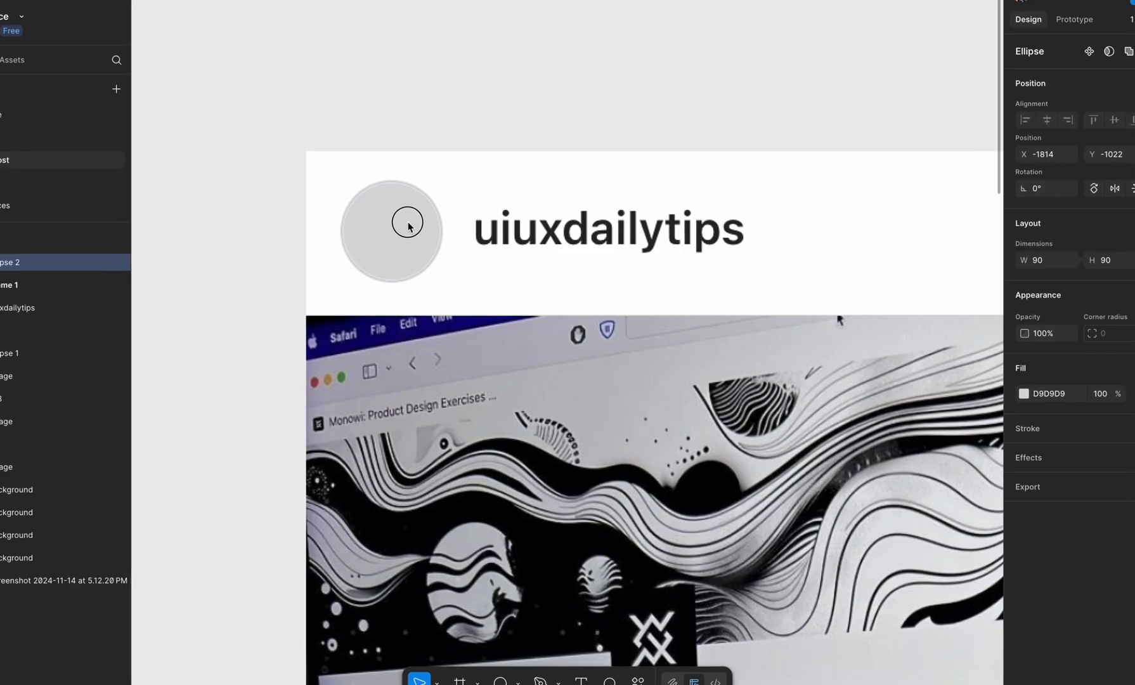
# Step: Add a stroke to the new 90 × 90 ellipse, positioned outside with a weight of 3
pyautogui.click(1134, 428)
pyautogui.click(1066, 492)
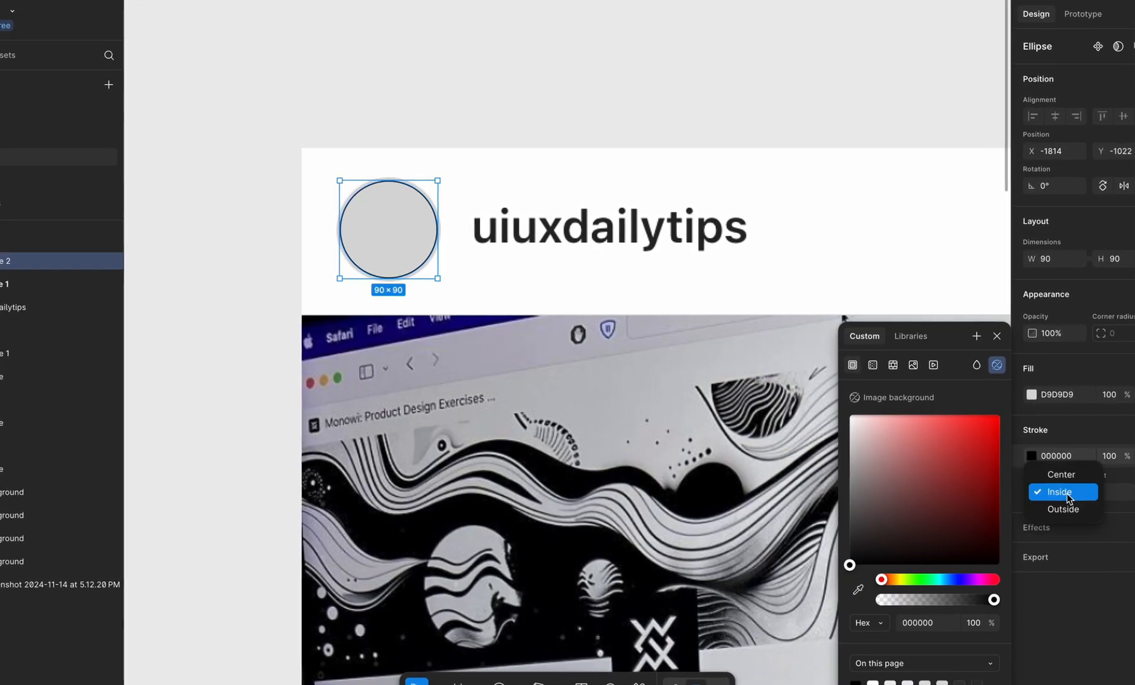
pyautogui.click(1067, 509)
pyautogui.click(1113, 495)
pyautogui.press('Up')
pyautogui.press('Up')
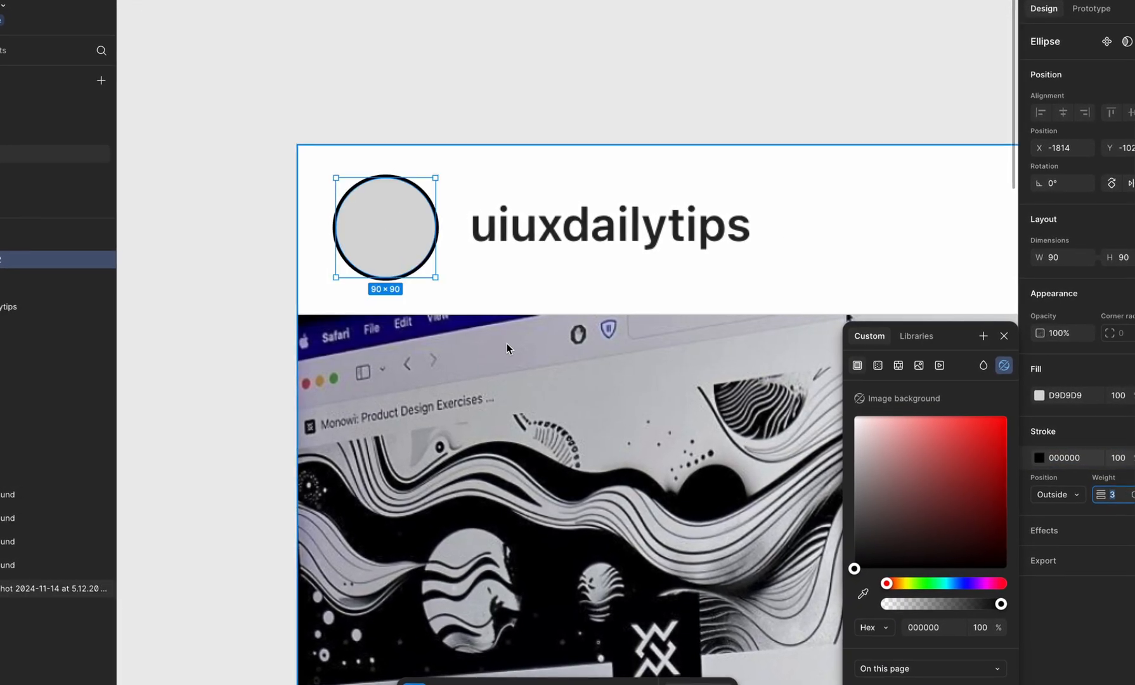
# Step: Move the ellipse beside the reference UX avatar and fill it with the avatar's sampled background colour, E6EBF1
pyautogui.moveTo(431, 214); pyautogui.dragTo(497, 215)
pyautogui.click(1045, 395)
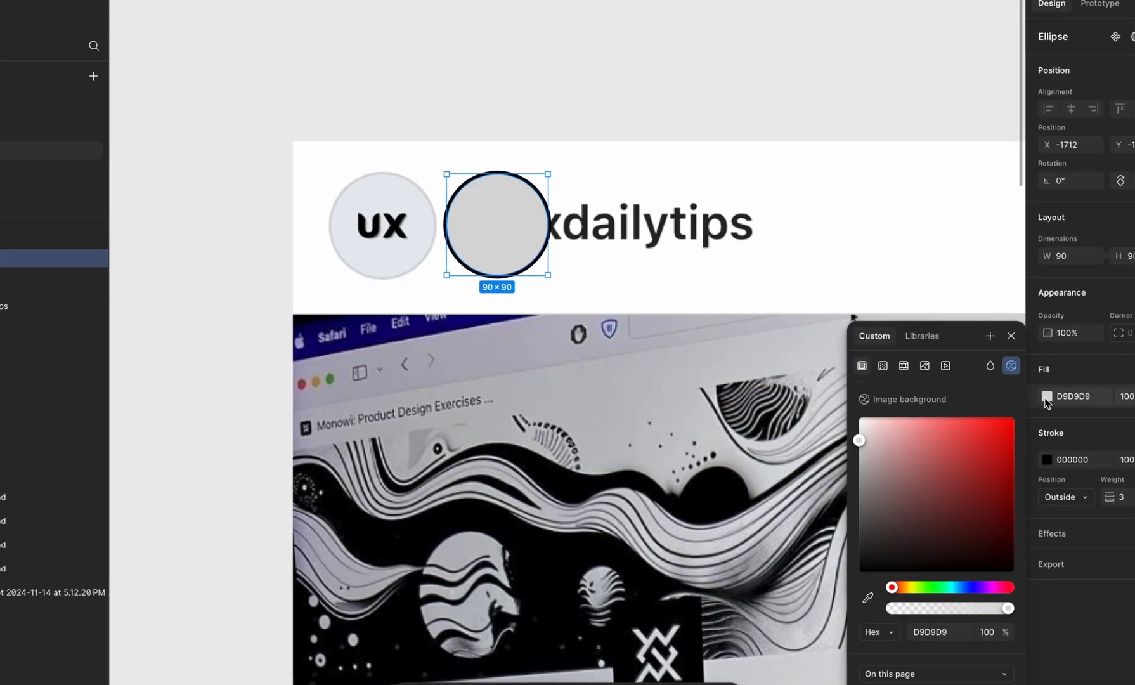
pyautogui.click(867, 596)
pyautogui.click(426, 257)
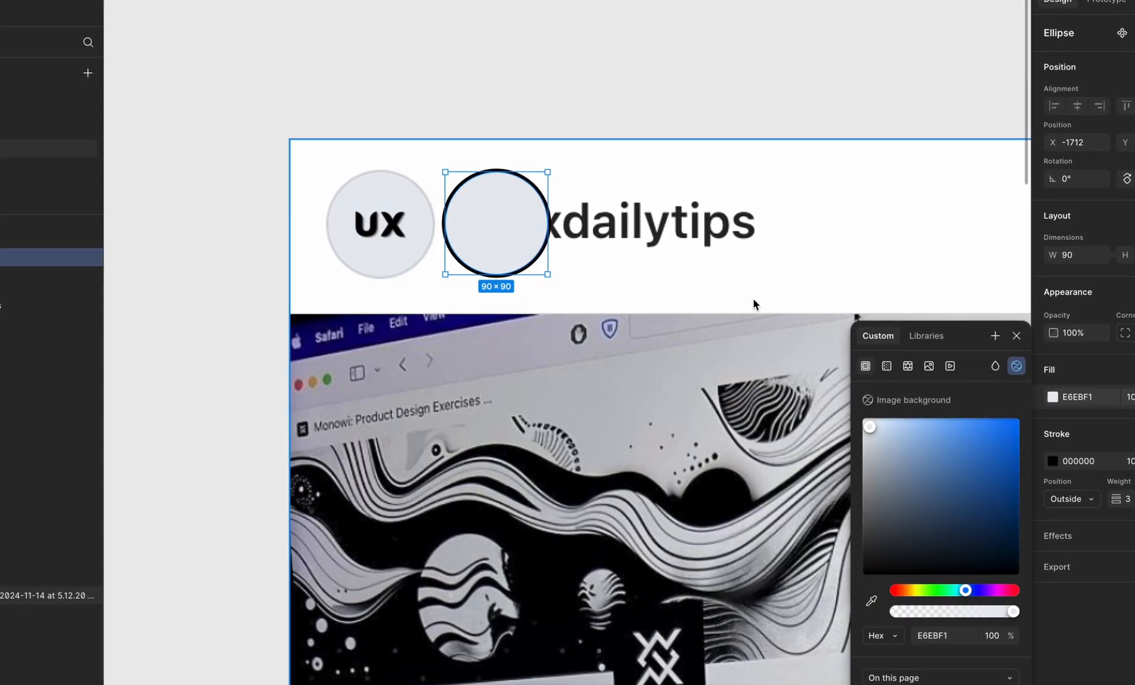
# Step: Recolour the ellipse's stroke by sampling D8D8DA from the reference avatar's outer ring
pyautogui.click(1052, 460)
pyautogui.click(871, 600)
pyautogui.scroll(5, 405, 184)
pyautogui.click(406, 150)
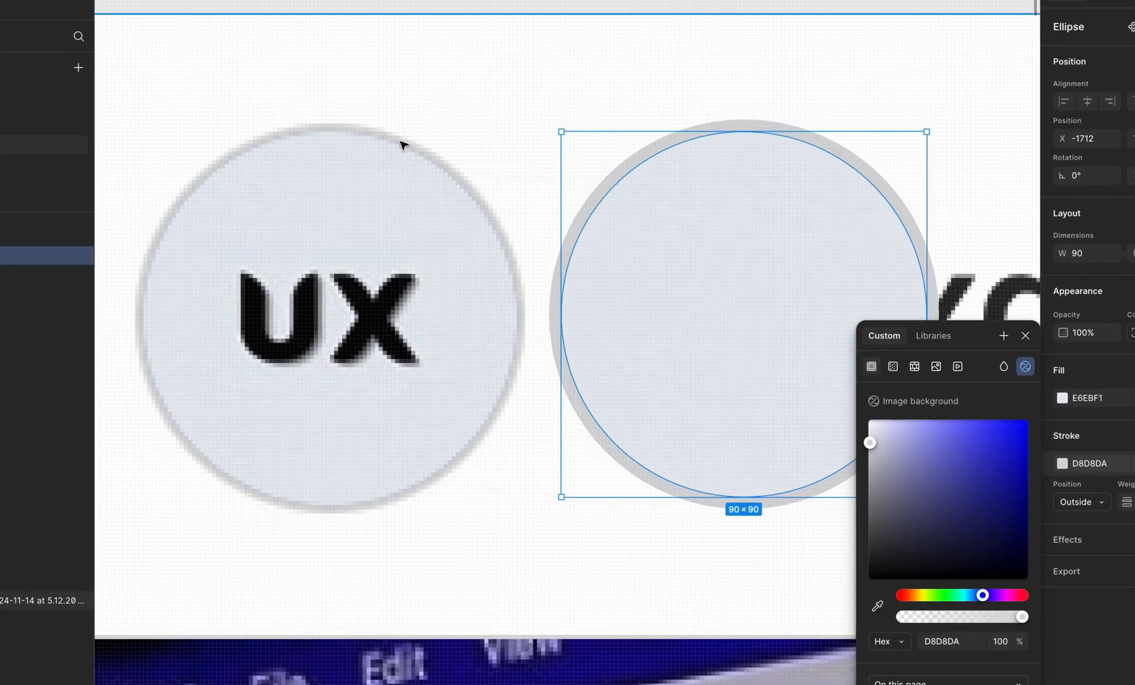
# Step: Add the text "UX" inside the new ellipse
pyautogui.scroll(-3, 407, 91)
pyautogui.click(489, 19)
pyautogui.press('t')
pyautogui.click(557, 240)
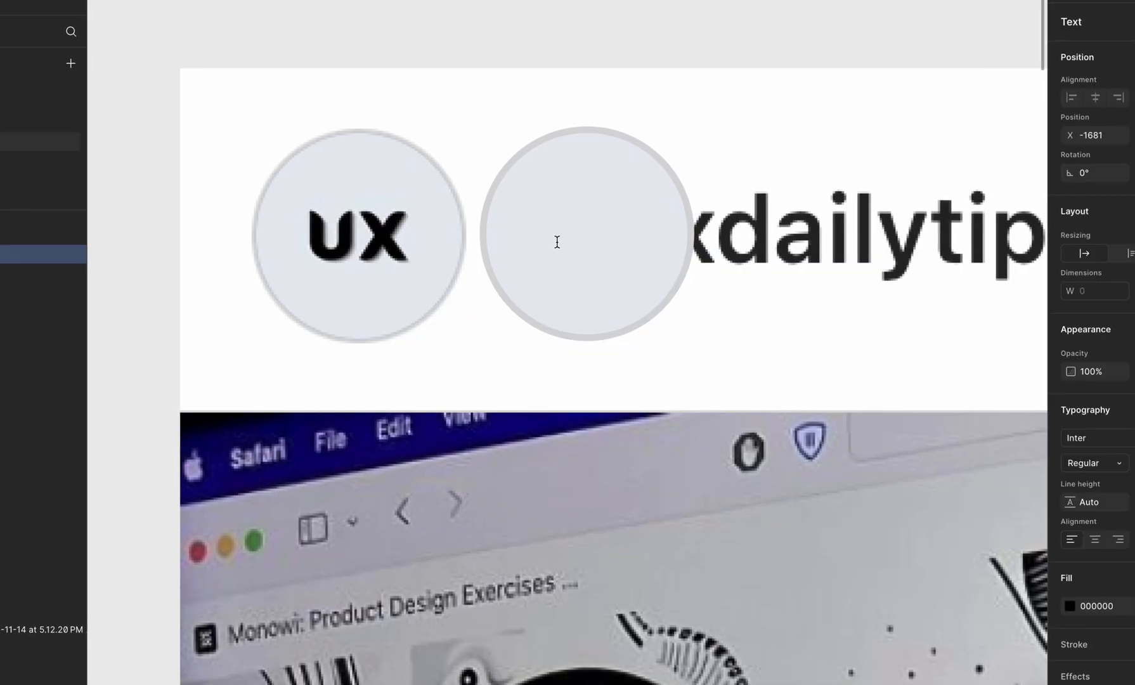
pyautogui.write('UX')
pyautogui.click(652, 116)
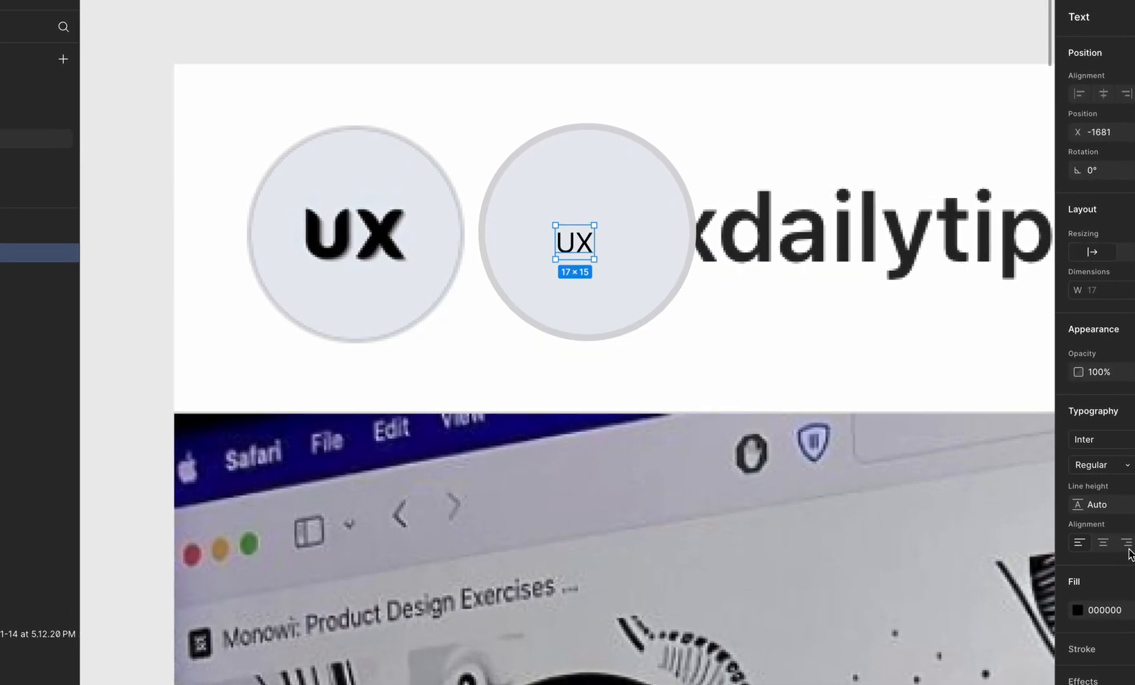
# Step: Browse the variable fonts for a match to the reference lettering and set the new UX text to Tilt Warp
pyautogui.click(1101, 439)
pyautogui.scroll(-1, 925, 634)
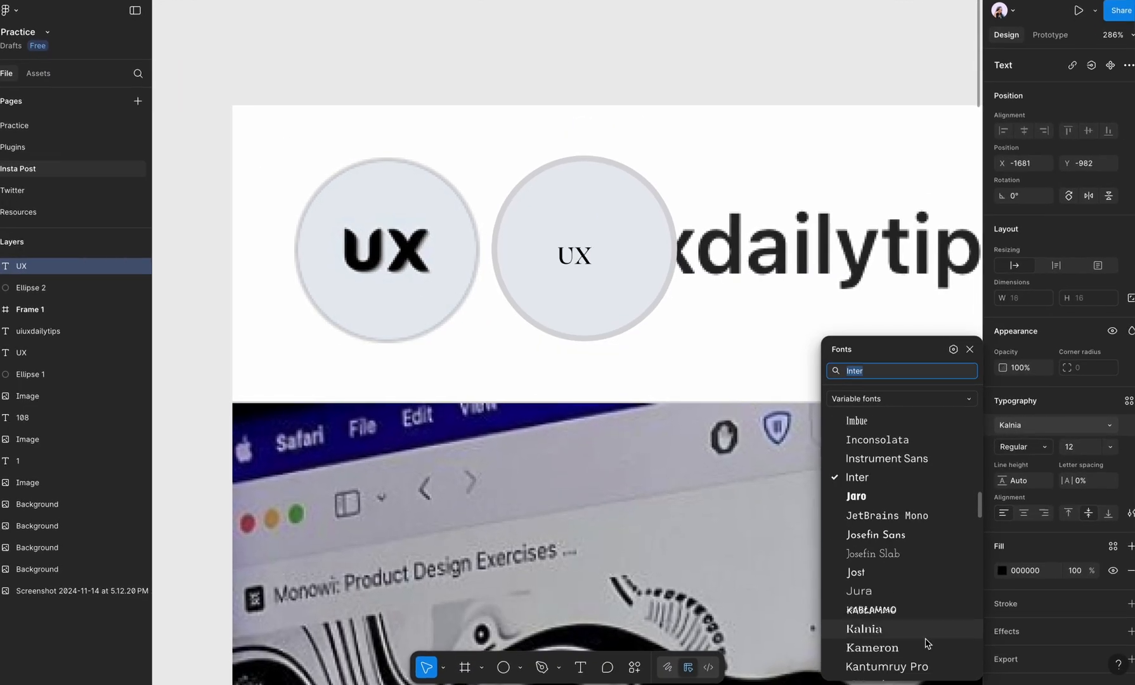
pyautogui.scroll(-10, 927, 643)
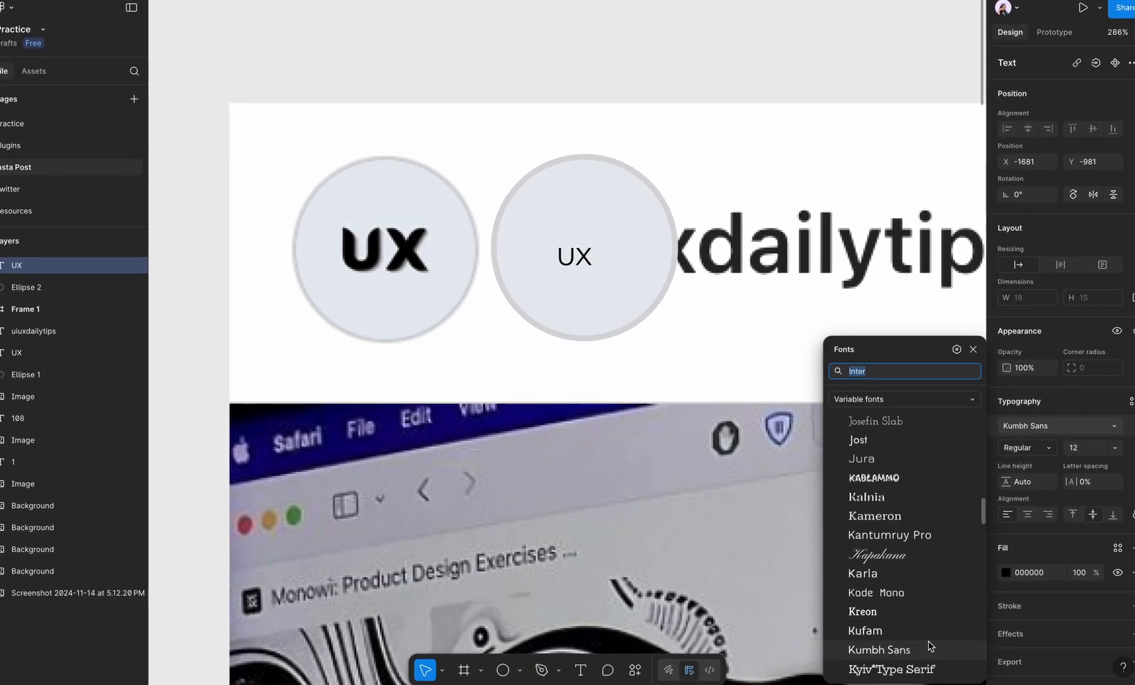
pyautogui.scroll(-15, 939, 653)
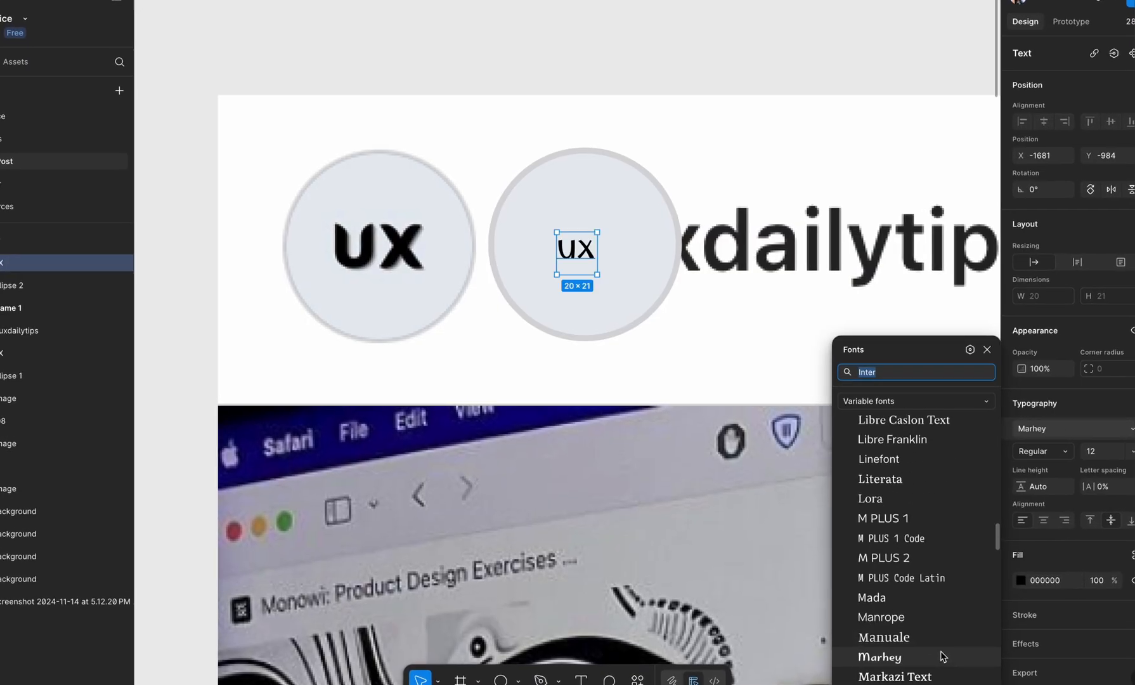
pyautogui.scroll(-20, 950, 663)
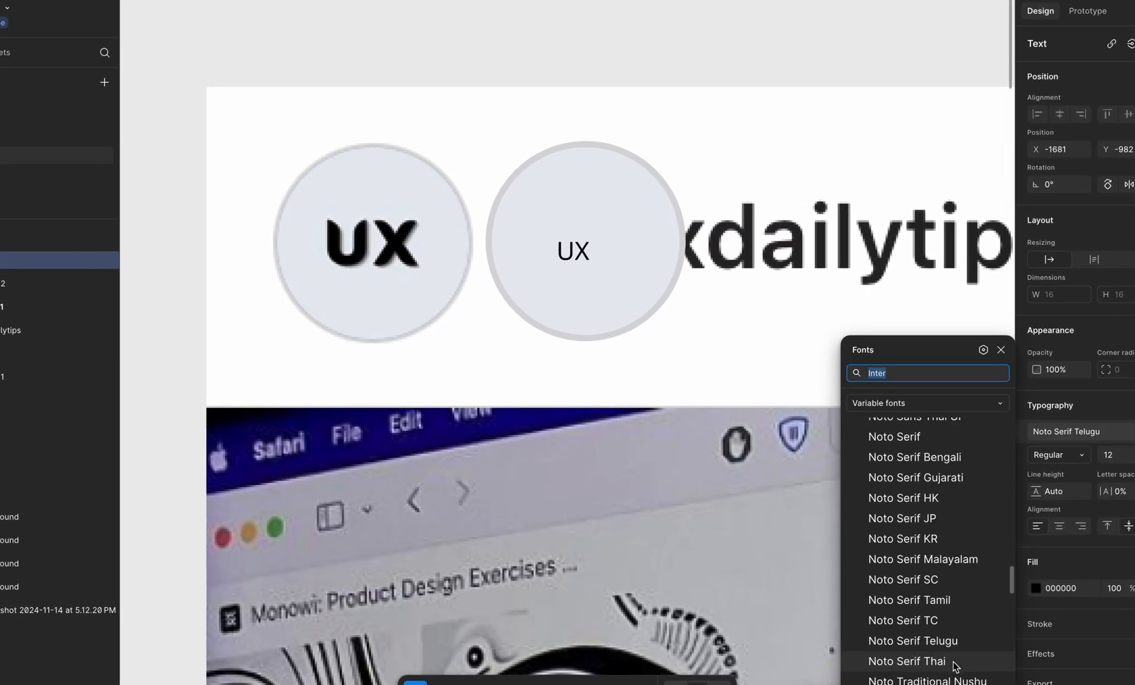
pyautogui.scroll(-10, 963, 672)
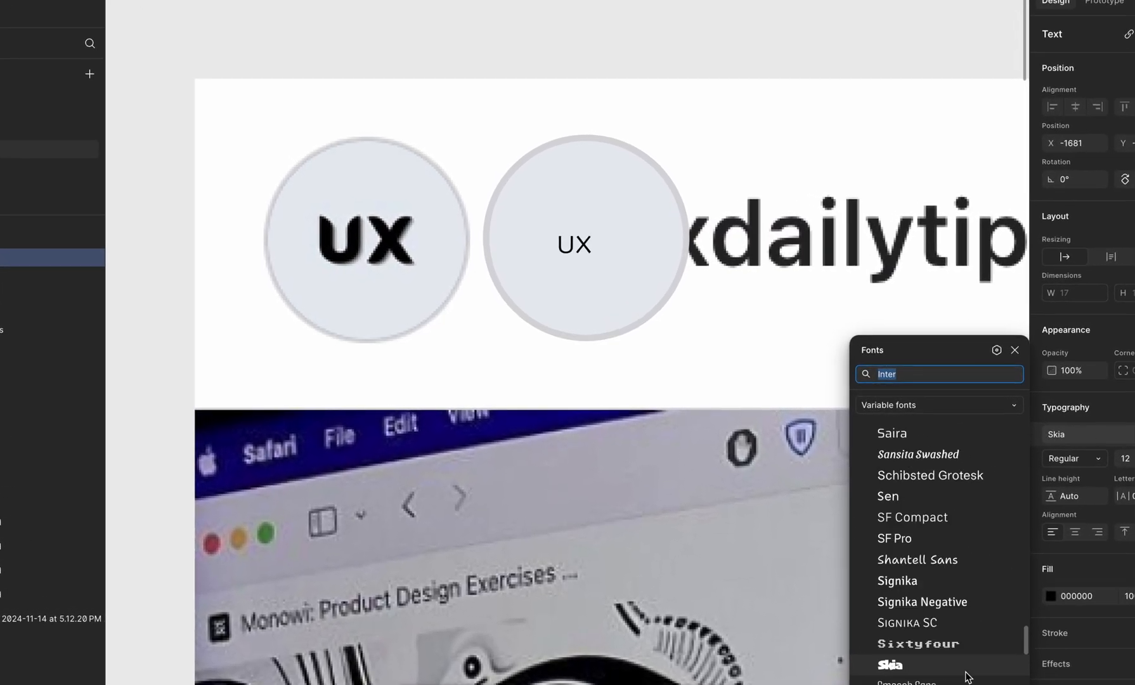
pyautogui.click(963, 671)
pyautogui.click(1080, 457)
pyautogui.click(1080, 434)
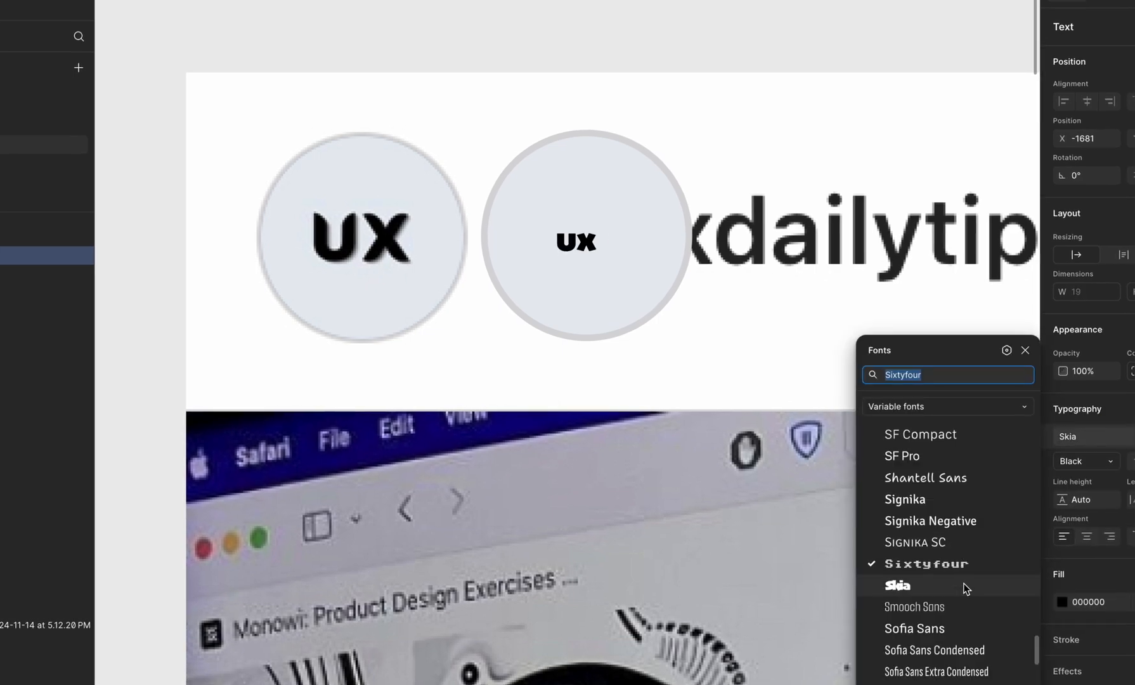
pyautogui.scroll(-15, 964, 588)
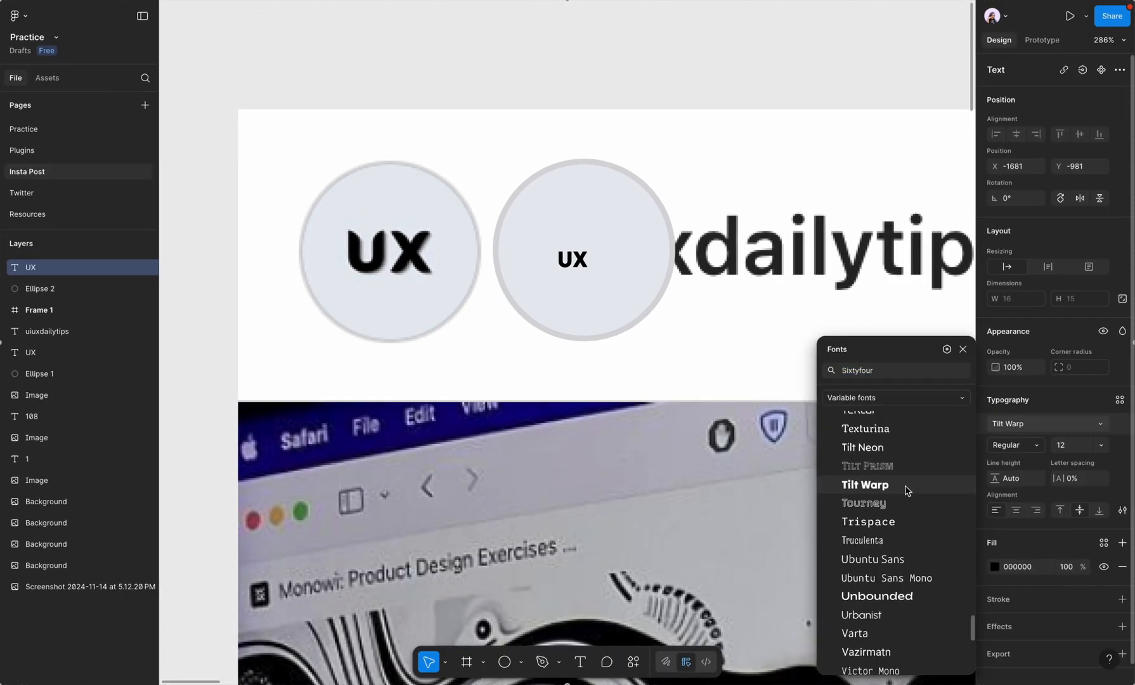
pyautogui.click(973, 518)
# Step: Place the new UX text over the reference avatar's letters and match their size with font size 33
pyautogui.moveTo(572, 243); pyautogui.dragTo(336, 226)
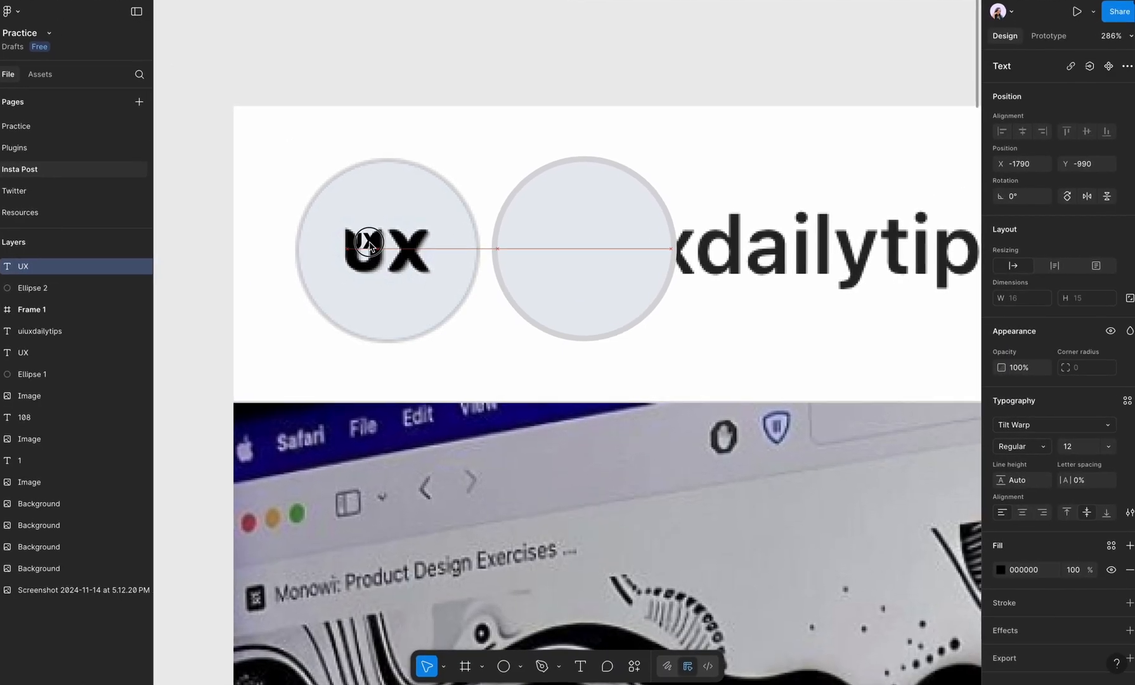
pyautogui.click(1078, 447)
pyautogui.press('Up')
pyautogui.press('Up')
pyautogui.press('Up')
pyautogui.press('Up')
pyautogui.press('Up')
pyautogui.press('Up')
pyautogui.press('Up')
pyautogui.press('Up')
pyautogui.press('Up')
pyautogui.press('Up')
pyautogui.press('Up')
pyautogui.press('Up')
pyautogui.press('Up')
pyautogui.press('Up')
pyautogui.press('Up')
pyautogui.press('Up')
pyautogui.press('Up')
pyautogui.press('Up')
pyautogui.press('Up')
pyautogui.press('Up')
pyautogui.press('Down')
pyautogui.press('Down')
pyautogui.press('Down')
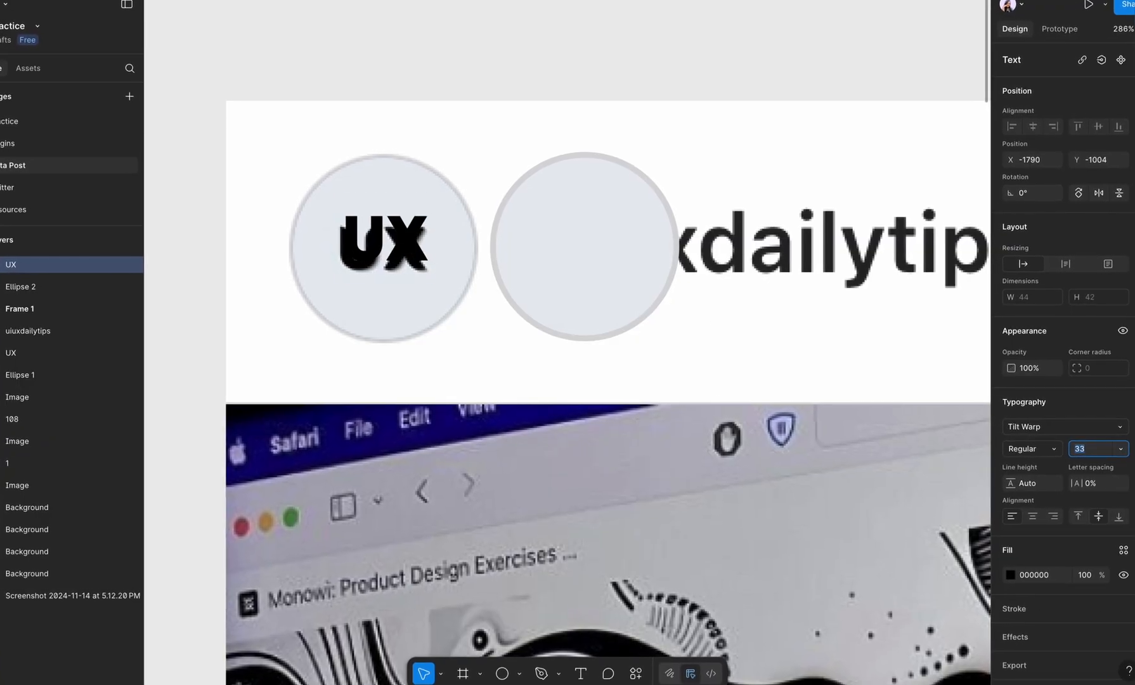
# Step: Centre the UX text in the new ellipse and wrap both in an auto layout frame
pyautogui.moveTo(406, 254); pyautogui.dragTo(614, 260)
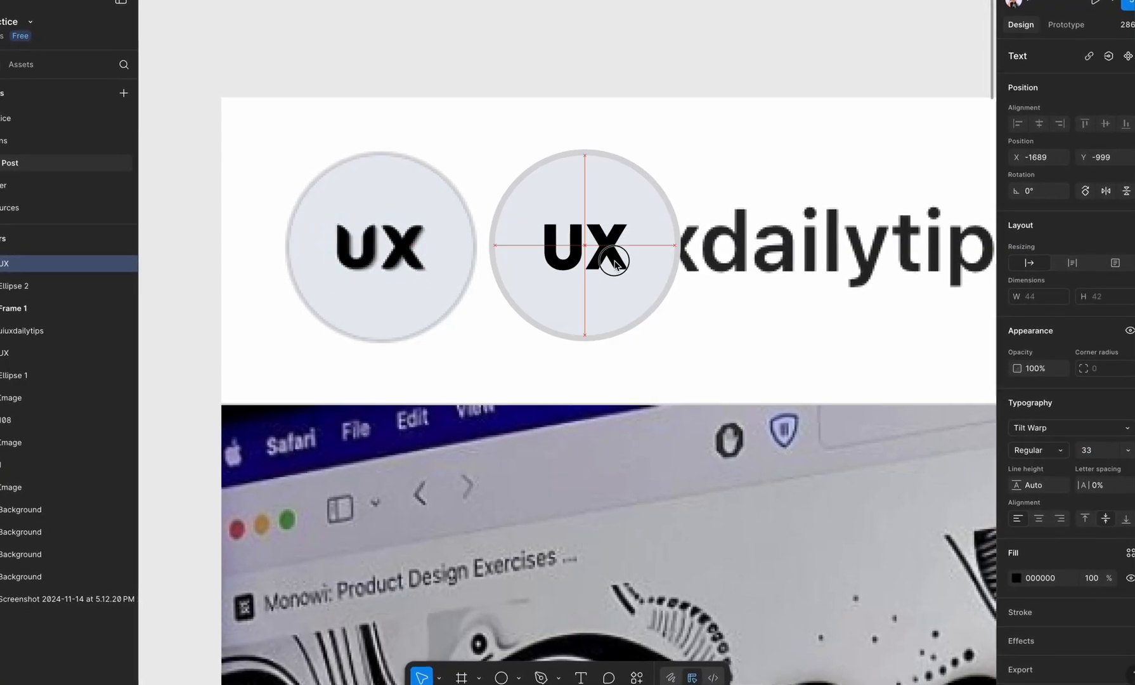
pyautogui.keyDown('shift'); pyautogui.click(649, 189); pyautogui.keyUp('shift')
pyautogui.hotkey('shift', 'a')
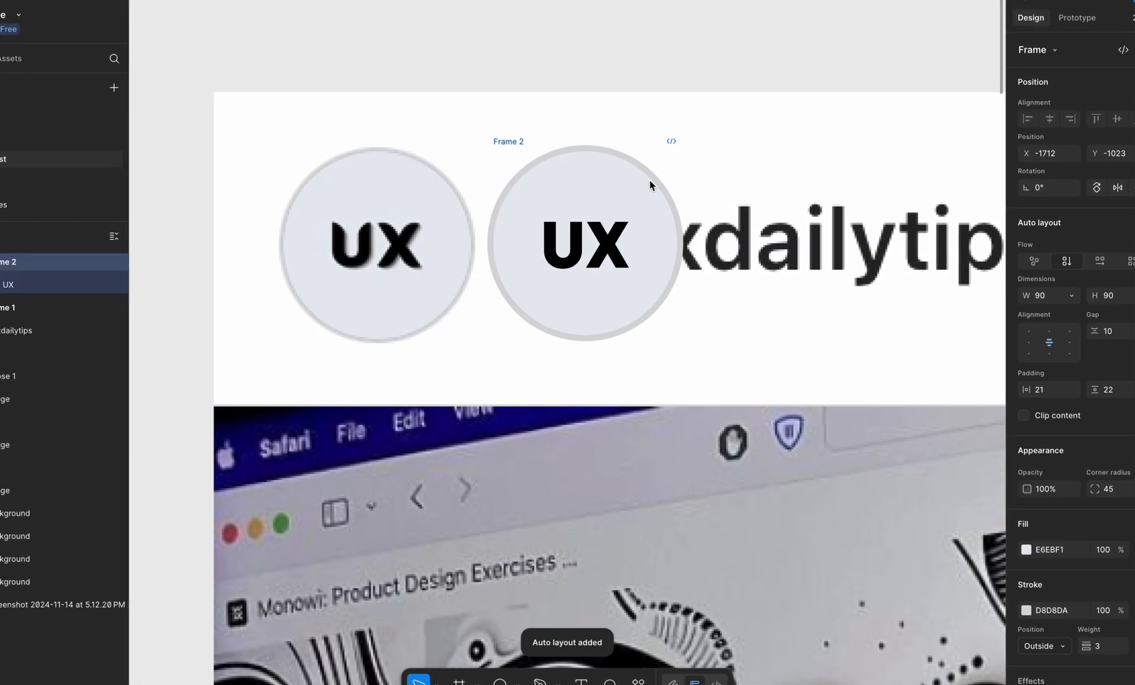
pyautogui.click(582, 248)
pyautogui.click(574, 76)
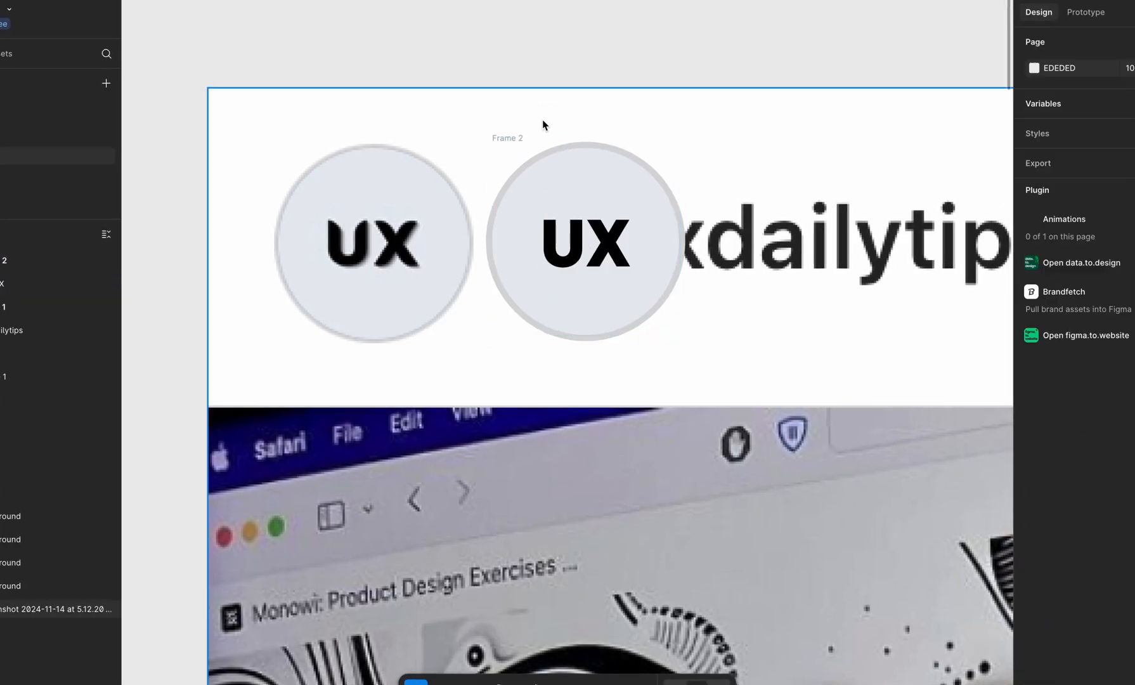
pyautogui.click(516, 140)
pyautogui.click(514, 239)
pyautogui.click(545, 211)
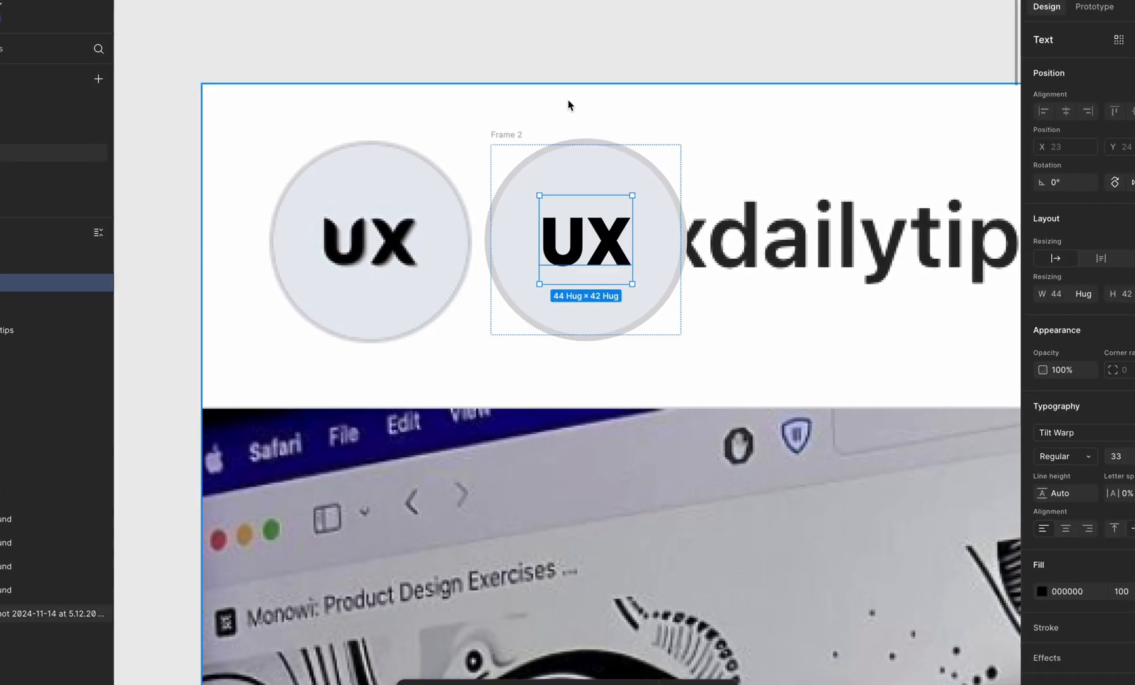
pyautogui.click(509, 132)
pyautogui.click(6, 305)
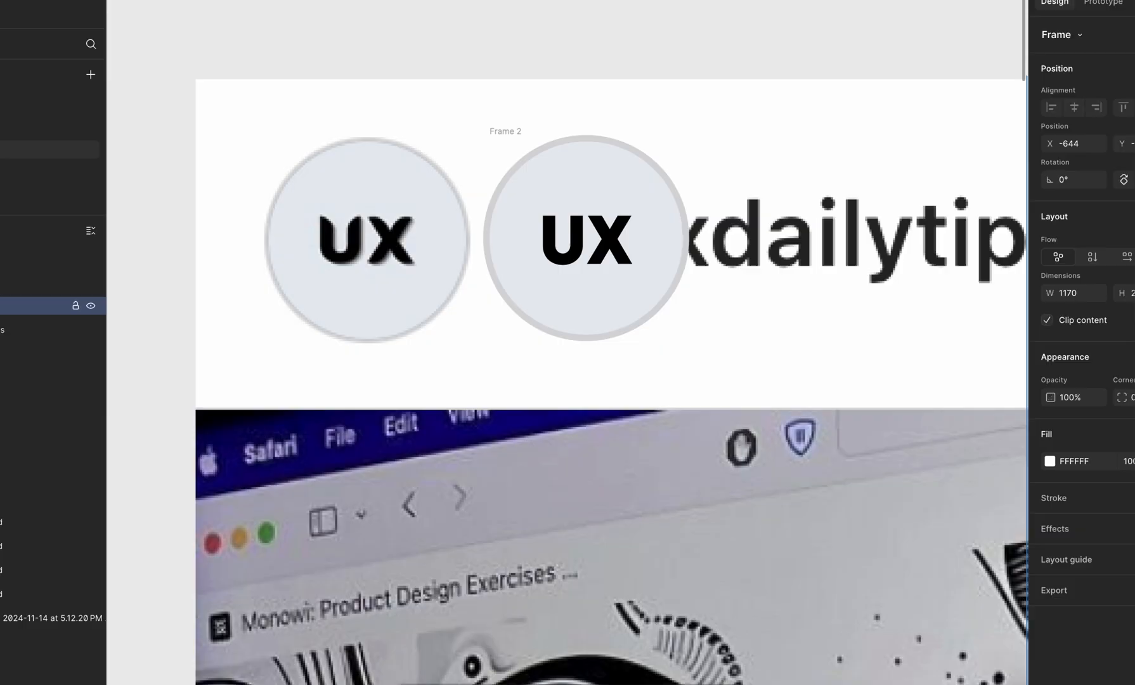
pyautogui.click(584, 136)
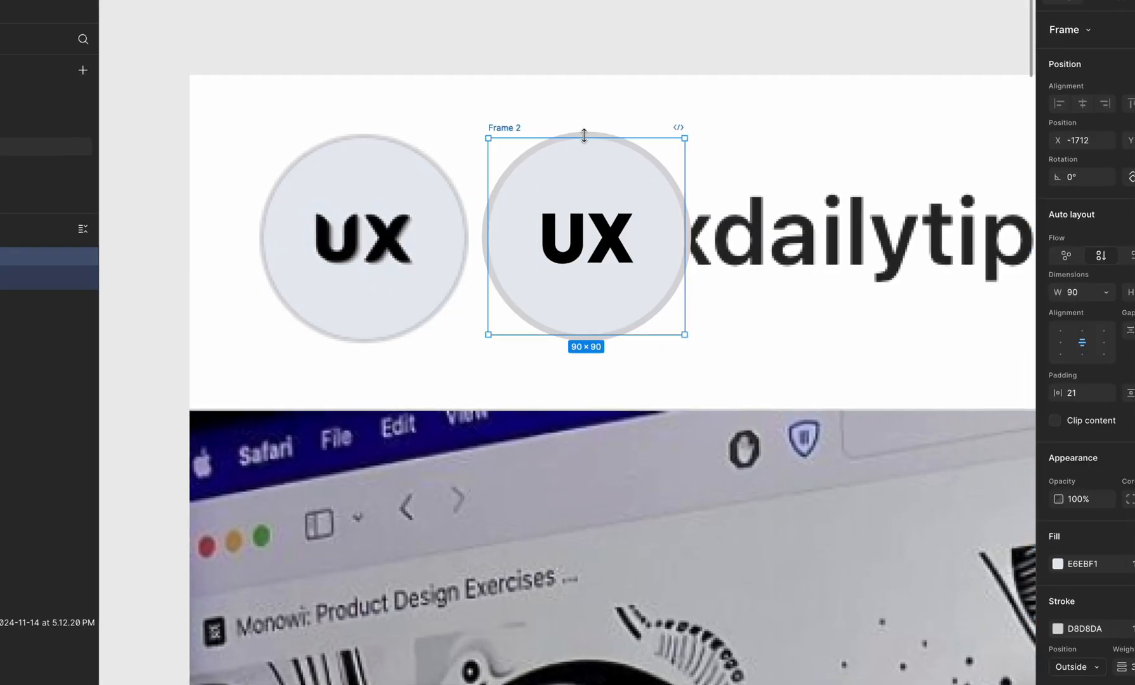
pyautogui.scroll(5, 602, 169)
pyautogui.click(525, 51)
pyautogui.scroll(-5, 524, 51)
pyautogui.click(695, 279)
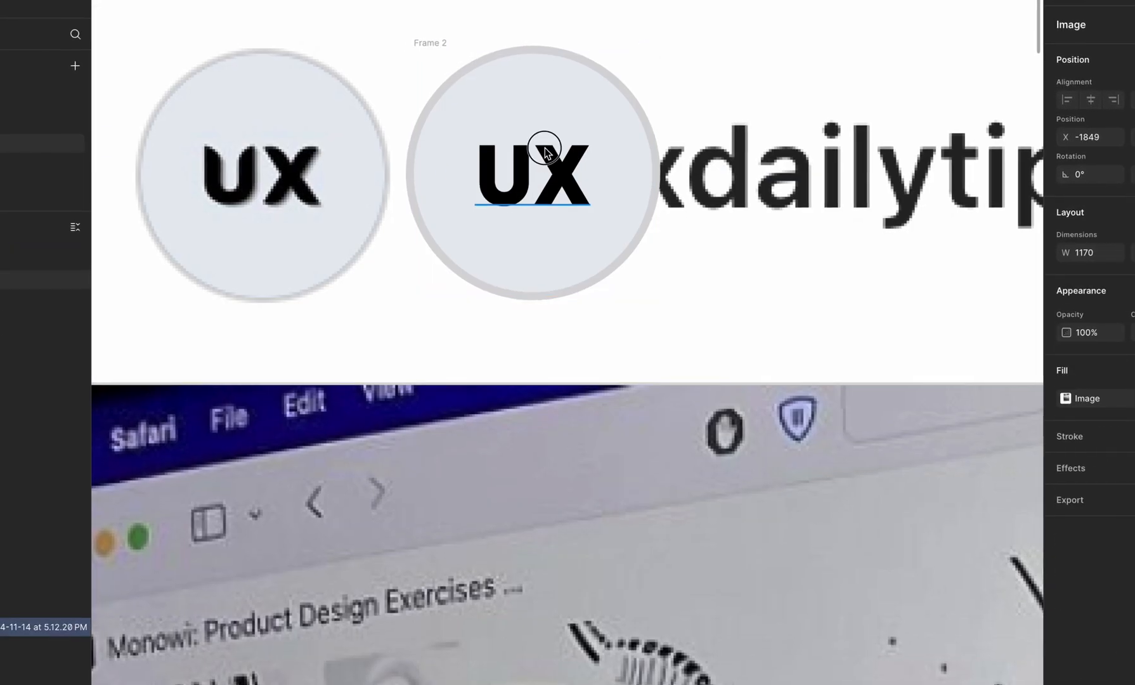
pyautogui.moveTo(546, 148); pyautogui.dragTo(729, 163)
pyautogui.press('super+z')
pyautogui.doubleClick(544, 171)
pyautogui.press('Escape')
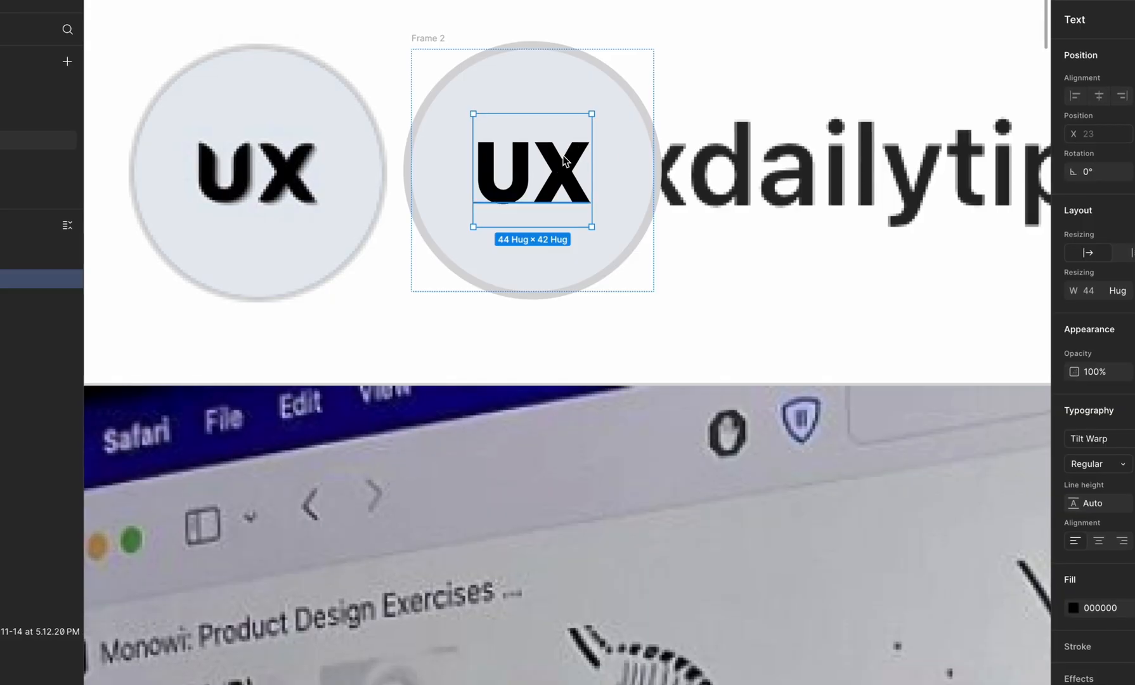
# Step: Move the new UX avatar frame off the screenshot into the empty canvas just above its header
pyautogui.click(623, 160)
pyautogui.moveTo(624, 160); pyautogui.dragTo(808, 161)
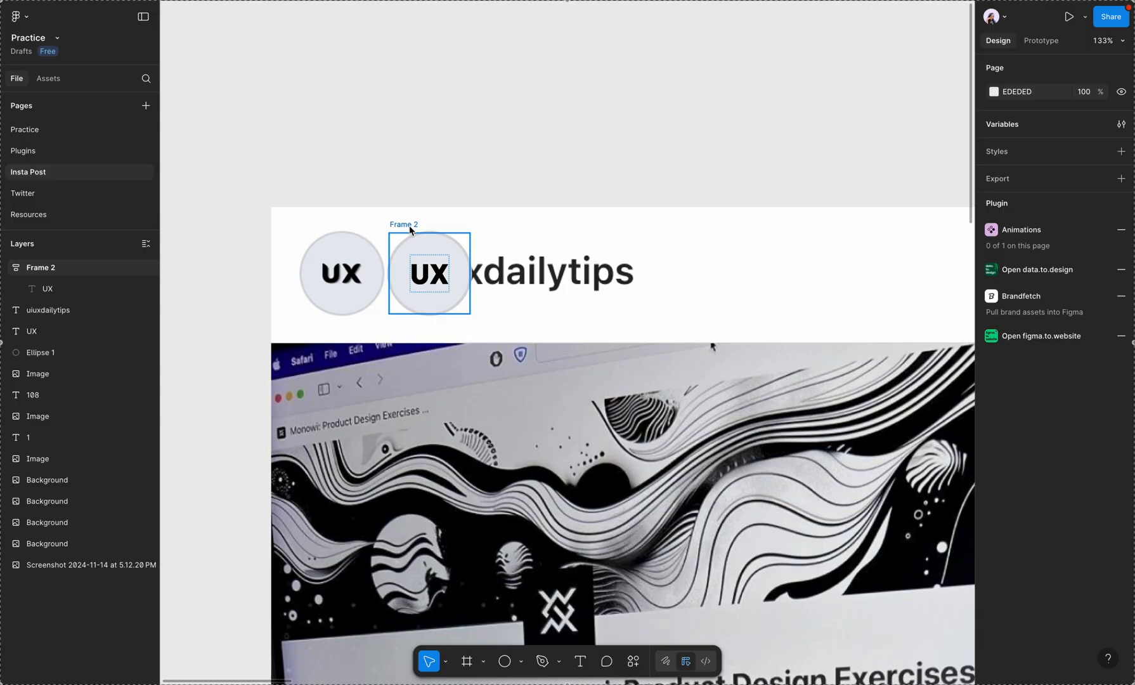
pyautogui.moveTo(410, 231); pyautogui.dragTo(346, 118)
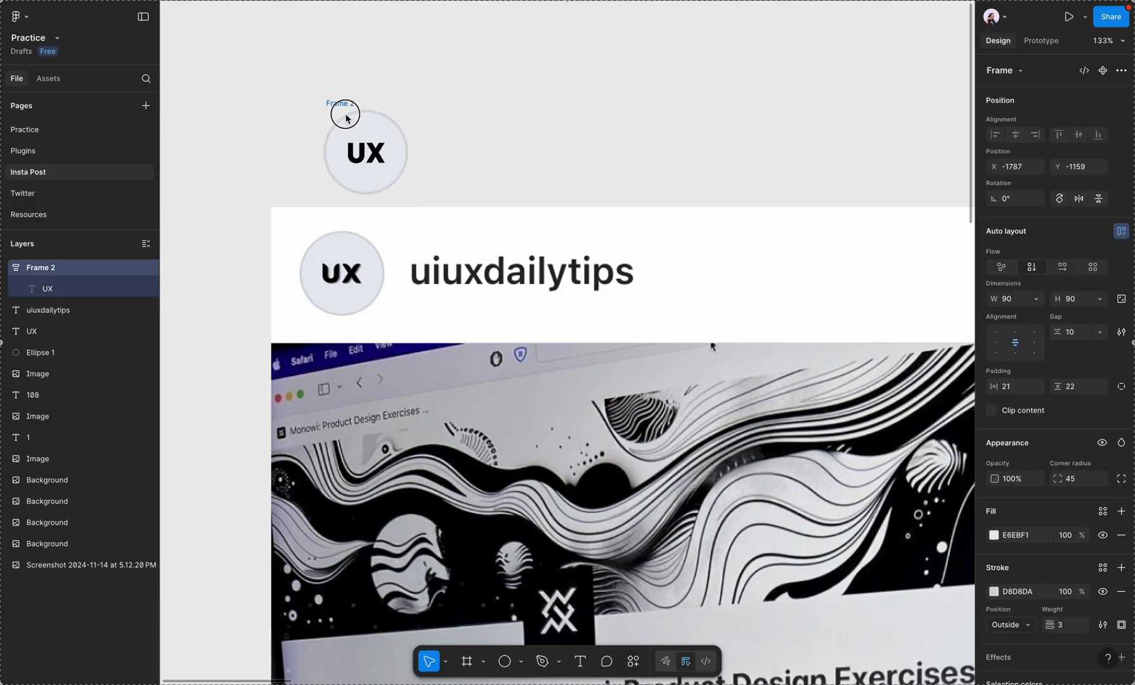
# Step: Add the text "uiuxdailytips" beside the new avatar and set its font to Inter
pyautogui.click(434, 146)
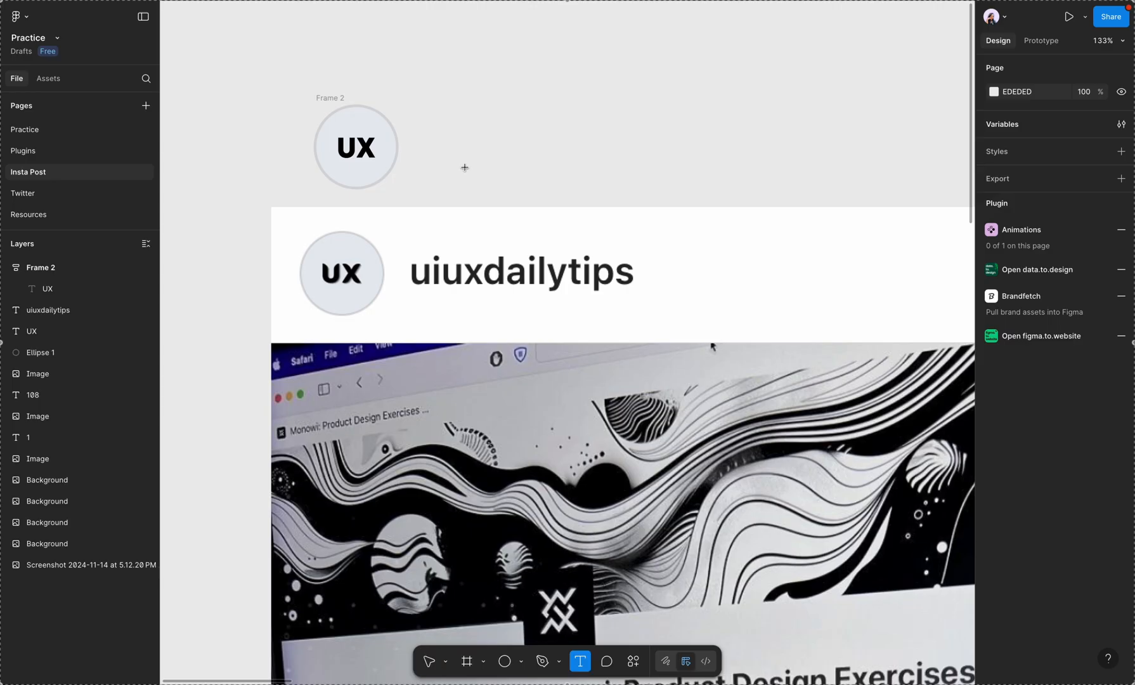
pyautogui.click(454, 153)
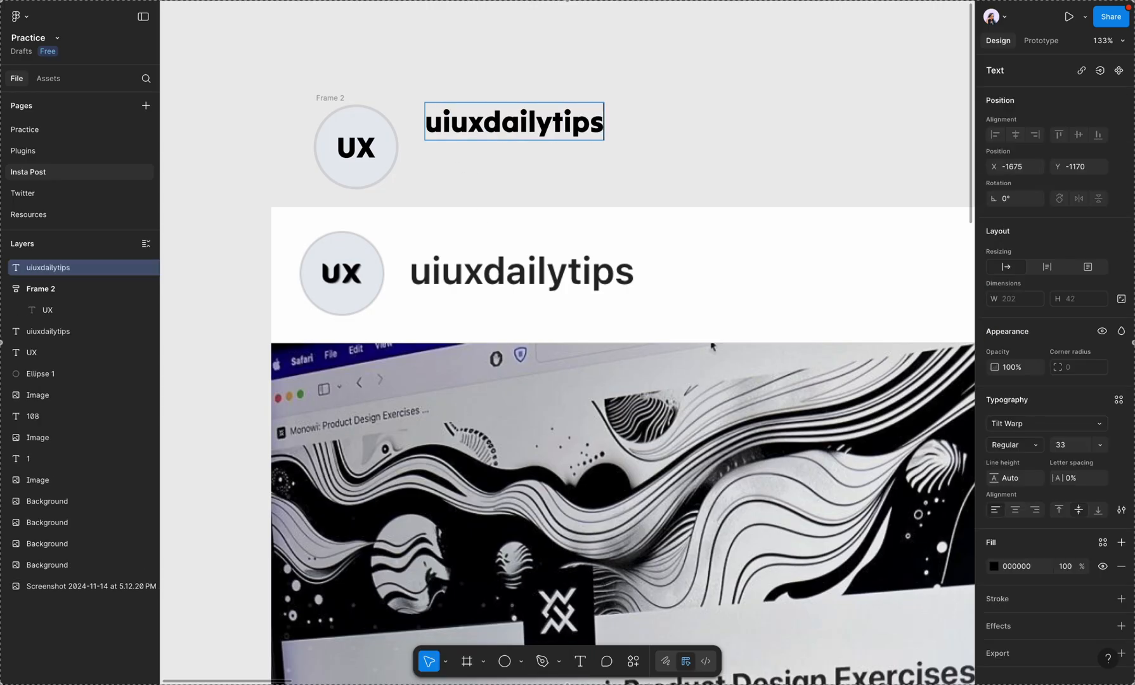
pyautogui.click(1047, 423)
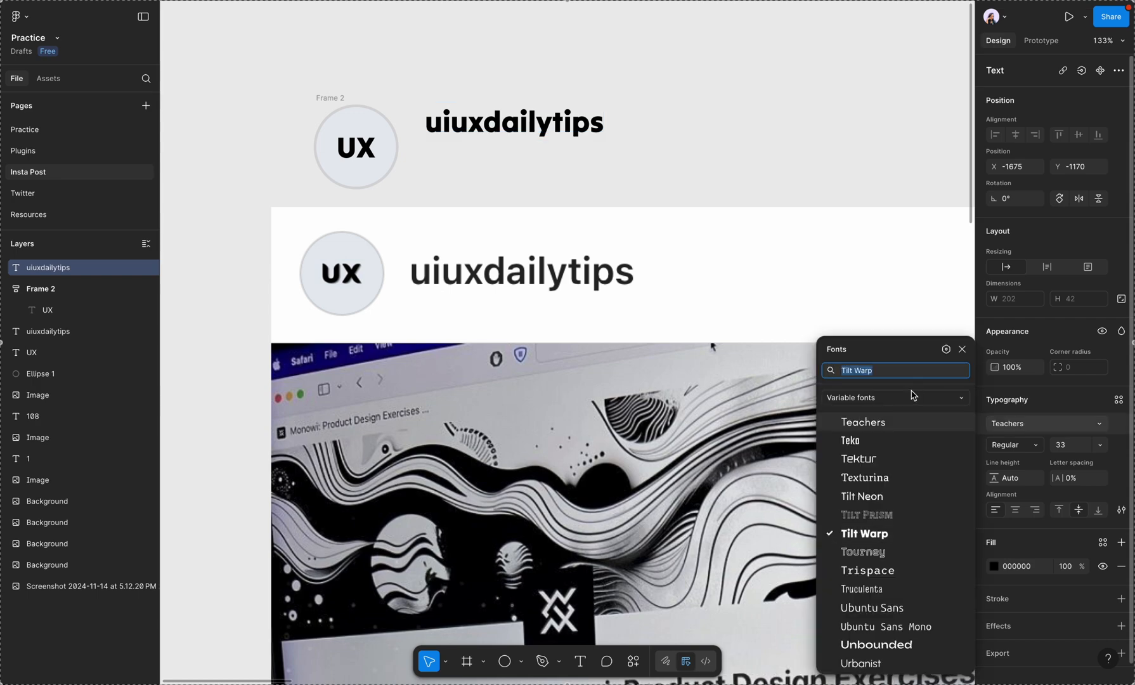
pyautogui.write('int')
pyautogui.click(885, 399)
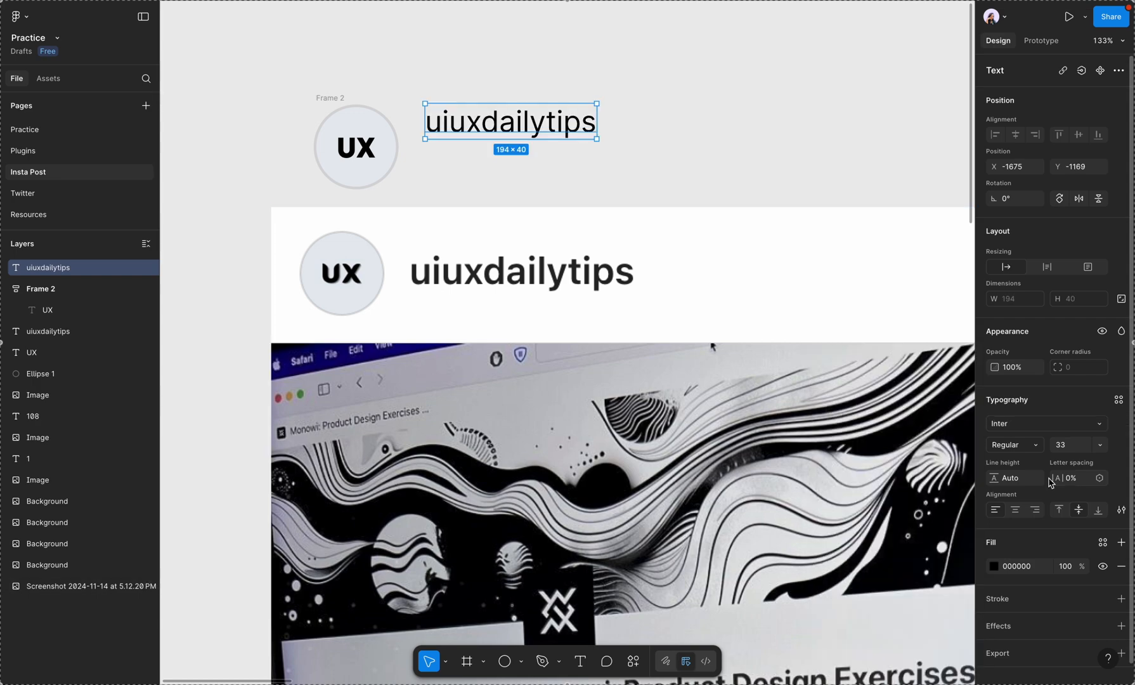
# Step: Set the new uiuxdailytips text to Semi Bold with font size 38
pyautogui.click(1021, 445)
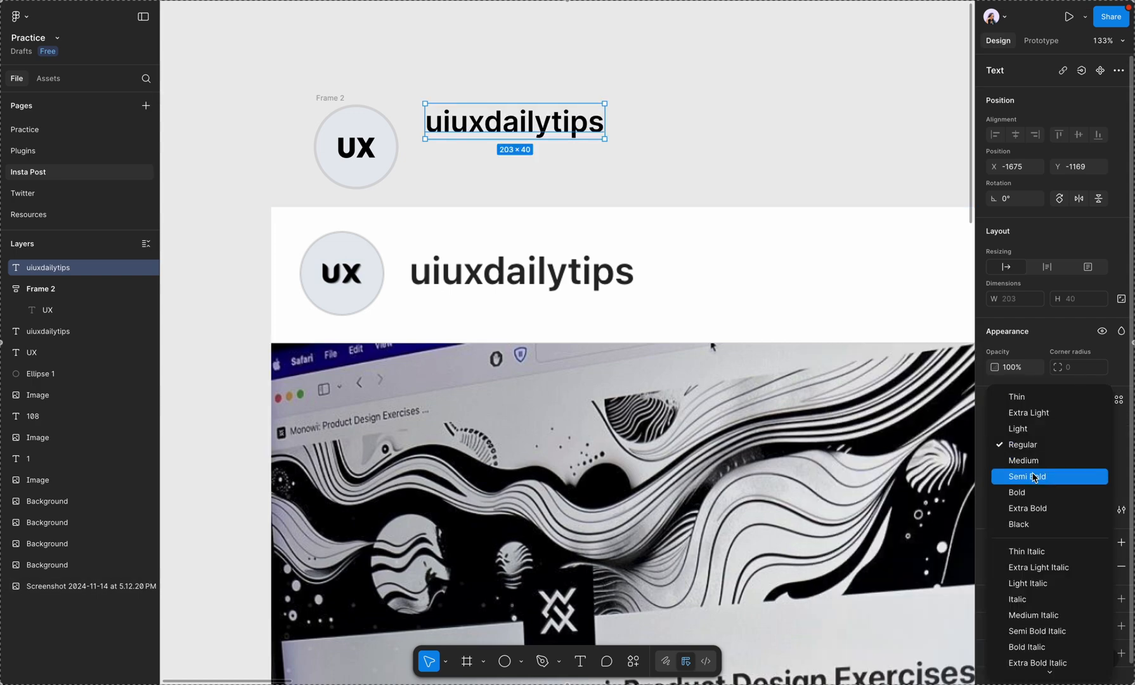
pyautogui.click(1033, 476)
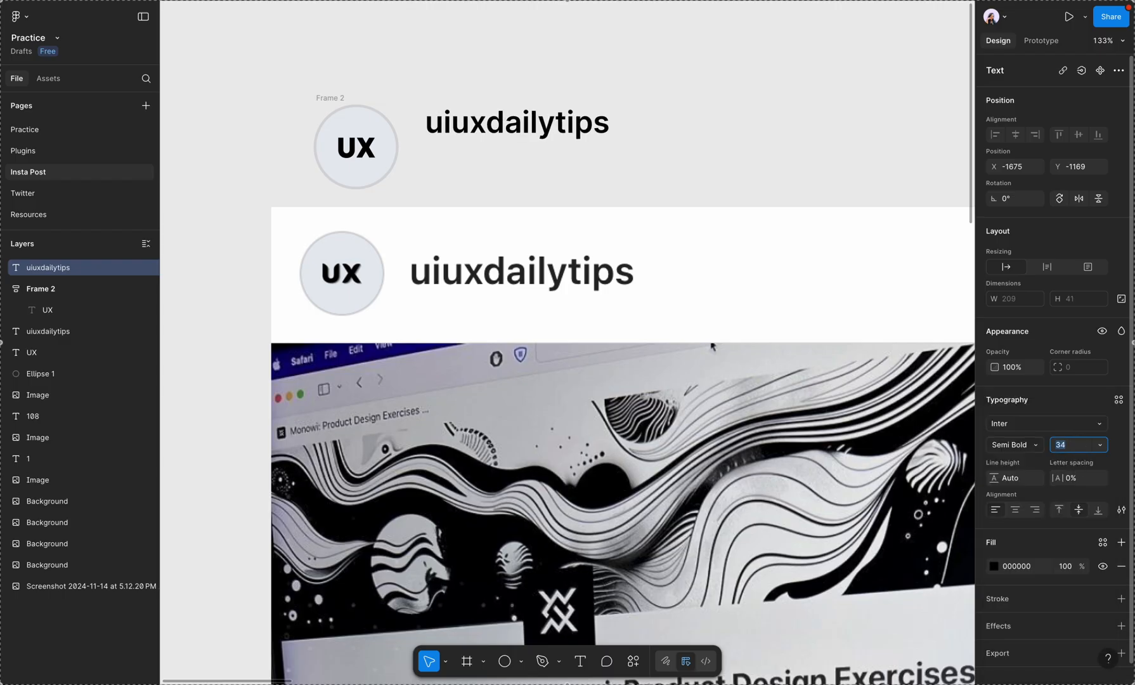
pyautogui.press('Up')
pyautogui.press('Up')
pyautogui.press('Up')
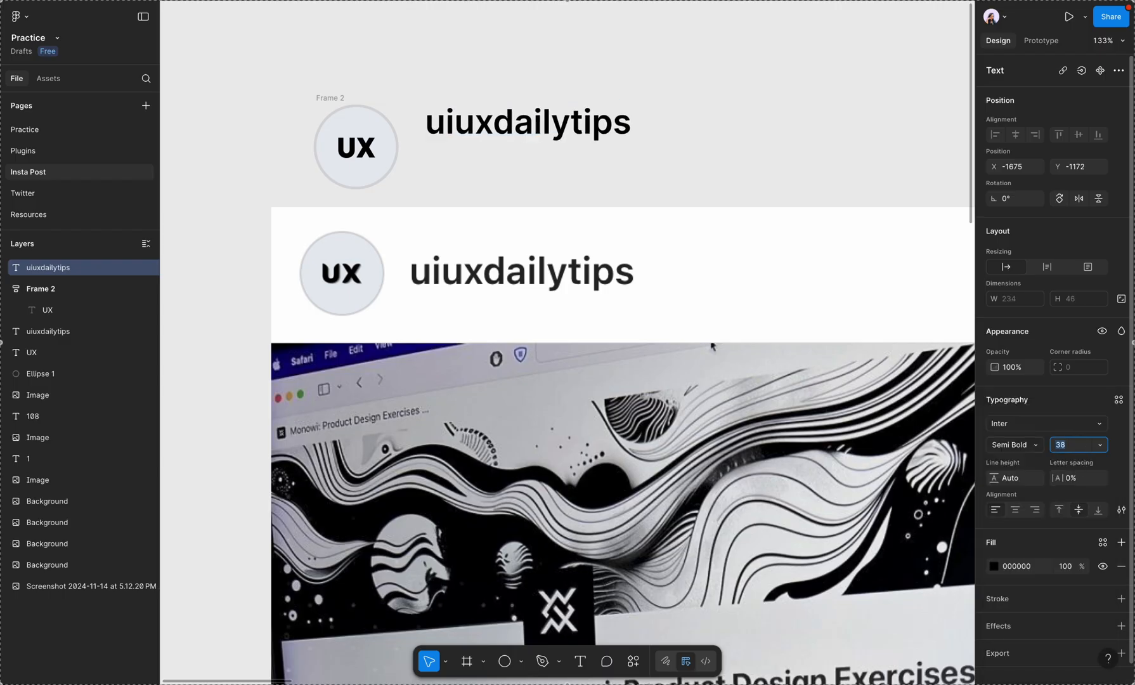
# Step: Overlay the new username text on the screenshot's username and raise its font size to 41 to match
pyautogui.moveTo(536, 127); pyautogui.dragTo(529, 279)
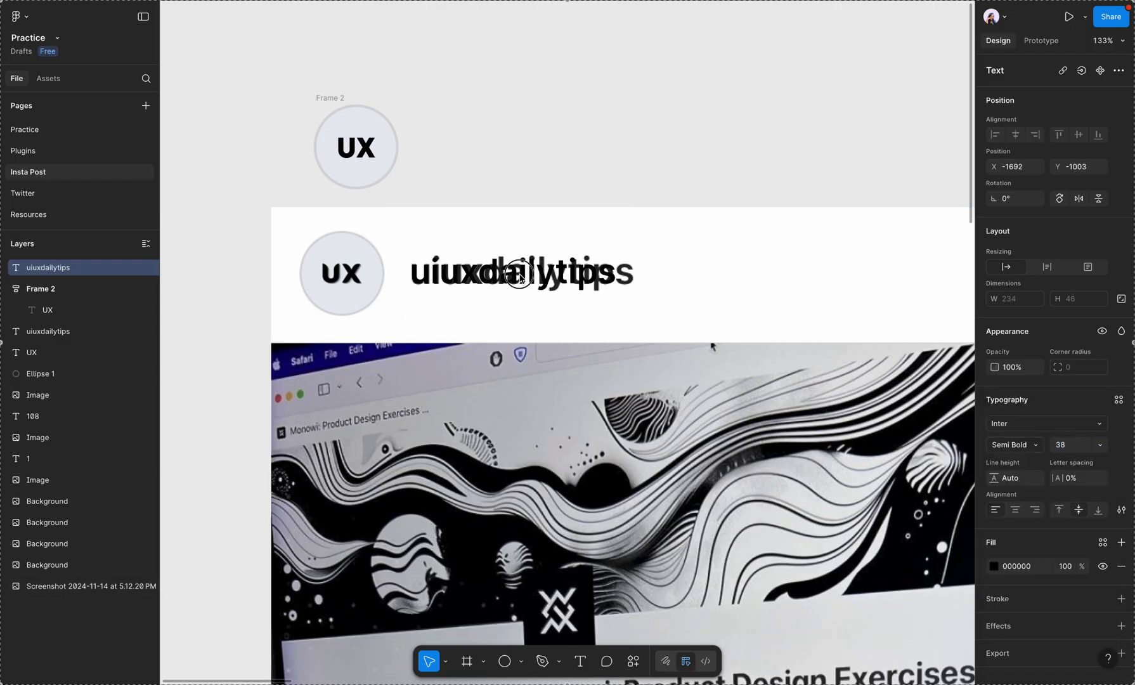
pyautogui.press('Up')
pyautogui.press('Up')
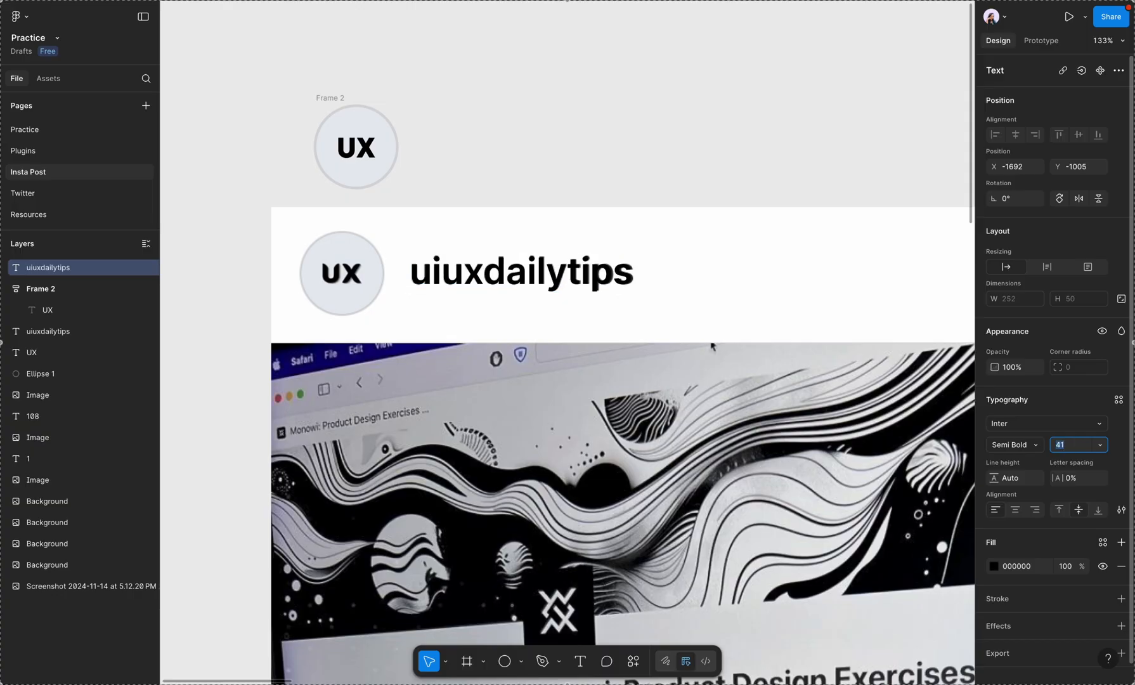
# Step: Move the username text back beside the new avatar and wrap both in a horizontal auto layout frame
pyautogui.moveTo(570, 269); pyautogui.dragTo(573, 144)
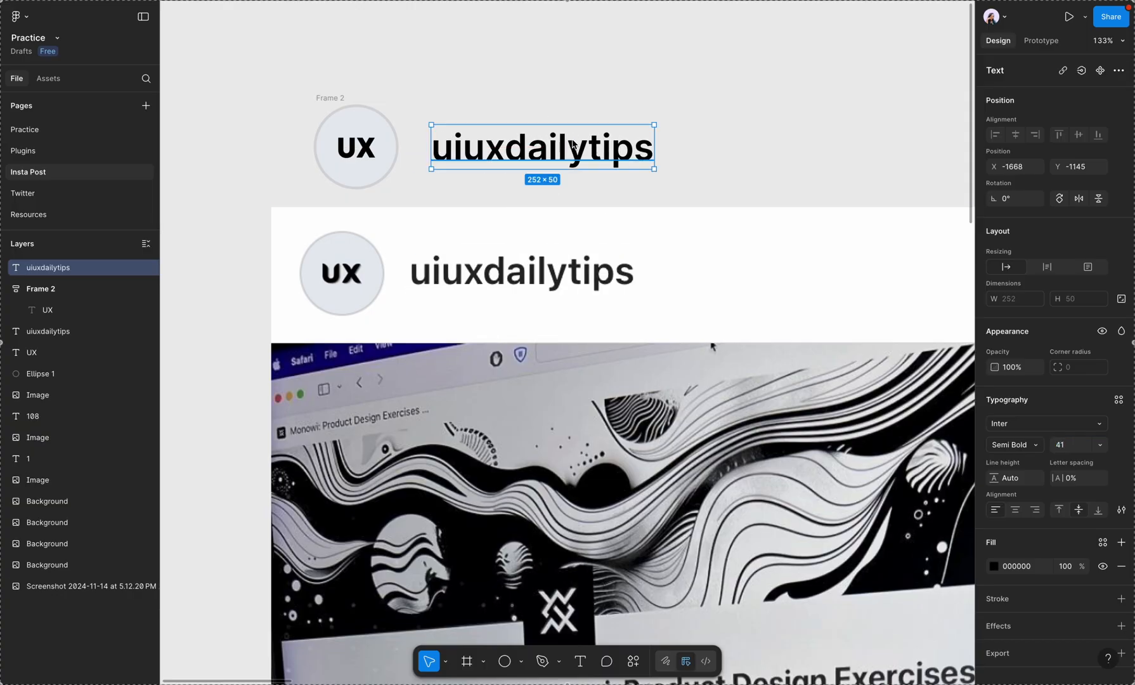
pyautogui.keyDown('shift'); pyautogui.click(336, 100); pyautogui.keyUp('shift')
pyautogui.hotkey('shift', 'a')
# Step: Place the avatar and username frame over the screenshot's header and set its gap to 31 to match
pyautogui.moveTo(336, 100); pyautogui.dragTo(322, 225)
pyautogui.moveTo(402, 271); pyautogui.dragTo(399, 271)
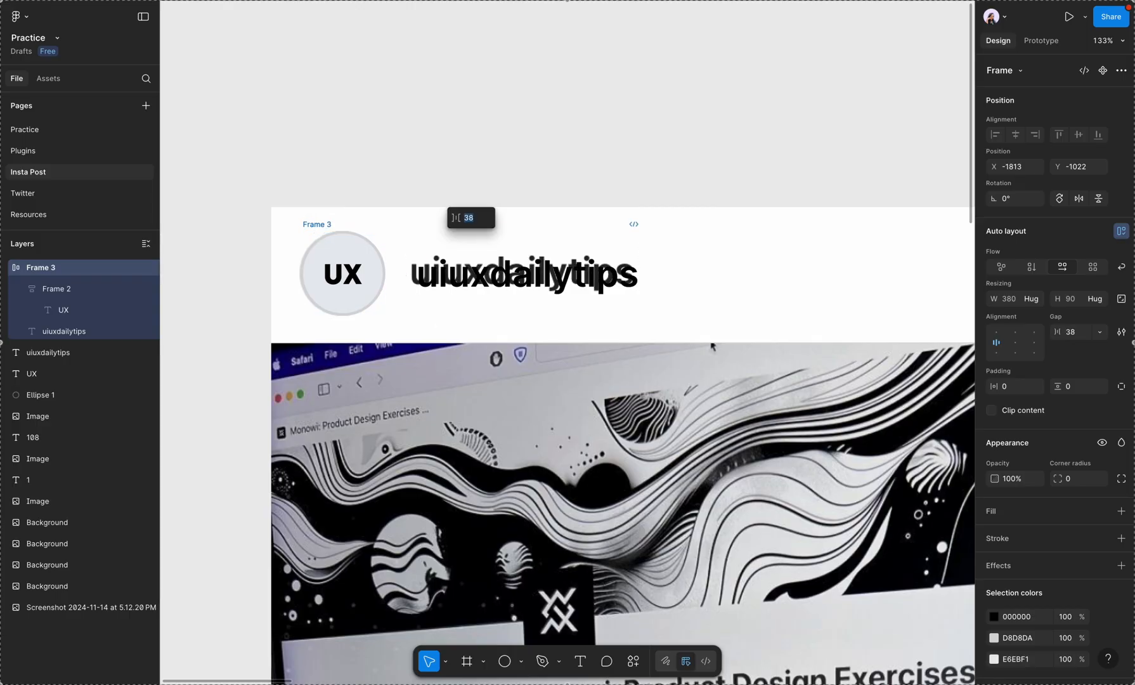
pyautogui.click(352, 260)
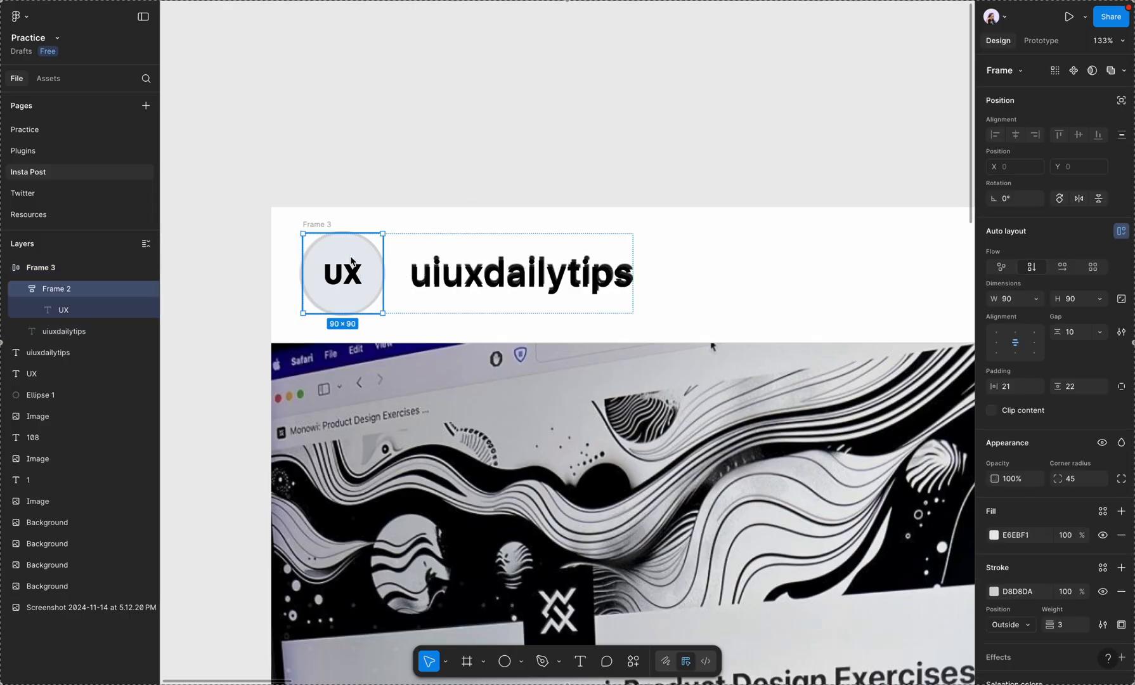
pyautogui.click(410, 236)
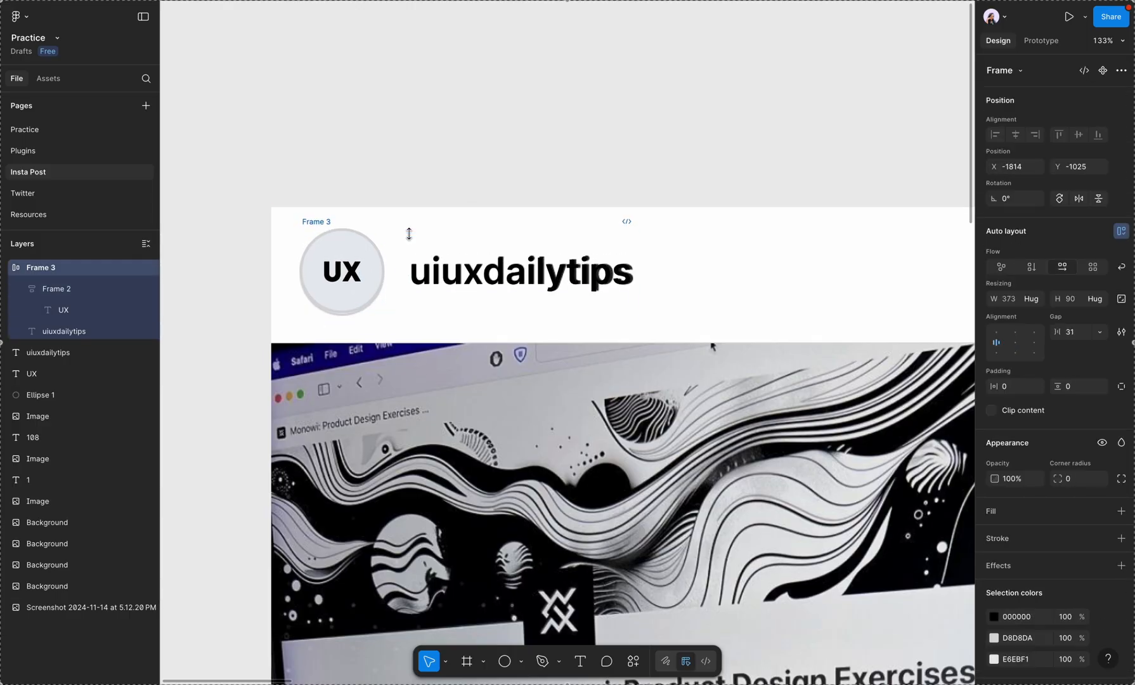
# Step: Move the avatar and username frame off the screenshot's header to the empty canvas just above it
pyautogui.moveTo(477, 284); pyautogui.dragTo(487, 152)
pyautogui.click(709, 148)
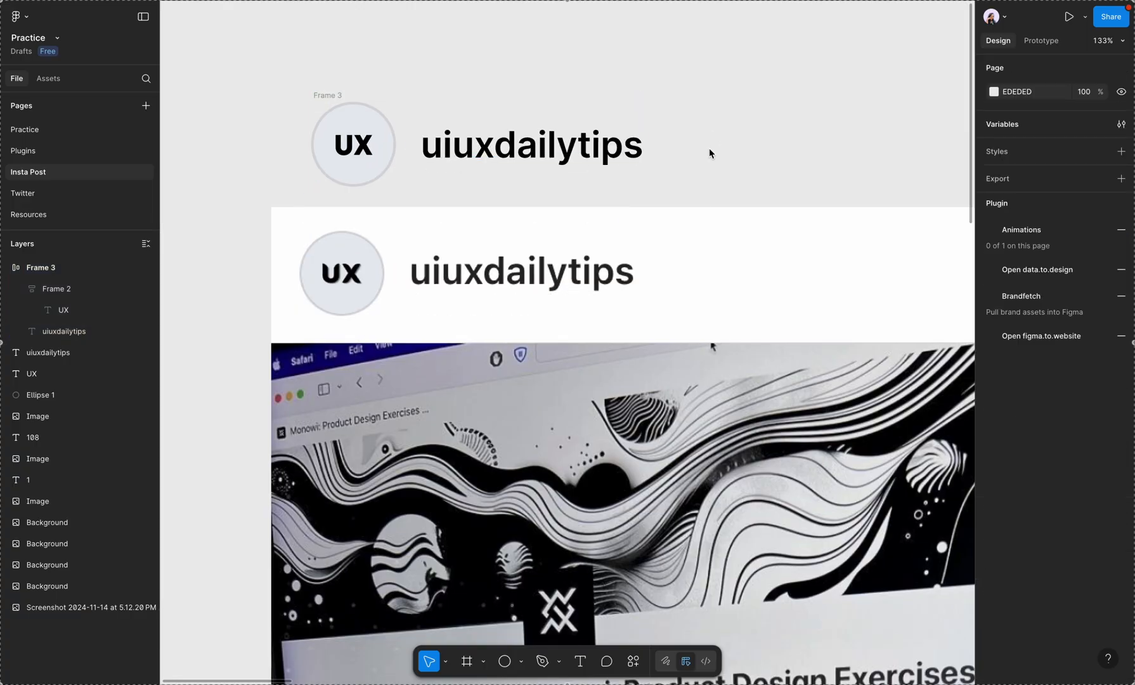
# Step: Draw an ellipse beside the avatar and username frame and set its width and height to 10
pyautogui.scroll(4, 591, 68)
pyautogui.hscroll(1, 592, 68)
pyautogui.press('c')
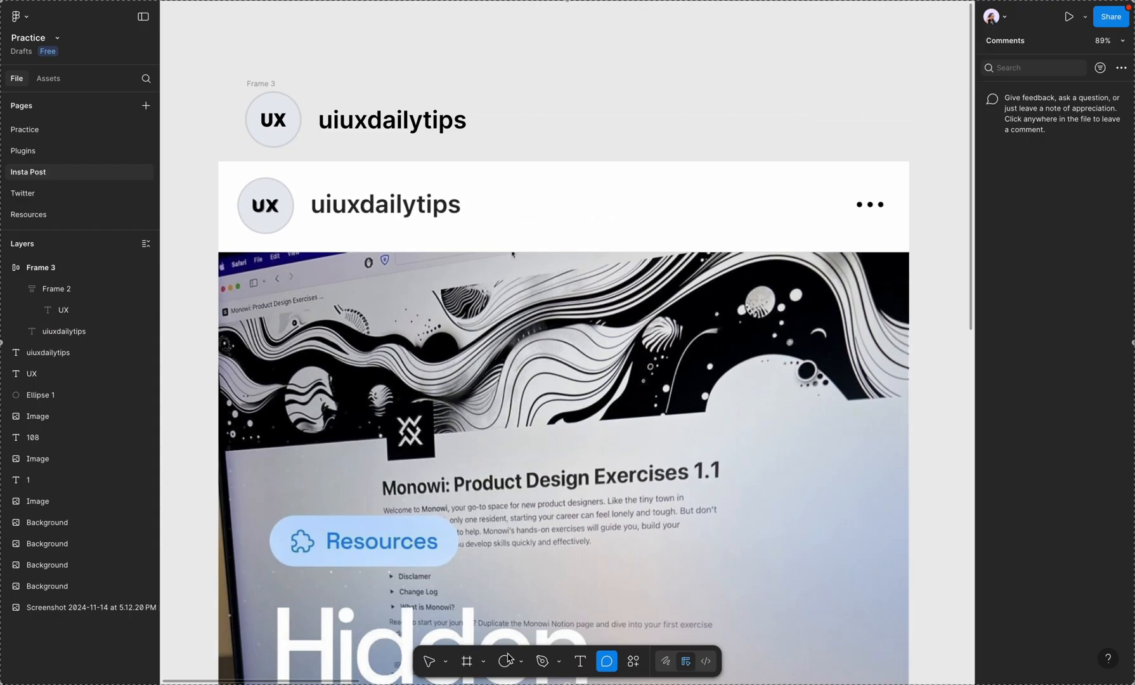
pyautogui.press('o')
pyautogui.click(546, 108)
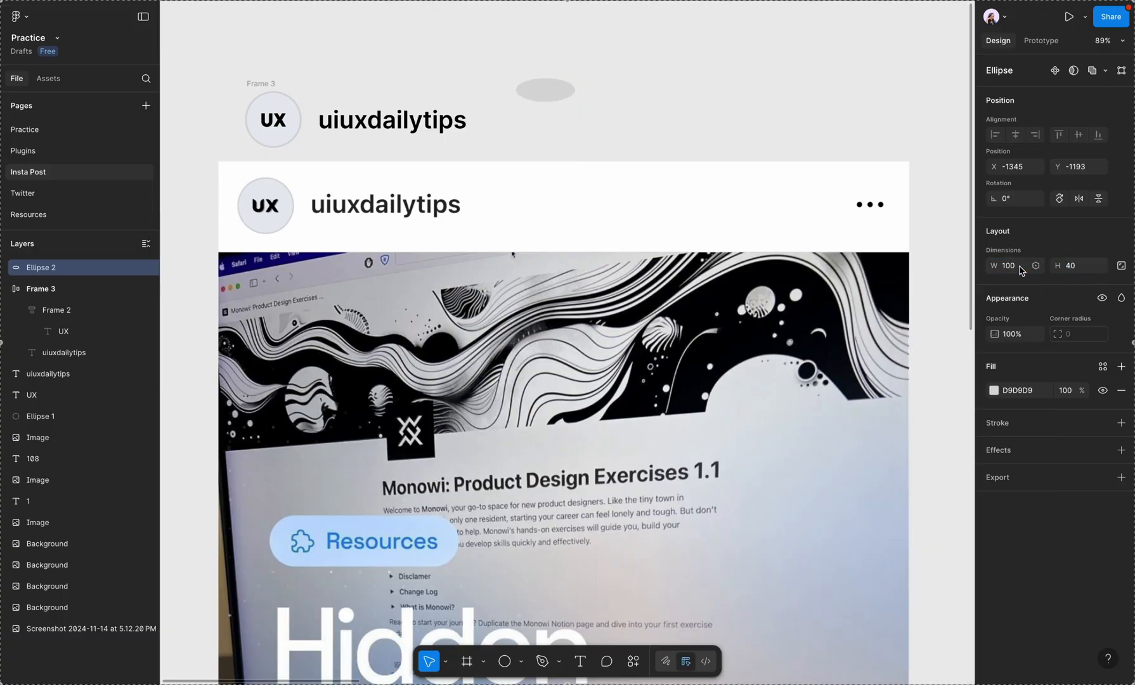
pyautogui.press('1')
pyautogui.press('0')
pyautogui.click(1074, 267)
pyautogui.write('10')
pyautogui.press('Return')
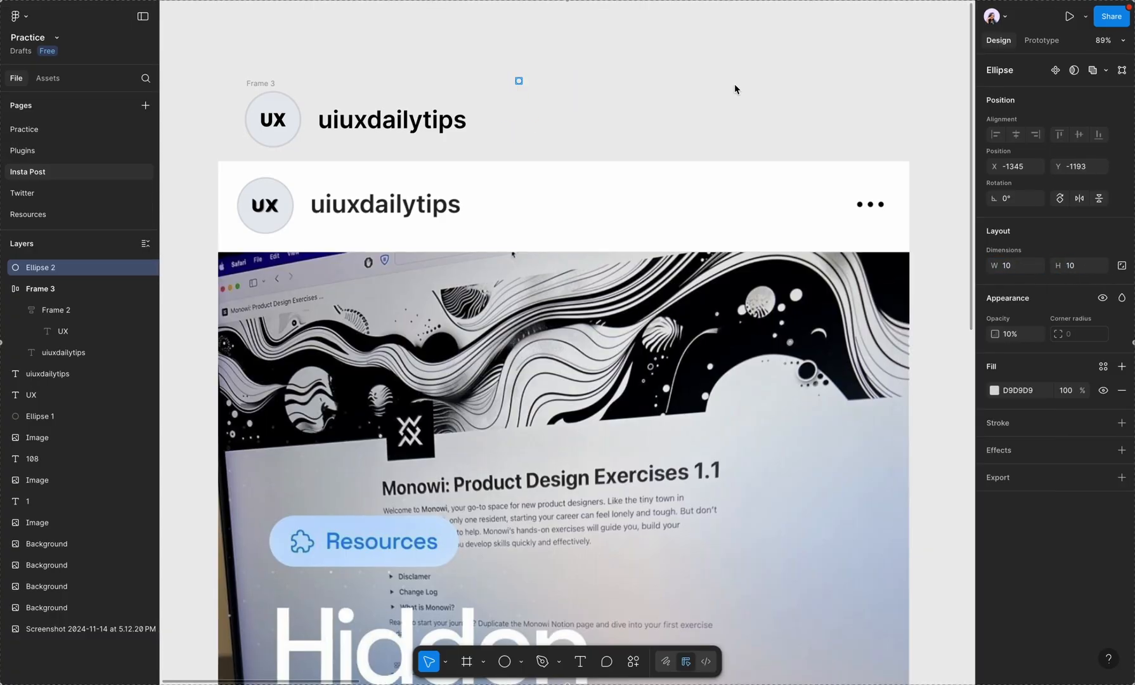
# Step: Place the small ellipse over the first of the header's three menu dots, with fill 000000 and 100% opacity
pyautogui.scroll(3, 527, 99)
pyautogui.moveTo(520, 77); pyautogui.dragTo(941, 263)
pyautogui.scroll(4, 942, 263)
pyautogui.scroll(5, 545, 245)
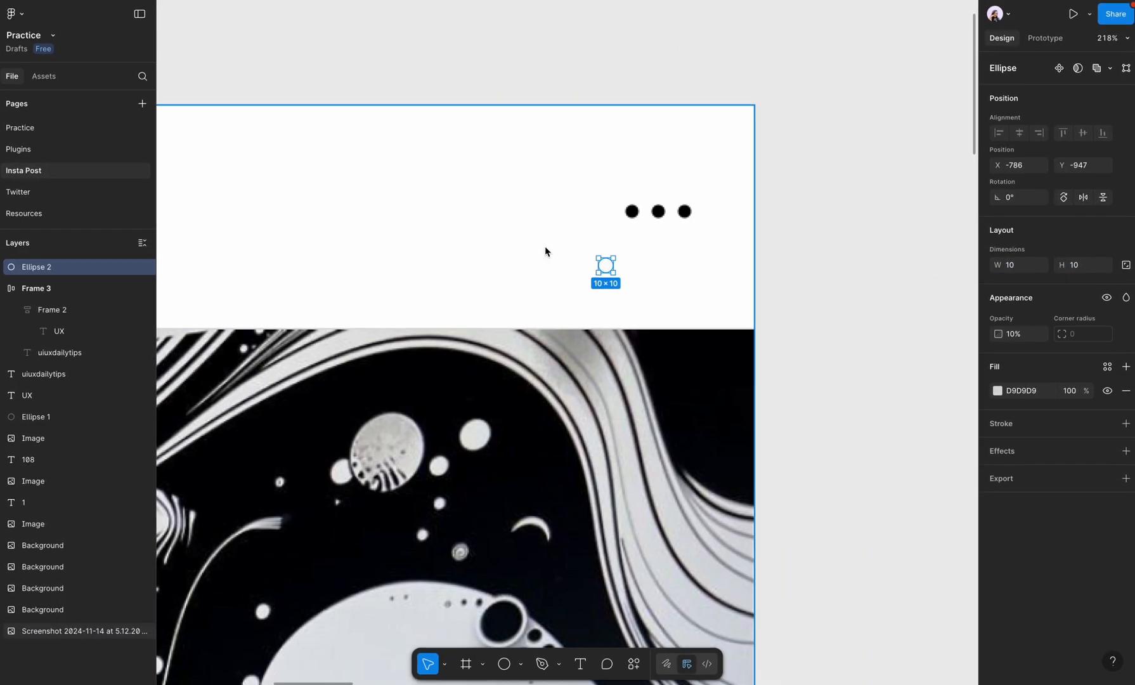
pyautogui.moveTo(652, 284); pyautogui.dragTo(872, 232)
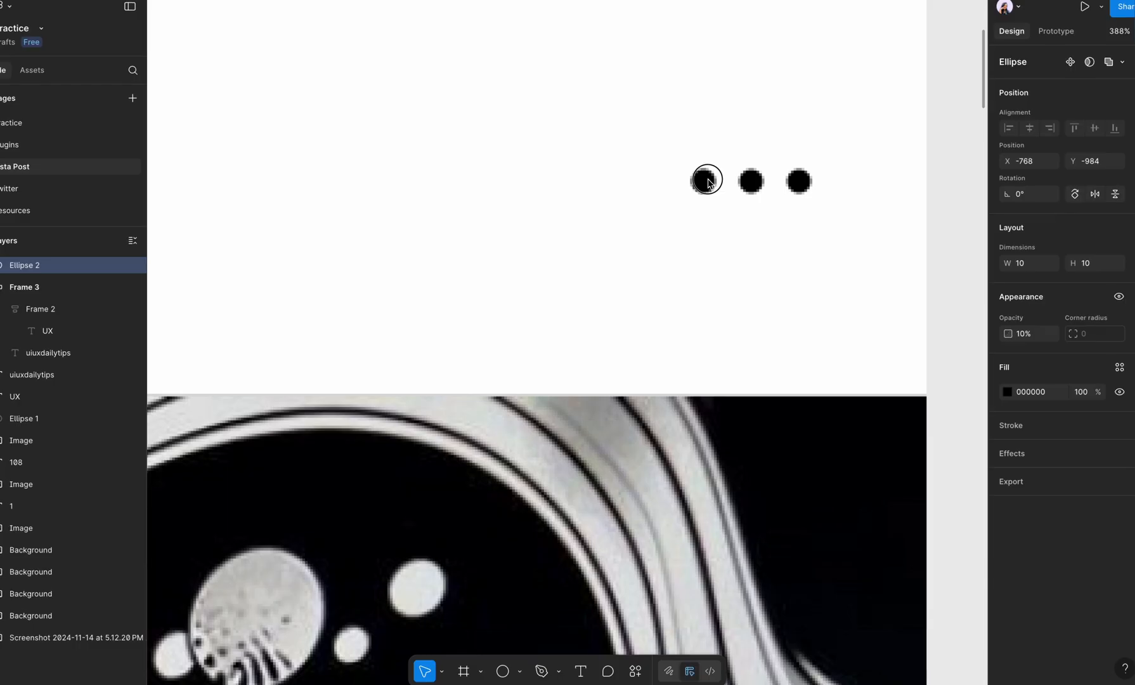
pyautogui.moveTo(709, 182); pyautogui.dragTo(875, 223)
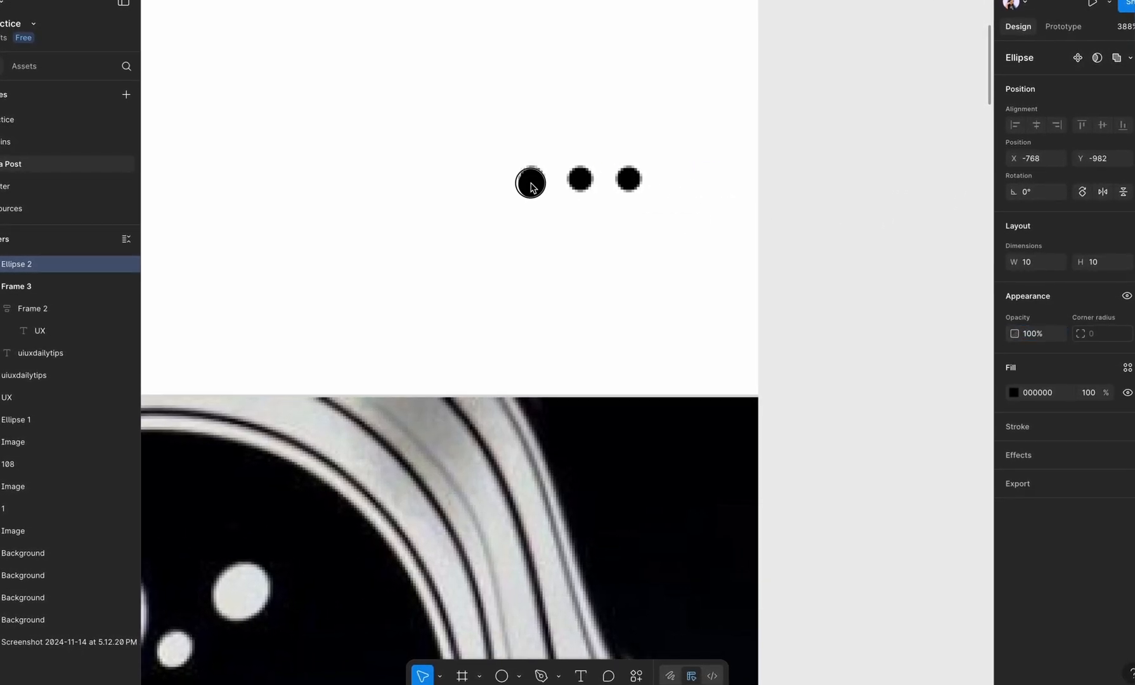
# Step: Duplicate the black ellipse over the other two menu dots and wrap all three in a horizontal auto layout with gap 8
pyautogui.scroll(-5, 531, 179)
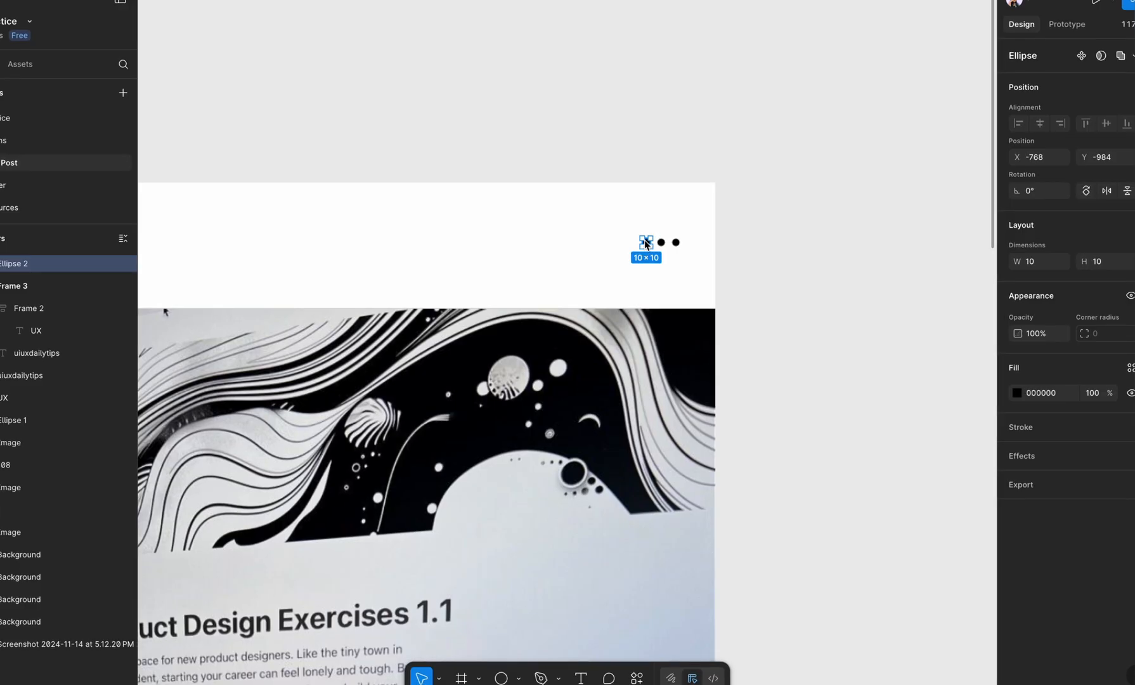
pyautogui.scroll(5, 646, 243)
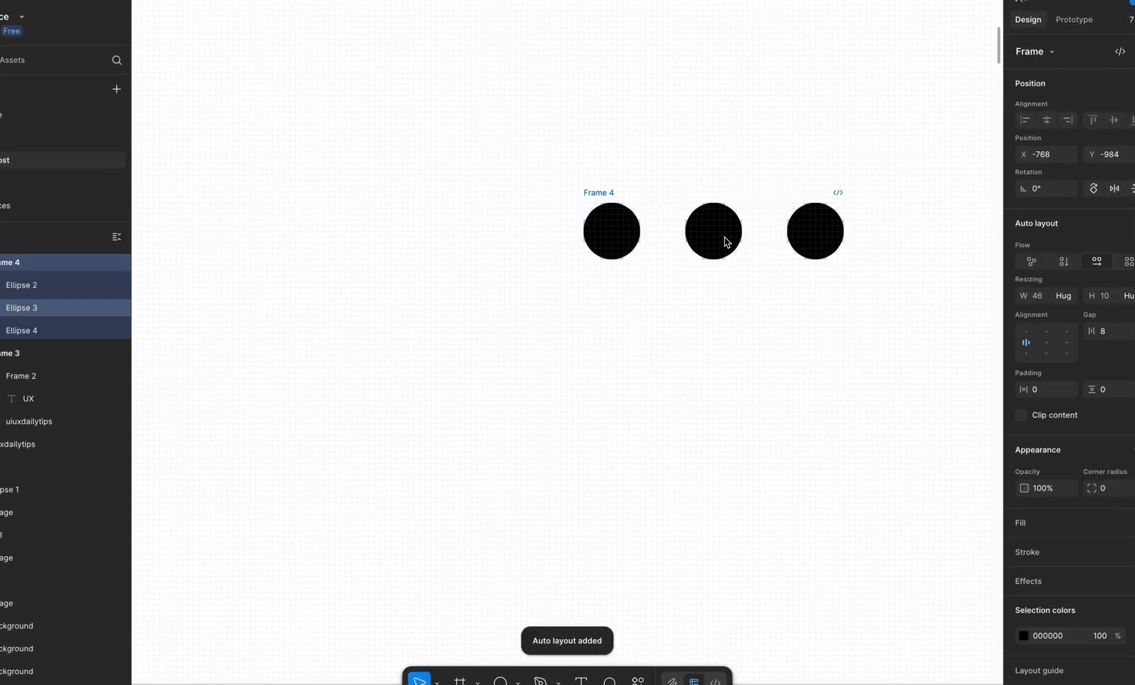
pyautogui.scroll(3, 752, 222)
pyautogui.scroll(-8, 756, 221)
# Step: Move the three-dot frame beside the username and wrap it with the avatar and username frame in one auto layout
pyautogui.moveTo(777, 239); pyautogui.dragTo(432, 151)
pyautogui.scroll(-2, 431, 151)
pyautogui.hscroll(-2, 431, 151)
pyautogui.click(292, 185)
pyautogui.keyDown('shift'); pyautogui.click(528, 204); pyautogui.keyUp('shift')
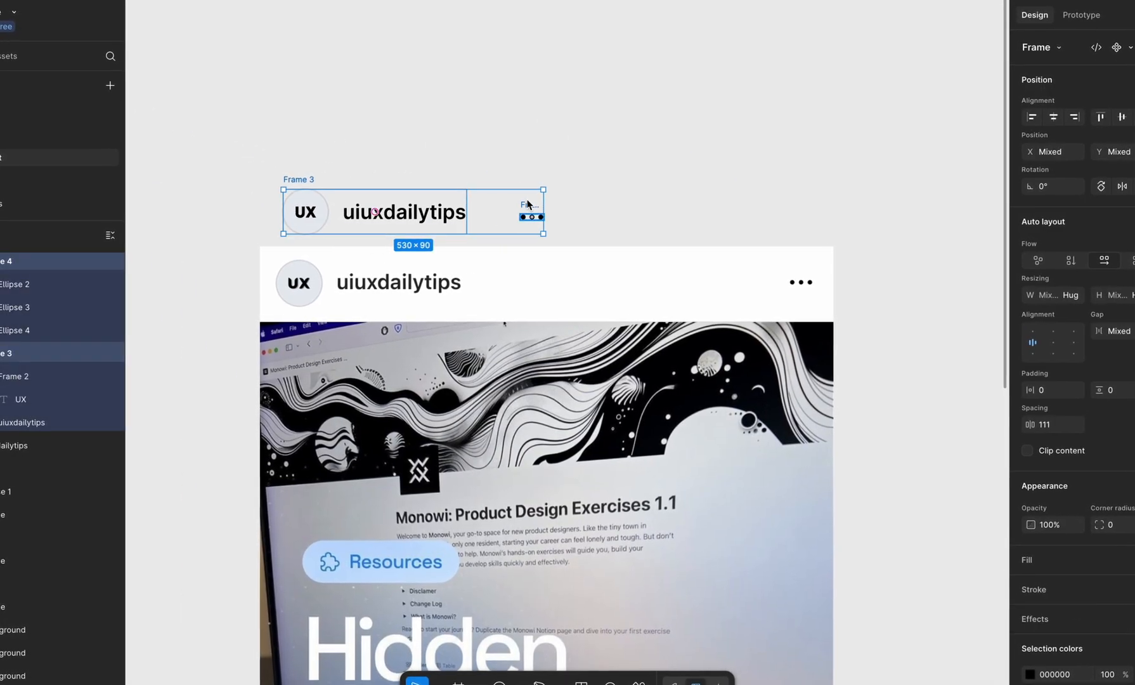
pyautogui.hotkey('shift', 'a')
# Step: Align the combined header frame horizontally with the screenshot's avatar and shift it straight up above the screenshot
pyautogui.scroll(2, 321, 211)
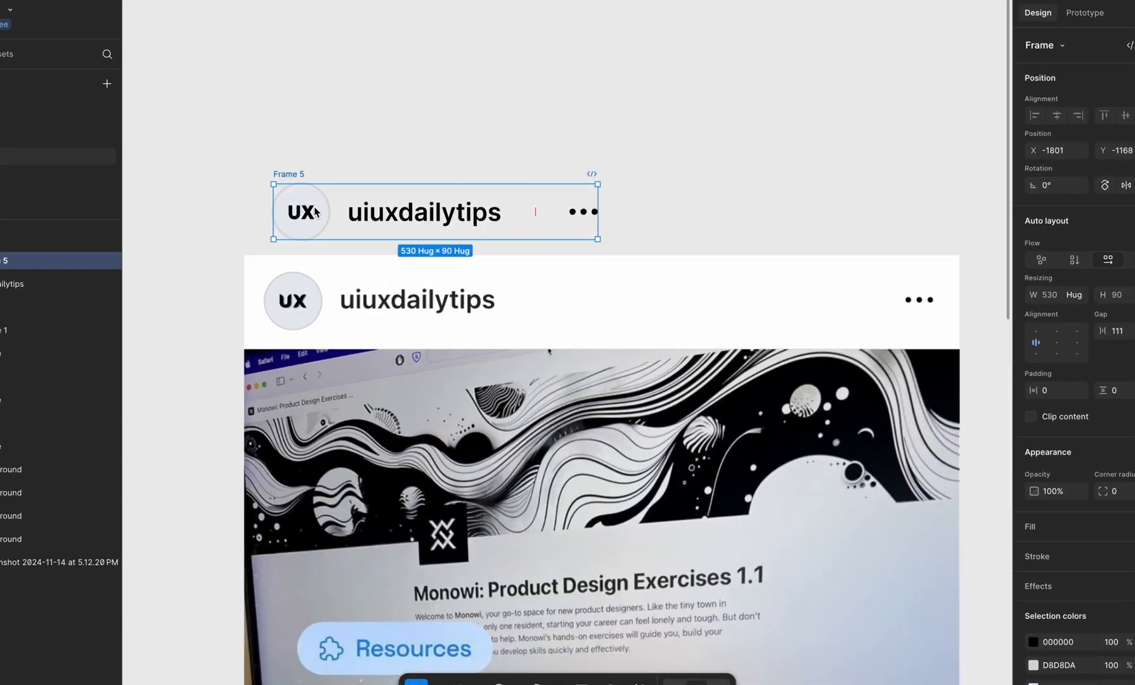
pyautogui.scroll(2, 316, 213)
pyautogui.moveTo(316, 213); pyautogui.dragTo(304, 321)
pyautogui.hotkey('shift', 'Up')
pyautogui.hotkey('shift', 'Up')
pyautogui.hotkey('shift', 'Up')
pyautogui.hotkey('shift', 'Up')
pyautogui.hotkey('shift', 'Up')
pyautogui.hotkey('shift', 'Up')
pyautogui.hotkey('shift', 'Up')
pyautogui.hotkey('shift', 'Up')
pyautogui.hotkey('shift', 'Up')
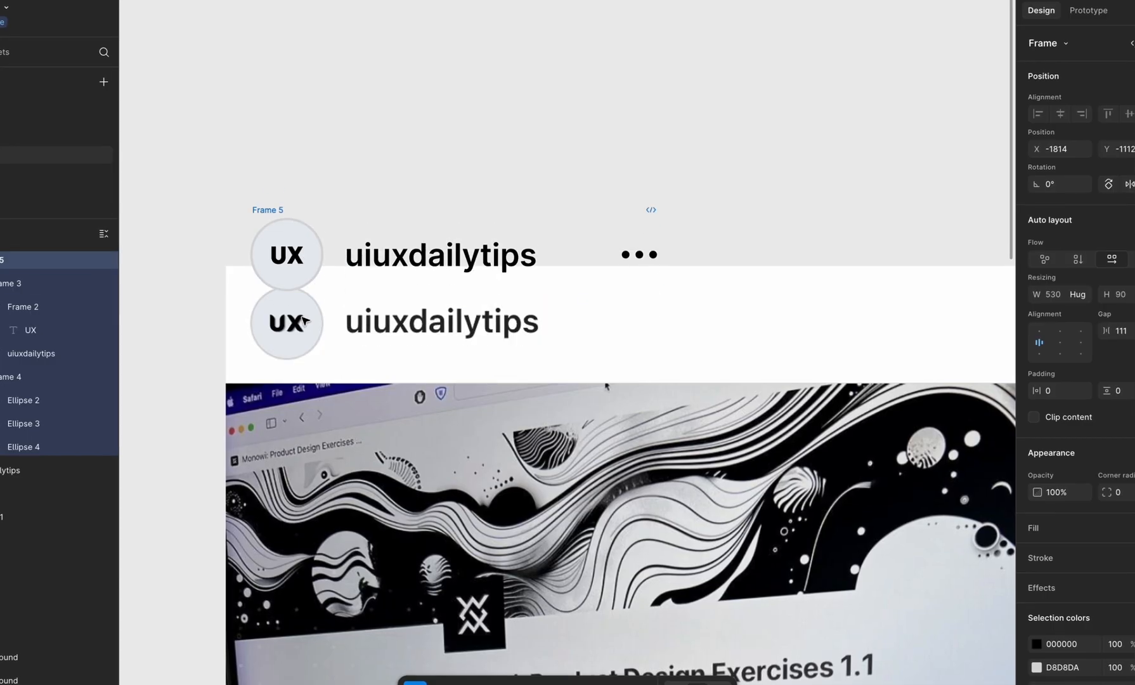
pyautogui.hotkey('shift', 'Up')
pyautogui.hotkey('shift', 'Up')
pyautogui.hotkey('shift', 'Up')
pyautogui.hotkey('shift', 'Up')
pyautogui.hotkey('shift', 'Up')
pyautogui.hotkey('shift', 'Up')
pyautogui.hotkey('shift', 'Up')
pyautogui.hotkey('shift', 'Up')
# Step: Widen the header frame to 1099 and set the gap between the username and the dots to auto
pyautogui.scroll(-3, 304, 321)
pyautogui.hscroll(2, 305, 320)
pyautogui.moveTo(426, 256); pyautogui.dragTo(687, 276)
pyautogui.click(375, 263)
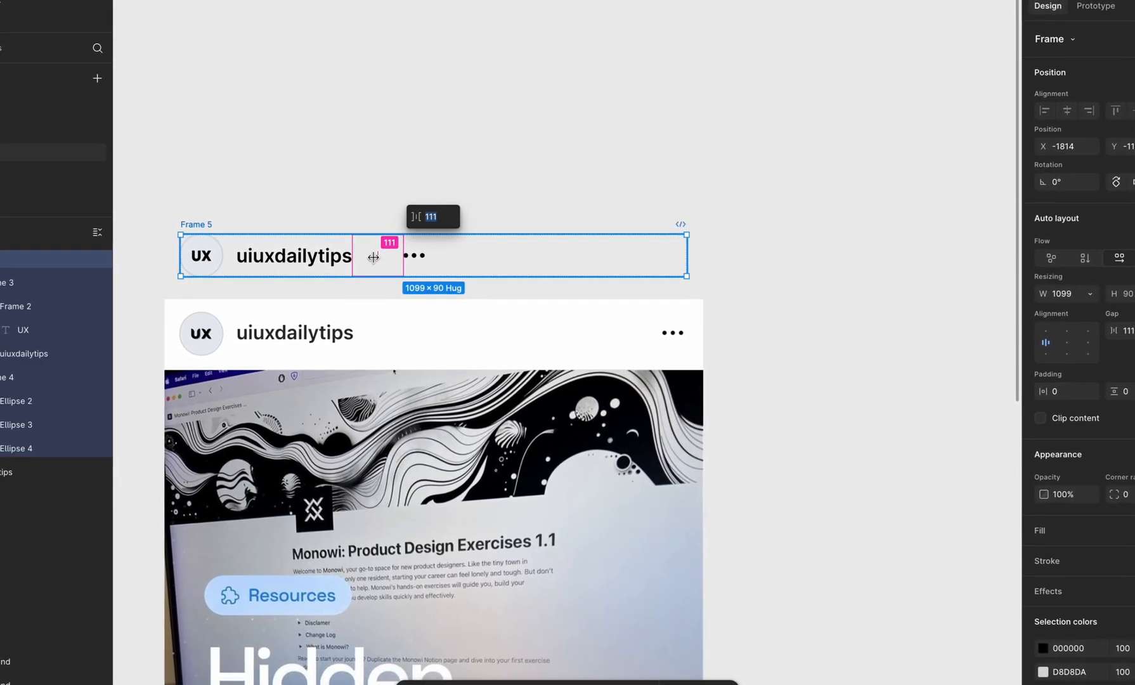
pyautogui.write('auto')
pyautogui.press('Return')
pyautogui.scroll(3, 702, 296)
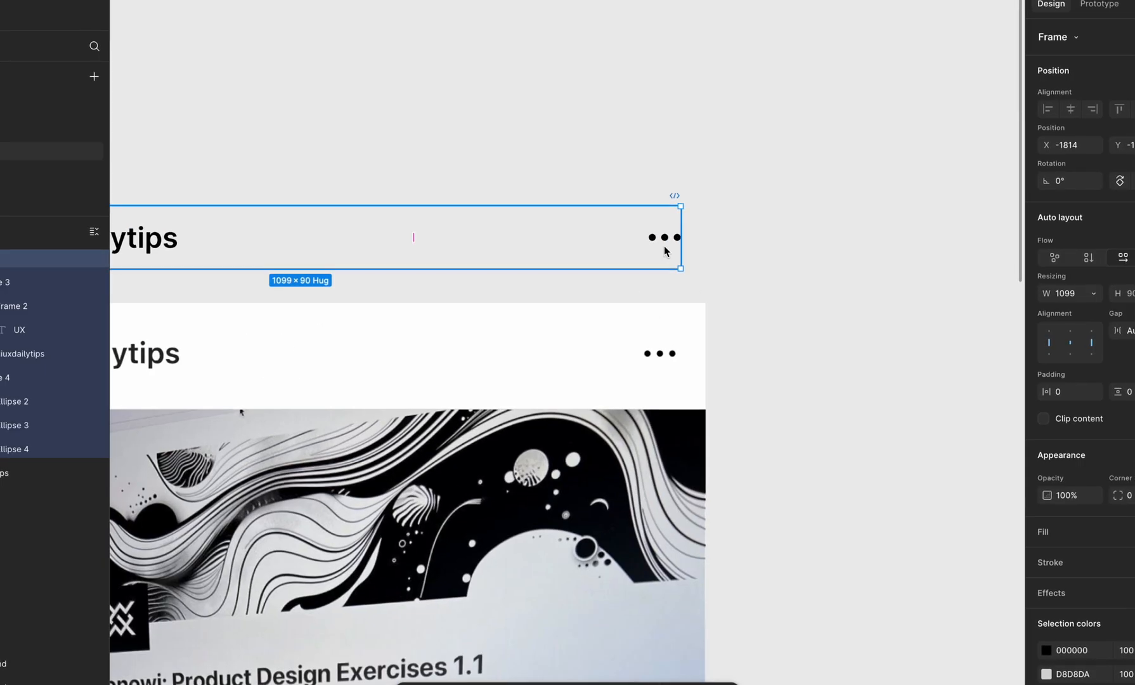
pyautogui.scroll(4, 662, 246)
pyautogui.doubleClick(661, 234)
pyautogui.moveTo(661, 234); pyautogui.dragTo(655, 468)
pyautogui.press('super+z')
# Step: Measure the header dots' horizontal offset using a temporary copy of them laid over the screenshot's three dots
pyautogui.scroll(-4, 655, 468)
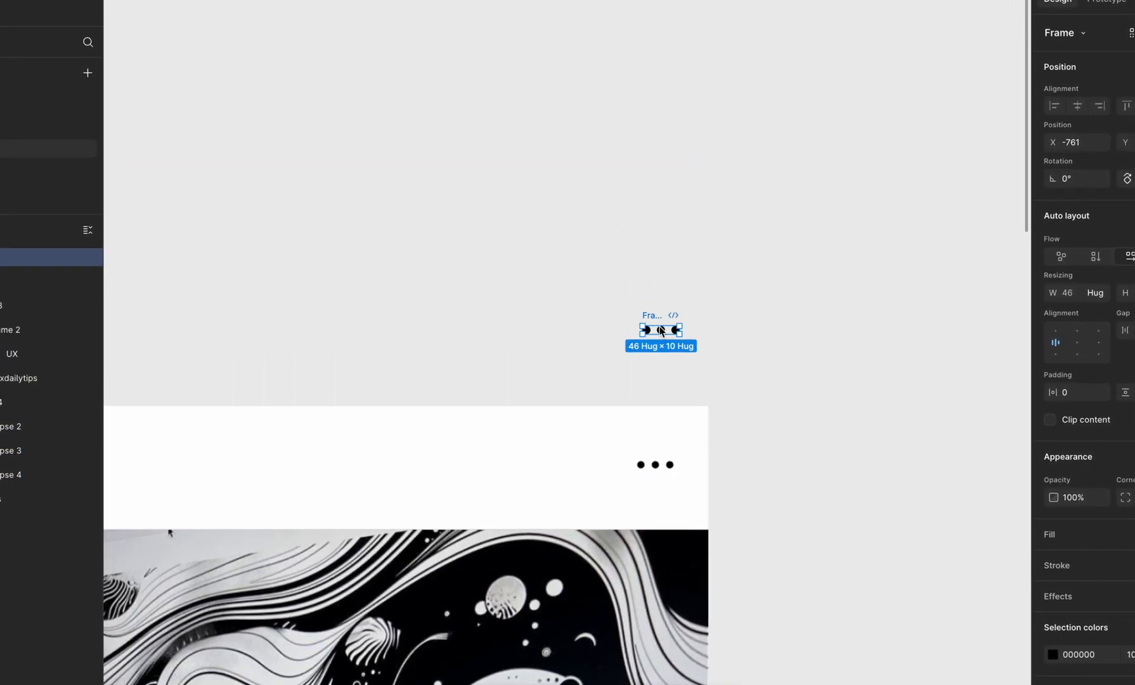
pyautogui.moveTo(798, 438); pyautogui.dragTo(659, 469)
pyautogui.scroll(5, 659, 469)
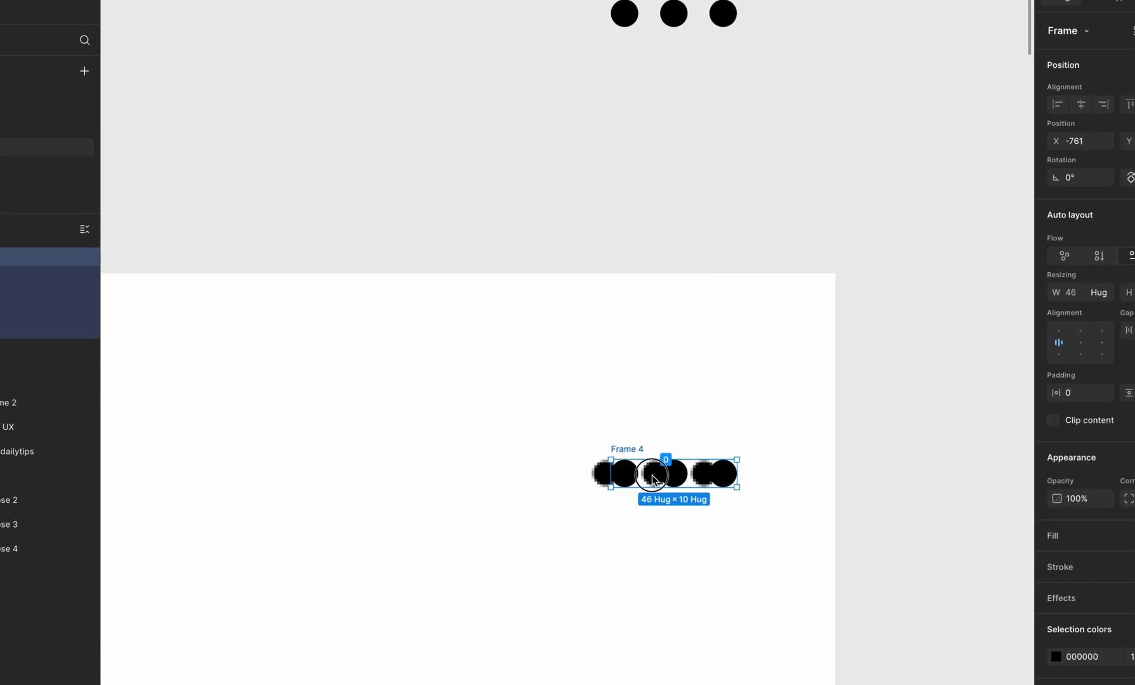
pyautogui.hotkey('shift', 'Left')
pyautogui.hotkey('shift', 'Left')
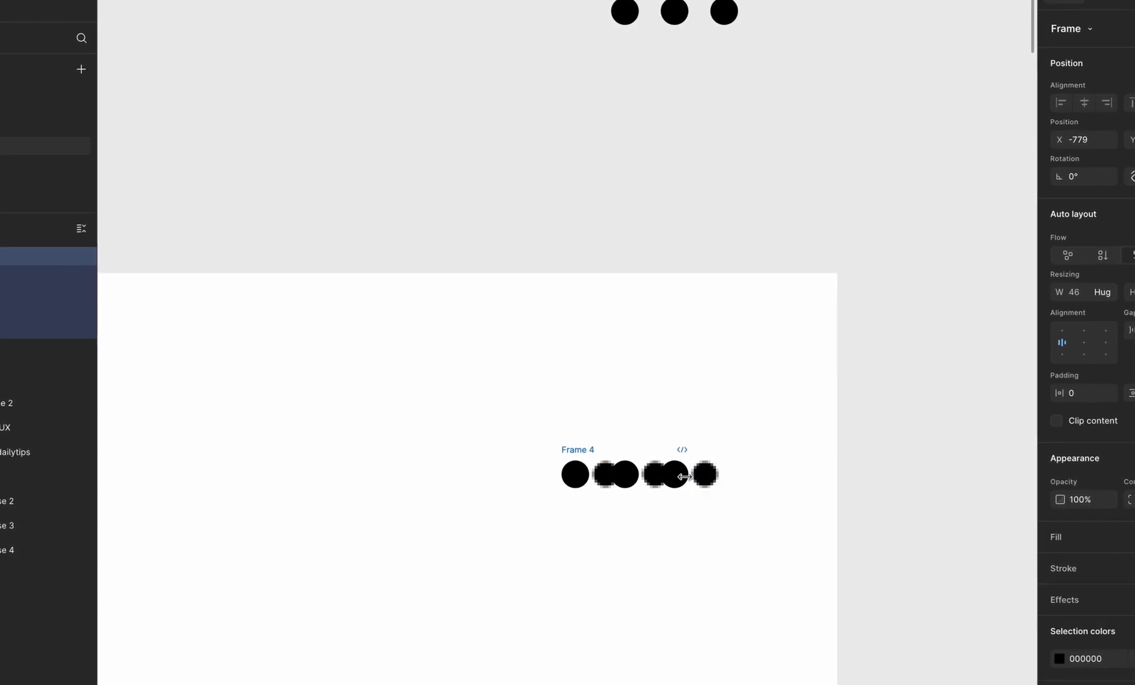
pyautogui.press('alt')
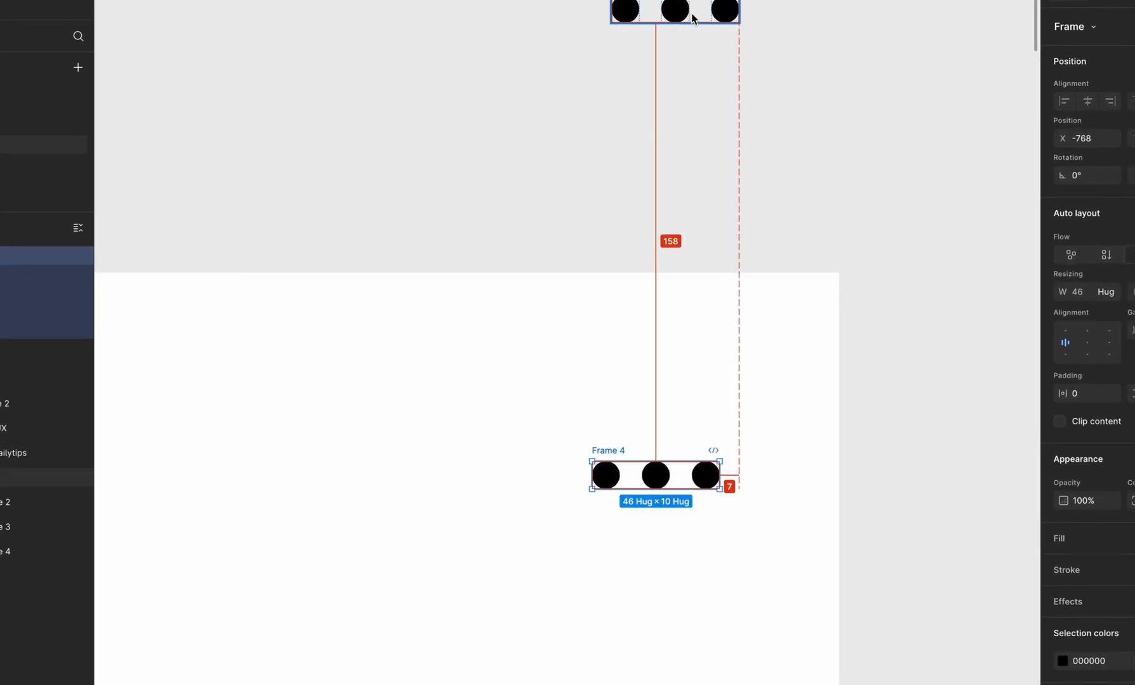
pyautogui.press('alt')
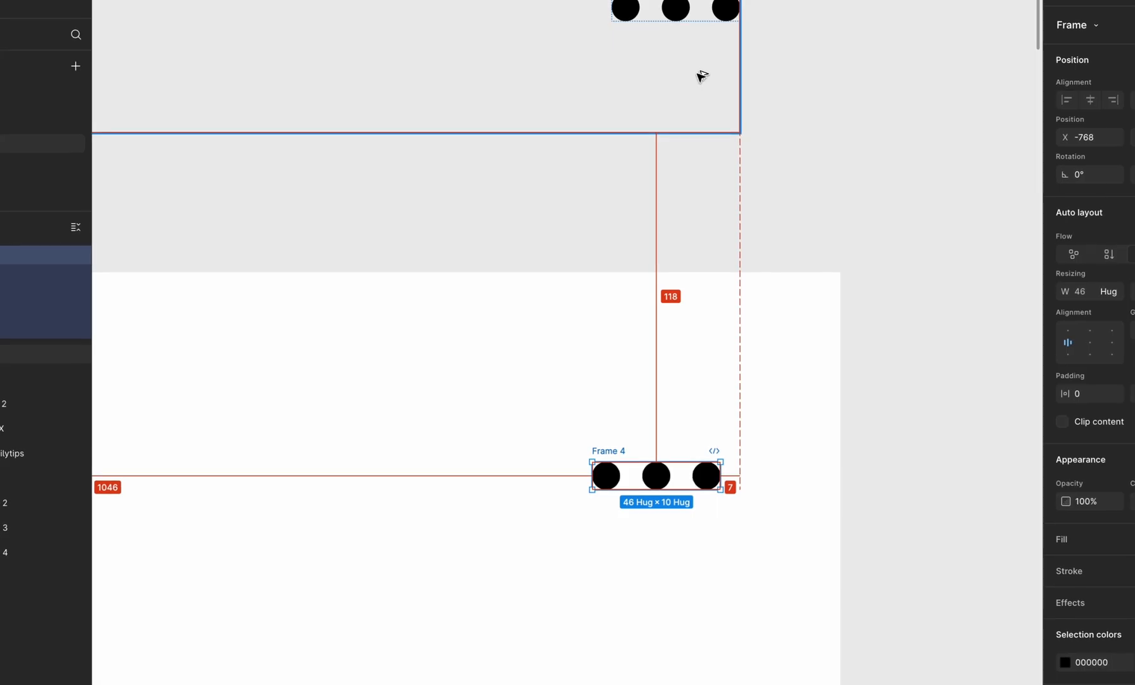
pyautogui.scroll(-2, 702, 76)
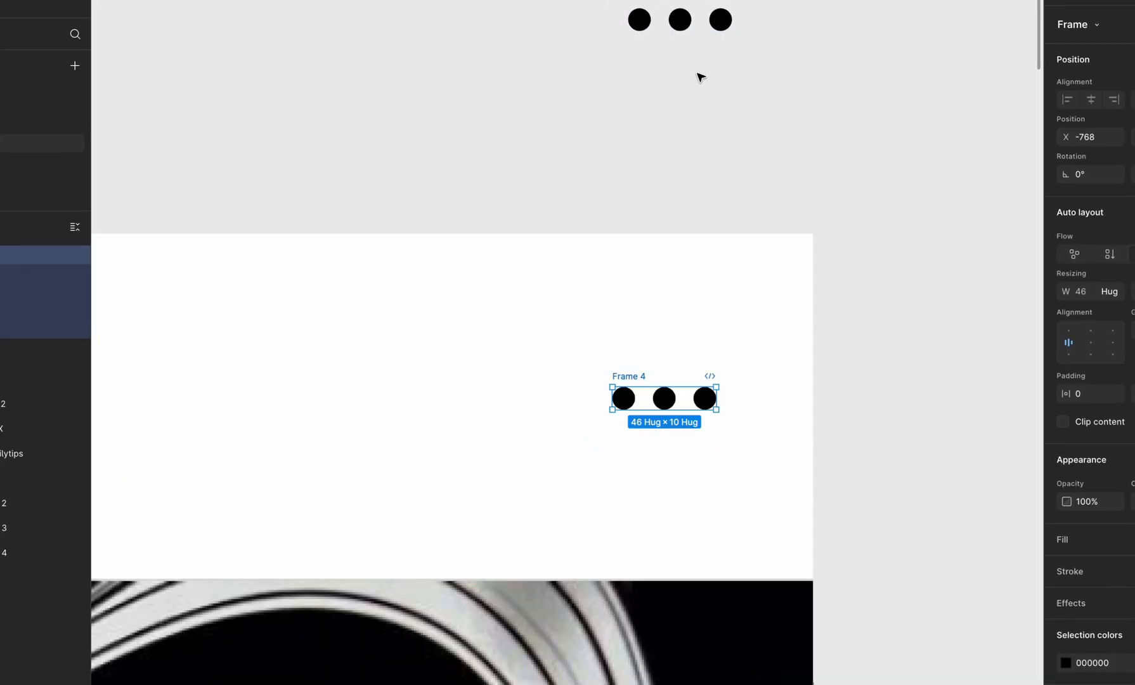
pyautogui.scroll(2, 702, 83)
pyautogui.press('Escape')
# Step: Set the header frame's width to 1092
pyautogui.scroll(-3, 701, 118)
pyautogui.click(622, 118)
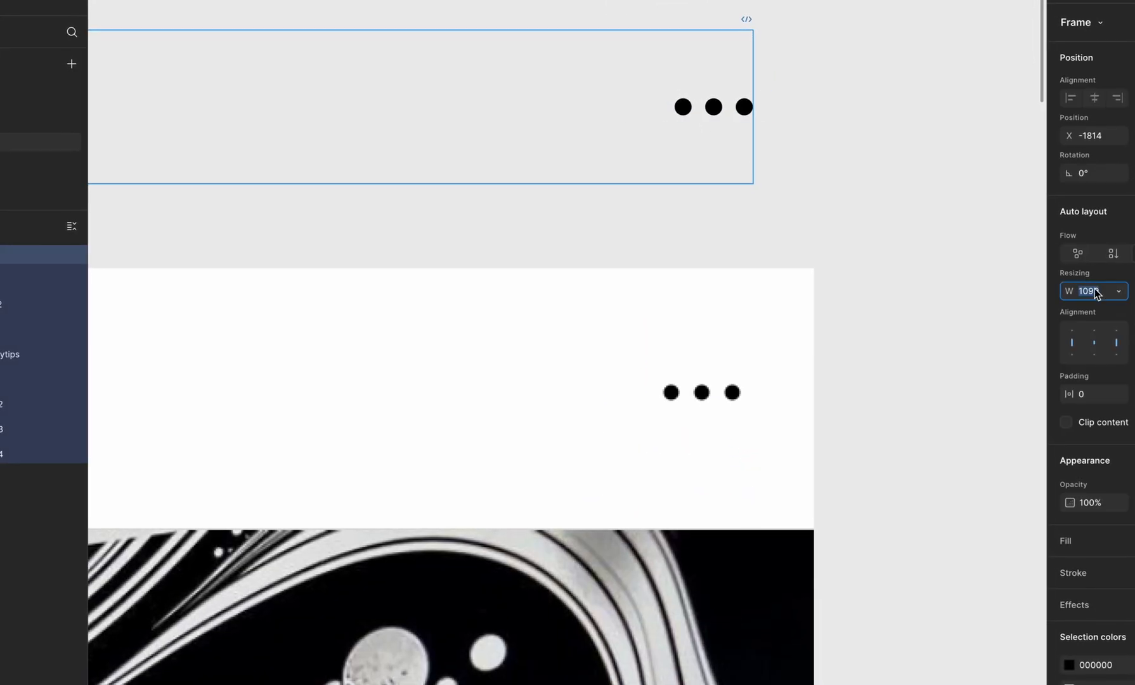
pyautogui.write('1092')
pyautogui.press('Return')
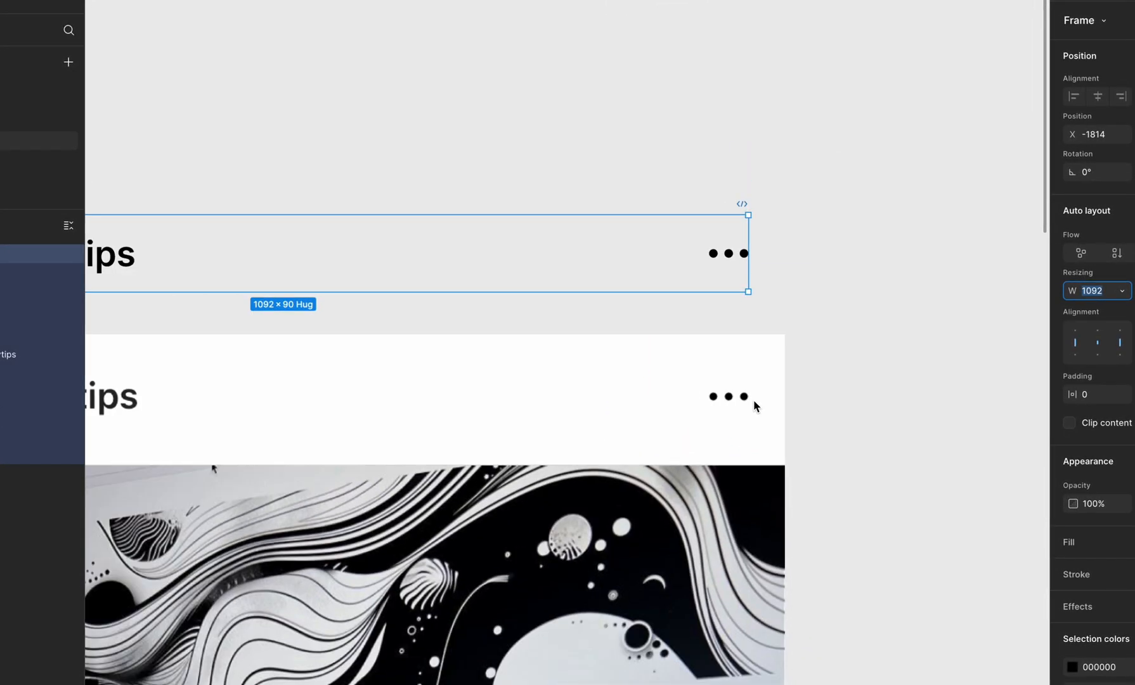
# Step: Move the finished header frame further up to leave more space above the screenshot
pyautogui.scroll(-3, 754, 400)
pyautogui.hscroll(-2, 754, 400)
pyautogui.click(610, 234)
pyautogui.scroll(-3, 609, 234)
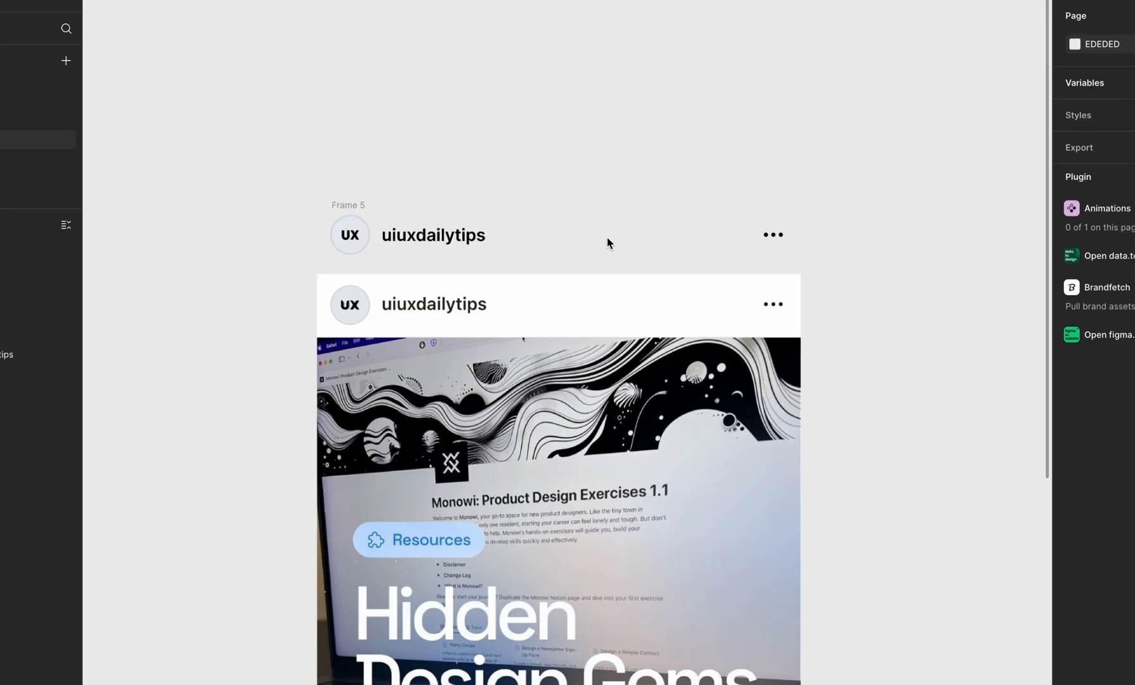
pyautogui.click(342, 206)
pyautogui.hscroll(1, 399, 141)
pyautogui.moveTo(310, 201); pyautogui.dragTo(314, 157)
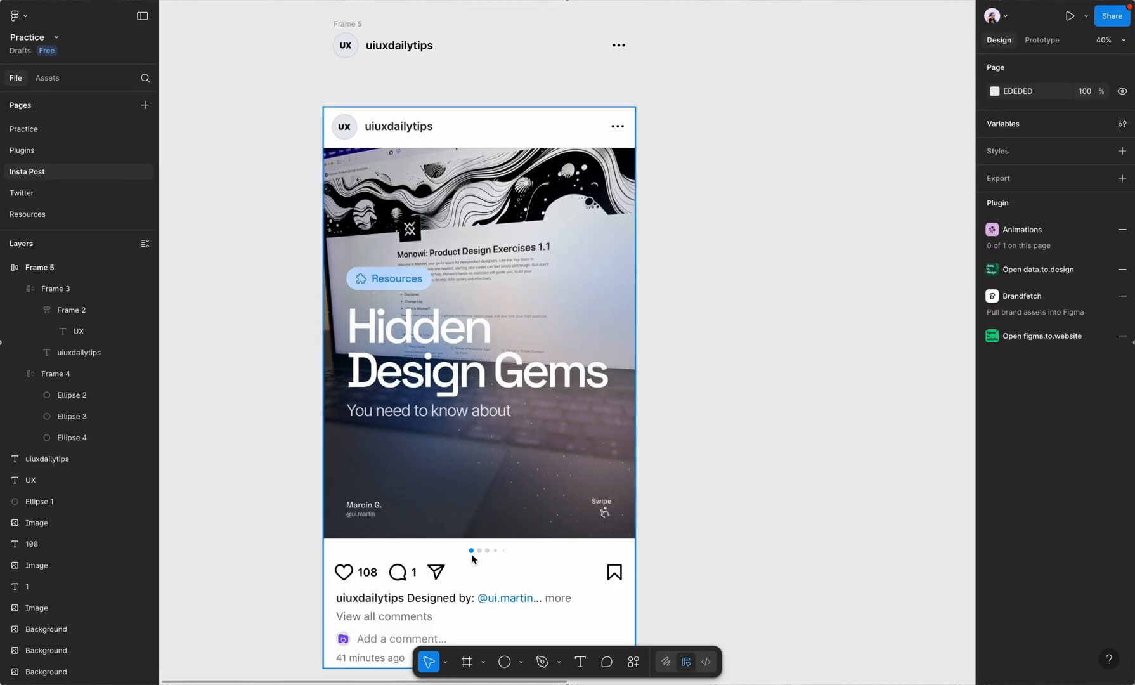
# Step: Copy the header's three-dot frame onto the screenshot's carousel indicator dots below the post image
pyautogui.click(619, 45)
pyautogui.scroll(3, 621, 45)
pyautogui.moveTo(621, 46); pyautogui.dragTo(520, 563)
pyautogui.scroll(-3, 768, 285)
pyautogui.scroll(-5, 510, 495)
pyautogui.scroll(5, 552, 212)
pyautogui.scroll(-3, 543, 197)
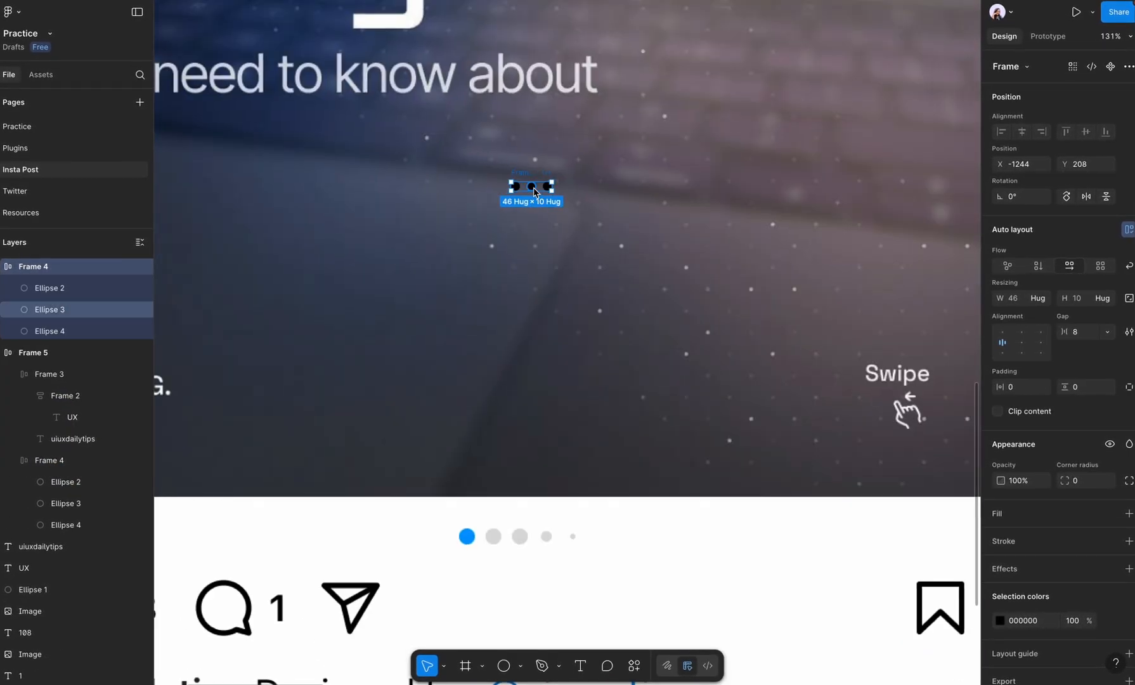
pyautogui.moveTo(534, 188); pyautogui.dragTo(486, 521)
# Step: Resize the three copied ellipses to 20 by 20 and move them out of their frame, below the carousel dots
pyautogui.scroll(5, 485, 556)
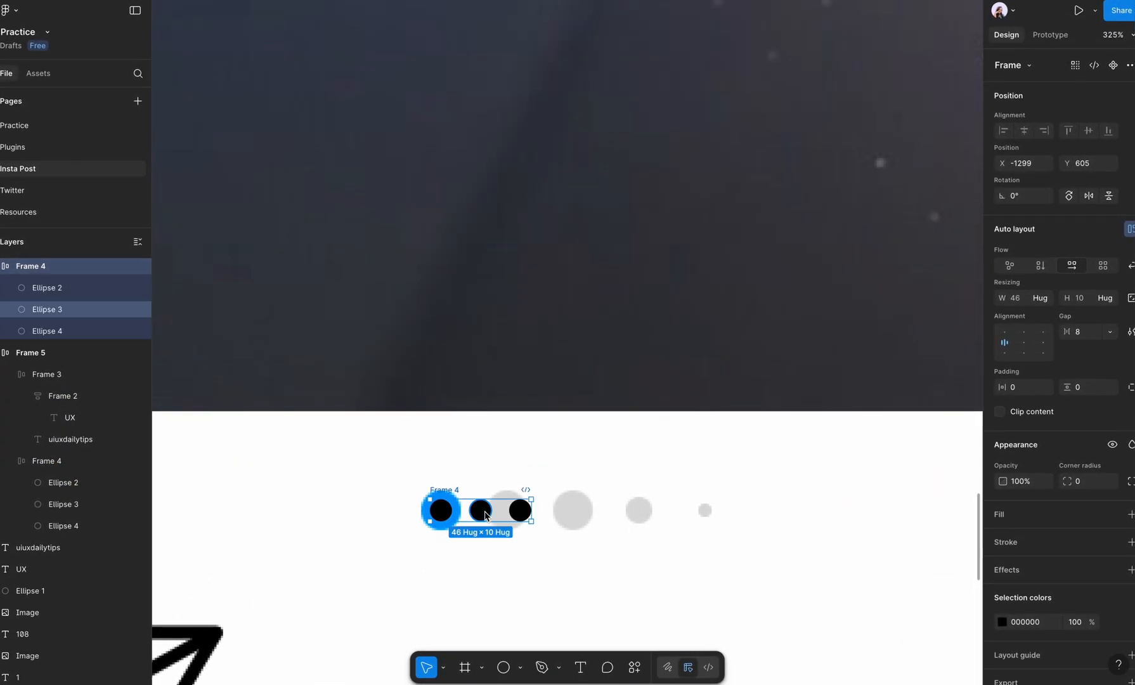
pyautogui.press('Return')
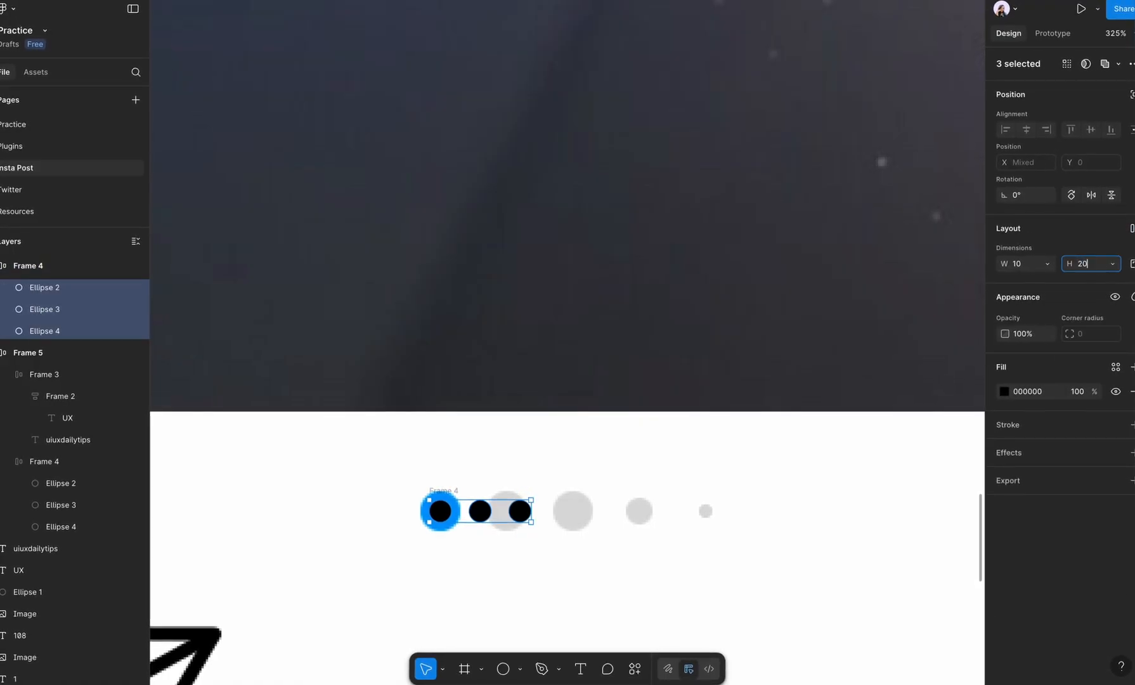
pyautogui.press('Return')
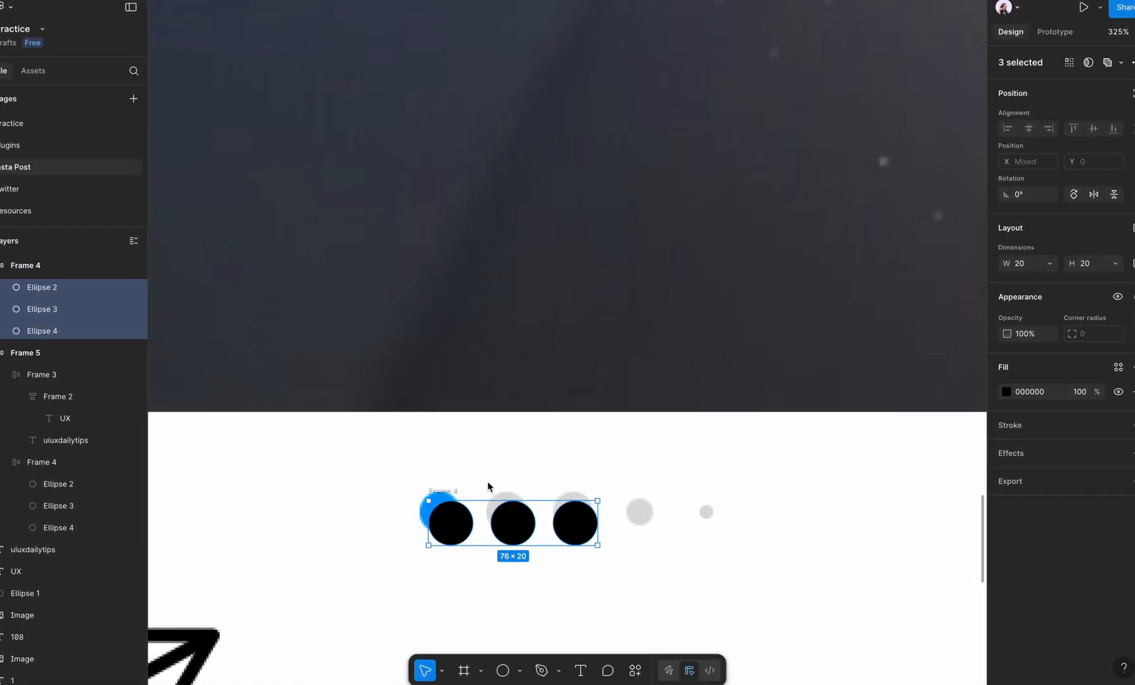
pyautogui.moveTo(513, 525); pyautogui.dragTo(507, 579)
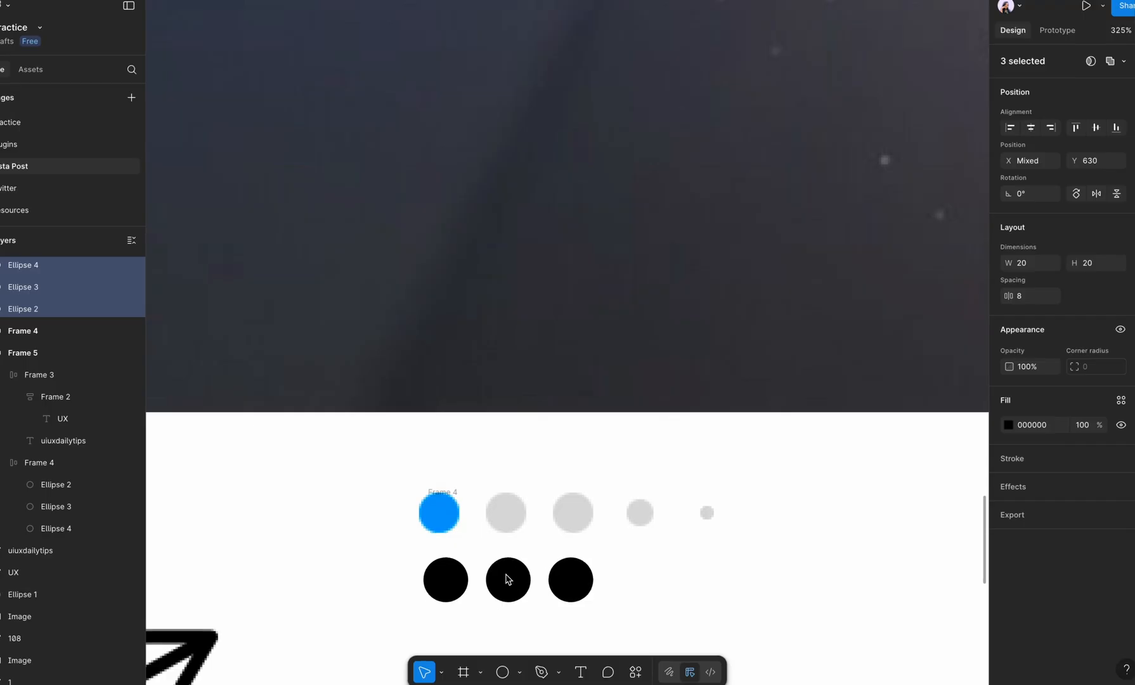
# Step: Fill the first ellipse with the blue sampled from the screenshot's active carousel dot, and delete the empty leftover frame
pyautogui.click(443, 591)
pyautogui.click(1009, 392)
pyautogui.click(845, 578)
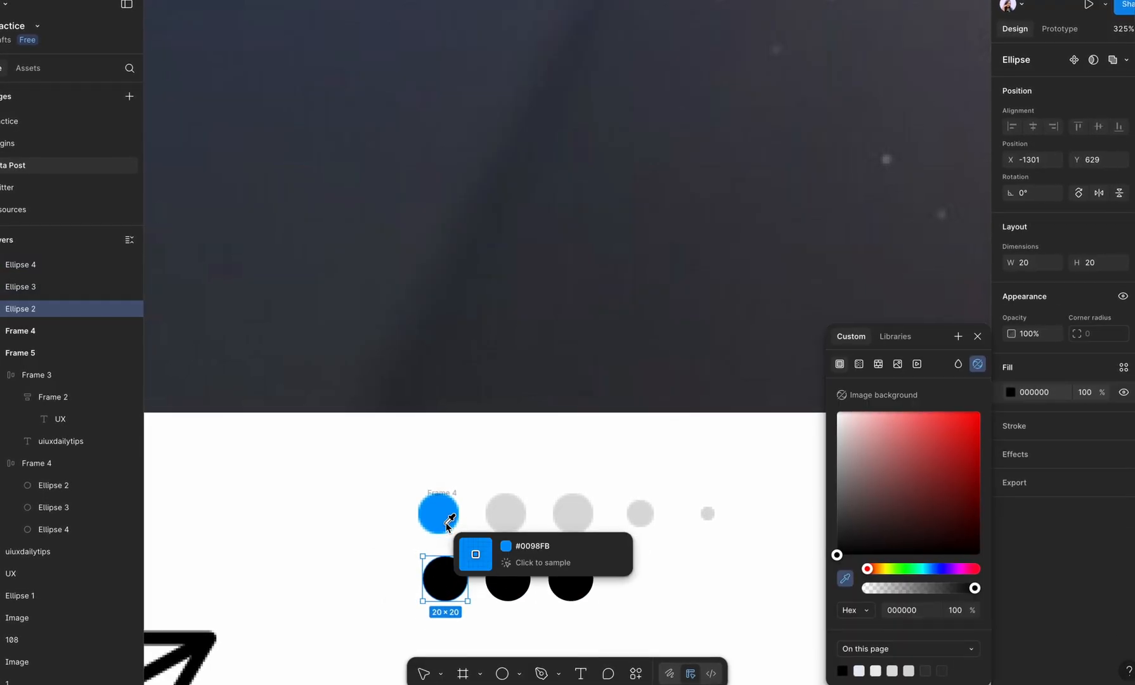
pyautogui.click(440, 517)
pyautogui.click(625, 588)
pyautogui.click(476, 545)
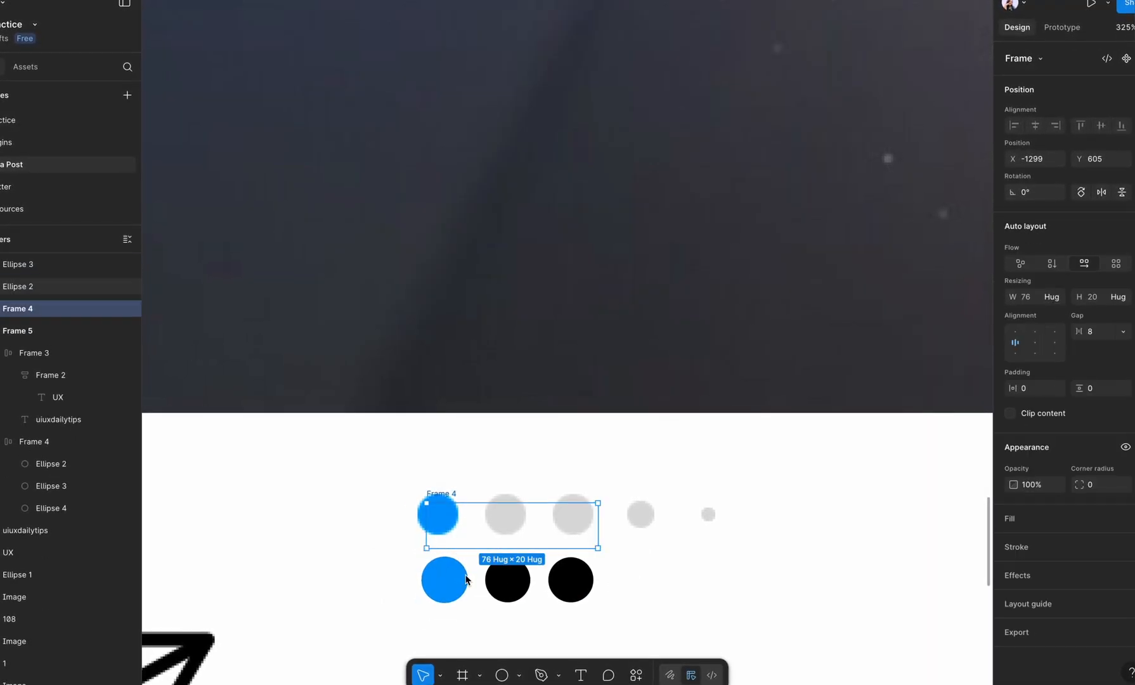
pyautogui.click(465, 581)
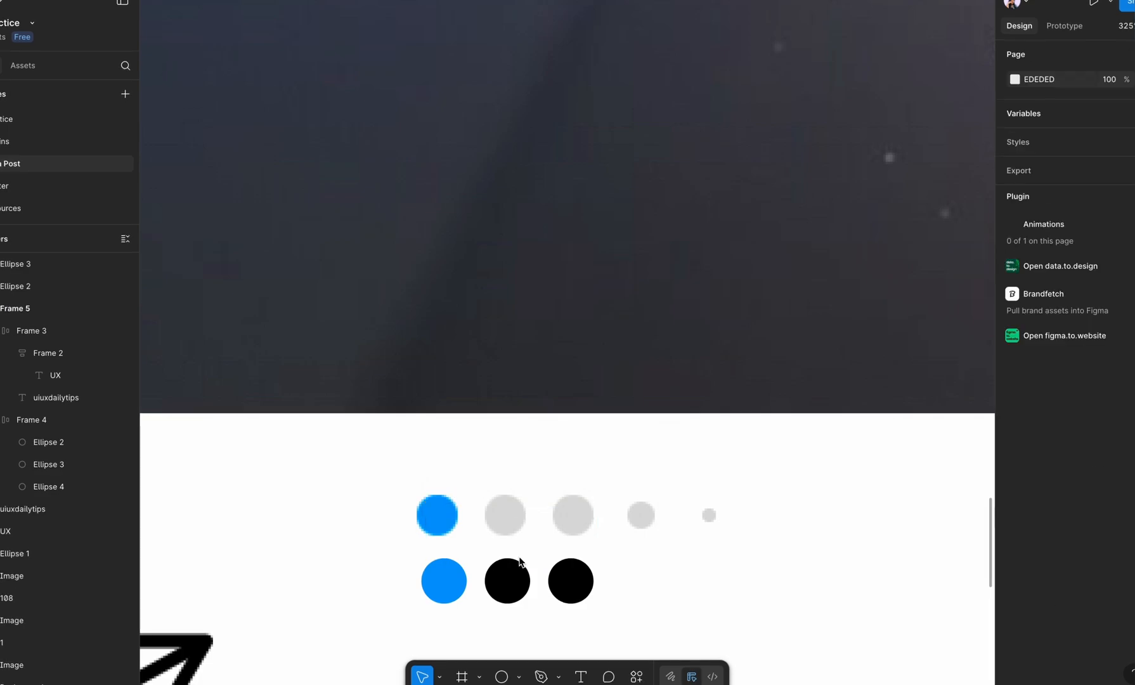
# Step: Overlay the second ellipse on the screenshot's gray dot, reduce its size to match, and return it to the row below
pyautogui.moveTo(515, 569); pyautogui.dragTo(517, 525)
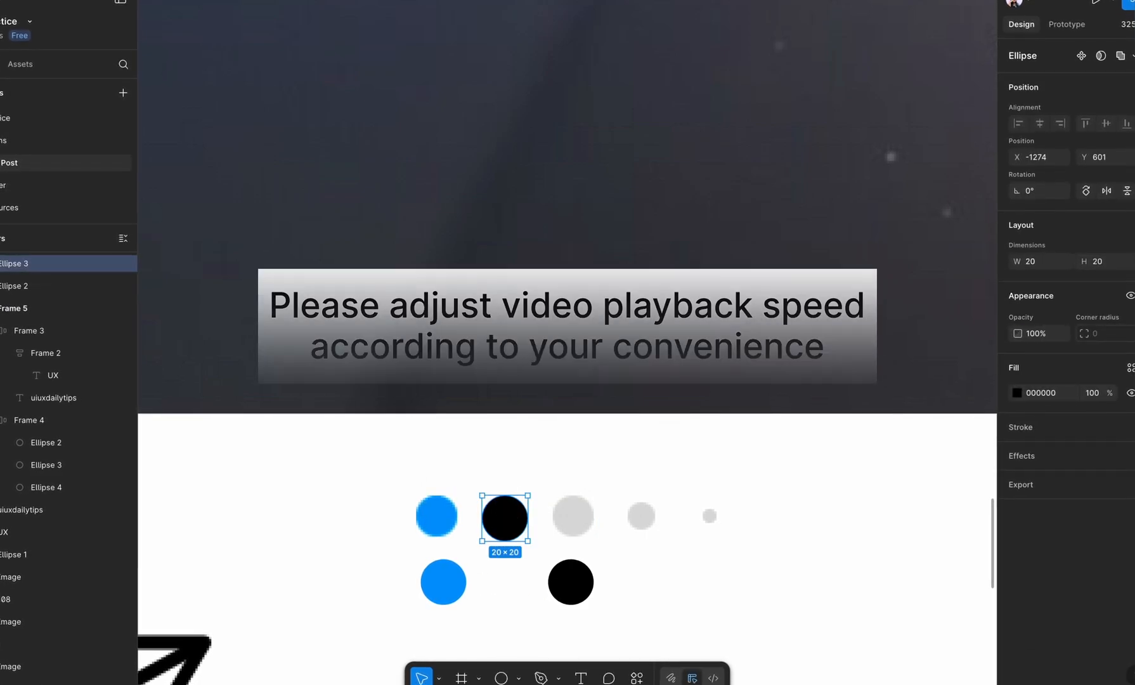
pyautogui.click(1104, 262)
pyautogui.press('Down')
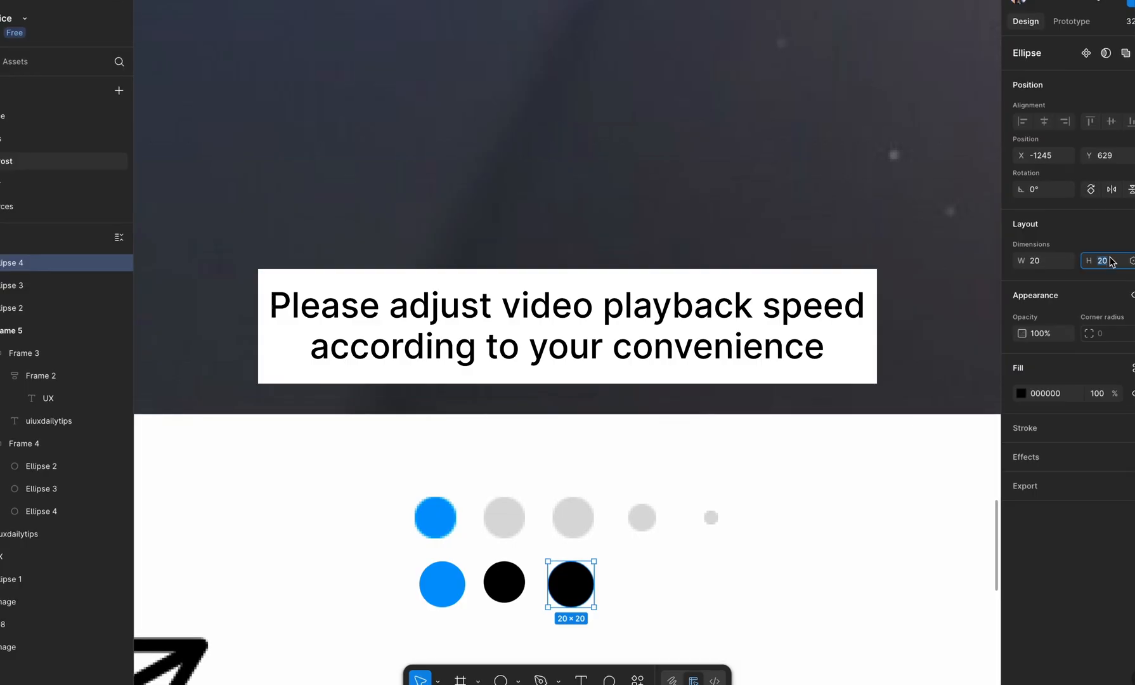
# Step: Size the second and third ellipses to 18 and 16, and add a 12 by 12 fourth ellipse and a smaller fifth
pyautogui.press('Down')
pyautogui.press('Down')
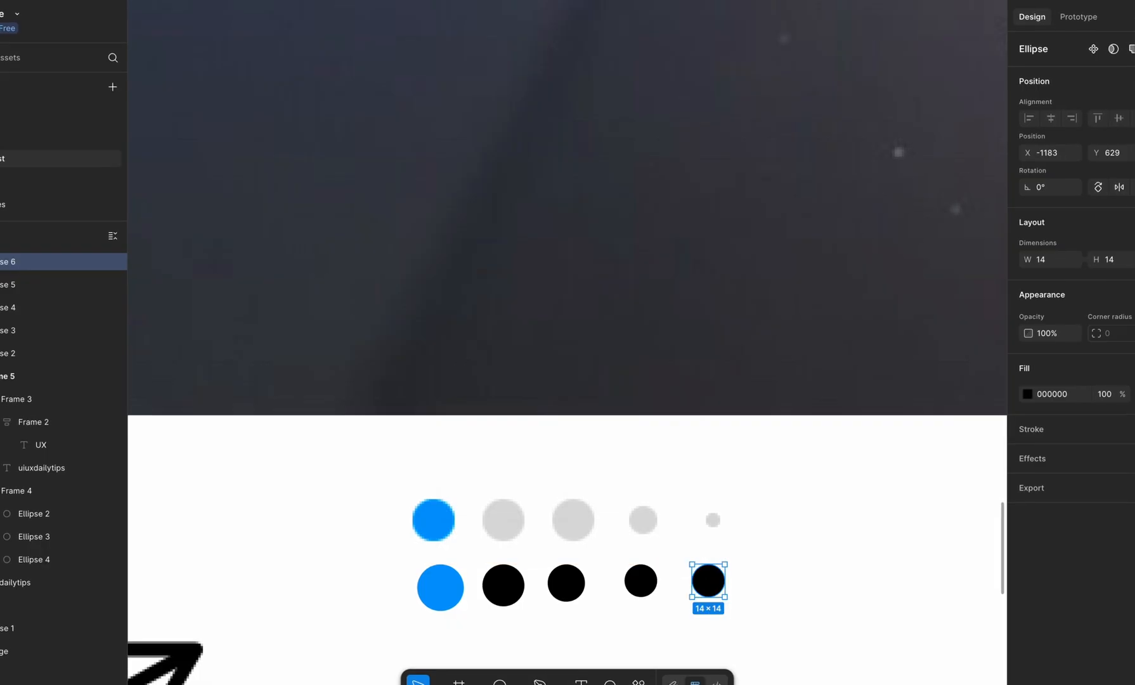
pyautogui.click(642, 583)
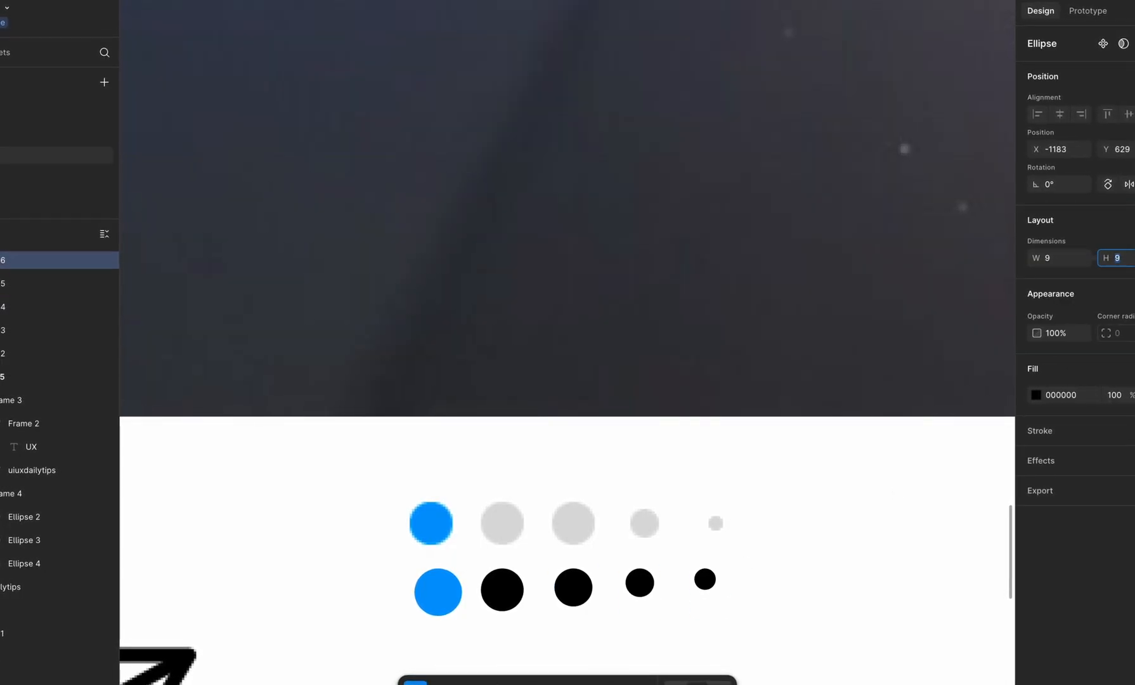
pyautogui.click(578, 587)
pyautogui.click(448, 594)
pyautogui.click(506, 587)
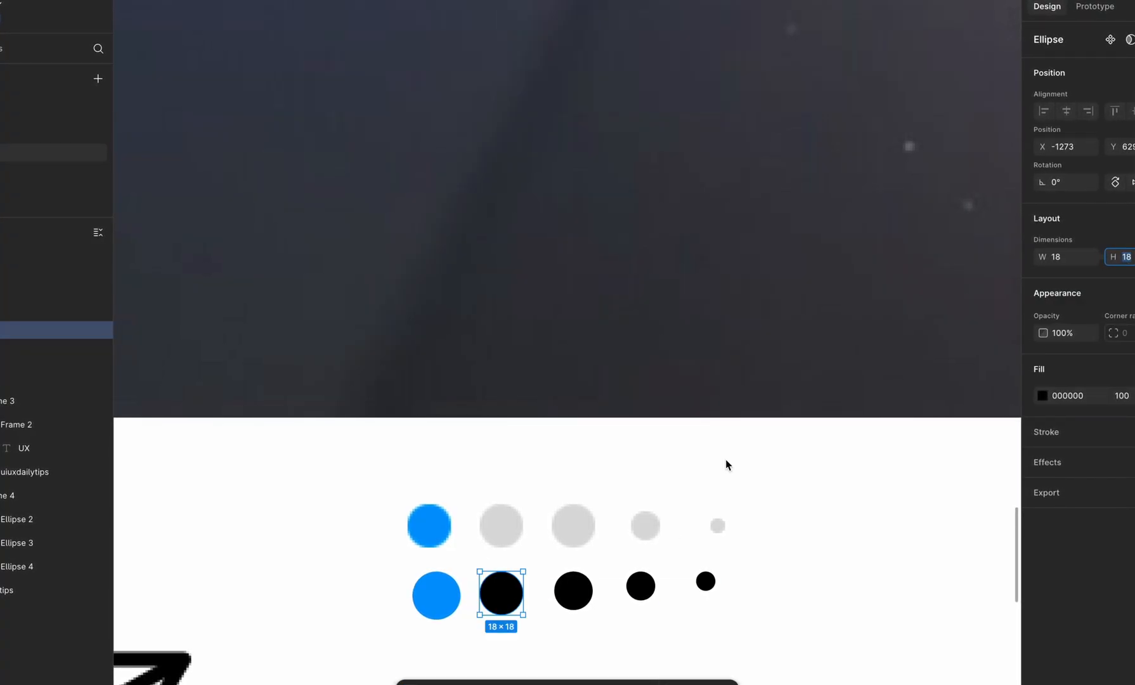
# Step: Compare the 16 by 16 third ellipse with the screenshot's gray dot by overlaying it, and return it to the row
pyautogui.click(571, 595)
pyautogui.scroll(3, 573, 527)
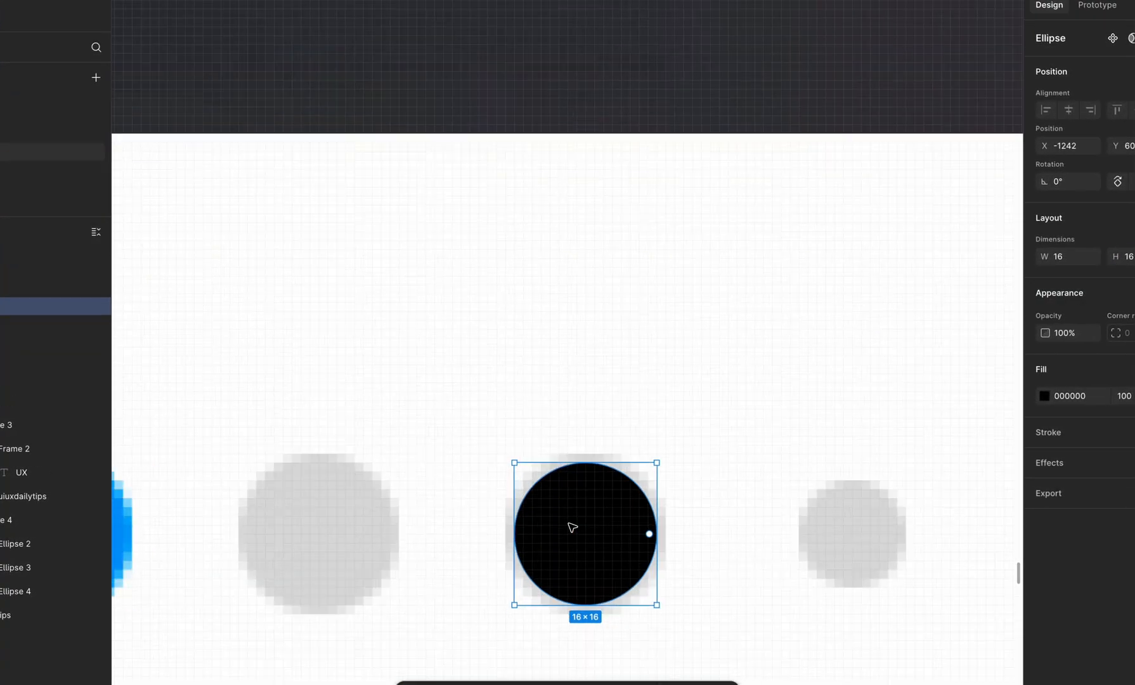
pyautogui.scroll(-5, 573, 527)
pyautogui.scroll(3, 595, 572)
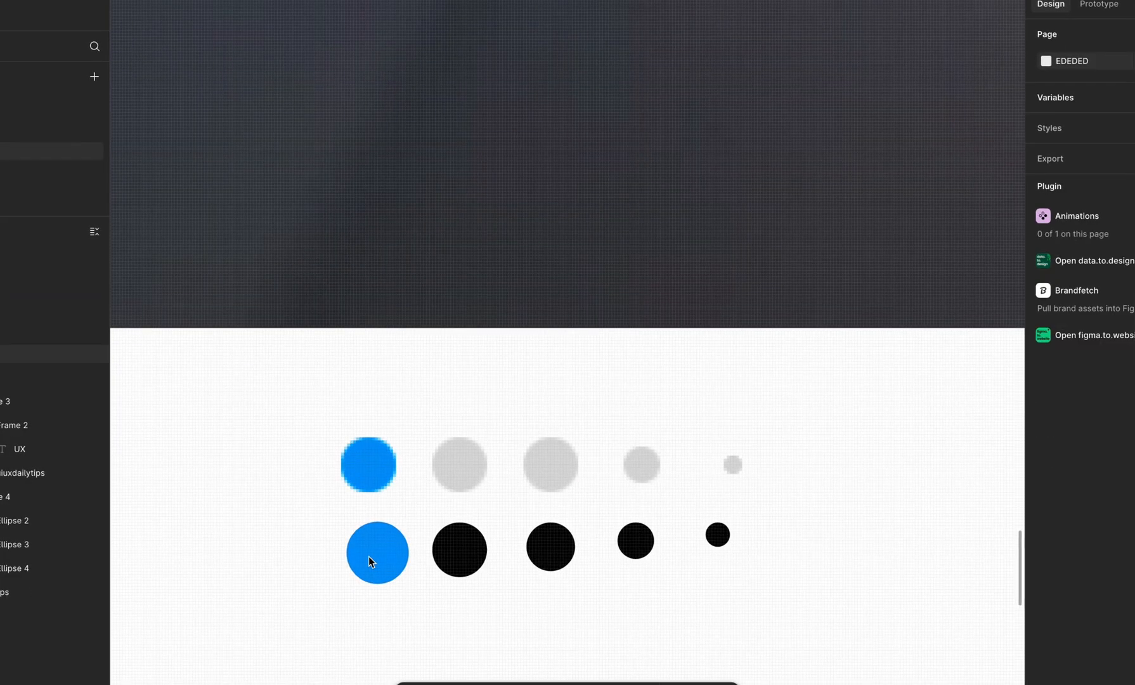
# Step: Wrap all five ellipses in a horizontal auto layout frame, center them vertically, and overlay the frame on the screenshot's carousel dots
pyautogui.keyDown('shift'); pyautogui.click(468, 558); pyautogui.keyUp('shift')
pyautogui.keyDown('shift'); pyautogui.click(550, 546); pyautogui.keyUp('shift')
pyautogui.click(718, 572)
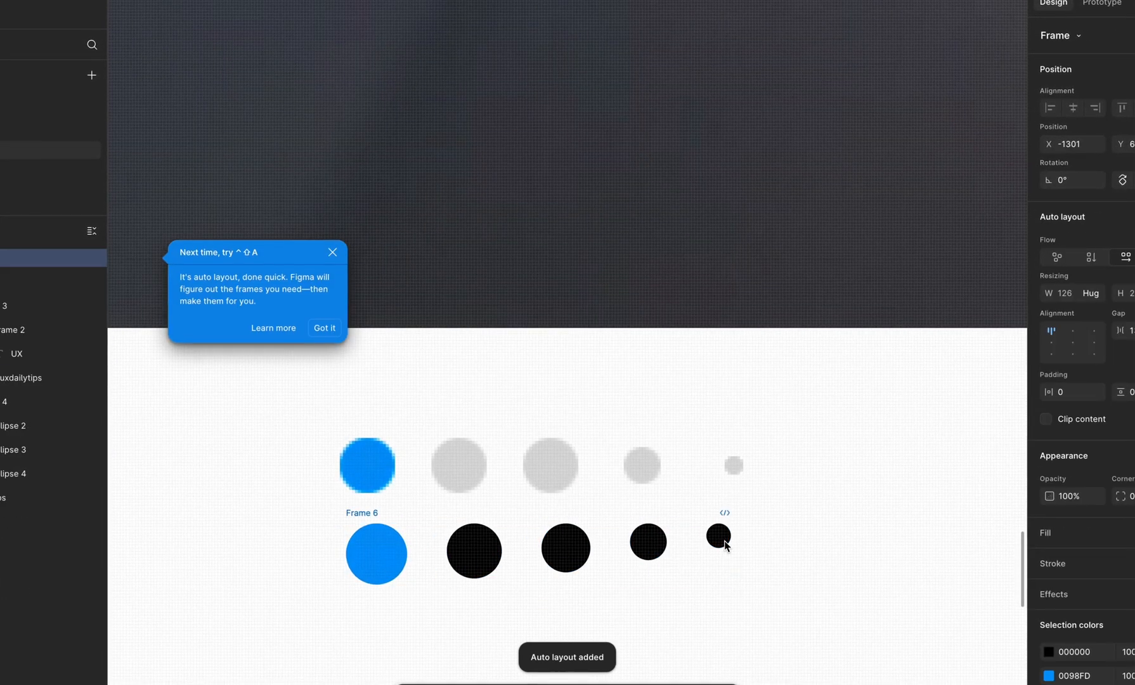
pyautogui.hotkey('ctrl', 'z')
pyautogui.hotkey('shift', 'a')
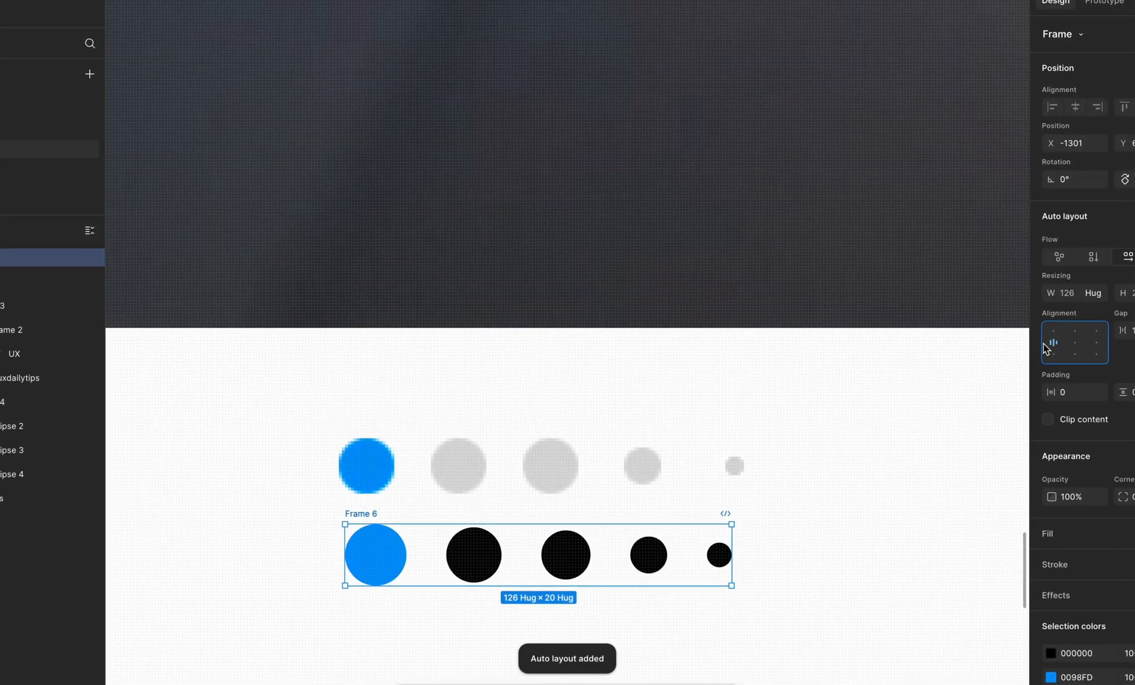
pyautogui.moveTo(474, 554); pyautogui.dragTo(464, 471)
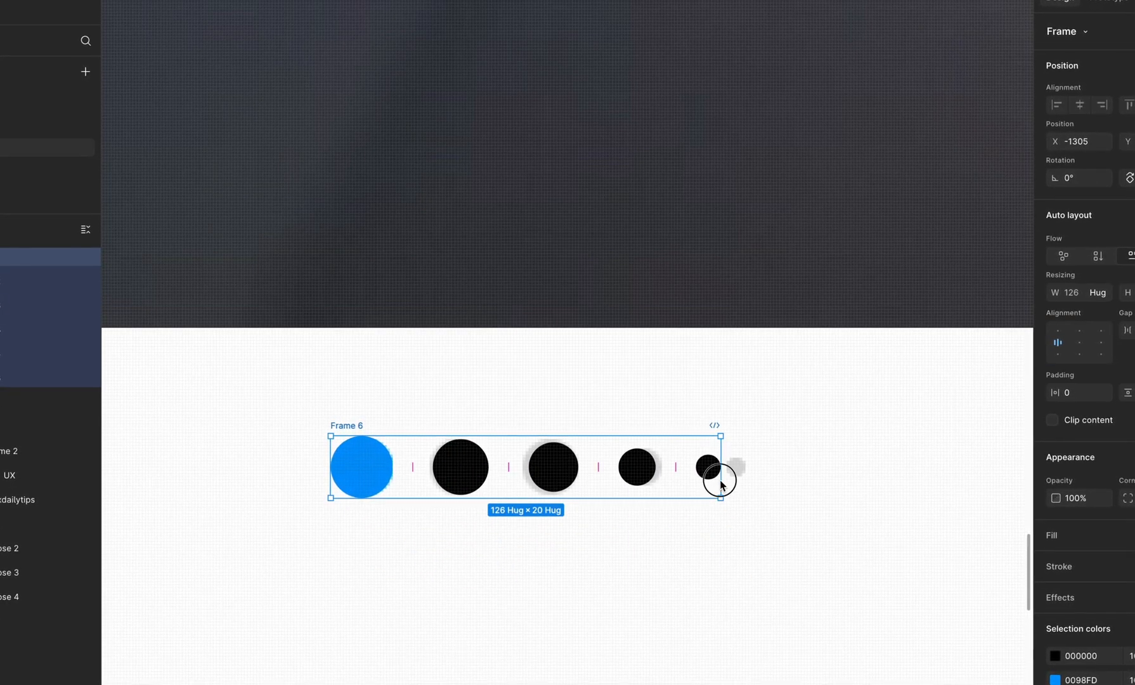
# Step: Try widening the dots frame to 136 with automatic spacing between the ellipses, and undo the spacing
pyautogui.moveTo(751, 481); pyautogui.dragTo(753, 481)
pyautogui.doubleClick(1082, 343)
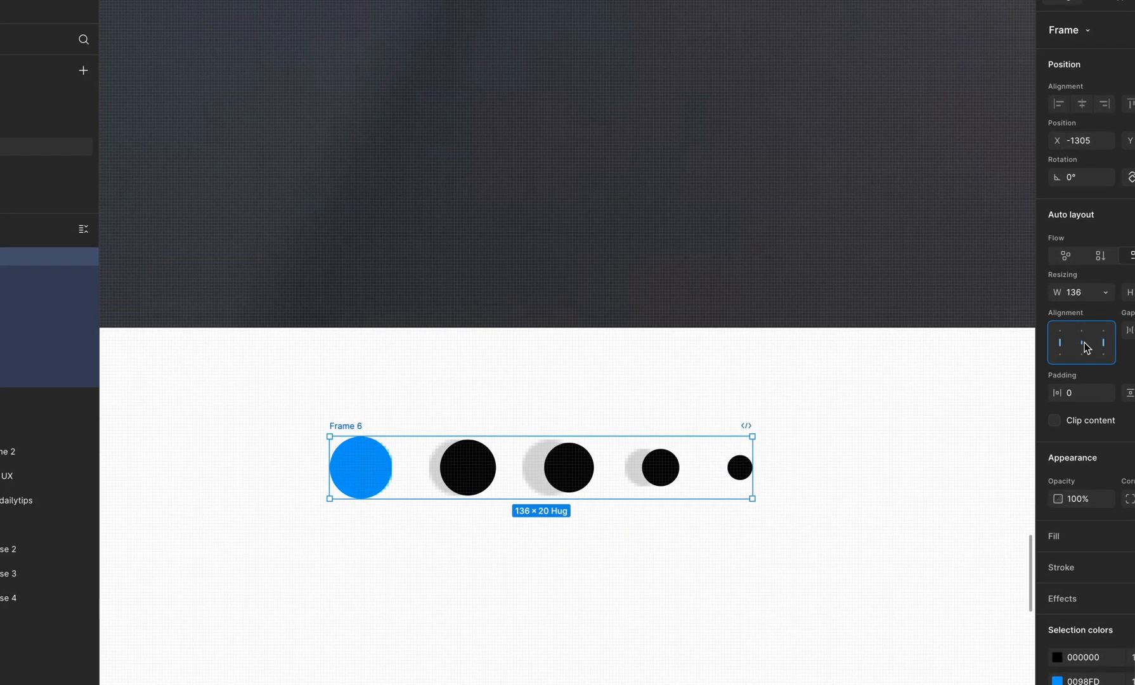
pyautogui.hotkey('ctrl', 'z')
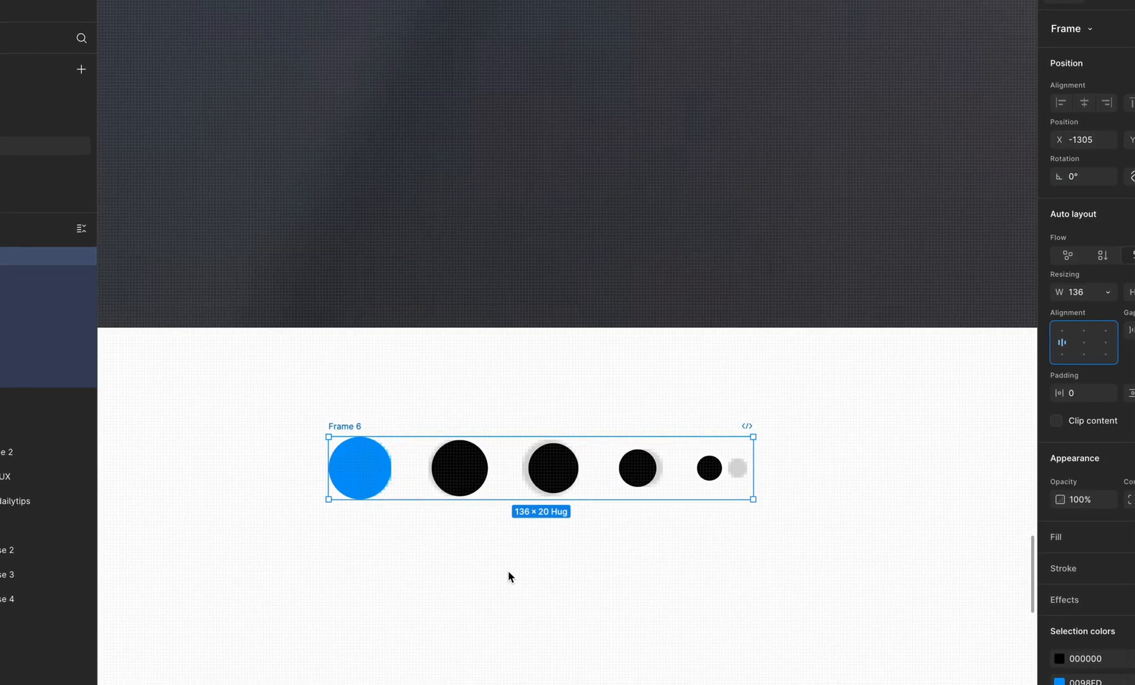
# Step: Wrap each of the four black ellipses in its own auto layout frame inside the dots frame
pyautogui.click(363, 482)
pyautogui.click(458, 472)
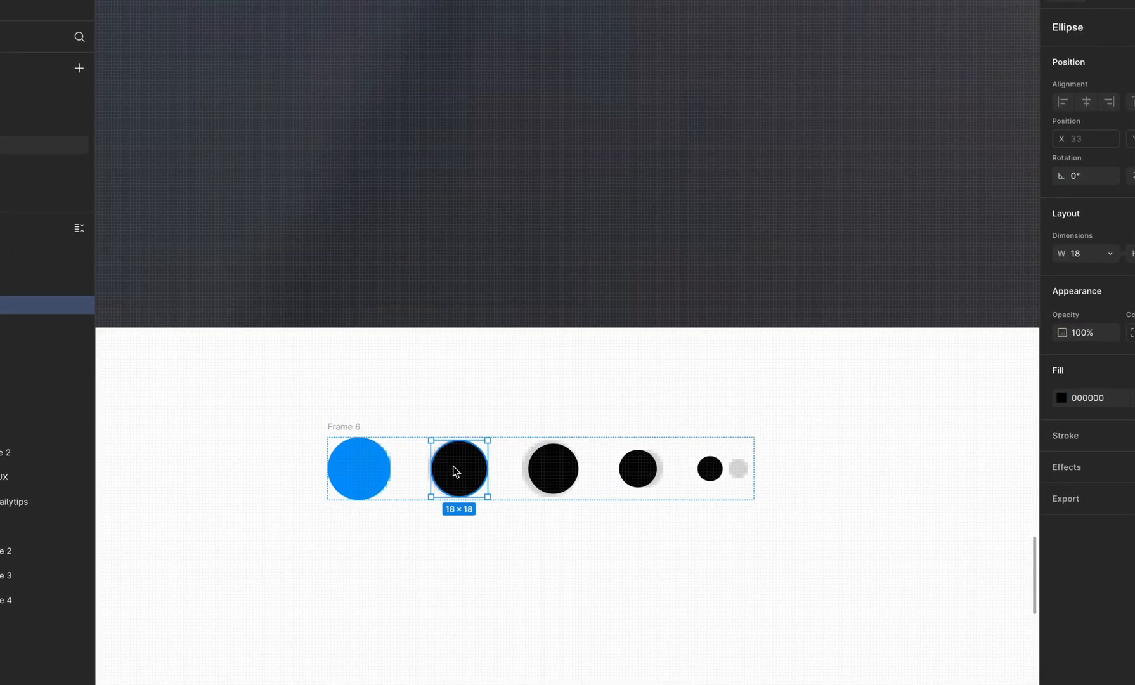
pyautogui.hotkey('shift', 'a')
pyautogui.click(563, 467)
pyautogui.hotkey('shift', 'a')
pyautogui.click(645, 464)
pyautogui.hotkey('shift', 'a')
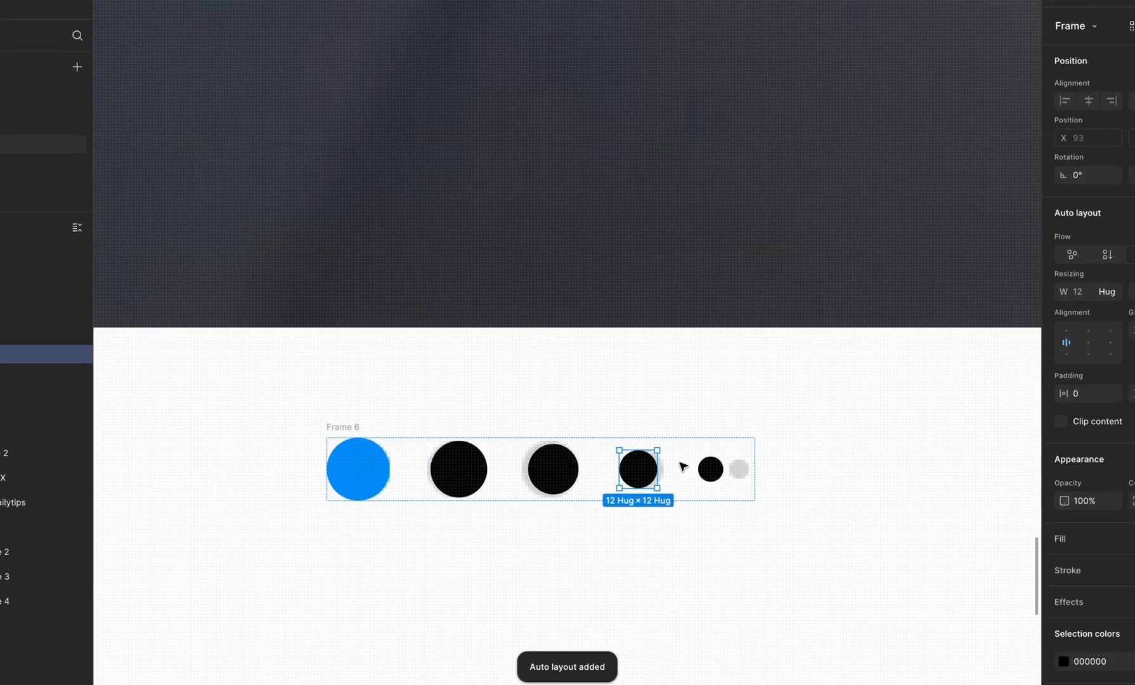
pyautogui.click(719, 474)
pyautogui.hotkey('shift', 'a')
# Step: Set the four frames around the black ellipses to 20 by 20 and center their contents
pyautogui.keyDown('shift'); pyautogui.click(639, 469); pyautogui.keyUp('shift')
pyautogui.keyDown('shift'); pyautogui.click(553, 469); pyautogui.keyUp('shift')
pyautogui.keyDown('shift'); pyautogui.click(458, 470); pyautogui.keyUp('shift')
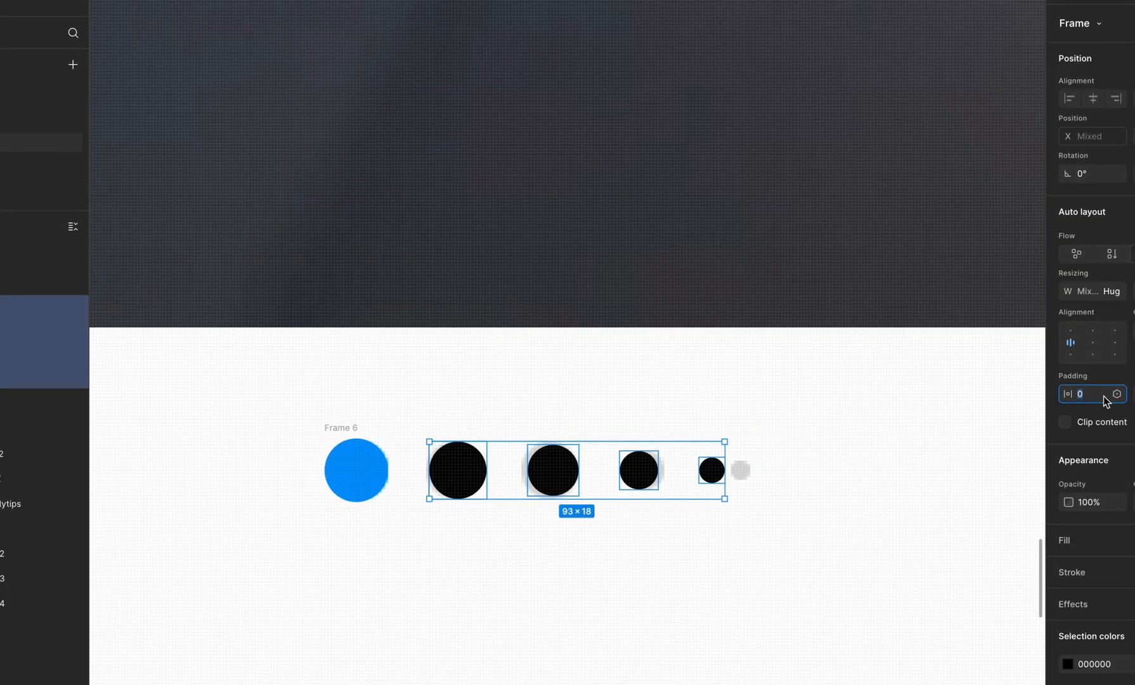
pyautogui.press('Return')
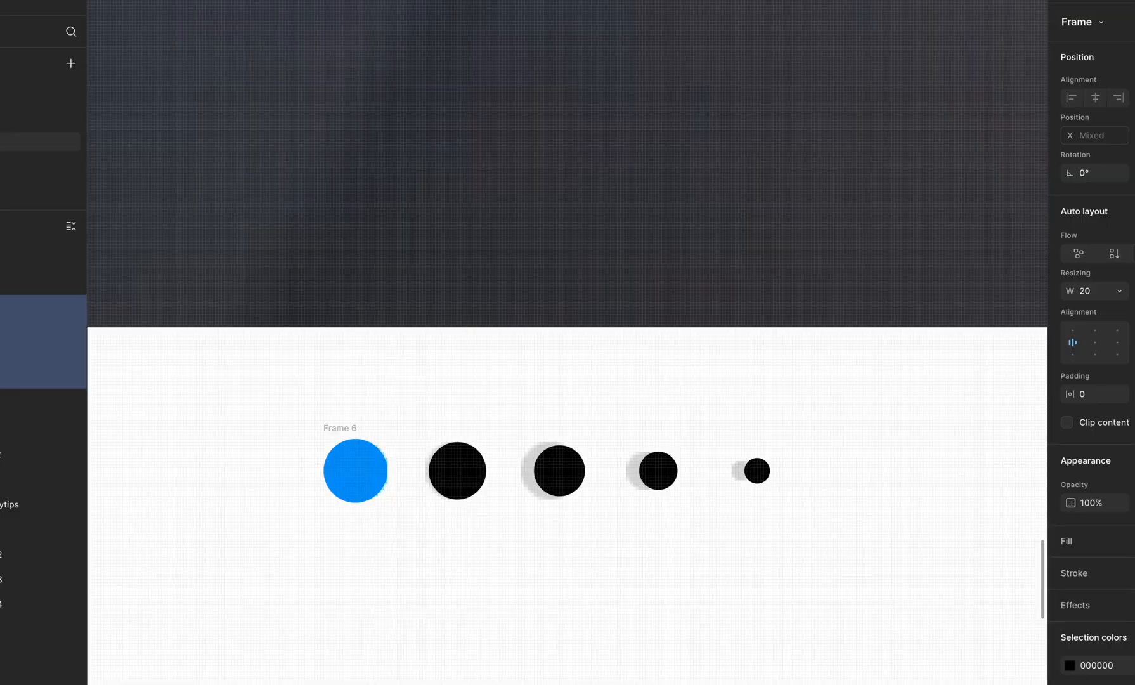
pyautogui.click(1098, 345)
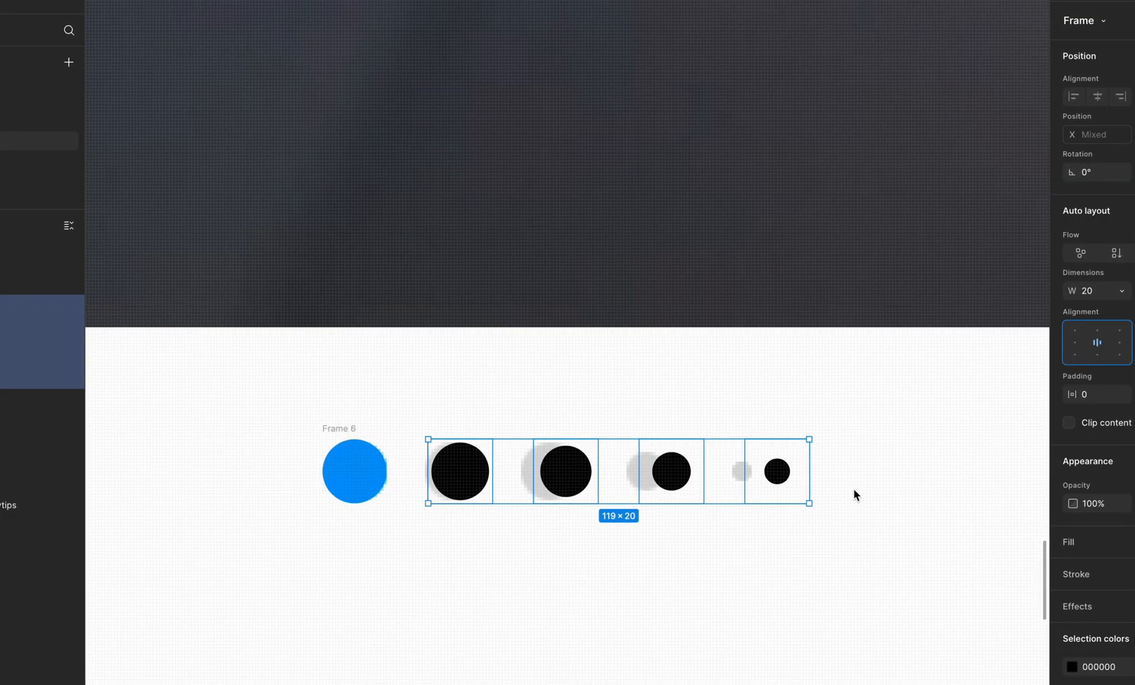
pyautogui.click(855, 492)
# Step: Reduce the dots frame's gap to 10 and move the frame just below the screenshot's carousel dots
pyautogui.click(528, 480)
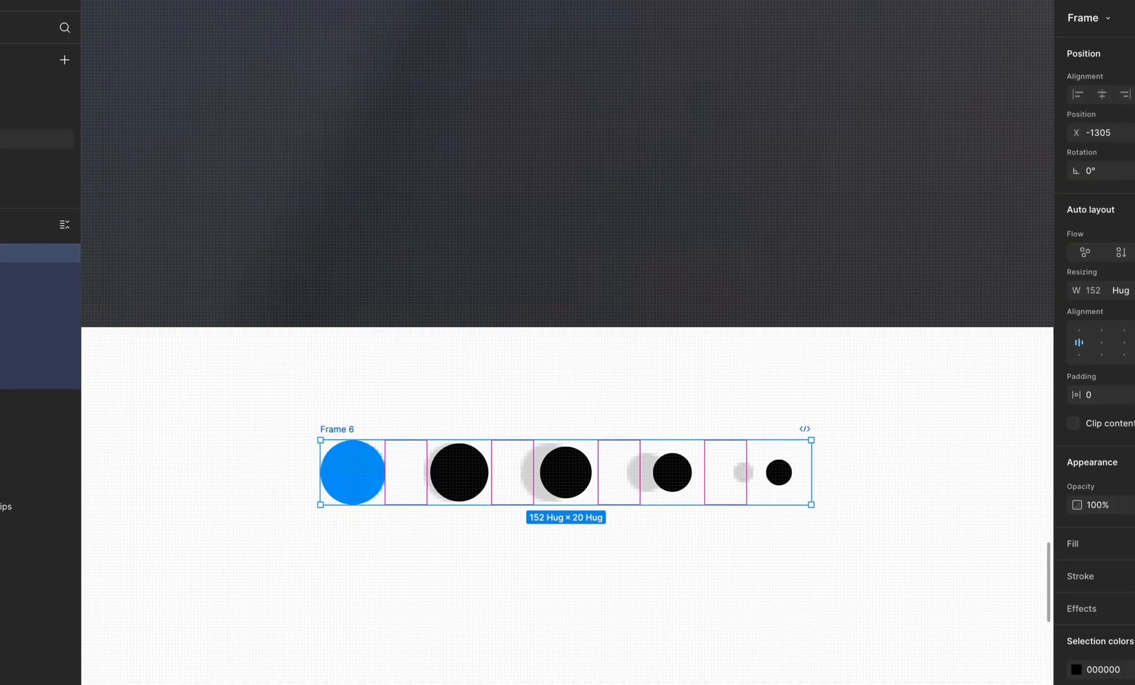
pyautogui.press('Down')
pyautogui.press('Down')
pyautogui.press('Down')
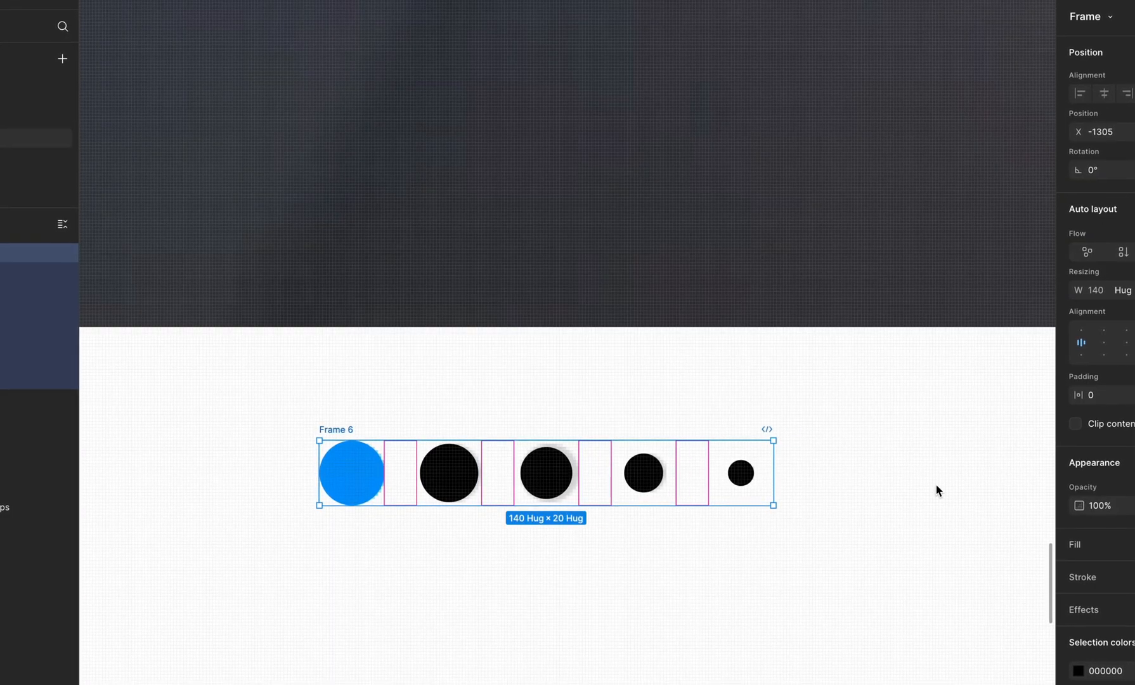
pyautogui.click(847, 540)
pyautogui.moveTo(340, 429); pyautogui.dragTo(340, 514)
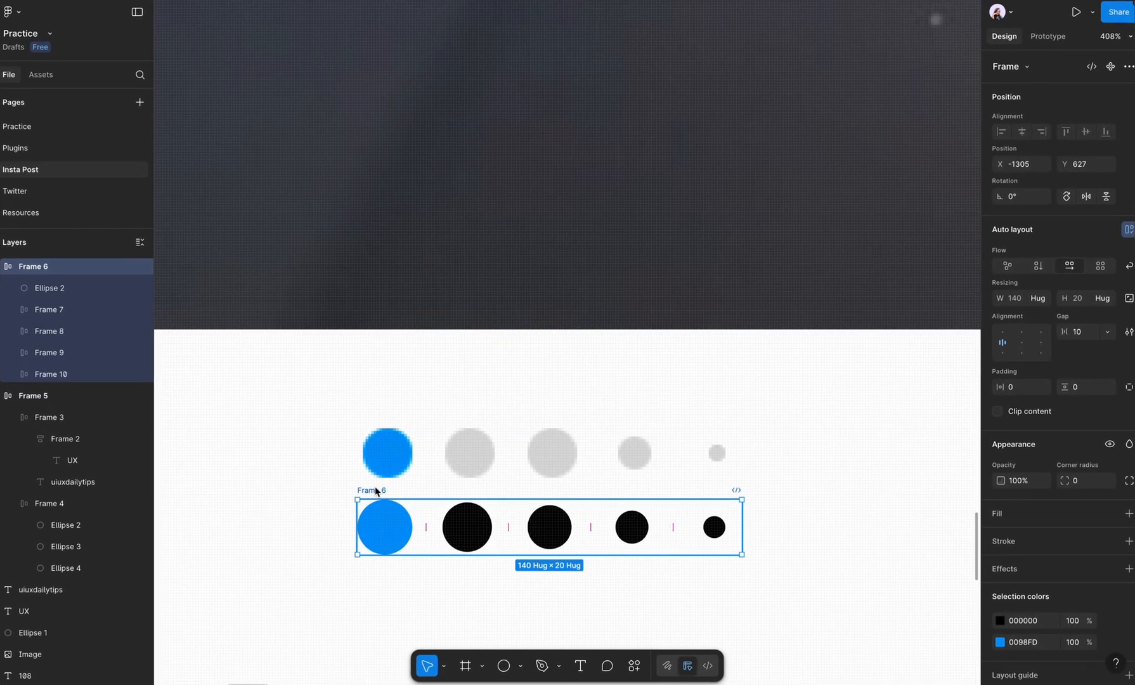
pyautogui.click(725, 527)
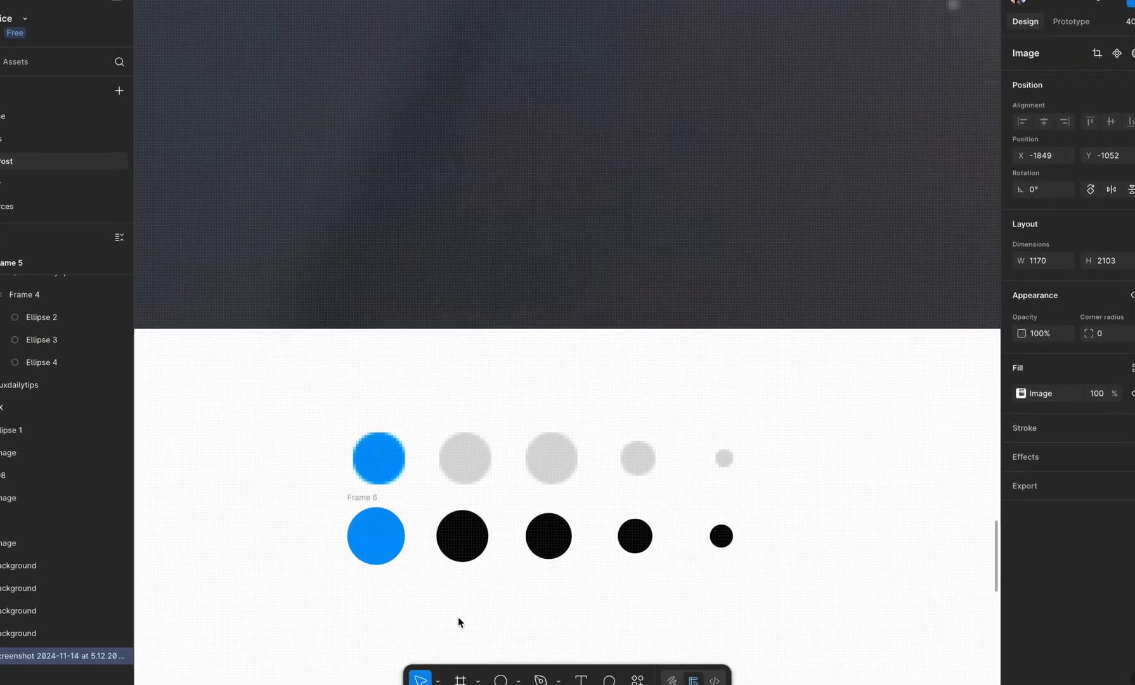
# Step: Fill the second ellipse with the gray DBDBDB sampled from the screenshot's inactive dot
pyautogui.doubleClick(463, 539)
pyautogui.click(1021, 394)
pyautogui.click(854, 586)
pyautogui.click(553, 461)
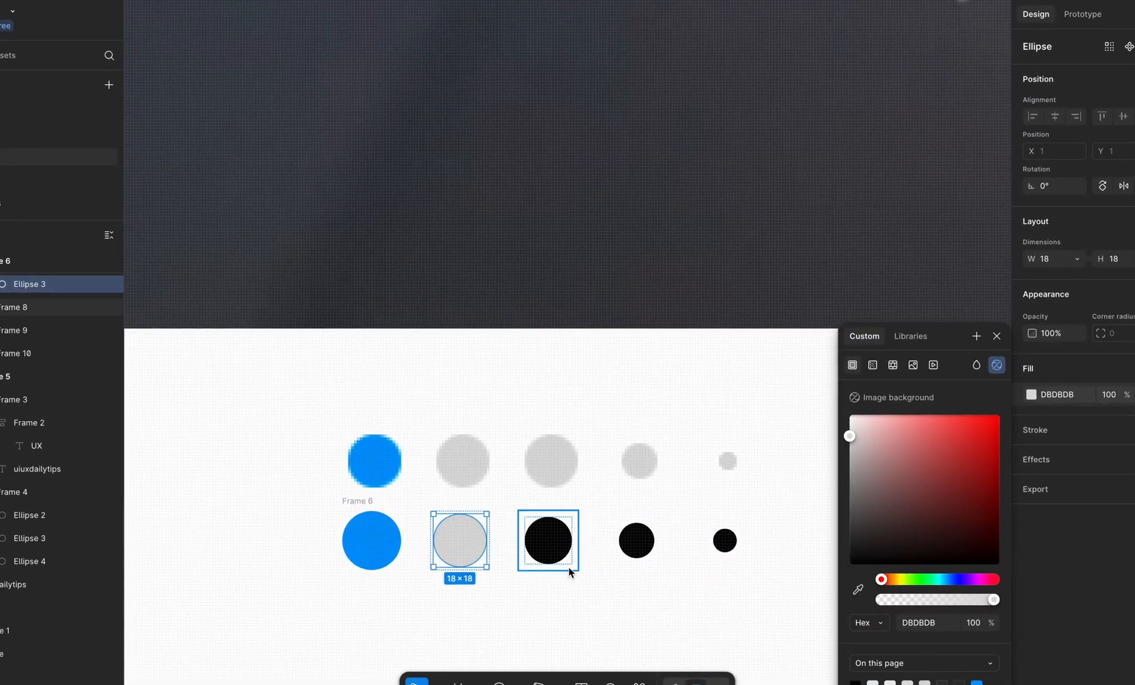
pyautogui.click(567, 591)
pyautogui.click(459, 550)
pyautogui.doubleClick(460, 549)
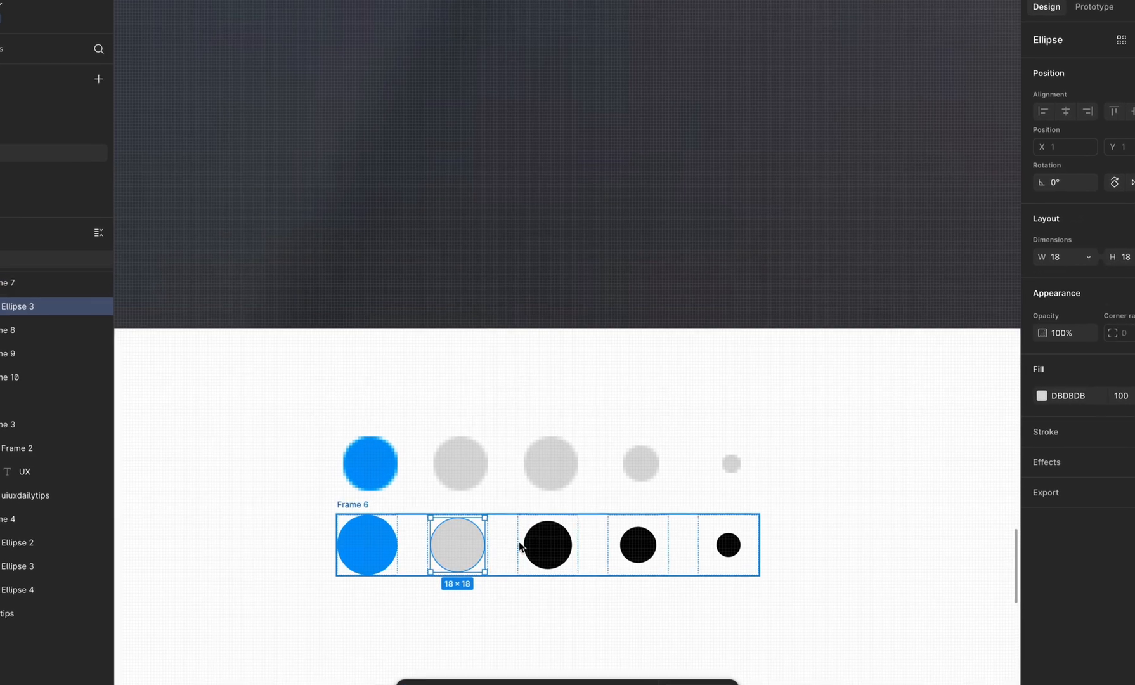
# Step: Recolor the three remaining black ellipses together with the gray DADADA sampled from the screenshot's dot
pyautogui.click(532, 545)
pyautogui.keyDown('shift'); pyautogui.click(639, 543); pyautogui.keyUp('shift')
pyautogui.keyDown('shift'); pyautogui.click(732, 545); pyautogui.keyUp('shift')
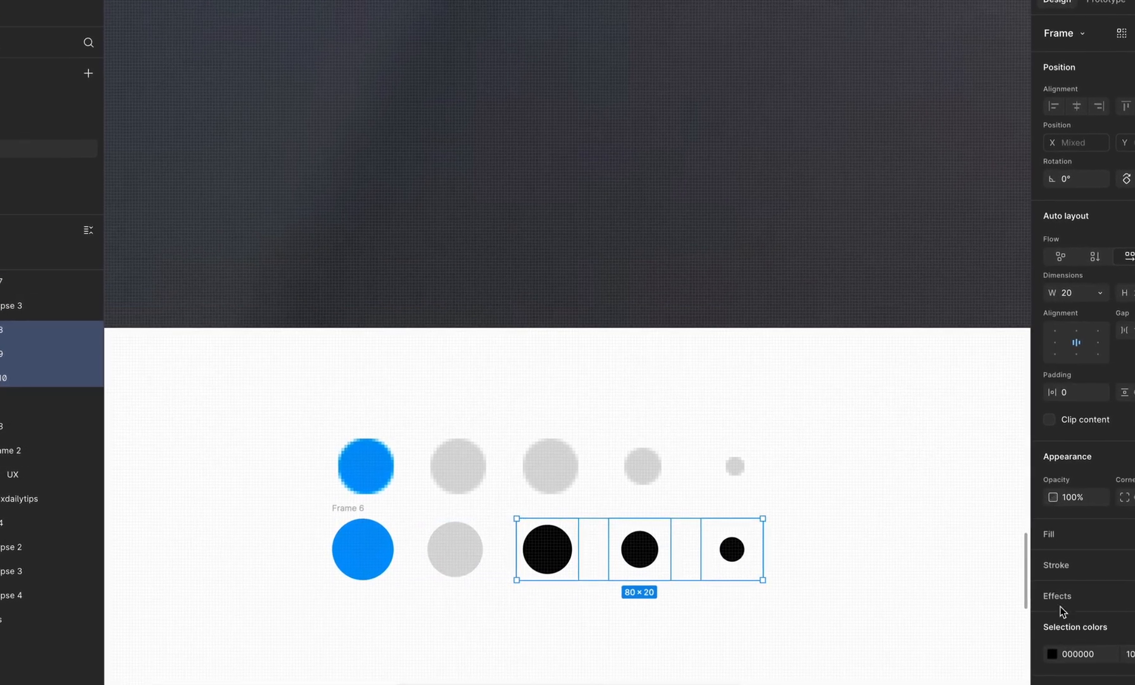
pyautogui.click(1052, 654)
pyautogui.click(871, 601)
pyautogui.click(558, 466)
pyautogui.scroll(-5, 559, 466)
# Step: Move the finished carousel dots frame off the screenshot's dots to above the post
pyautogui.click(493, 495)
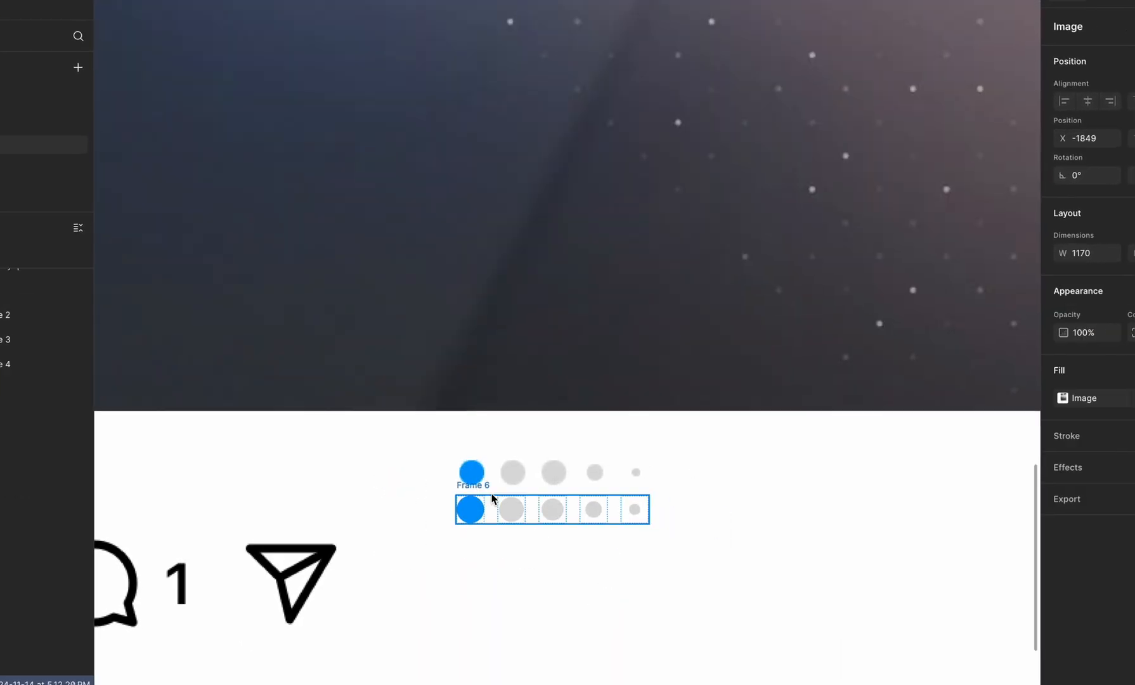
pyautogui.click(491, 496)
pyautogui.scroll(-8, 477, 484)
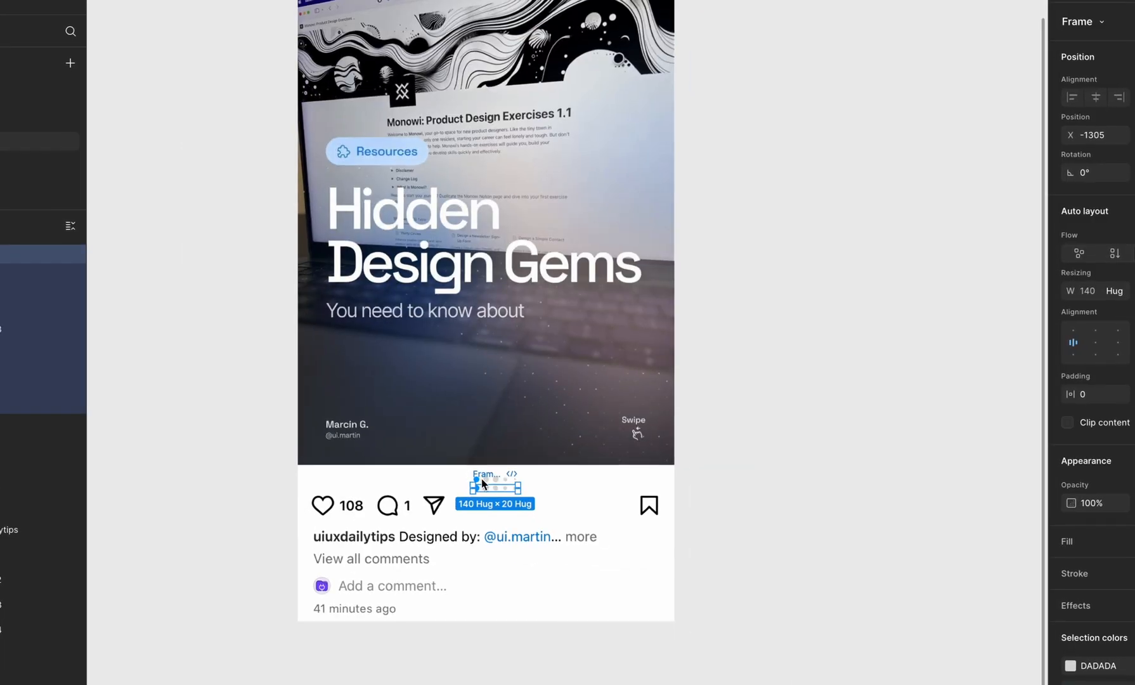
pyautogui.scroll(2, 482, 479)
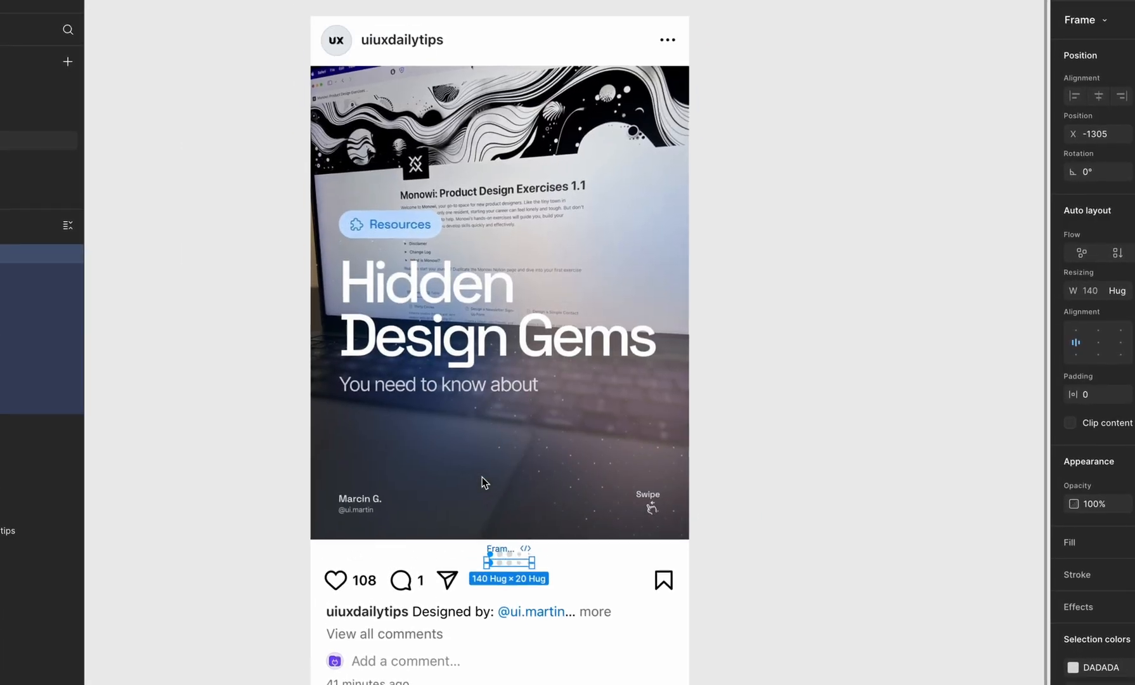
pyautogui.moveTo(497, 560); pyautogui.dragTo(465, 2)
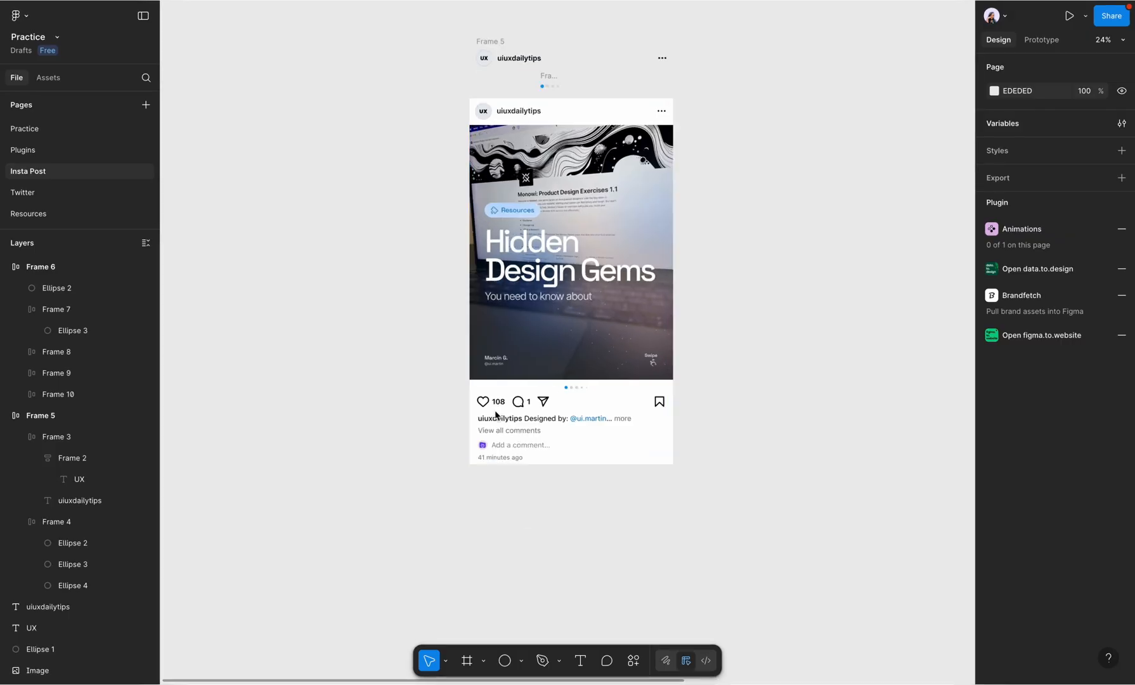
pyautogui.scroll(4, 496, 422)
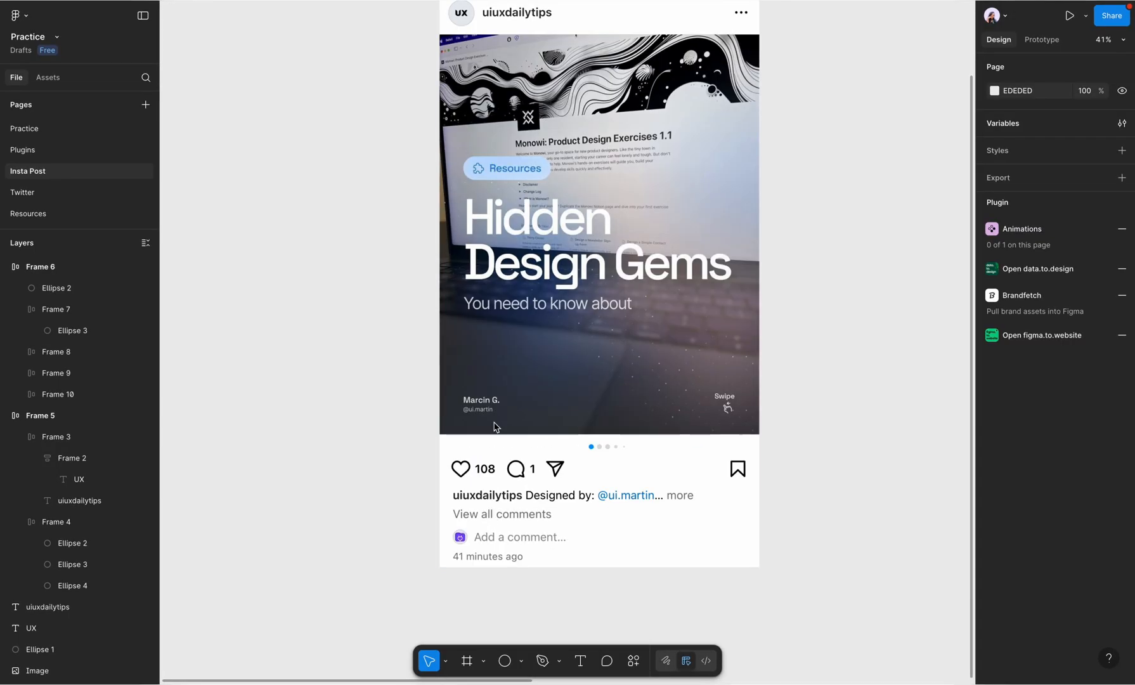
# Step: Open the Iconify plugin and search its icons for "heart", browsing for one that resembles the screenshot's like icon
pyautogui.scroll(-5, 444, 482)
pyautogui.scroll(6, 457, 437)
pyautogui.click(634, 660)
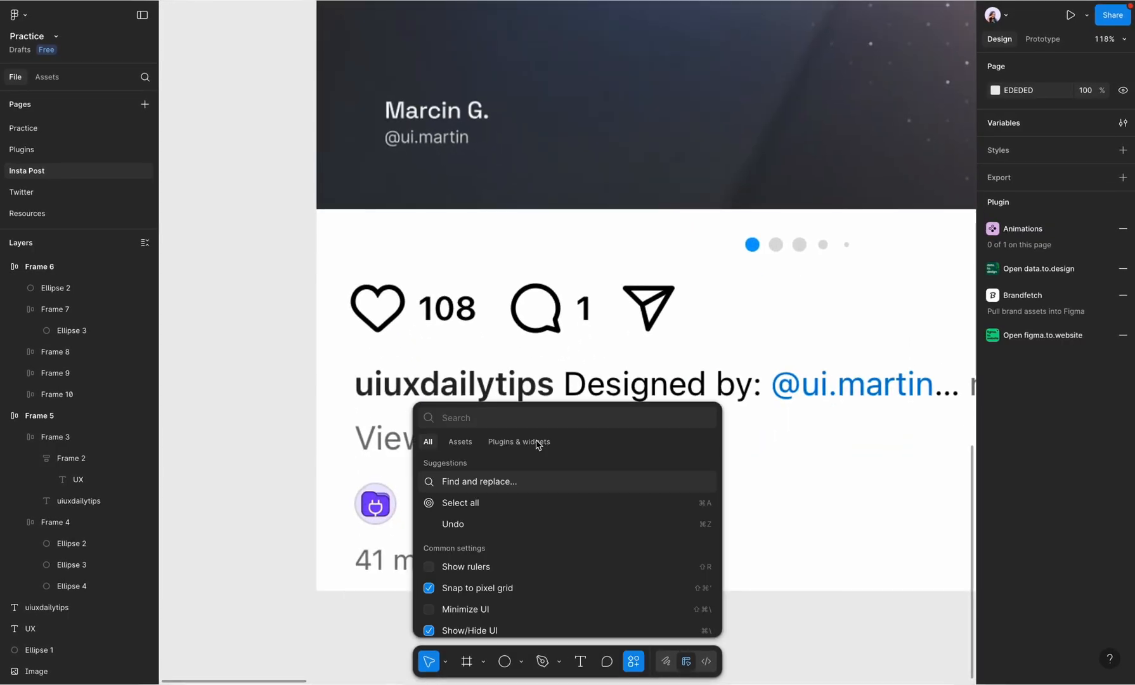
pyautogui.write('iconi')
pyautogui.click(520, 465)
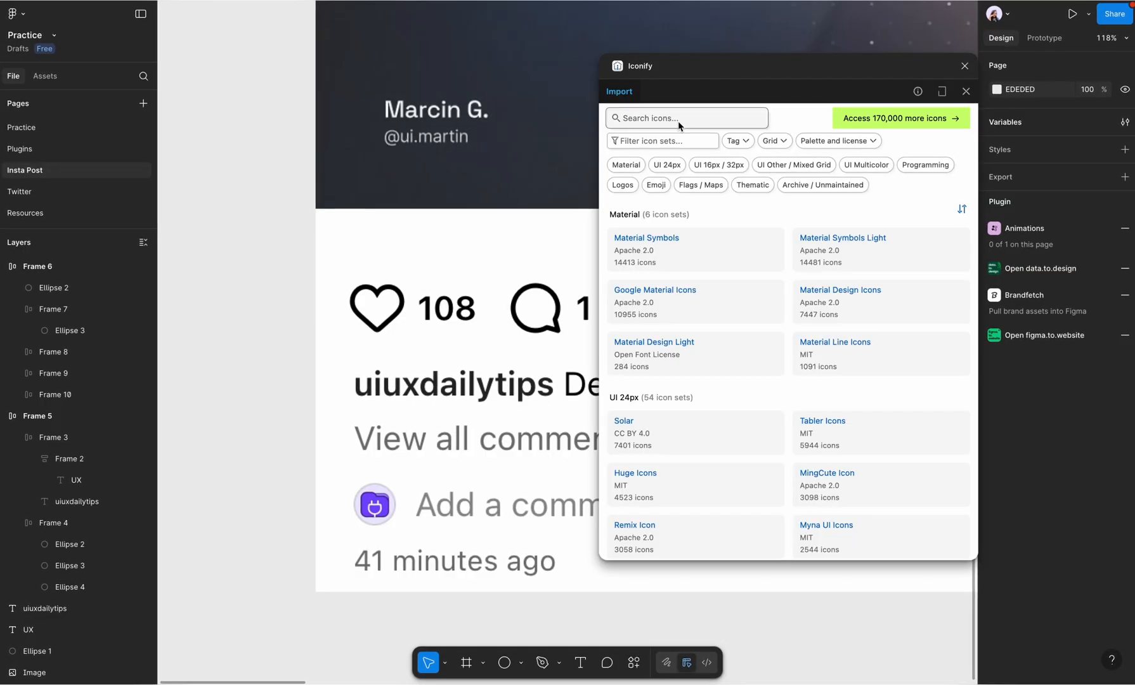
pyautogui.write('heart')
pyautogui.press('Return')
pyautogui.scroll(10, 362, 317)
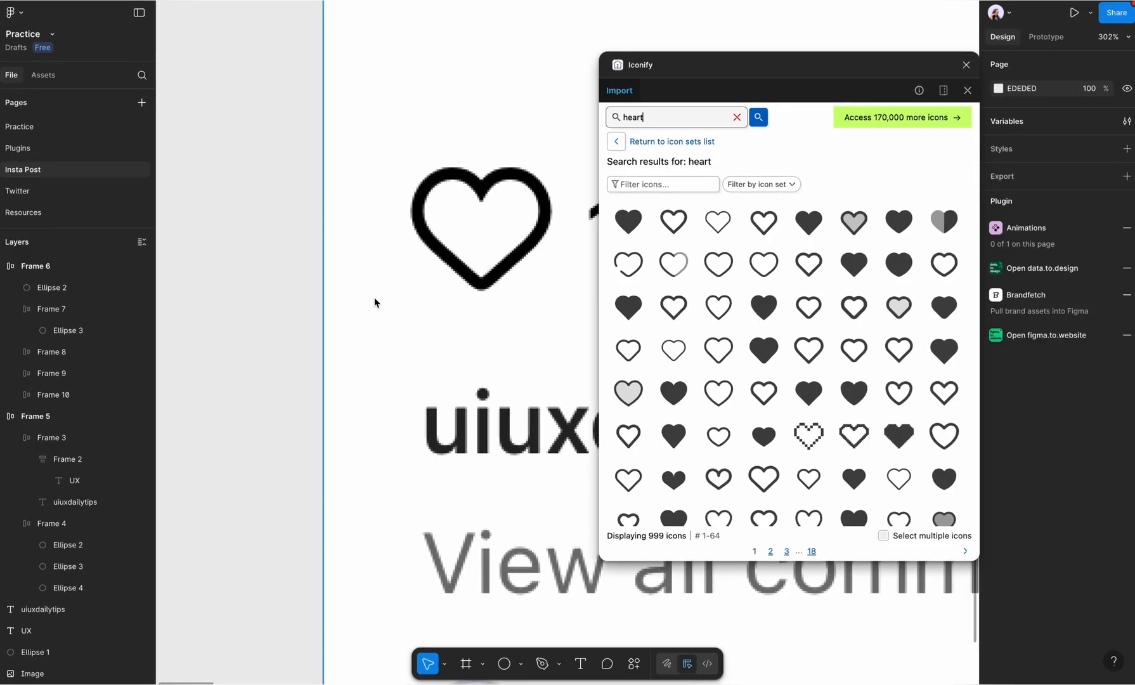
pyautogui.scroll(-2, 751, 459)
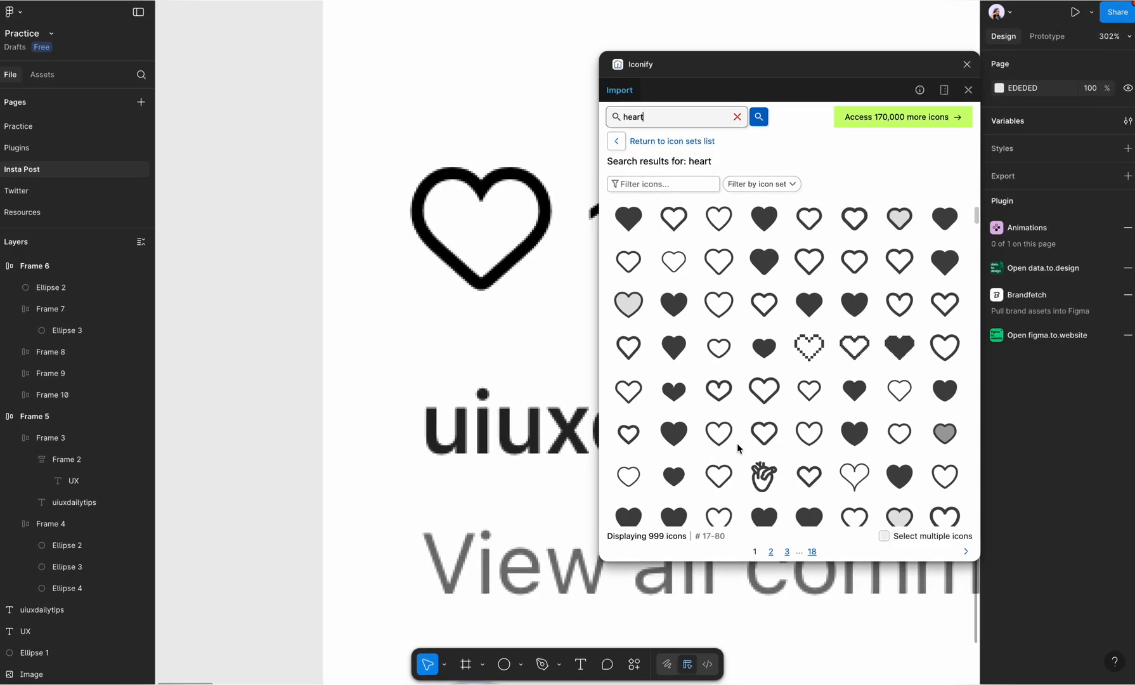
# Step: Import the typcn heart-outline icon as a frame, place it on the screenshot's heart, and close the plugin
pyautogui.click(722, 404)
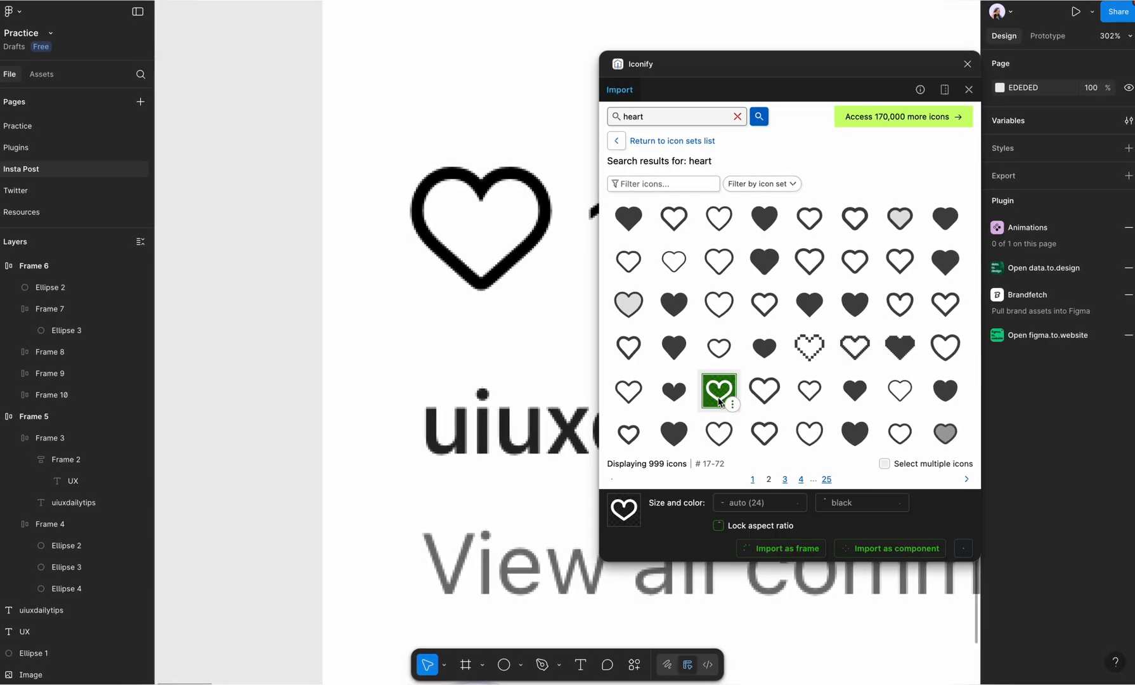
pyautogui.click(781, 548)
pyautogui.moveTo(566, 345); pyautogui.dragTo(437, 202)
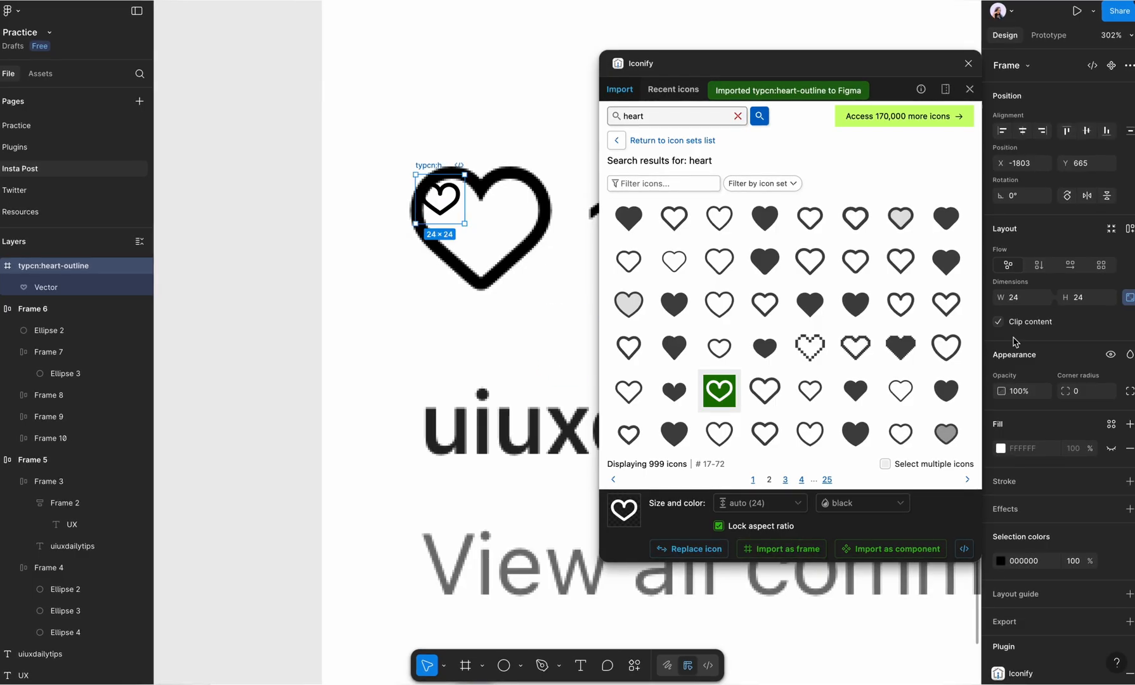
pyautogui.click(969, 63)
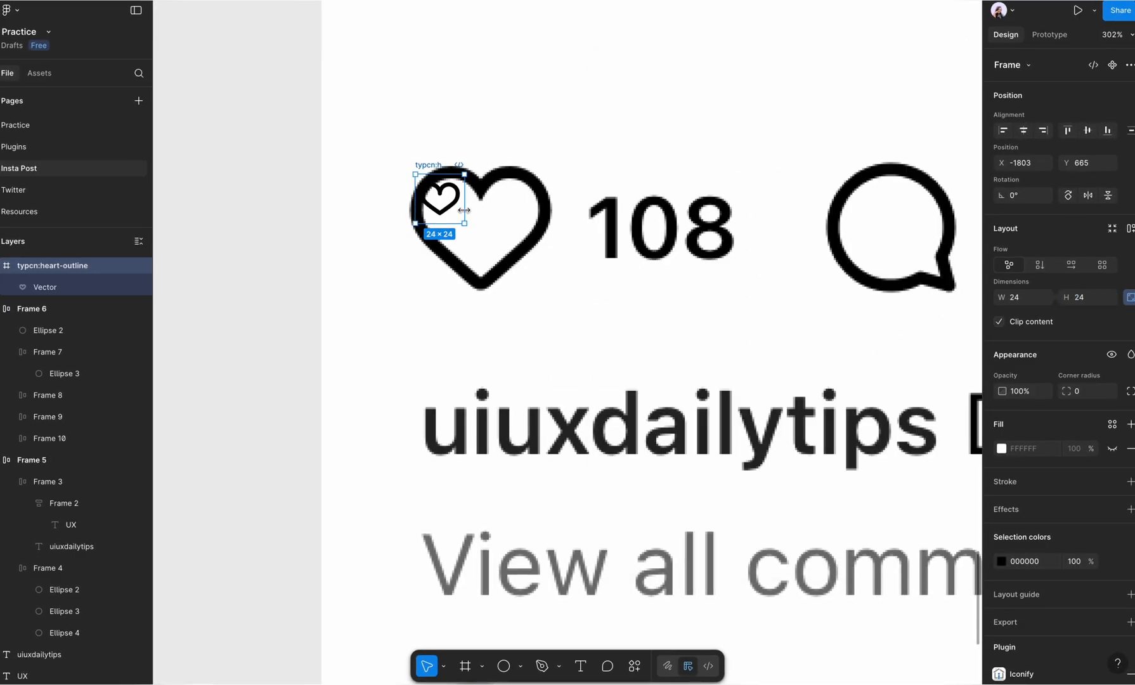
# Step: Enlarge the heart icon frame to 78 by 78 and align it over the screenshot's heart
pyautogui.click(1082, 299)
pyautogui.hotkey('shift', 'Up')
pyautogui.hotkey('shift', 'Up')
pyautogui.hotkey('shift', 'Up')
pyautogui.hotkey('shift', 'Up')
pyautogui.hotkey('shift', 'Up')
pyautogui.moveTo(505, 284); pyautogui.dragTo(492, 253)
pyautogui.press('Up')
pyautogui.press('Up')
pyautogui.press('Up')
pyautogui.press('Up')
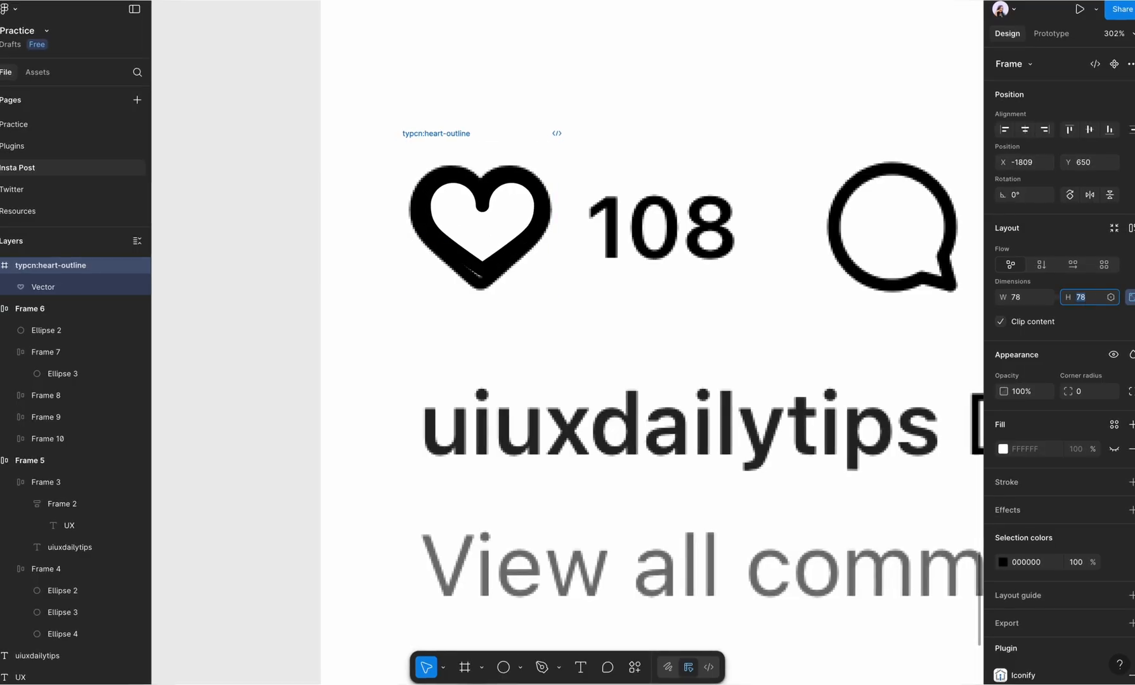
# Step: Move the resized heart icon off the screenshot to the empty canvas below the post
pyautogui.moveTo(520, 253); pyautogui.dragTo(547, 533)
pyautogui.press('Up')
pyautogui.press('Up')
pyautogui.scroll(-5, 507, 259)
pyautogui.click(552, 503)
# Step: Reopen the Iconify plugin and search its icons for "comment"
pyautogui.click(636, 670)
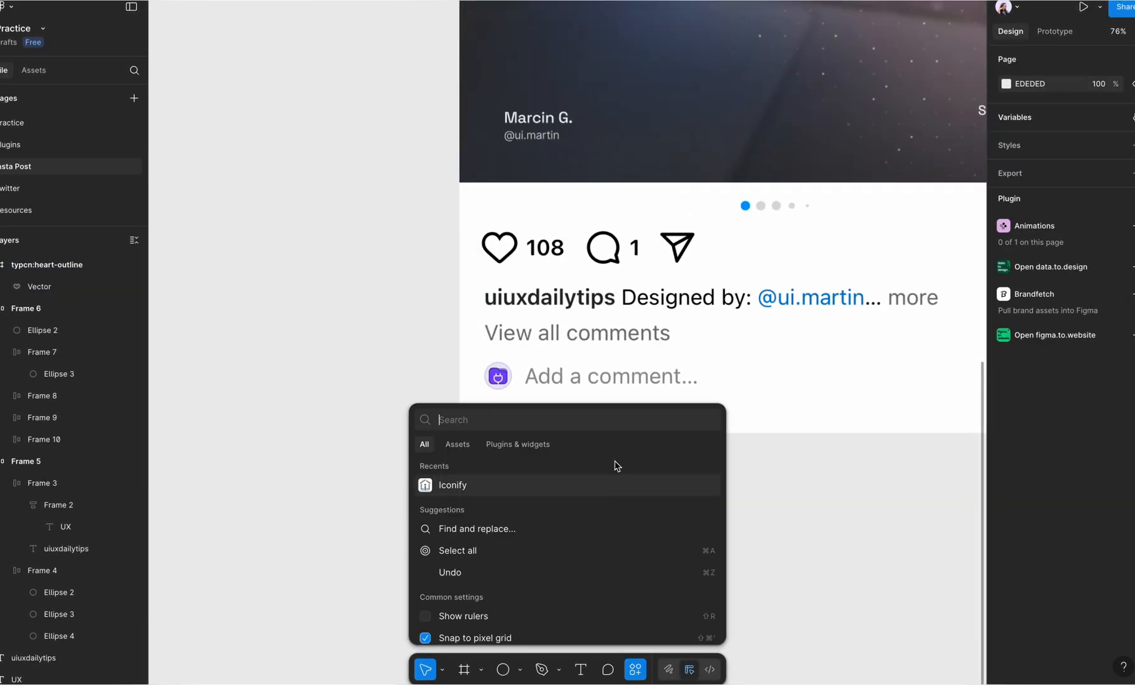
pyautogui.click(574, 484)
pyautogui.click(644, 109)
pyautogui.write('comment')
pyautogui.press('Return')
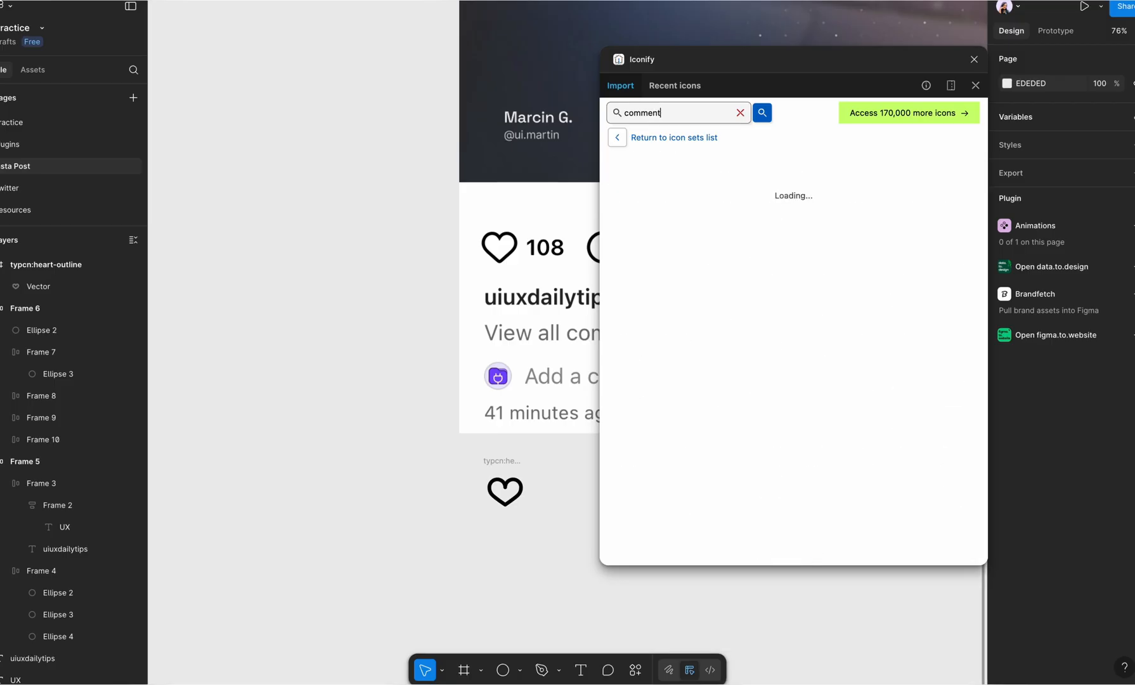
# Step: Import the outlined round iconamoon:comment speech bubble from the search results as a frame
pyautogui.scroll(5, 566, 233)
pyautogui.scroll(3, 566, 234)
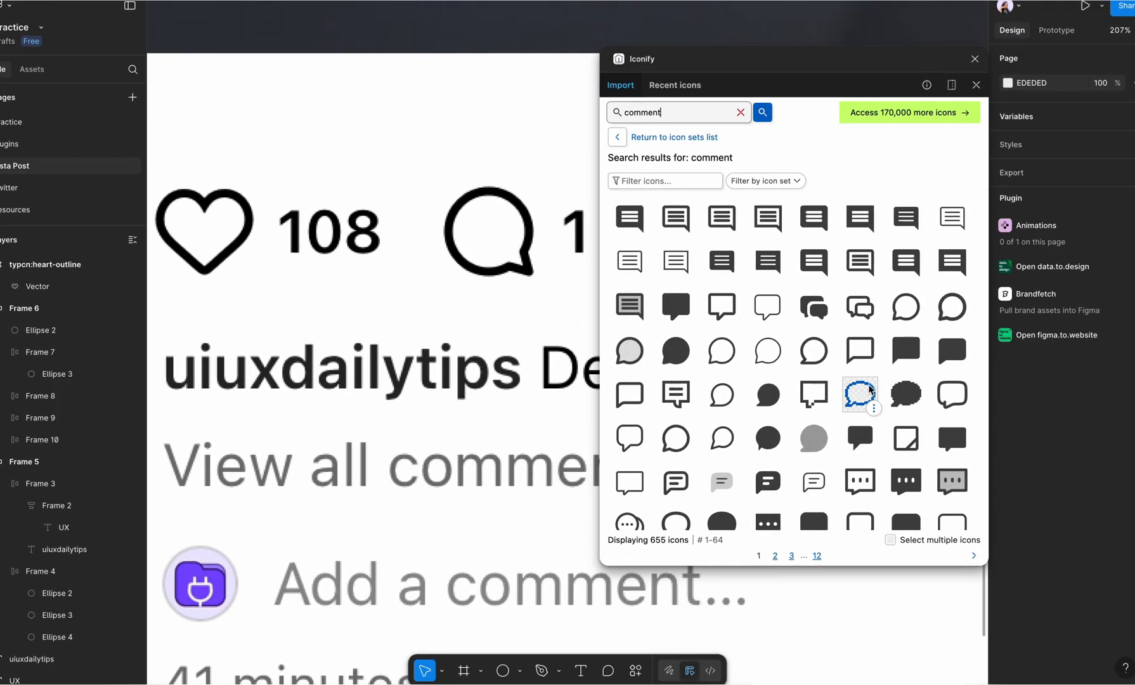
pyautogui.click(906, 307)
pyautogui.click(785, 552)
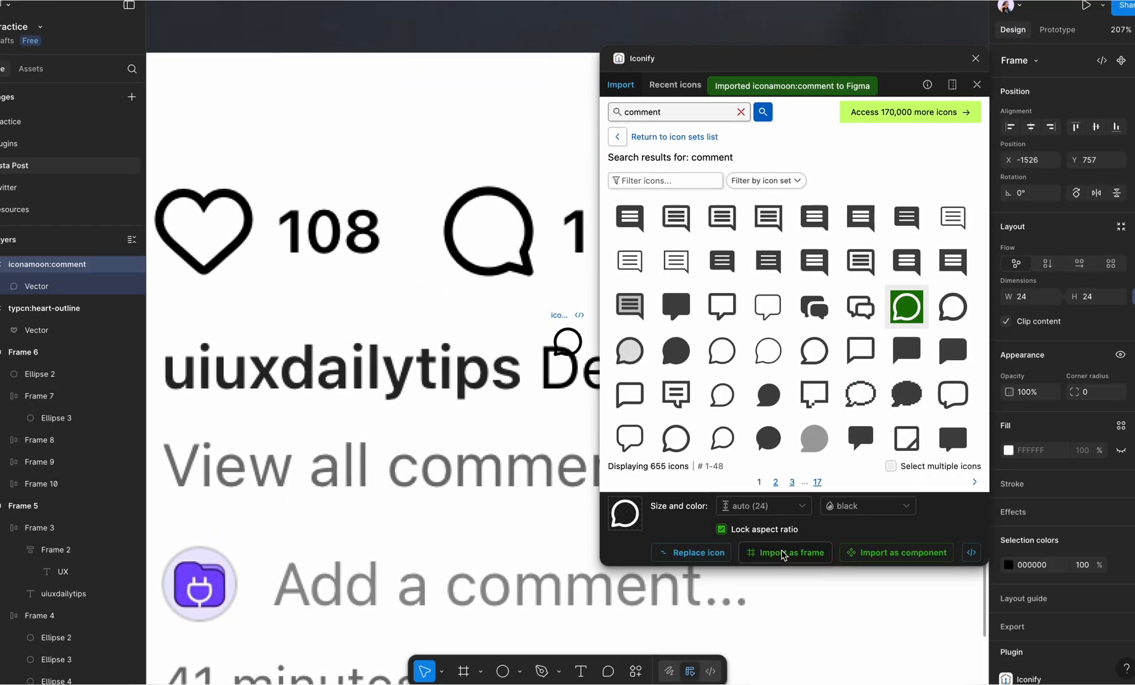
# Step: Move the comment icon to the empty canvas beside the heart icon below the post and close the plugin
pyautogui.scroll(-4, 393, 274)
pyautogui.scroll(-1, 373, 276)
pyautogui.moveTo(542, 235); pyautogui.dragTo(419, 580)
pyautogui.scroll(4, 419, 579)
pyautogui.scroll(-1, 419, 579)
pyautogui.click(977, 58)
pyautogui.moveTo(449, 539); pyautogui.dragTo(502, 495)
pyautogui.scroll(-3, 555, 509)
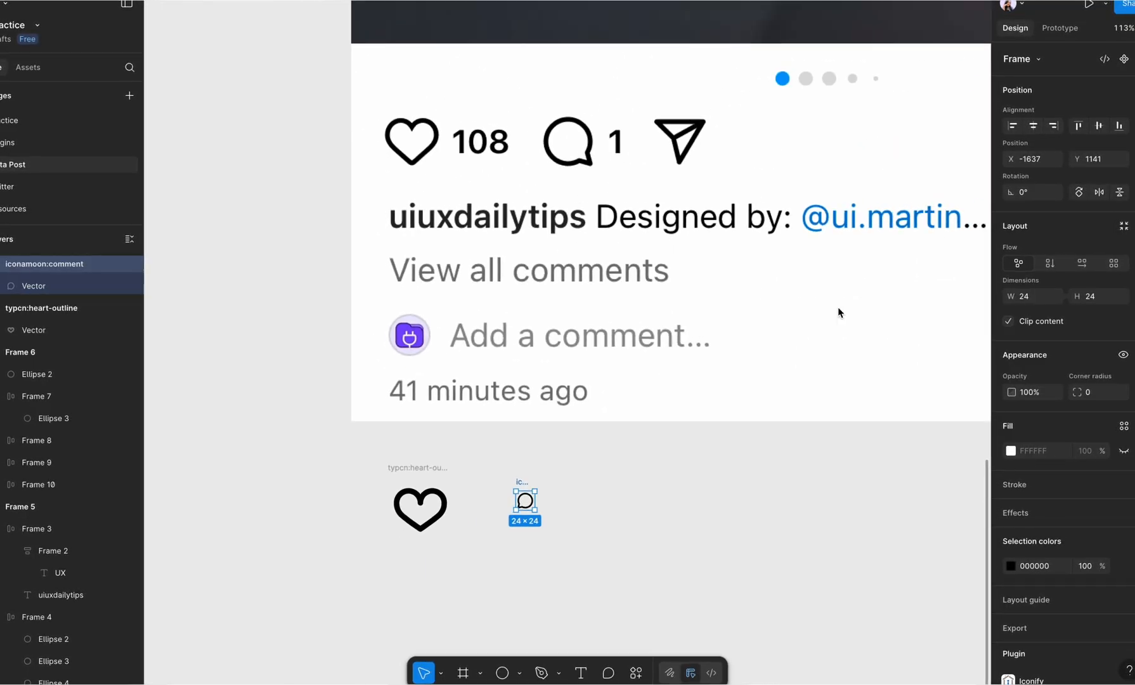
# Step: Flip the comment icon horizontally so its tail matches the screenshot, and set its frame to 84 by 84
pyautogui.click(432, 480)
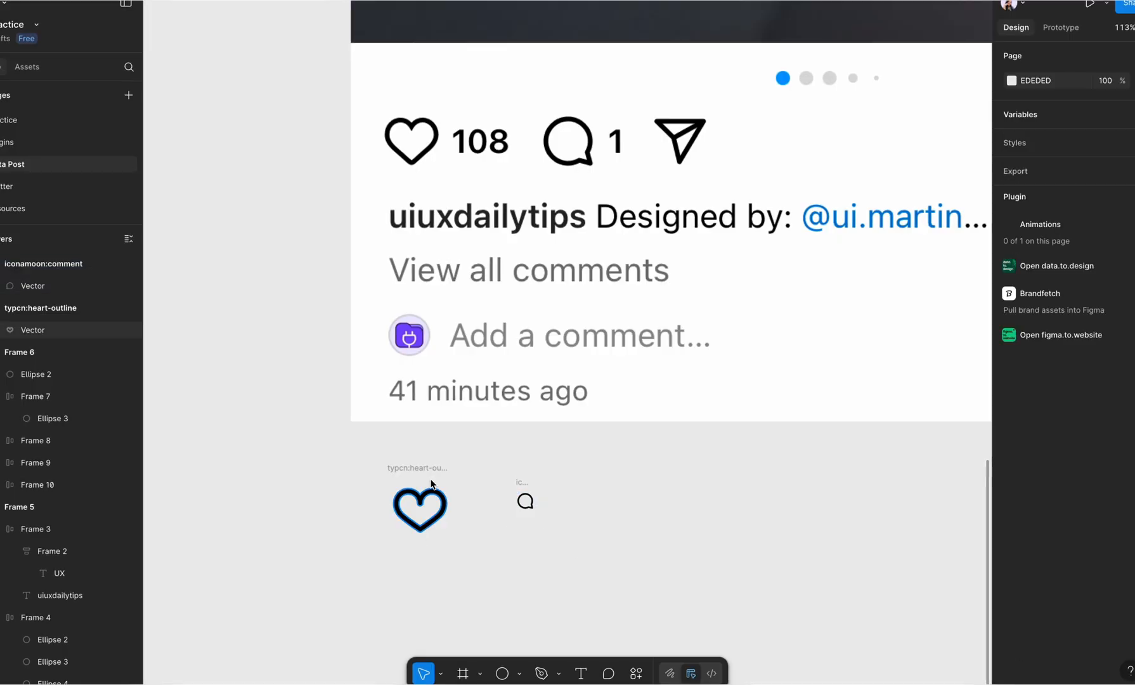
pyautogui.click(429, 469)
pyautogui.click(520, 482)
pyautogui.click(1102, 300)
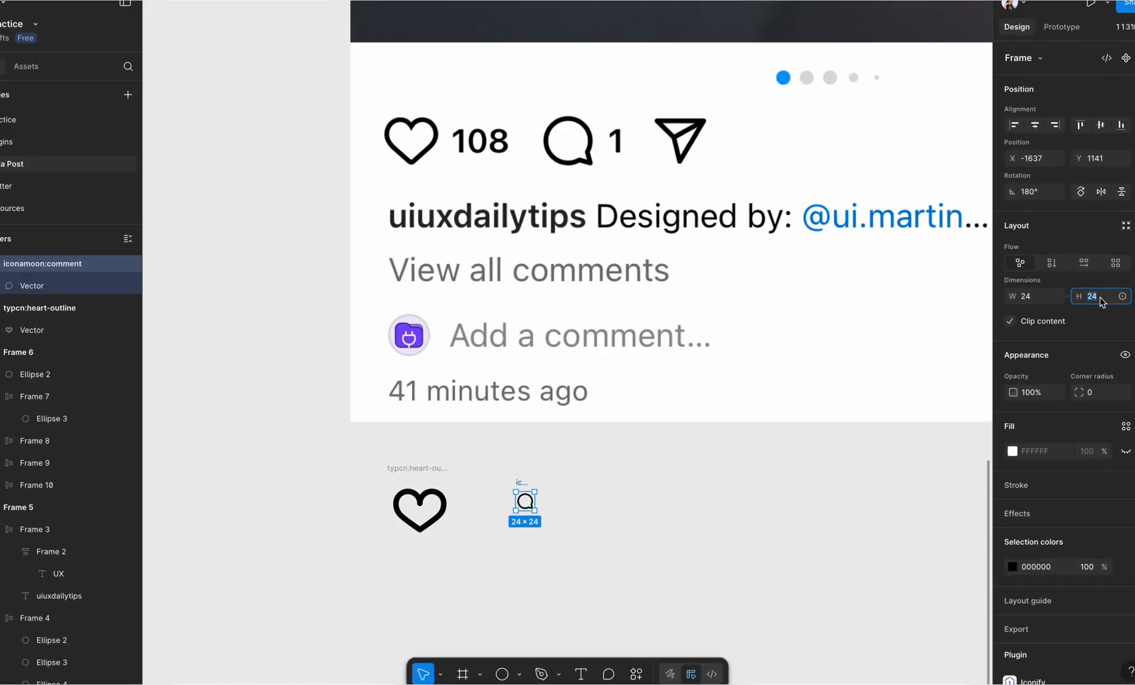
pyautogui.press('Return')
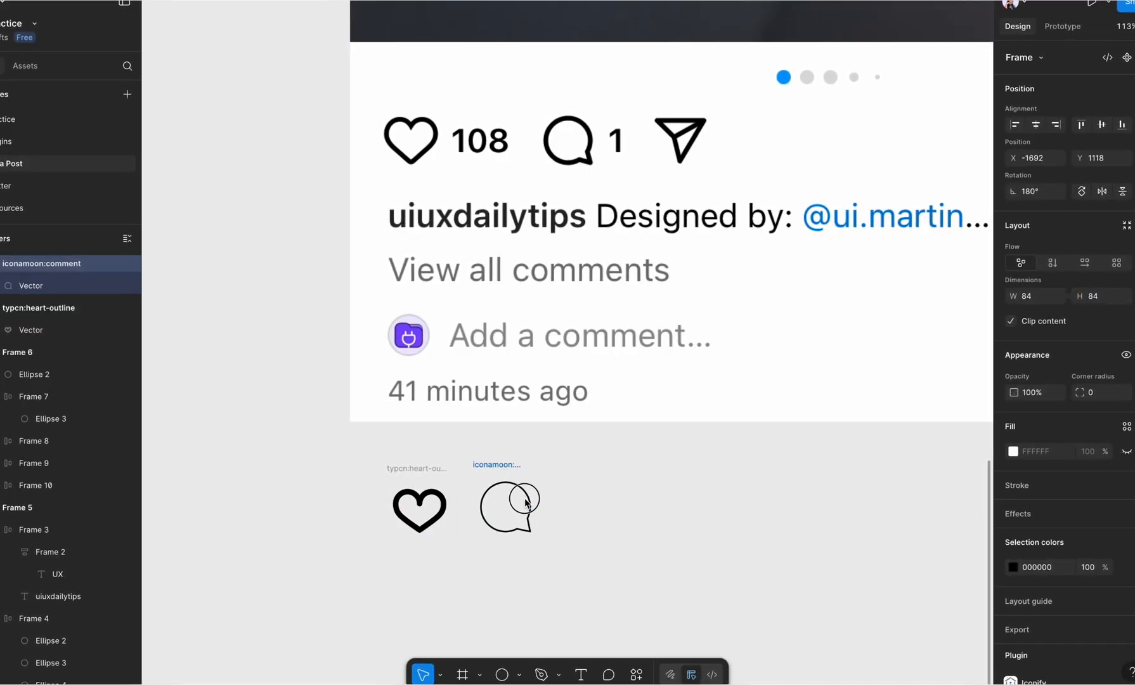
# Step: Thicken the comment icon's vector outline to a stroke weight of 7
pyautogui.doubleClick(526, 505)
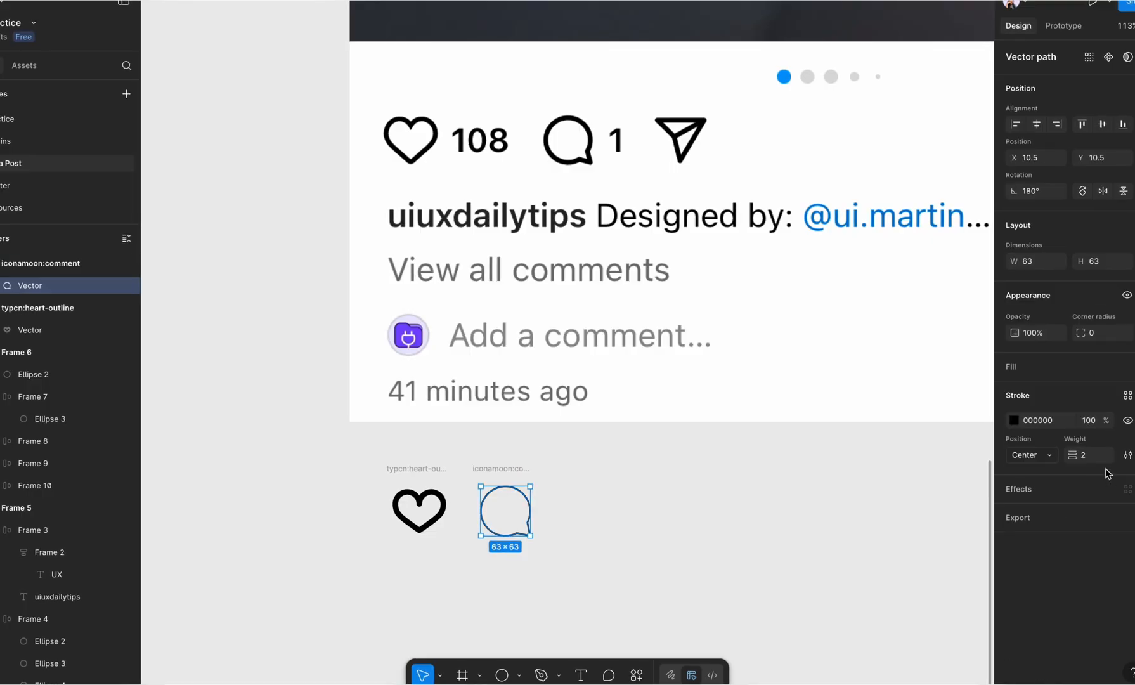
pyautogui.click(1088, 455)
pyautogui.write('3')
pyautogui.click(437, 525)
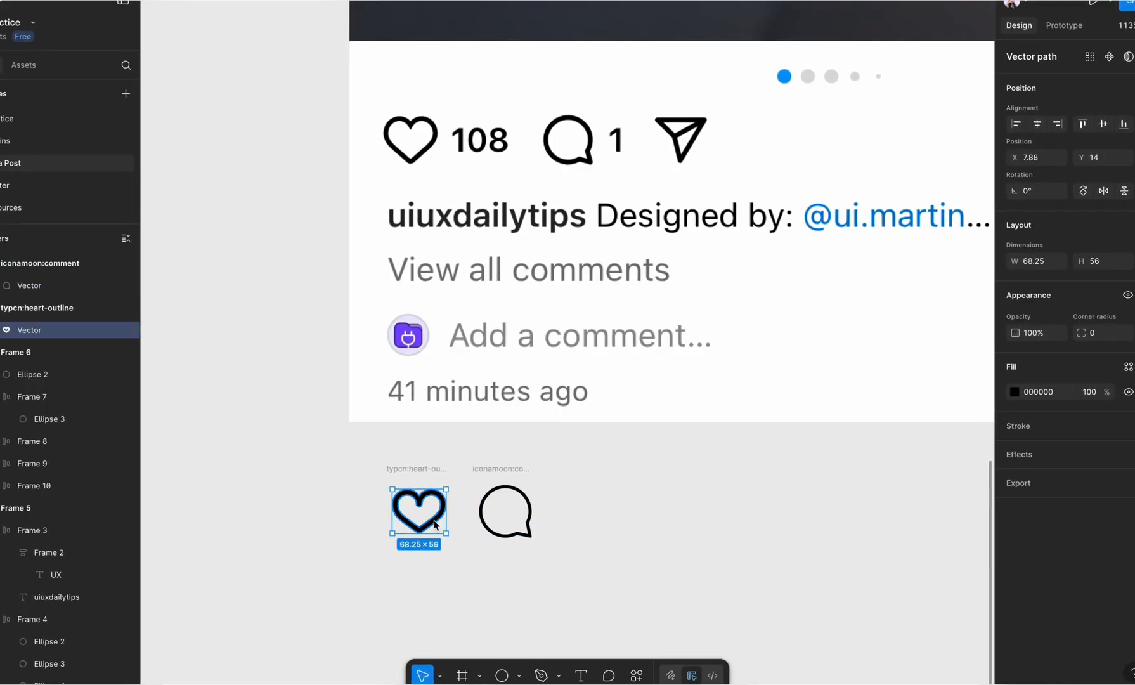
pyautogui.click(517, 539)
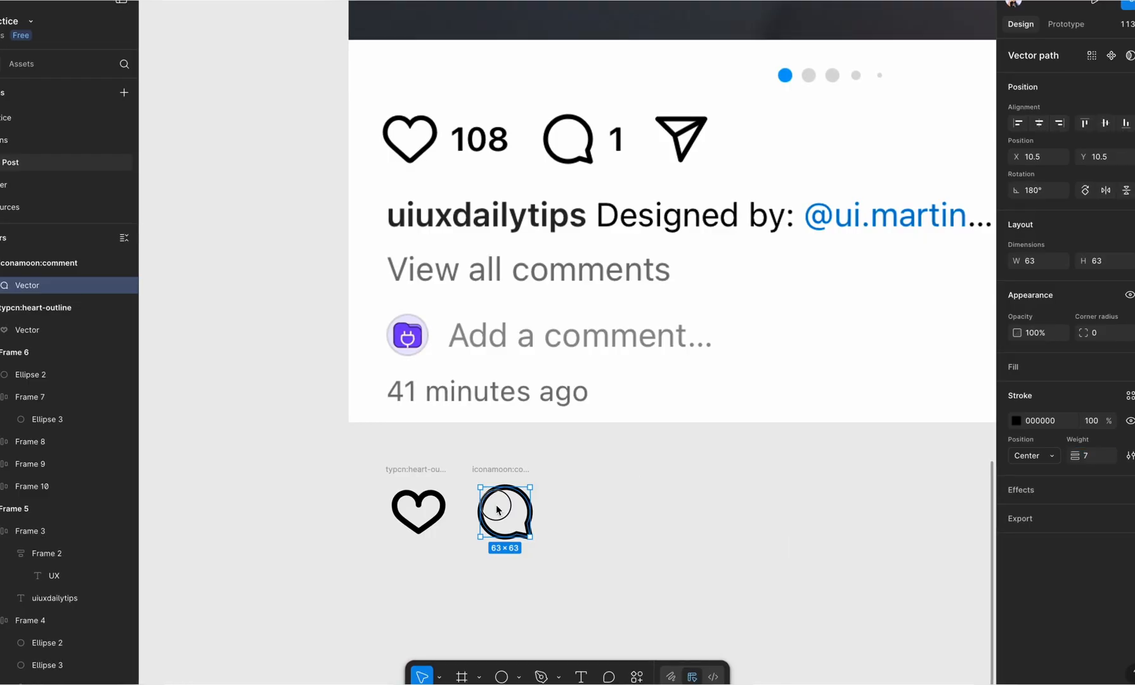
# Step: Set the comment icon frame's size to 76 and place it beside the heart icon
pyautogui.moveTo(498, 470); pyautogui.dragTo(514, 509)
pyautogui.write('76')
pyautogui.press('Return')
pyautogui.click(625, 524)
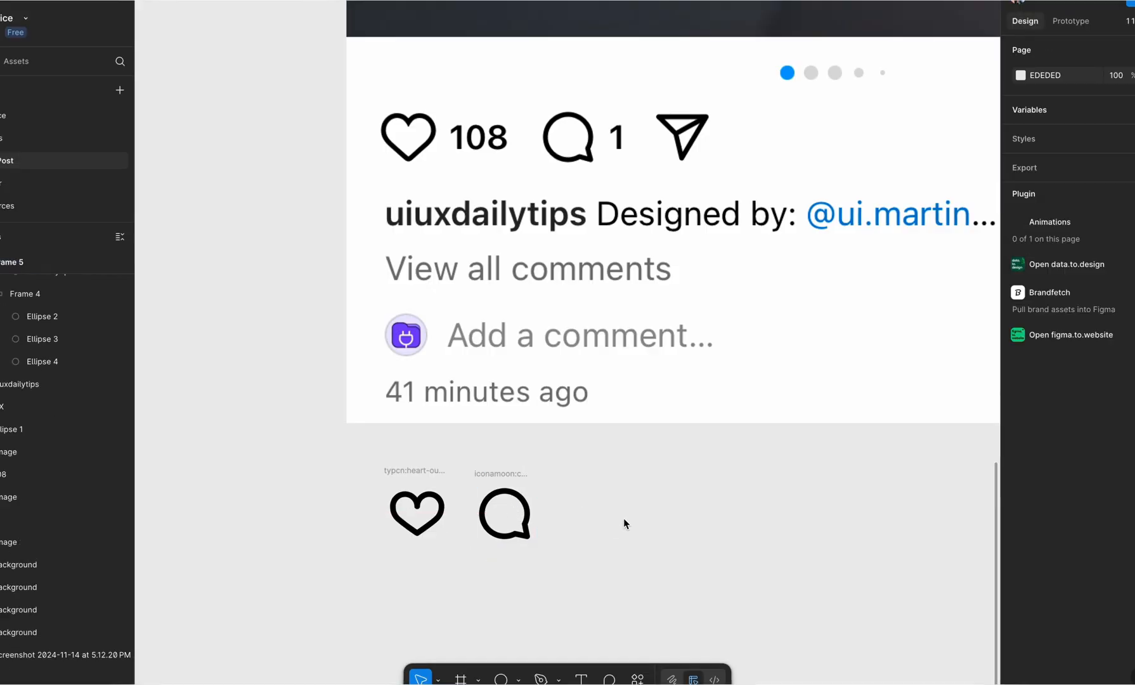
# Step: Reopen the Iconify plugin and search its icons for "share"
pyautogui.click(638, 679)
pyautogui.click(583, 487)
pyautogui.write('share')
pyautogui.press('Return')
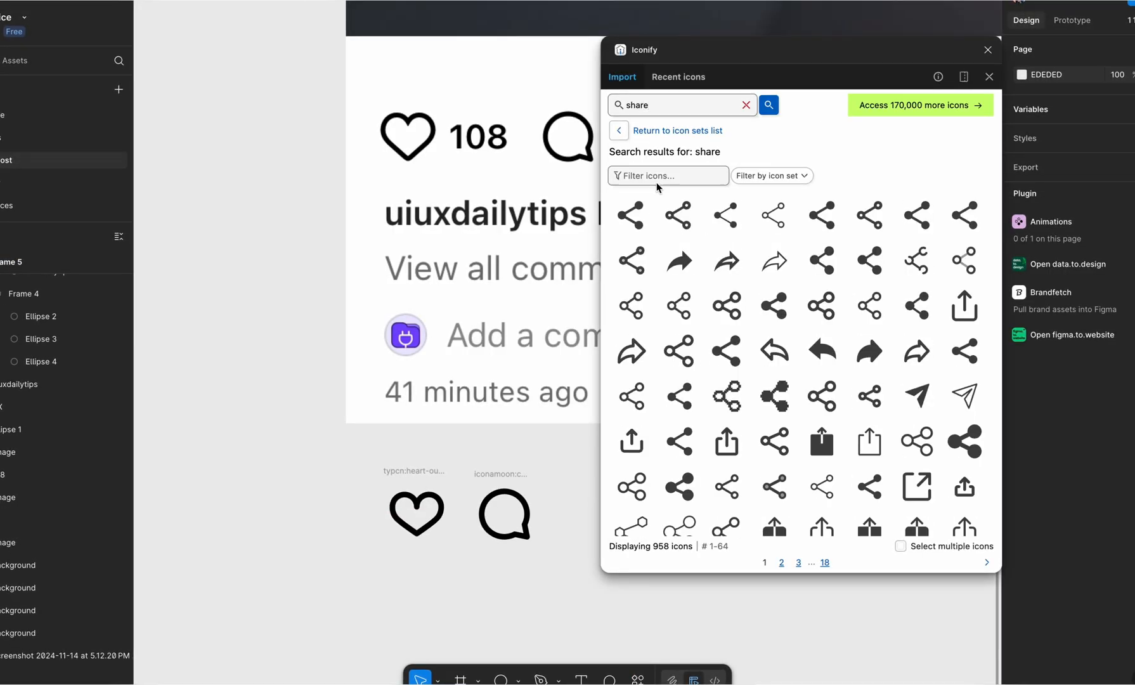
# Step: Look through the share icon results for a paper plane matching the one in the screenshot
pyautogui.hscroll(3, 492, 285)
pyautogui.scroll(-1, 773, 346)
pyautogui.scroll(-10, 772, 344)
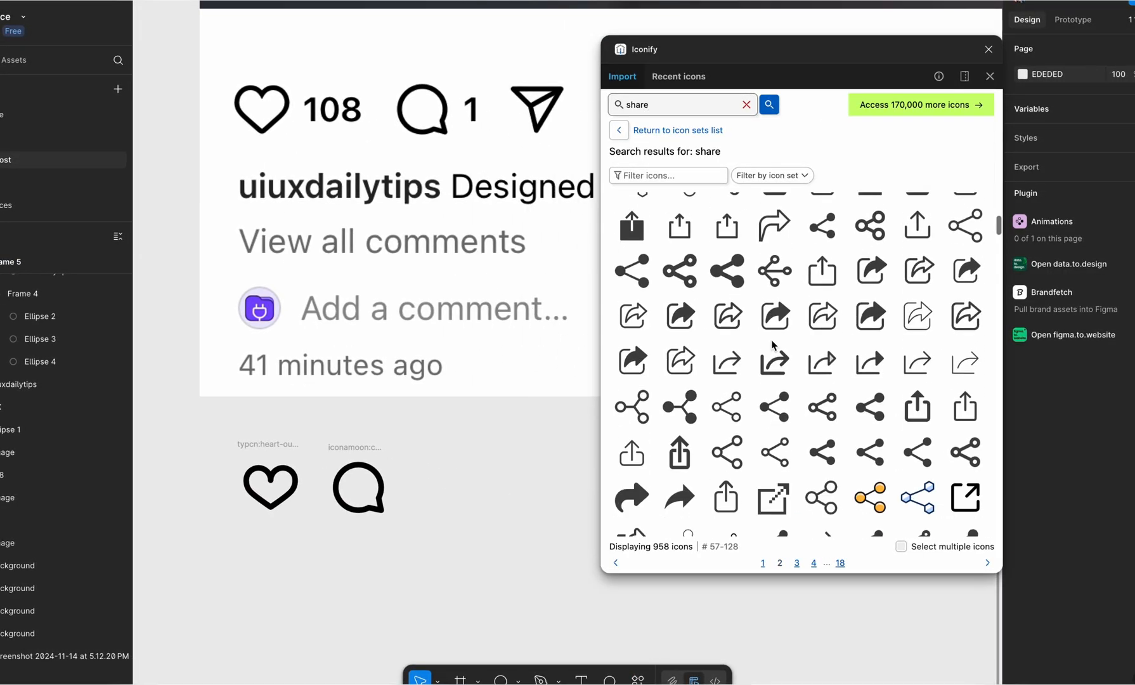
pyautogui.scroll(-6, 773, 345)
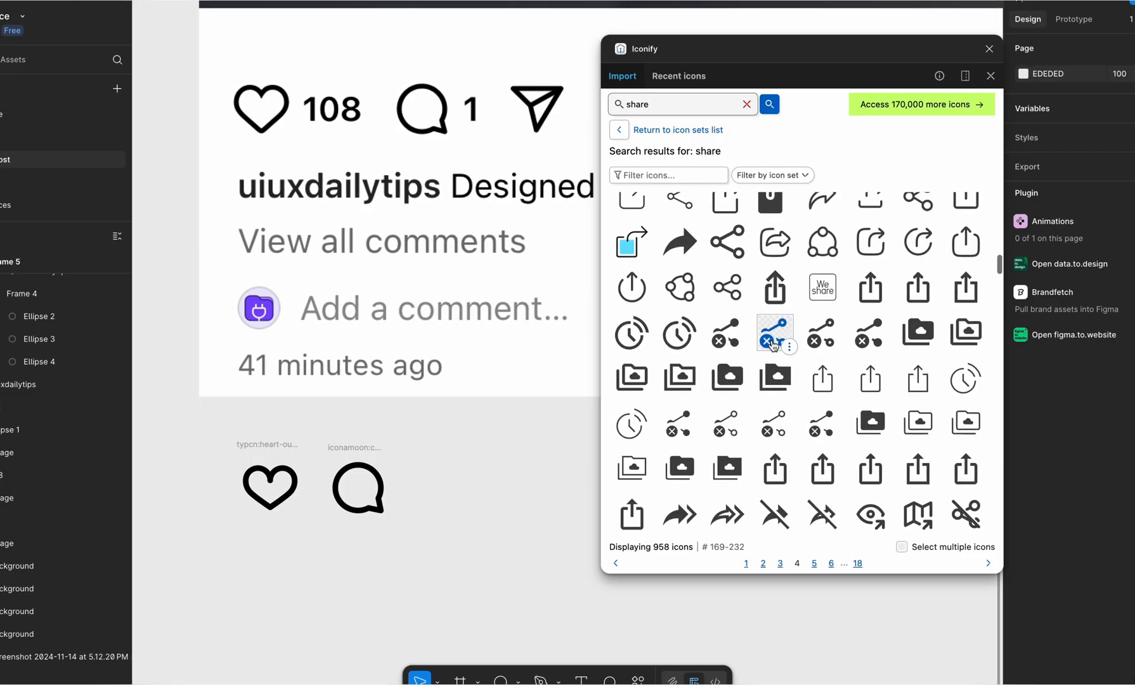
pyautogui.scroll(-6, 773, 346)
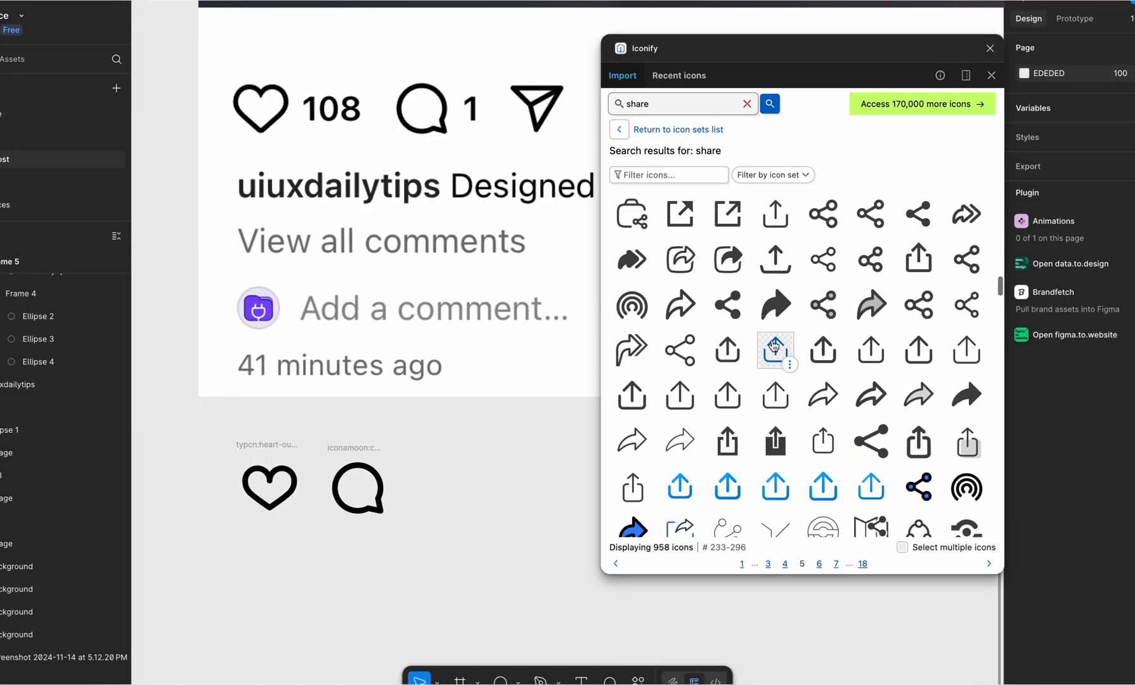
pyautogui.scroll(-12, 773, 346)
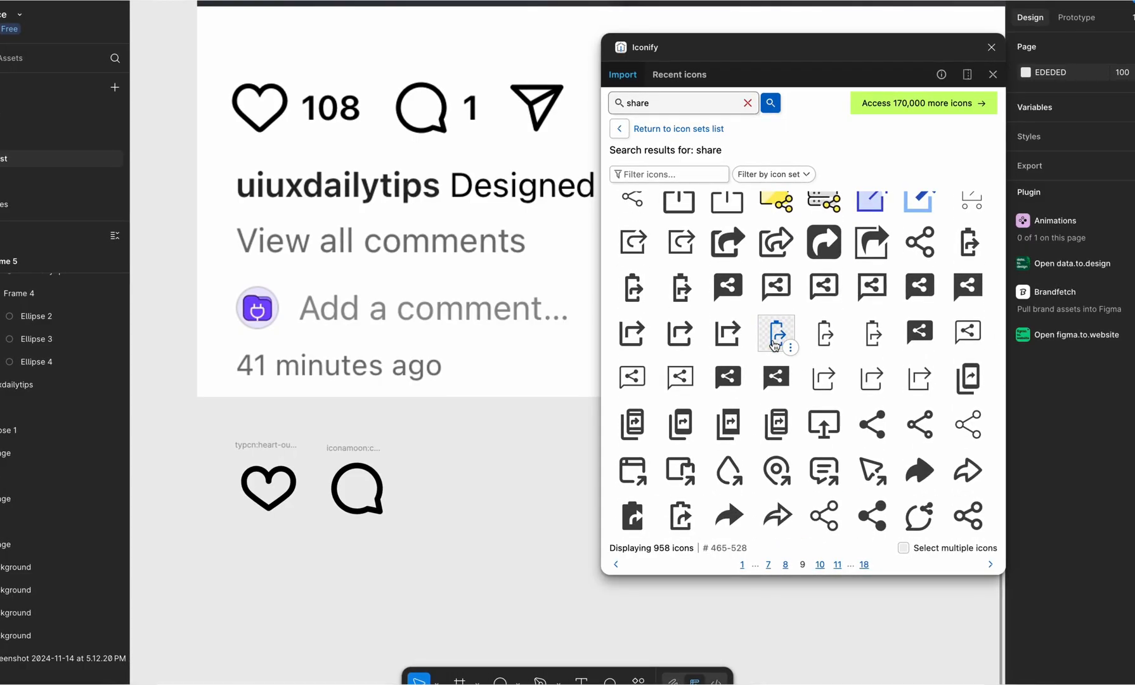
pyautogui.scroll(-4, 773, 345)
# Step: Search the plugin for "send" instead and import the outlined prime:send icon as a frame
pyautogui.click(748, 102)
pyautogui.write('send')
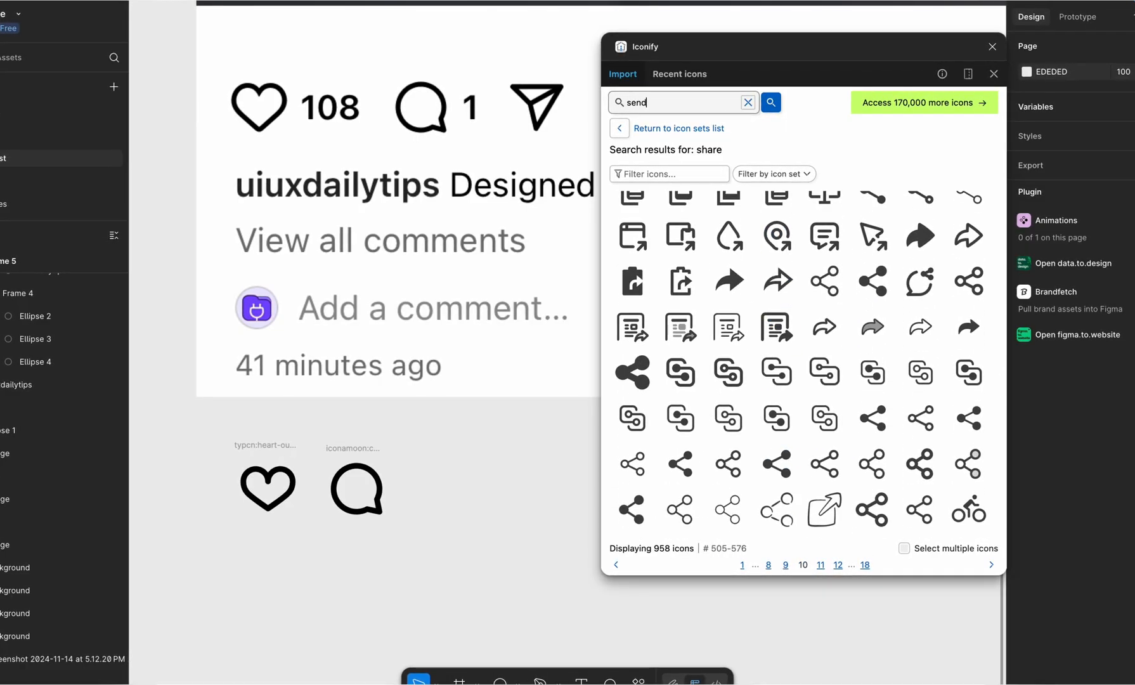
pyautogui.press('Return')
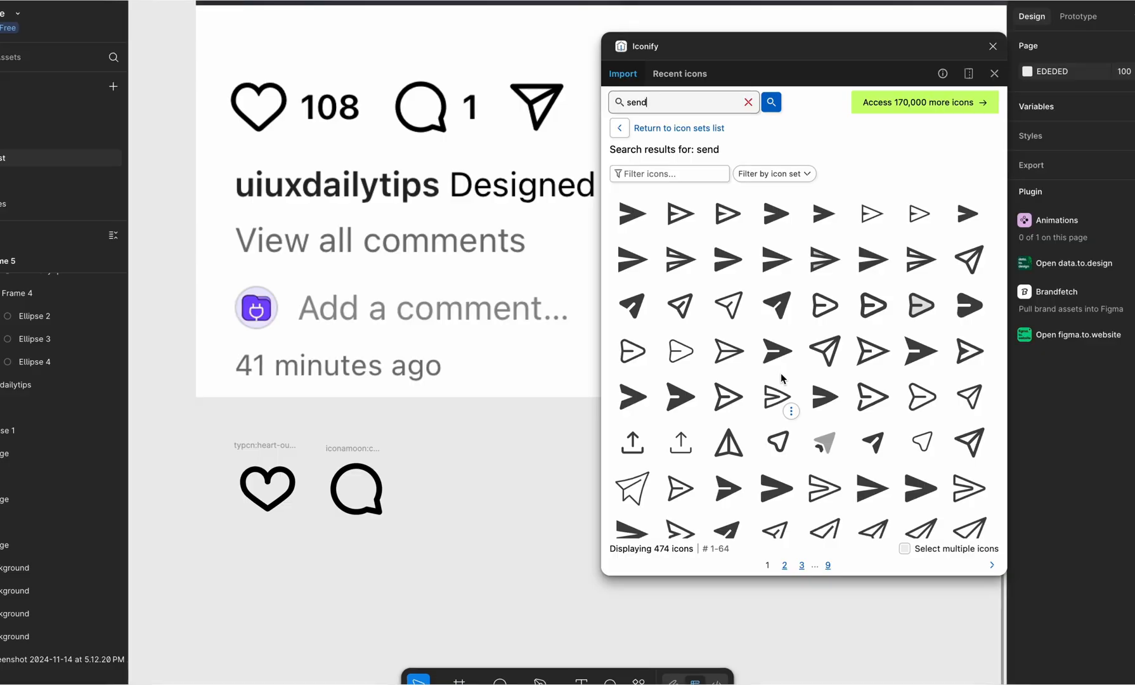
pyautogui.click(970, 397)
pyautogui.click(805, 566)
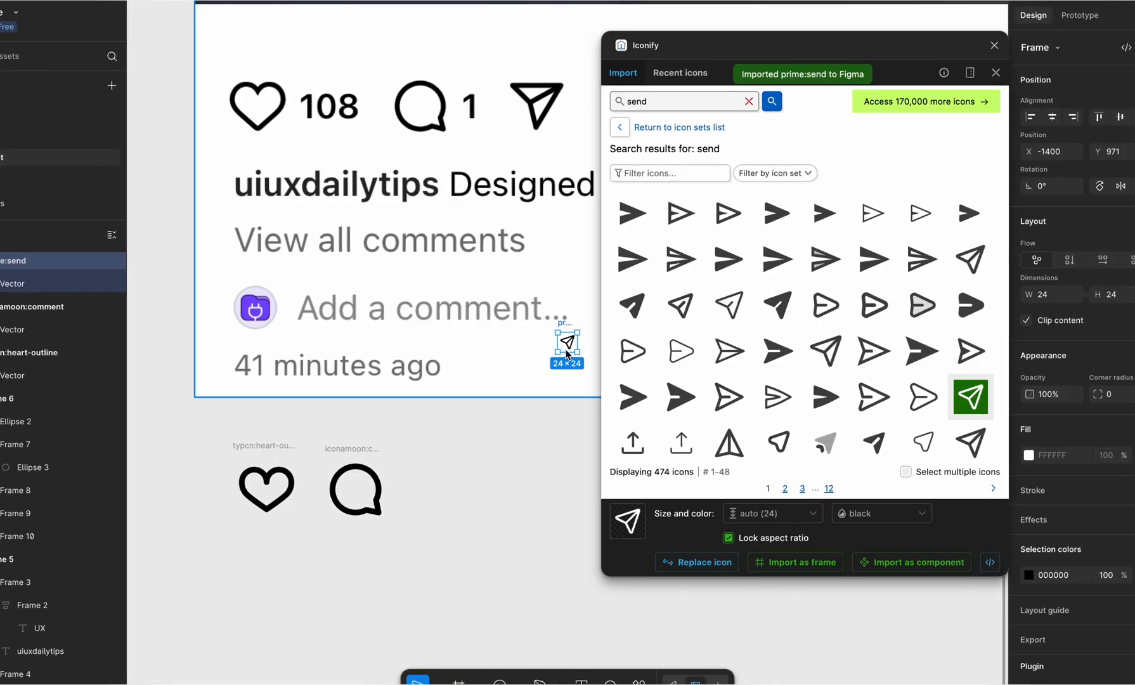
# Step: Move the send icon beside the comment icon, set its frame to 84 by 84, and close the plugin
pyautogui.moveTo(562, 348); pyautogui.dragTo(447, 490)
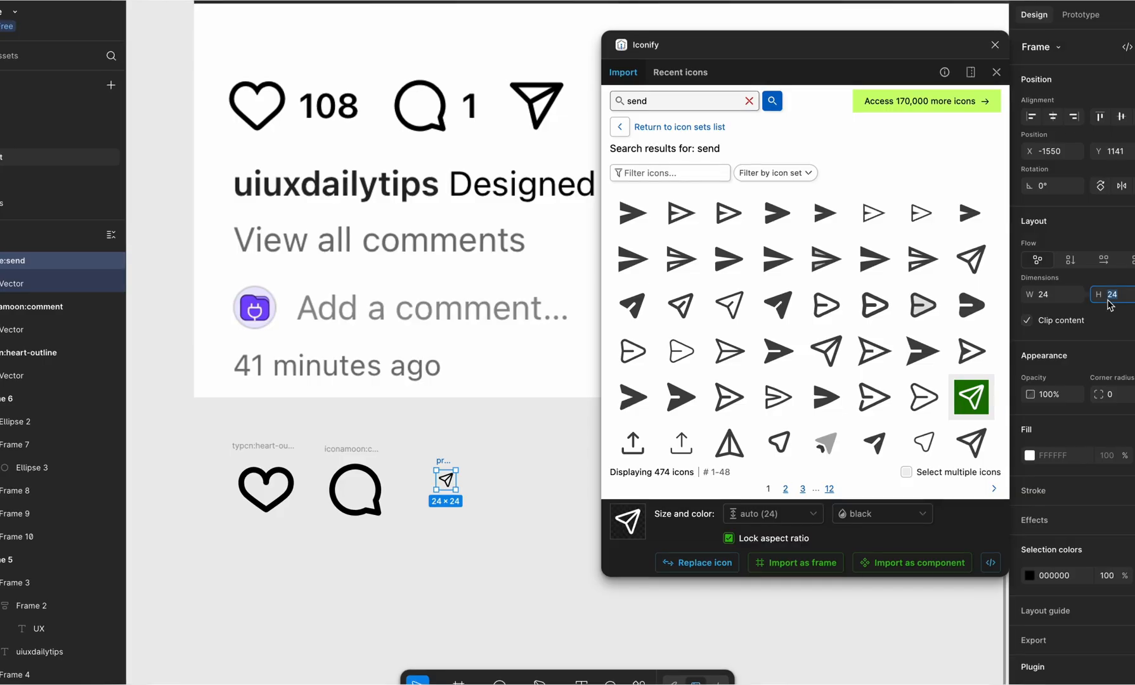
pyautogui.press('Return')
pyautogui.click(995, 45)
# Step: Place the send icon over the screenshot's paper plane and rotate its frame to -13.66° to match
pyautogui.moveTo(476, 508); pyautogui.dragTo(544, 108)
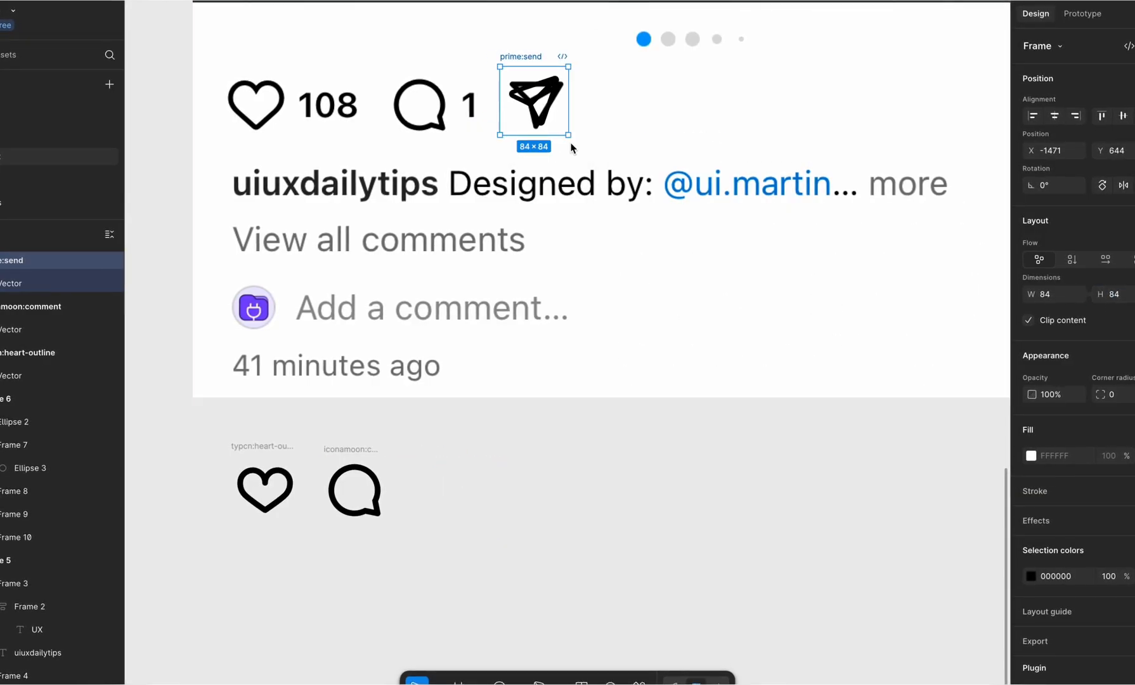
pyautogui.moveTo(573, 134); pyautogui.dragTo(564, 144)
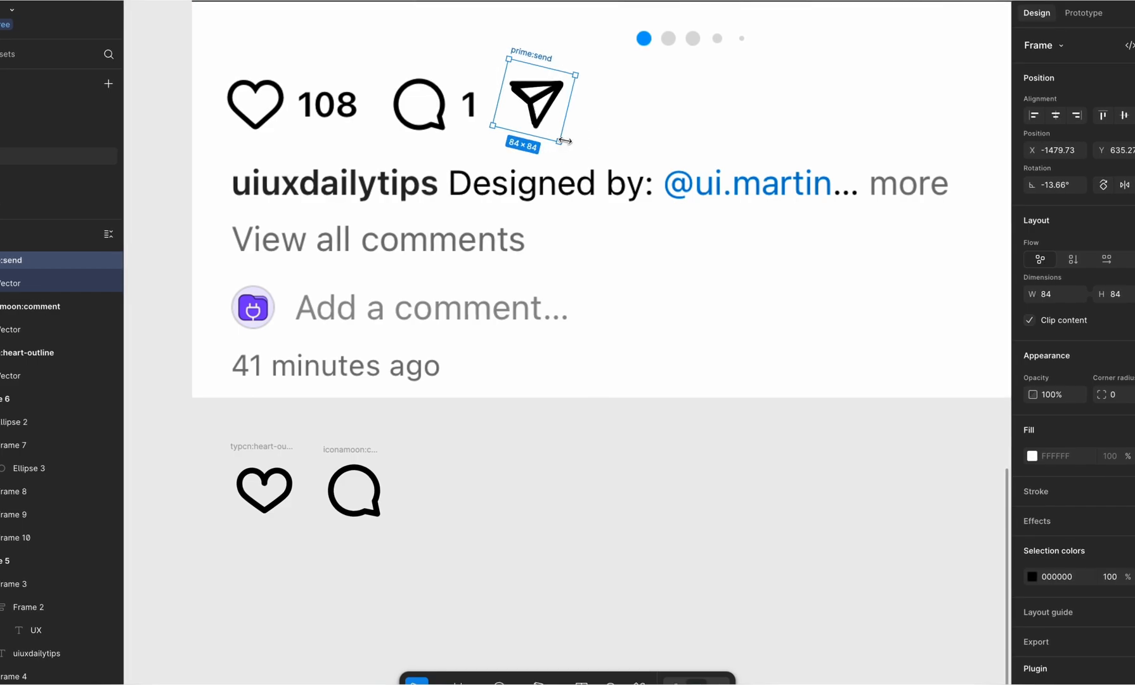
pyautogui.doubleClick(542, 109)
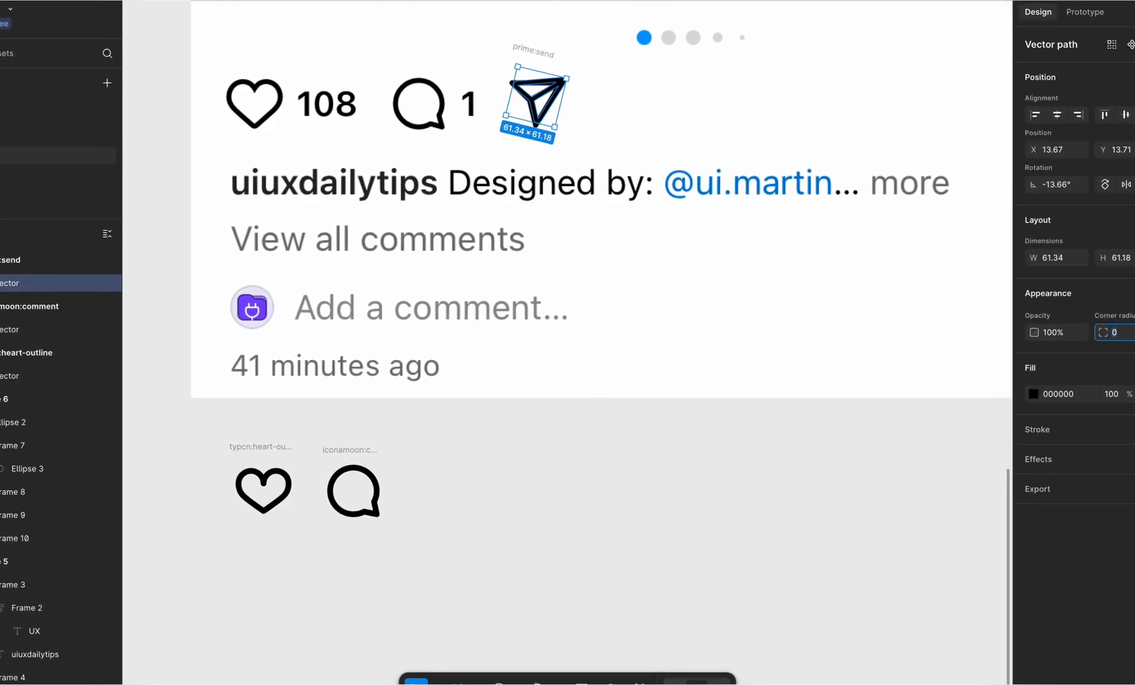
pyautogui.click(585, 98)
# Step: Enlarge the send icon frame to 86 by 86 and move it back beside the comment icon
pyautogui.click(541, 53)
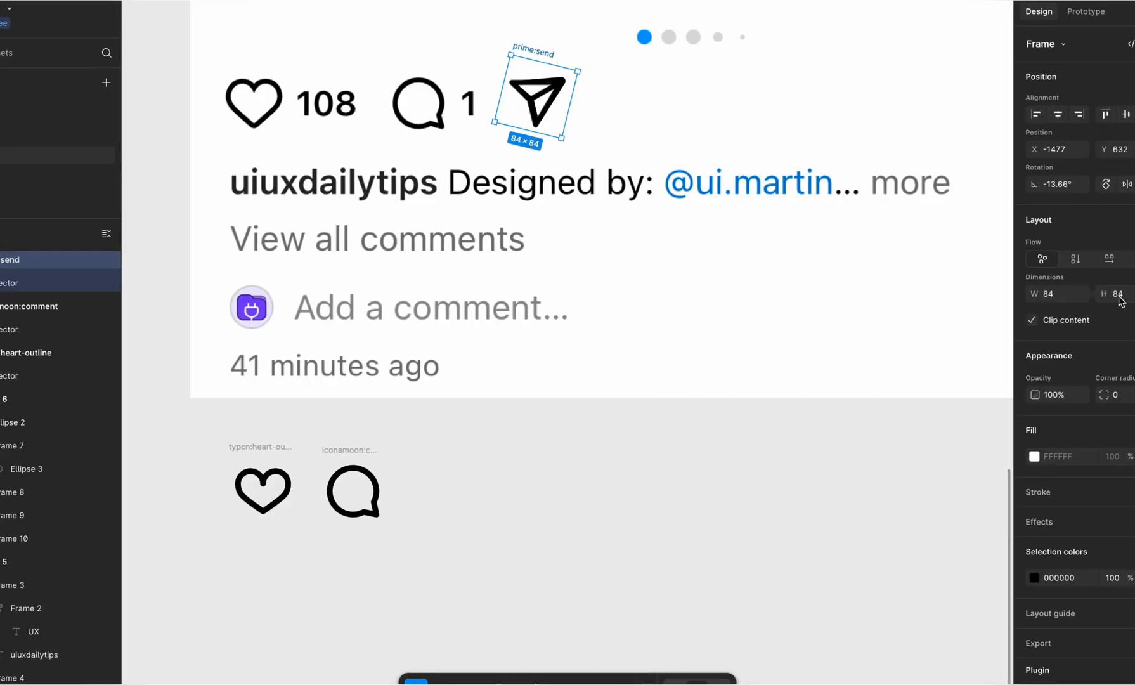
pyautogui.press('Up')
pyautogui.moveTo(546, 86); pyautogui.dragTo(467, 492)
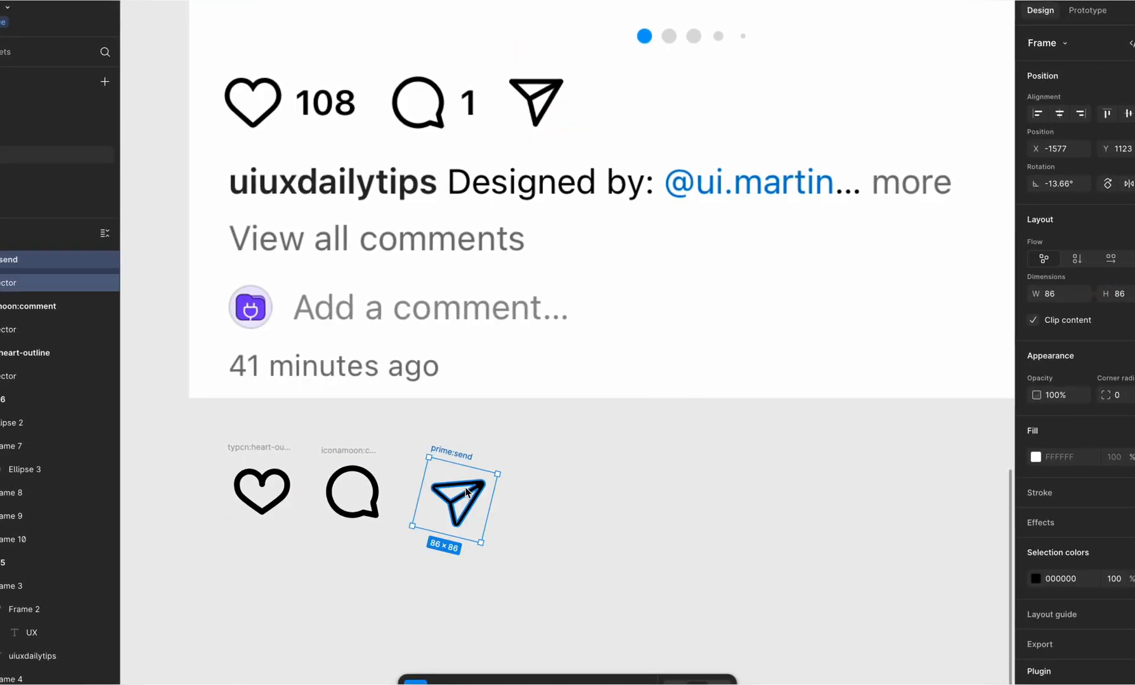
# Step: Set the send icon frame's rotation to 0° and rotate only its inner vector to -13°
pyautogui.click(463, 508)
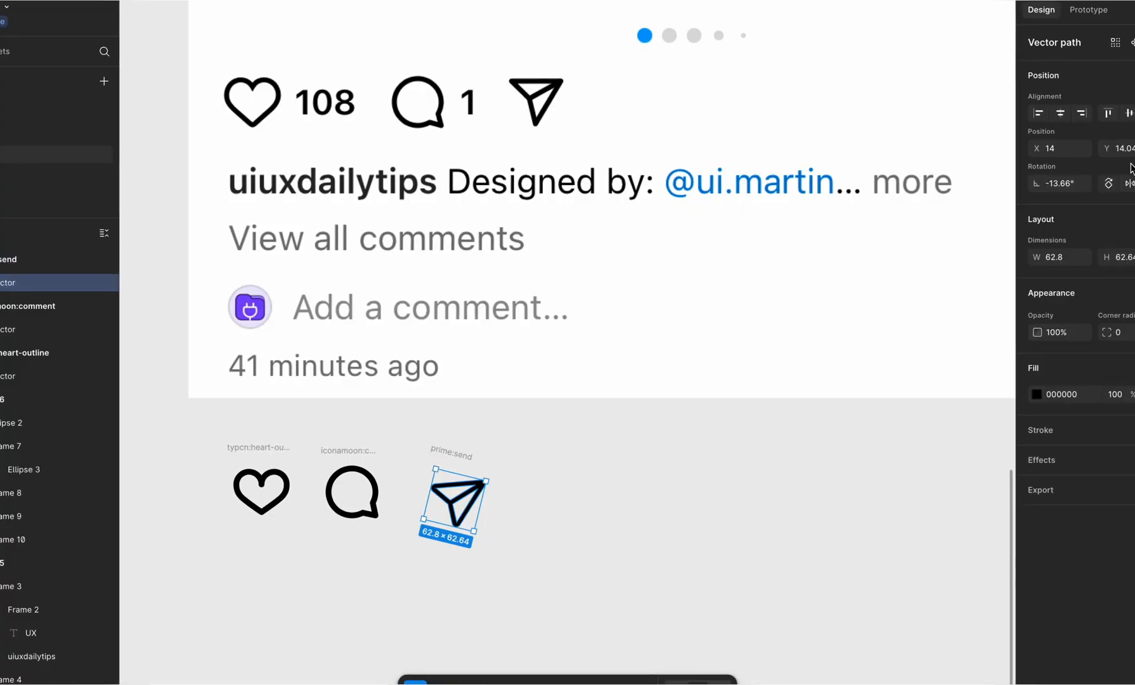
pyautogui.click(469, 450)
pyautogui.click(466, 454)
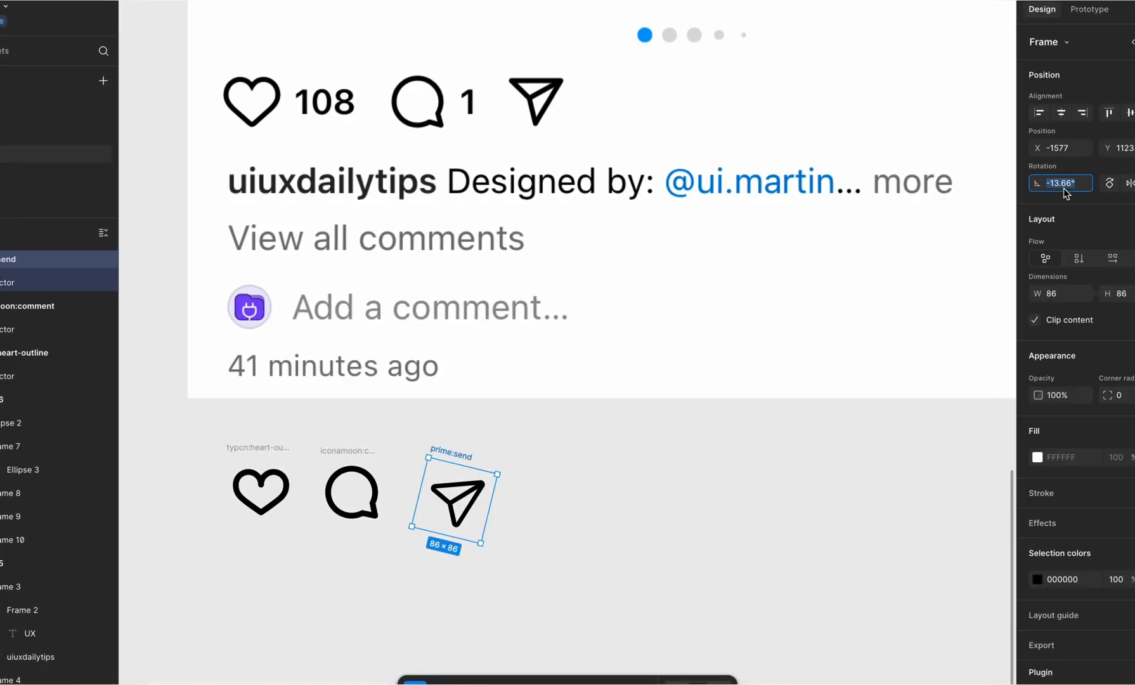
pyautogui.write('0')
pyautogui.press('Return')
pyautogui.press('Return')
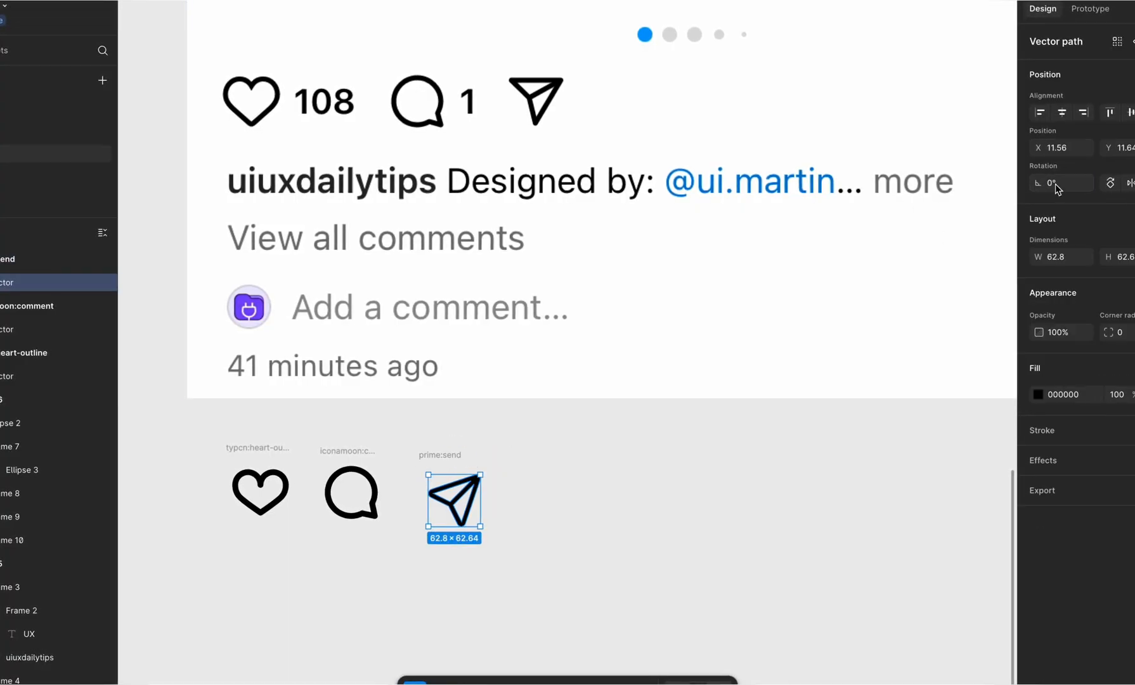
pyautogui.write('-13')
pyautogui.press('Return')
pyautogui.click(583, 444)
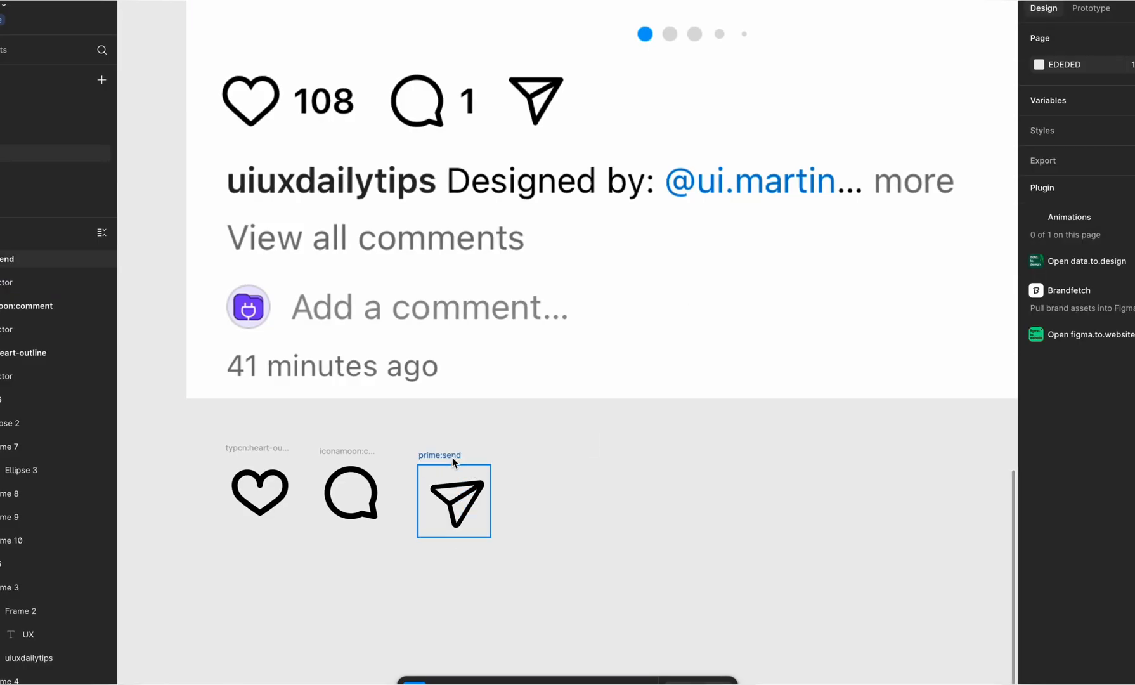
# Step: Align the send icon frame with the comment icon, leaving a gap of 30 between them
pyautogui.moveTo(451, 456)
pyautogui.mouseDown()
pyautogui.moveTo(539, 28)
pyautogui.moveTo(440, 455)
pyautogui.mouseUp()
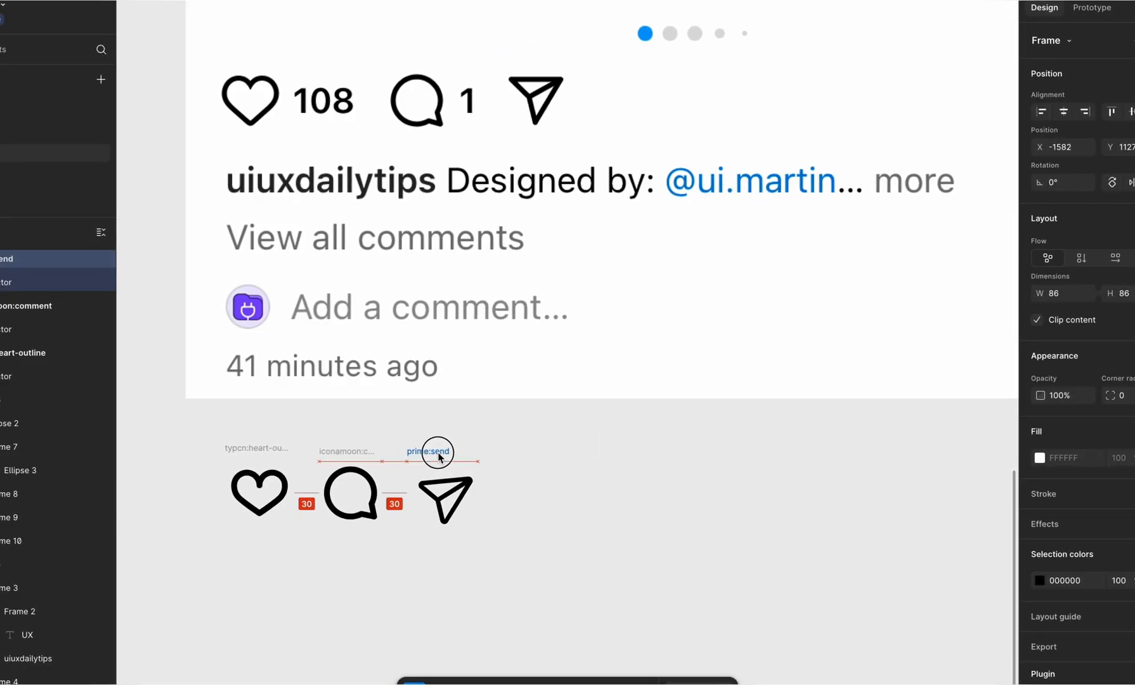
pyautogui.click(522, 458)
pyautogui.scroll(-2, 521, 458)
pyautogui.hscroll(-2, 522, 458)
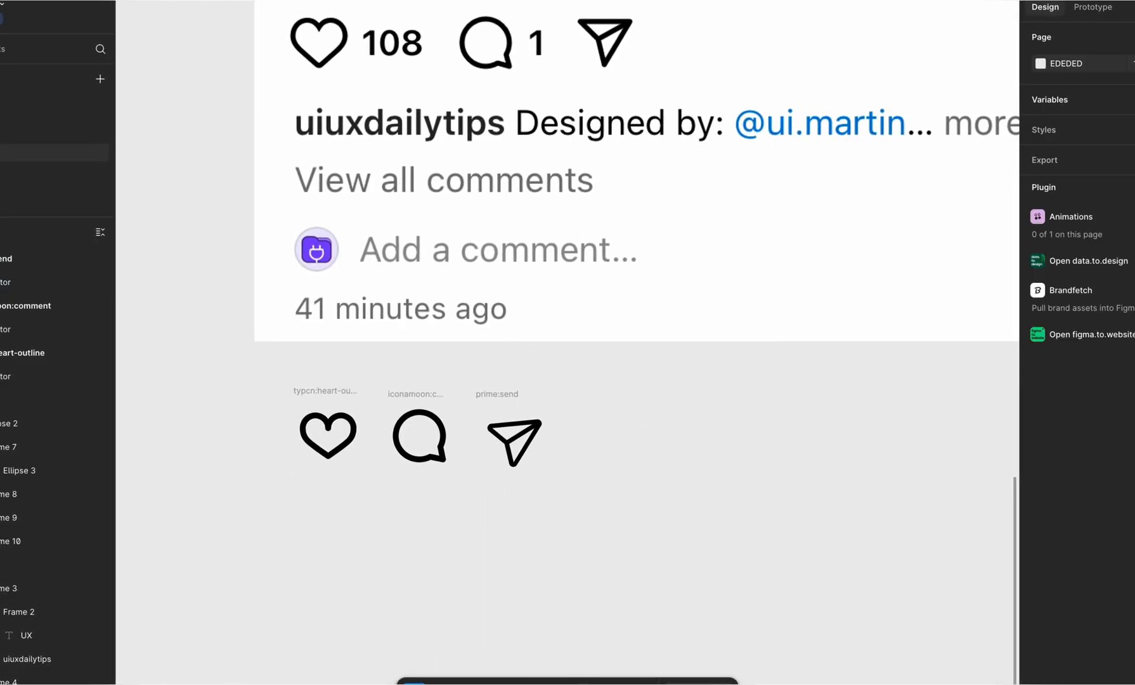
# Step: Add the text "108" on the empty canvas below the icons
pyautogui.press('t')
pyautogui.click(639, 507)
pyautogui.press('Escape')
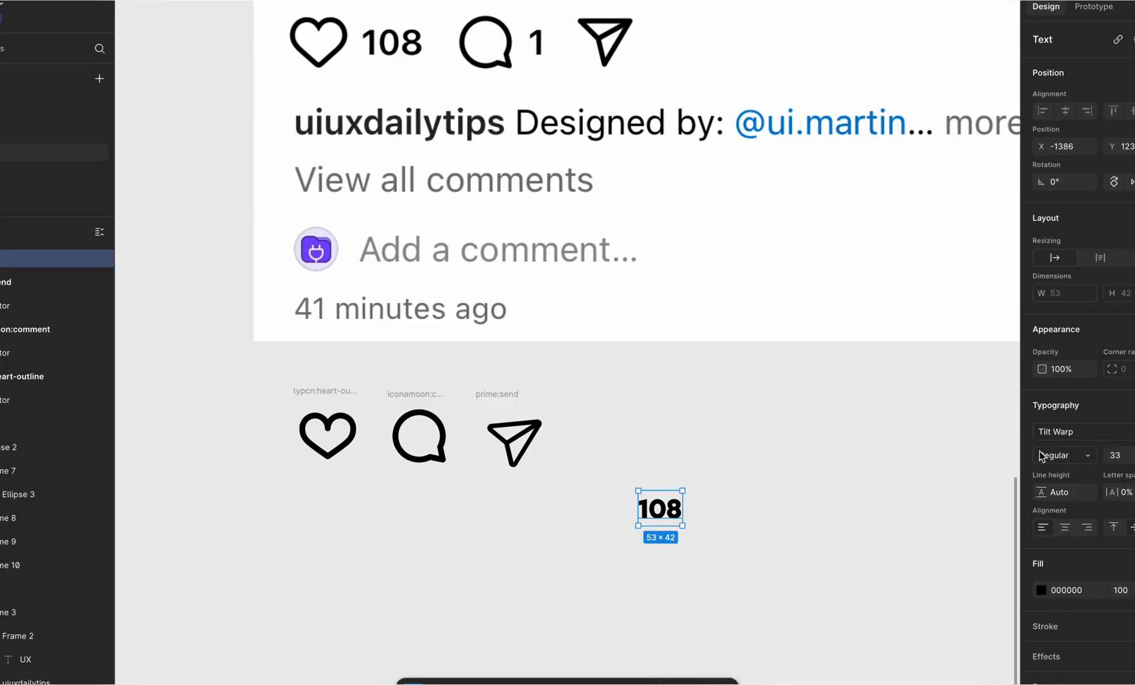
pyautogui.click(1055, 456)
pyautogui.click(1022, 442)
# Step: Check the font settings of the recreated header's username text
pyautogui.scroll(-5, 670, 541)
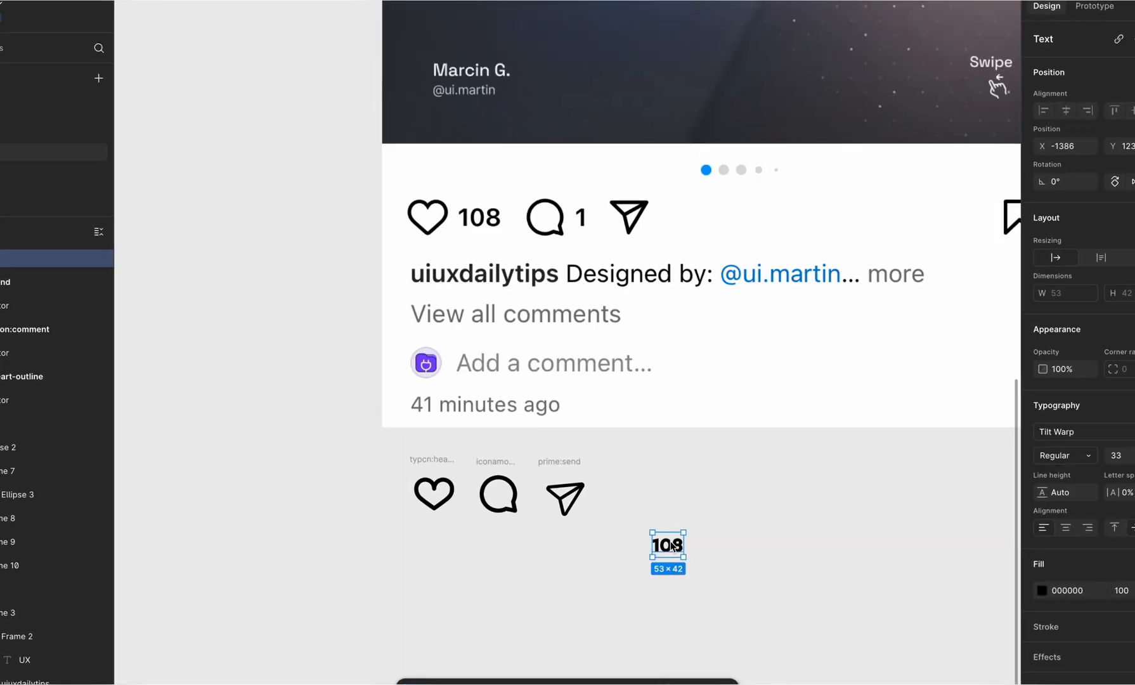
pyautogui.scroll(3, 670, 541)
pyautogui.doubleClick(625, 48)
pyautogui.scroll(-5, 690, 221)
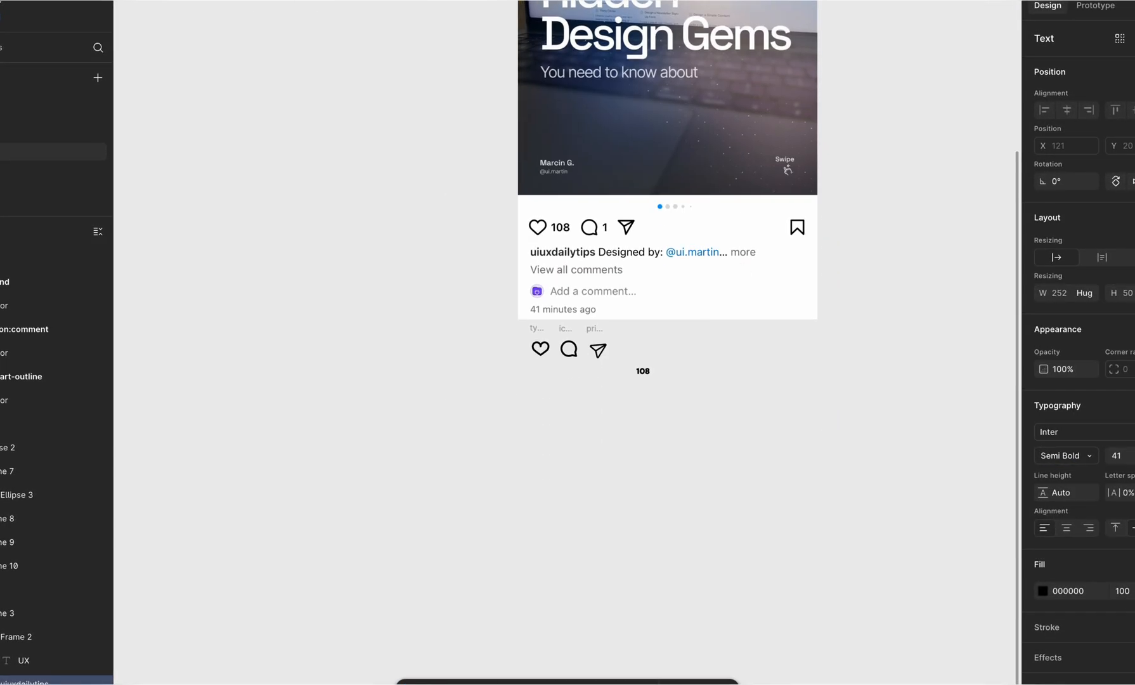
# Step: Change the "108" text's font to Inter Semi Bold
pyautogui.click(637, 373)
pyautogui.scroll(5, 638, 374)
pyautogui.click(1080, 431)
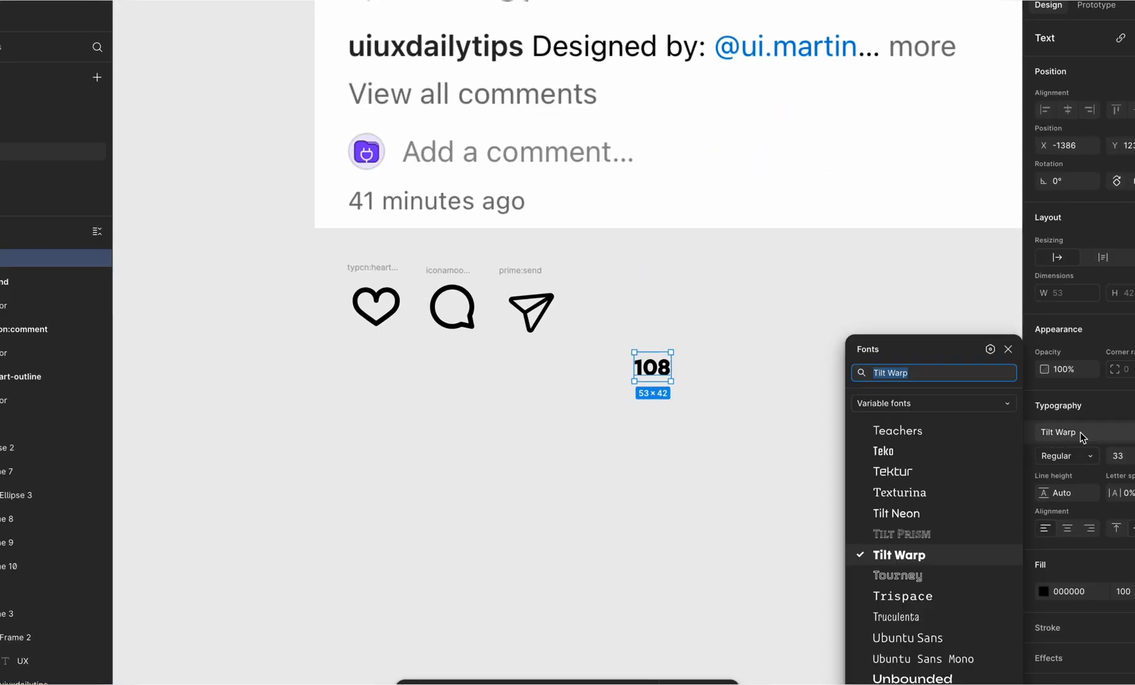
pyautogui.write('int')
pyautogui.press('Return')
pyautogui.click(1072, 456)
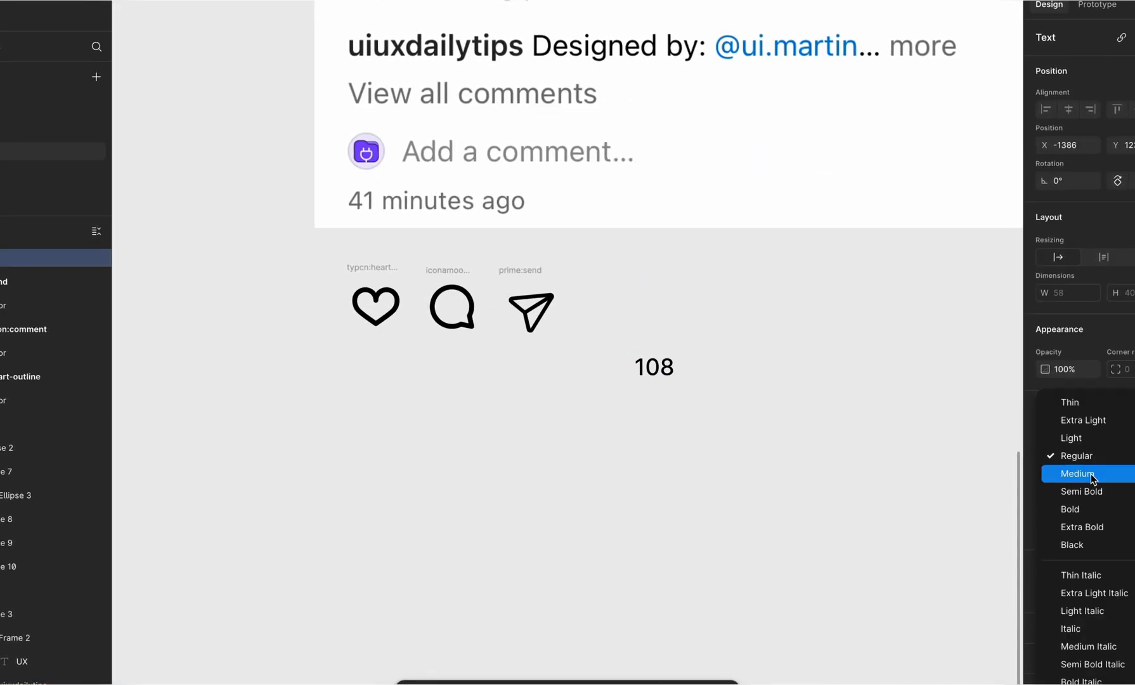
pyautogui.click(1095, 486)
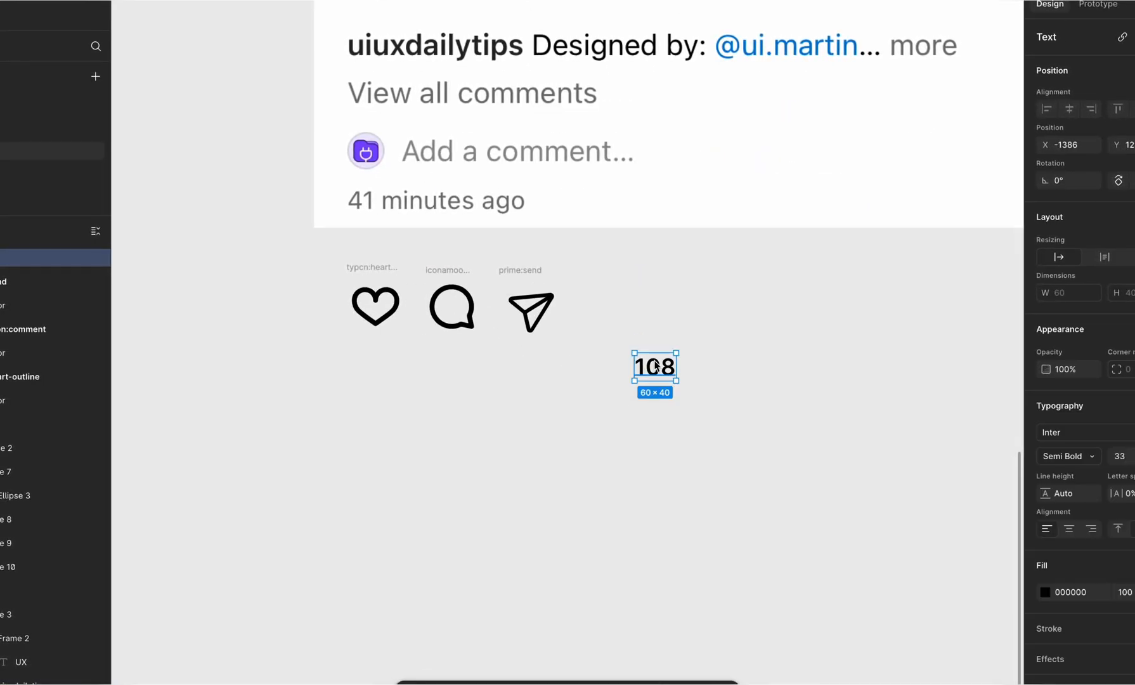
# Step: Place the "108" text over the screenshot's like count and set its font size to 40 to match
pyautogui.moveTo(403, 0); pyautogui.dragTo(397, 0)
pyautogui.scroll(5, 400, 0)
pyautogui.scroll(3, 400, 0)
pyautogui.moveTo(430, 148); pyautogui.dragTo(471, 121)
pyautogui.click(1120, 456)
pyautogui.write('37')
pyautogui.press('Return')
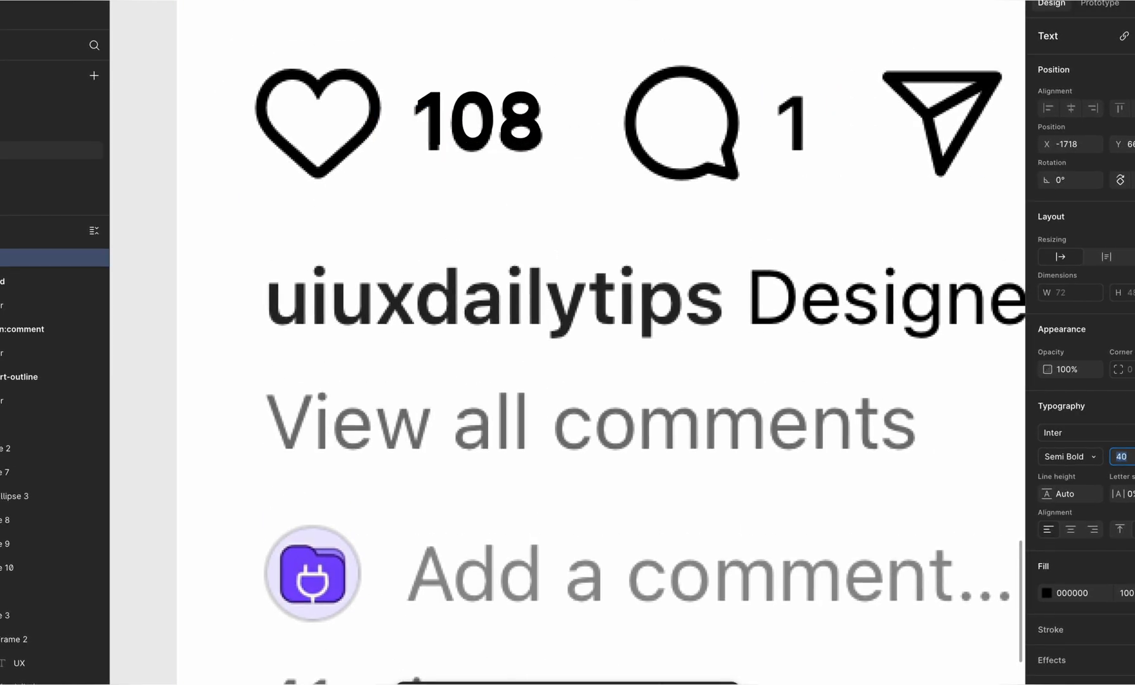
pyautogui.moveTo(524, 130); pyautogui.dragTo(524, 135)
# Step: Move the "108" text below the heart icon and add a copy reading "1" below the comment icon
pyautogui.scroll(-5, 523, 136)
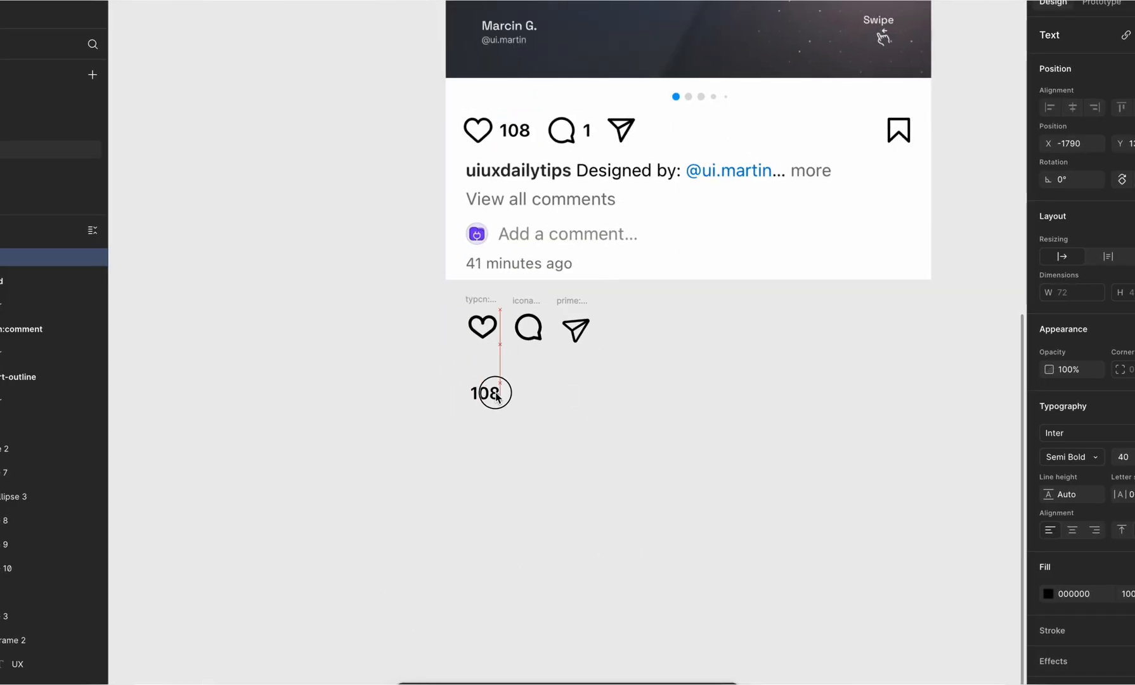
pyautogui.click(533, 389)
pyautogui.click(470, 350)
pyautogui.moveTo(470, 350); pyautogui.dragTo(545, 358)
pyautogui.press('Escape')
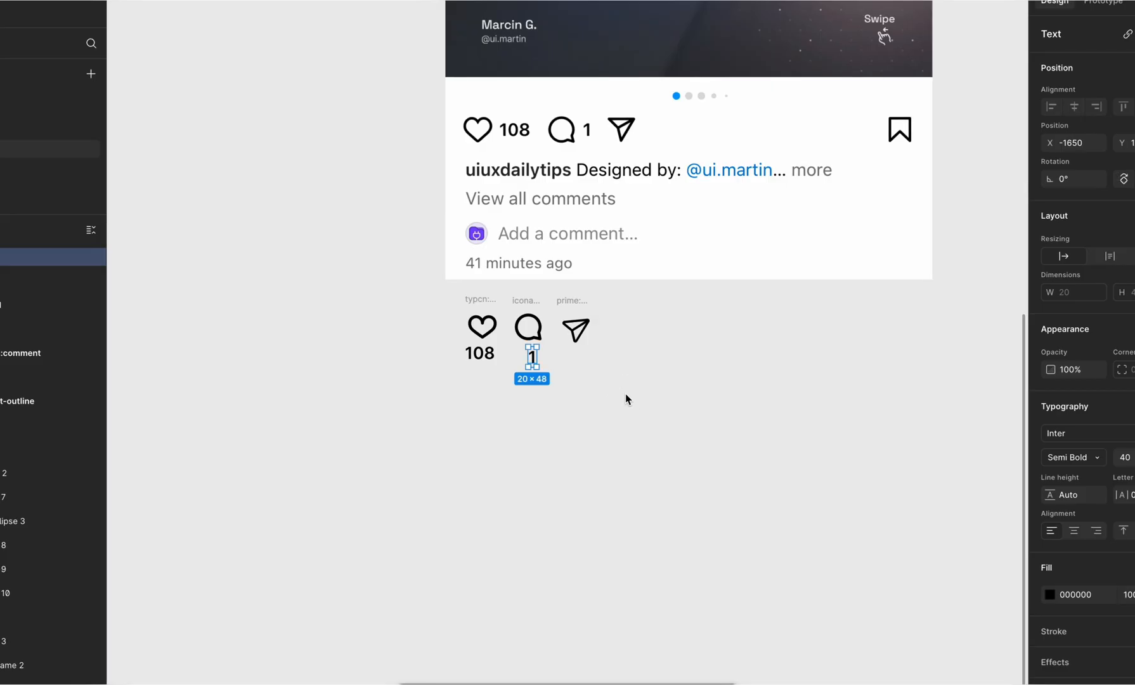
# Step: Wrap the heart icon and "108" in an auto layout frame and place it over the screenshot's like icon and count
pyautogui.moveTo(479, 299); pyautogui.dragTo(483, 106)
pyautogui.keyDown('shift'); pyautogui.click(479, 353); pyautogui.keyUp('shift')
pyautogui.hotkey('shift', 'a')
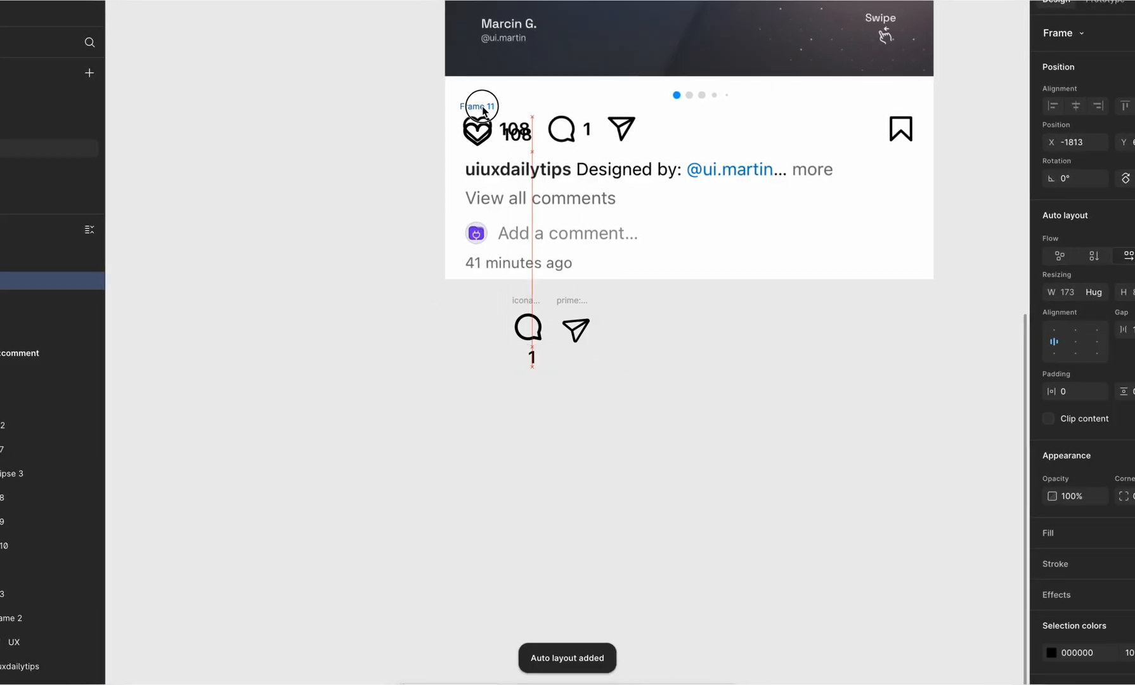
# Step: Set the gap between the heart icon and "108" to 10
pyautogui.scroll(5, 499, 121)
pyautogui.scroll(3, 499, 121)
pyautogui.click(498, 123)
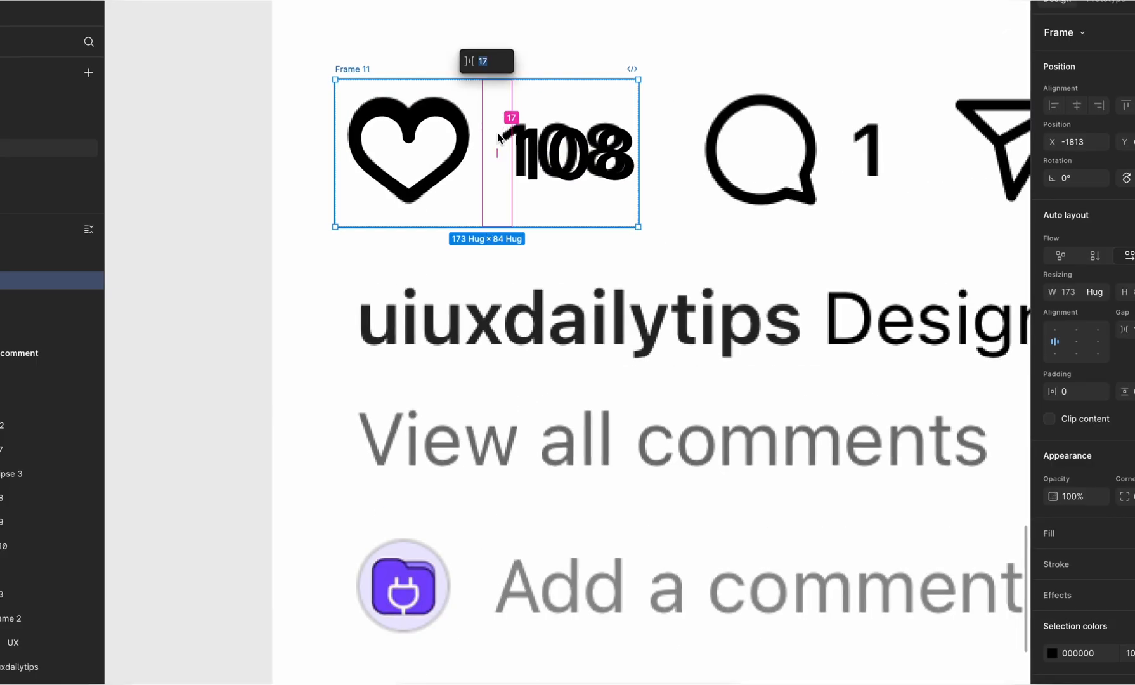
pyautogui.press('Down')
pyautogui.press('Down')
pyautogui.press('Down')
pyautogui.press('Down')
pyautogui.press('Down')
pyautogui.press('Down')
pyautogui.press('Down')
pyautogui.press('Return')
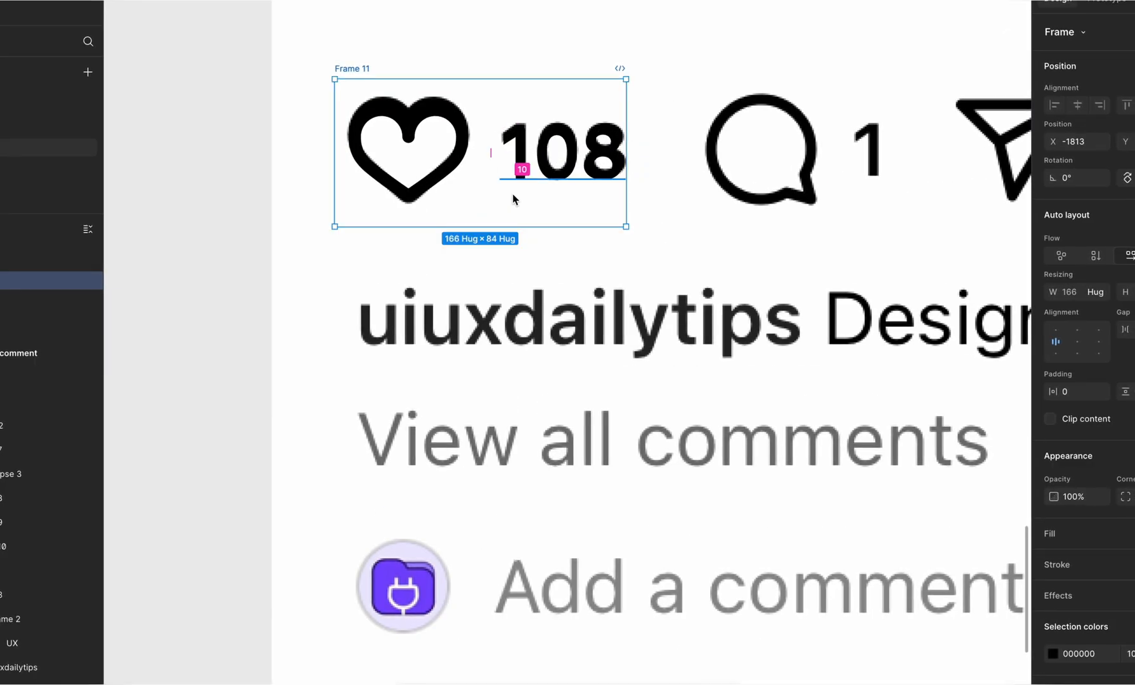
# Step: Move the like frame back below the post screenshot and wrap the comment icon and "1" in a tightly spaced auto layout frame
pyautogui.scroll(-5, 487, 200)
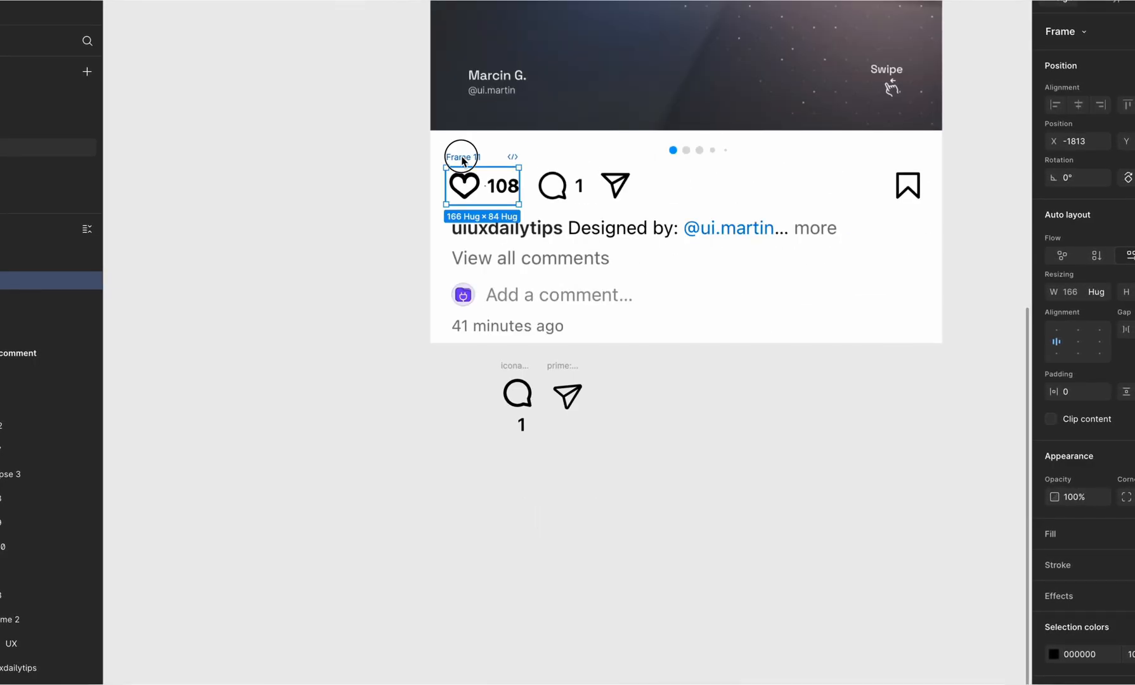
pyautogui.moveTo(460, 158); pyautogui.dragTo(397, 361)
pyautogui.moveTo(508, 364); pyautogui.dragTo(468, 427)
pyautogui.keyDown('shift'); pyautogui.click(520, 425); pyautogui.keyUp('shift')
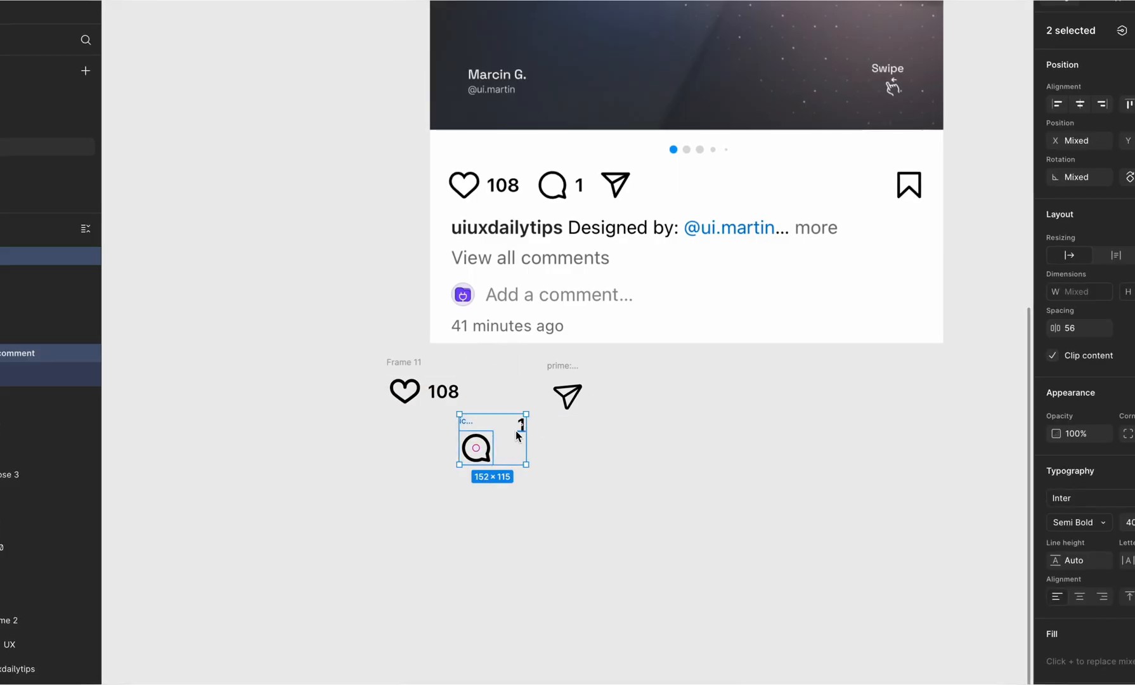
pyautogui.hotkey('shift', 'a')
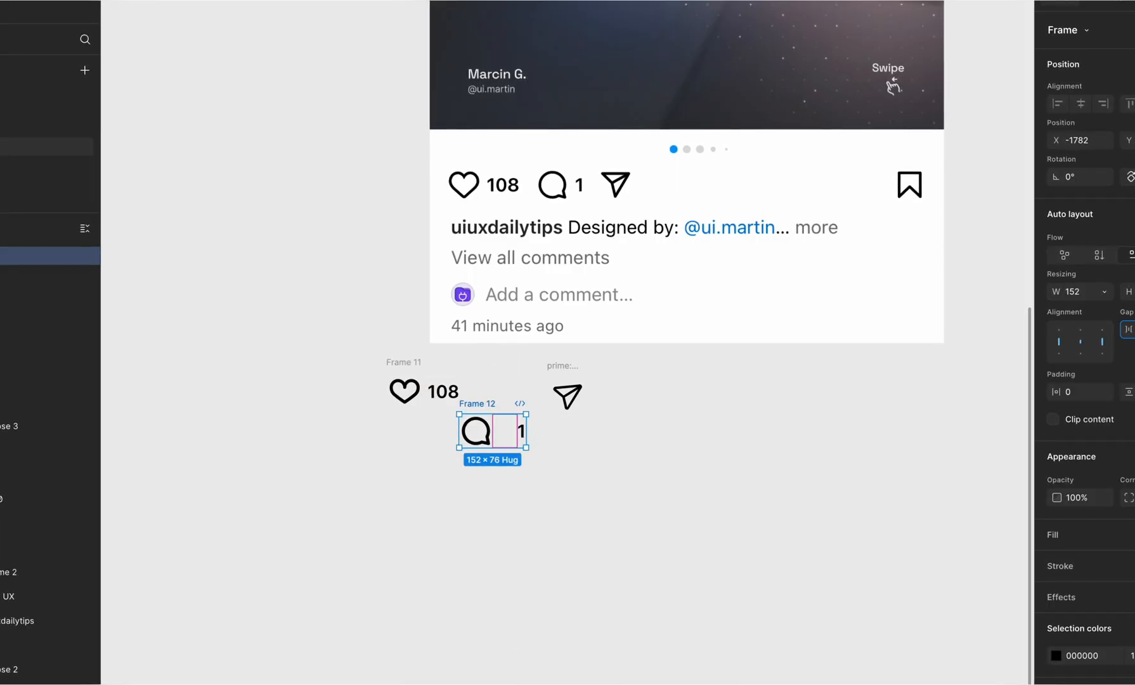
pyautogui.click(473, 420)
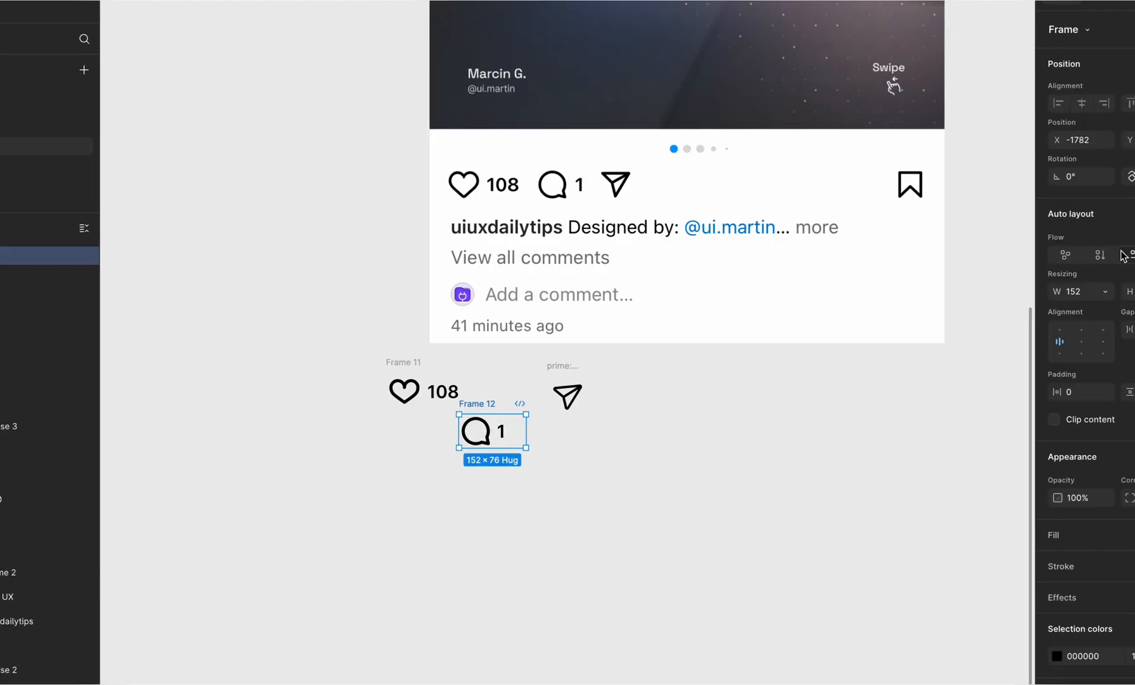
# Step: Line up the comment frame and the send icon in one row with the like frame
pyautogui.moveTo(472, 420); pyautogui.dragTo(497, 373)
pyautogui.click(565, 363)
pyautogui.moveTo(566, 363); pyautogui.dragTo(564, 360)
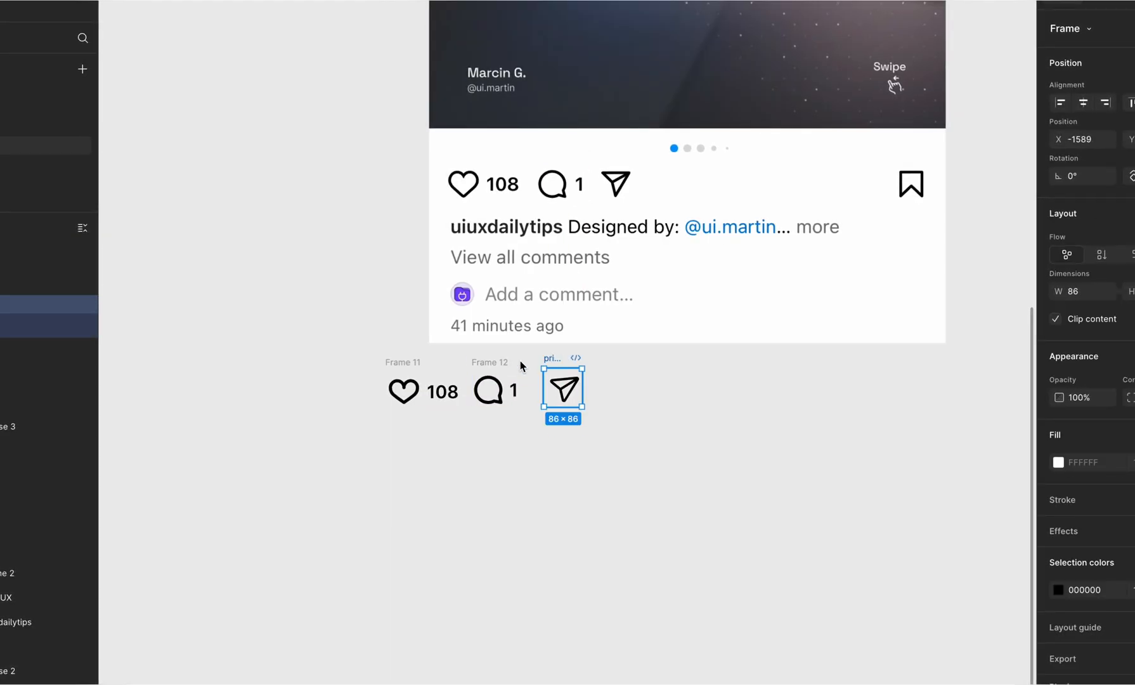
# Step: Combine the like frame, comment frame and send icon in an auto layout frame over the screenshot's icons, with a gap of 40
pyautogui.keyDown('shift'); pyautogui.click(408, 363); pyautogui.keyUp('shift')
pyautogui.click(408, 363)
pyautogui.keyDown('shift'); pyautogui.click(501, 364); pyautogui.keyUp('shift')
pyautogui.keyDown('shift'); pyautogui.click(546, 359); pyautogui.keyUp('shift')
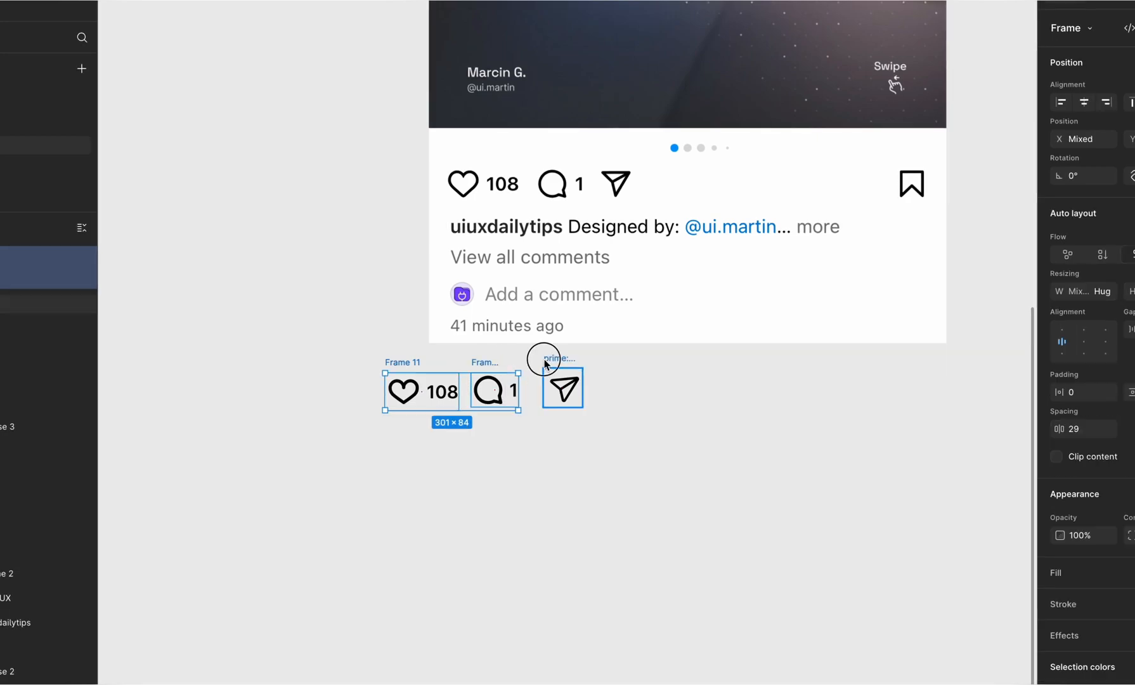
pyautogui.hotkey('shift', 'a')
pyautogui.moveTo(412, 357); pyautogui.dragTo(472, 152)
pyautogui.moveTo(529, 192)
pyautogui.write('40')
pyautogui.press('Return')
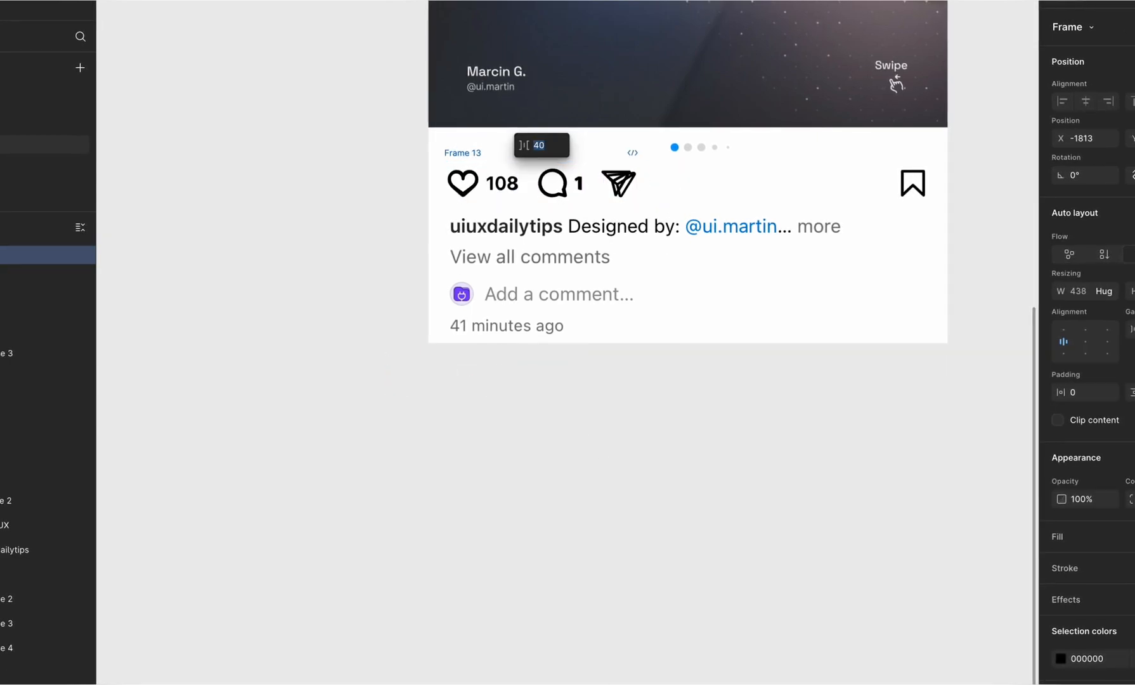
pyautogui.press('Escape')
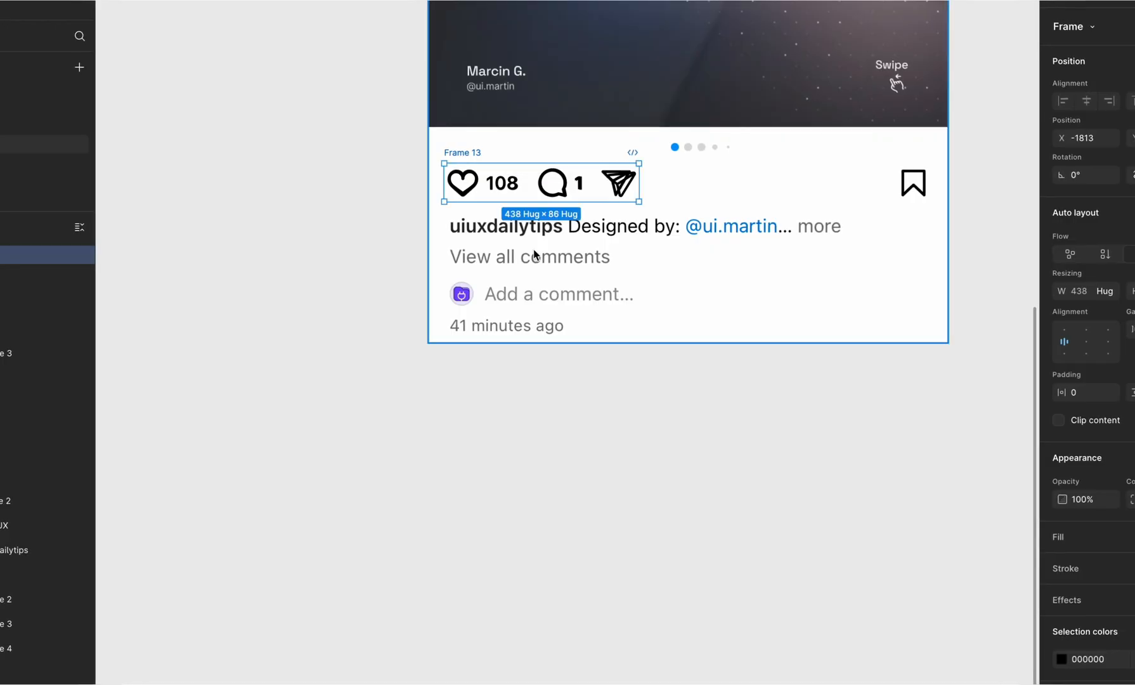
# Step: Set the rotation of the send icon's inner vector to -17°
pyautogui.scroll(-3, 550, 429)
pyautogui.scroll(7, 598, 286)
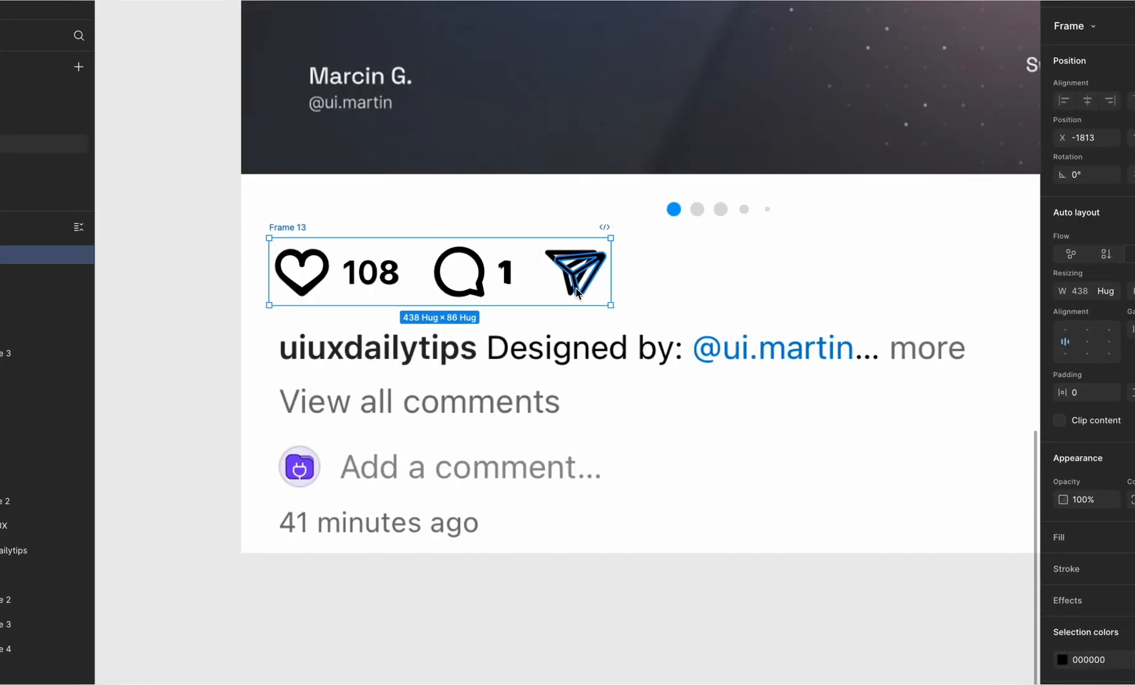
pyautogui.keyDown('super'); pyautogui.click(576, 287); pyautogui.keyUp('super')
pyautogui.write('-10')
pyautogui.press('Return')
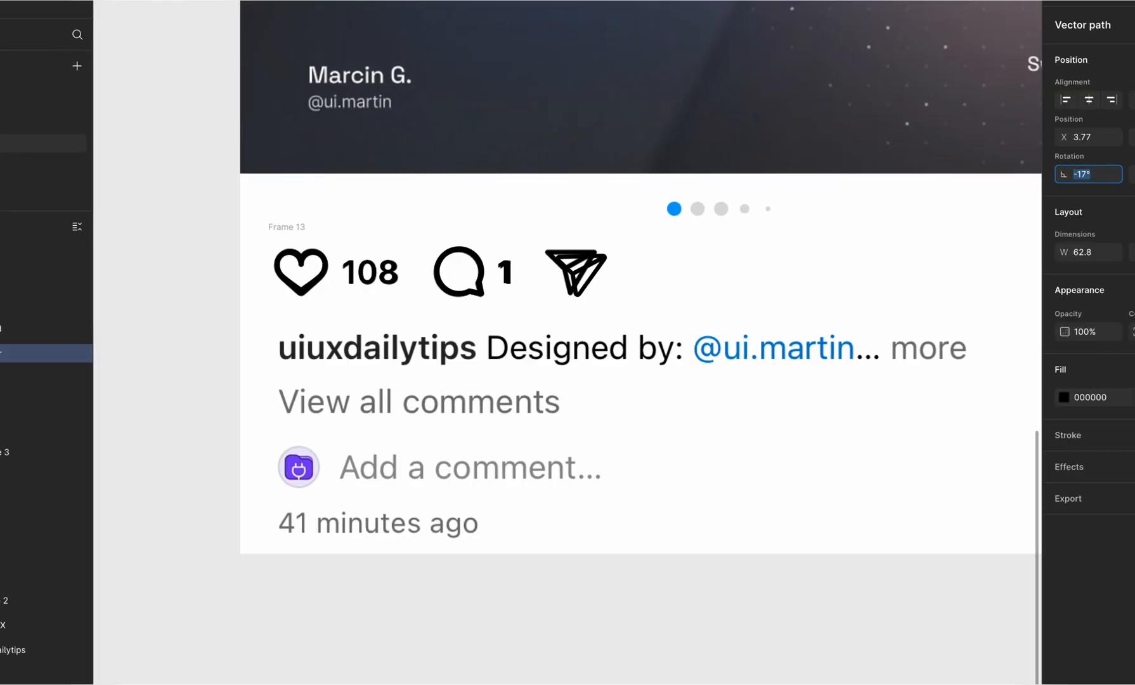
# Step: Nudge the icon row frame left to X -1824 to match its send icon to the screenshot's
pyautogui.click(532, 266)
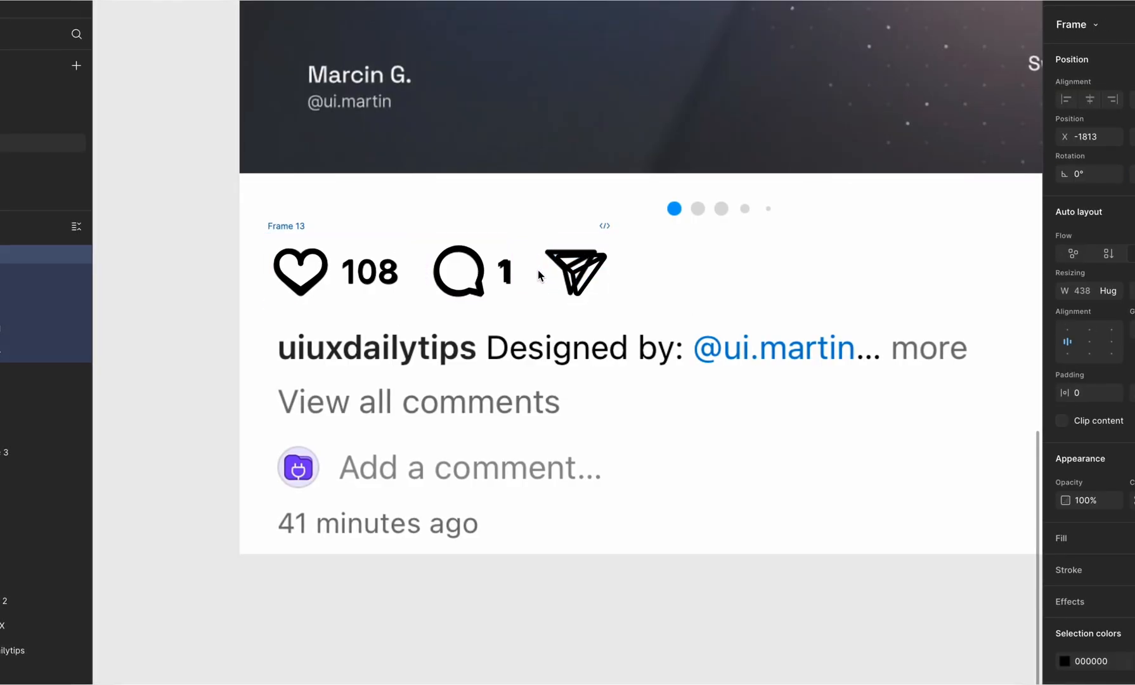
pyautogui.press('Left')
pyautogui.press('Left')
pyautogui.press('Left')
pyautogui.press('Left')
pyautogui.press('Left')
pyautogui.press('Left')
pyautogui.press('Left')
pyautogui.press('Left')
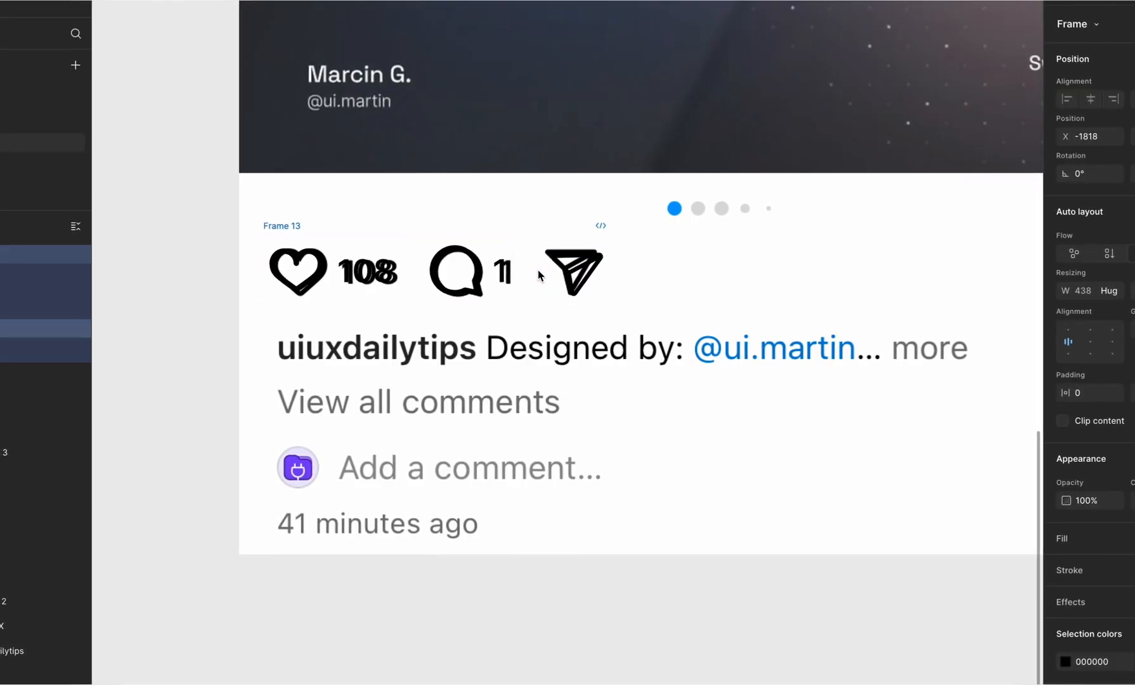
# Step: Set the gap between the icon row's items to 36
pyautogui.click(1134, 329)
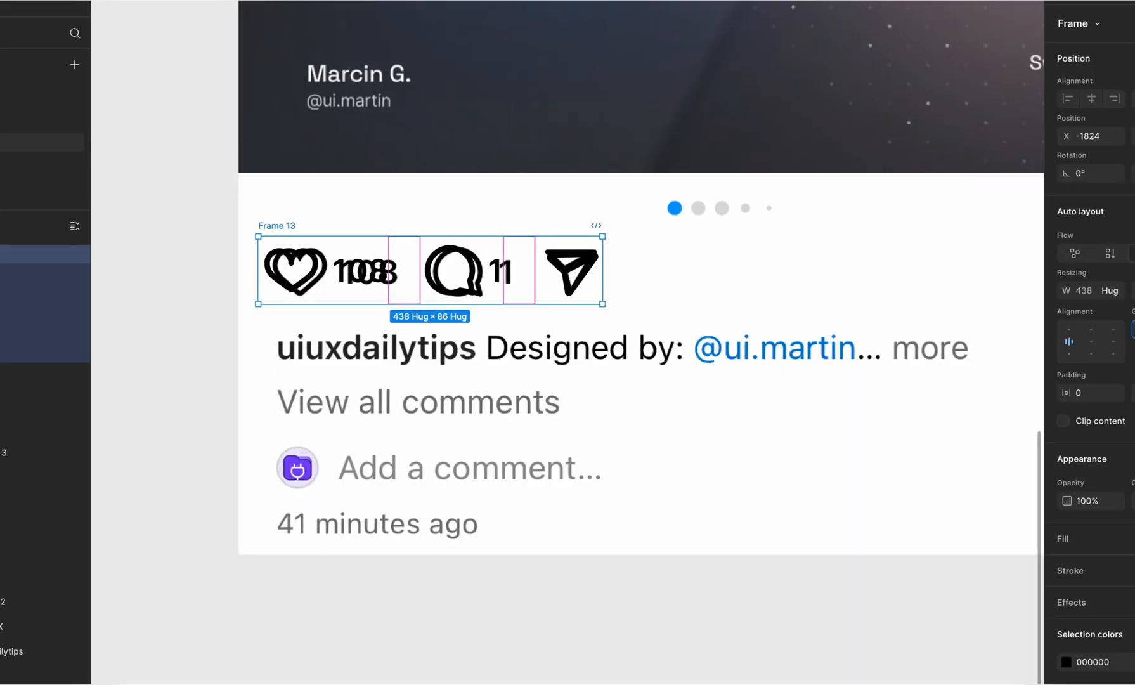
pyautogui.press('Down')
pyautogui.press('Down')
pyautogui.press('Down')
pyautogui.press('Down')
# Step: Move the finished icon row frame onto the empty canvas below the post screenshot
pyautogui.click(284, 227)
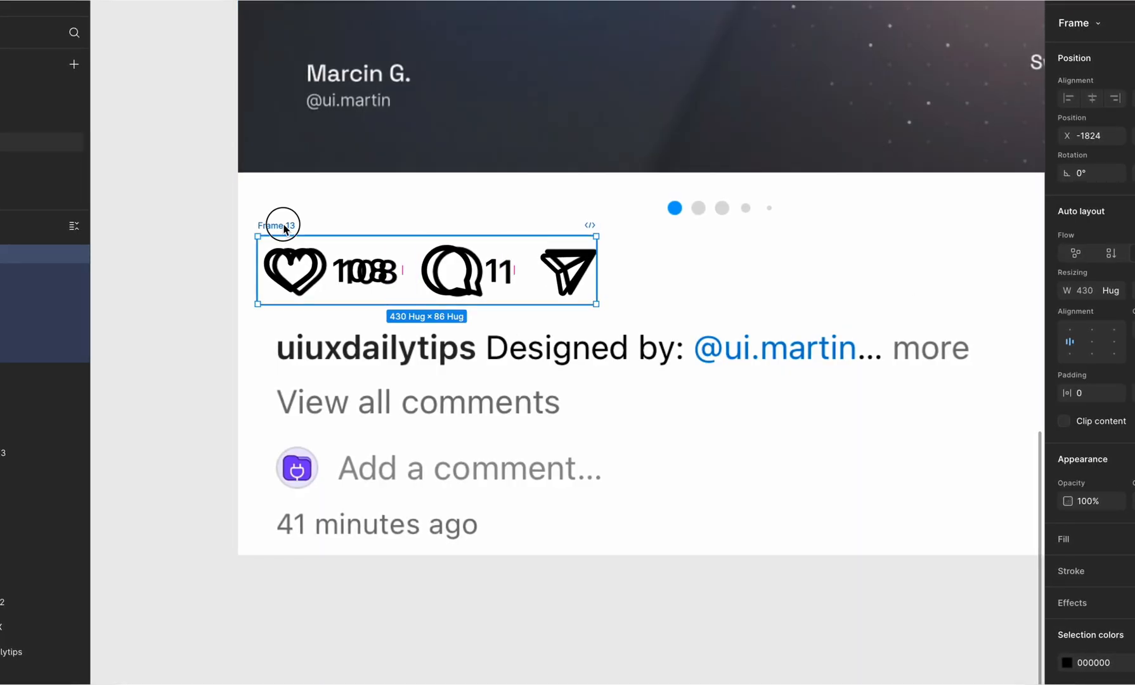
pyautogui.moveTo(283, 227); pyautogui.dragTo(291, 359)
pyautogui.scroll(-5, 296, 228)
pyautogui.scroll(3, 291, 359)
pyautogui.scroll(-8, 291, 359)
pyautogui.scroll(5, 291, 359)
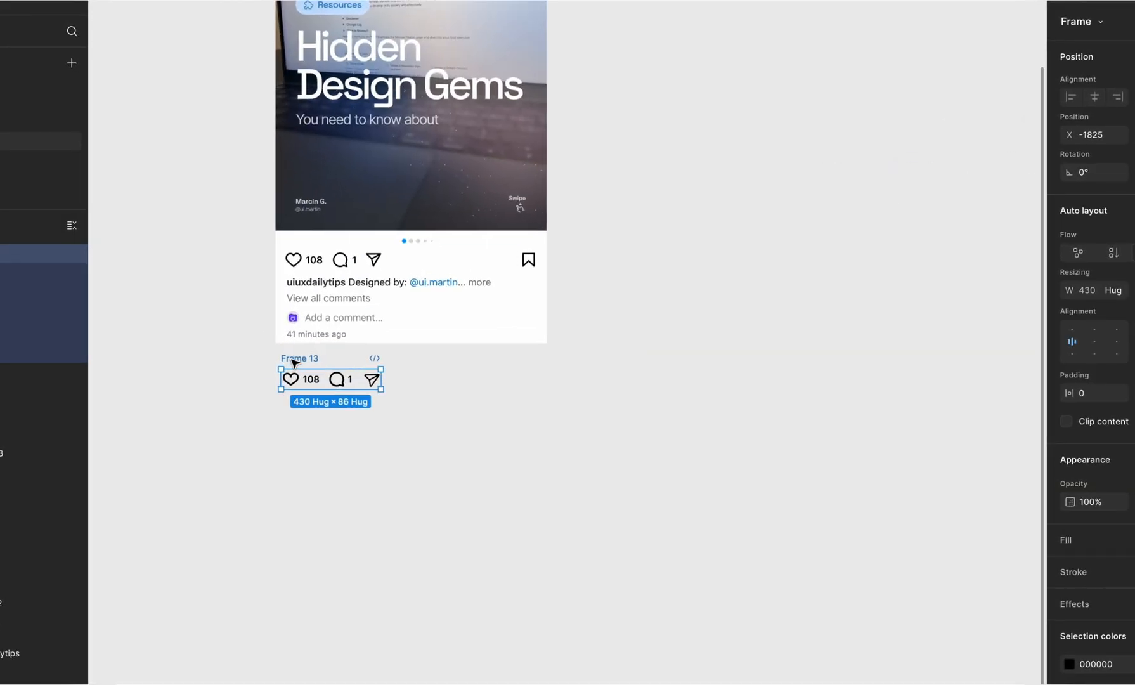
pyautogui.scroll(3, 294, 362)
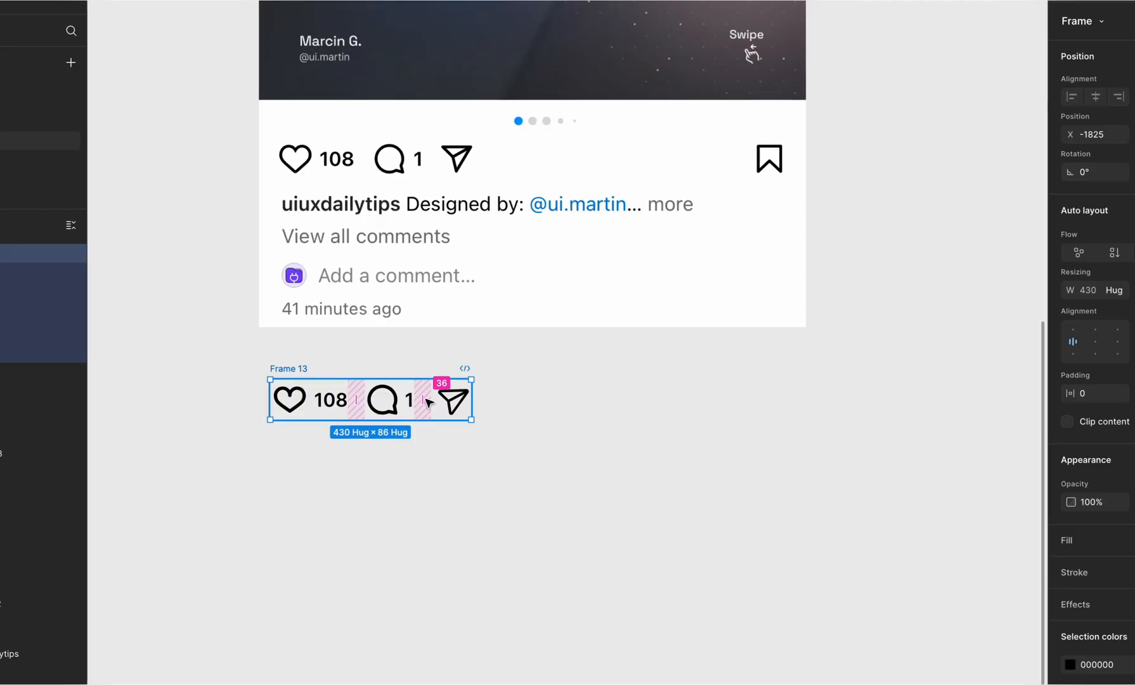
# Step: Place a copy of the recreated header's "uiuxdailytips" username text below the icon row
pyautogui.scroll(-5, 426, 399)
pyautogui.keyDown('super'); pyautogui.click(451, 44); pyautogui.keyUp('super')
pyautogui.moveTo(451, 43); pyautogui.dragTo(438, 551)
pyautogui.scroll(8, 437, 550)
pyautogui.moveTo(436, 634); pyautogui.dragTo(428, 309)
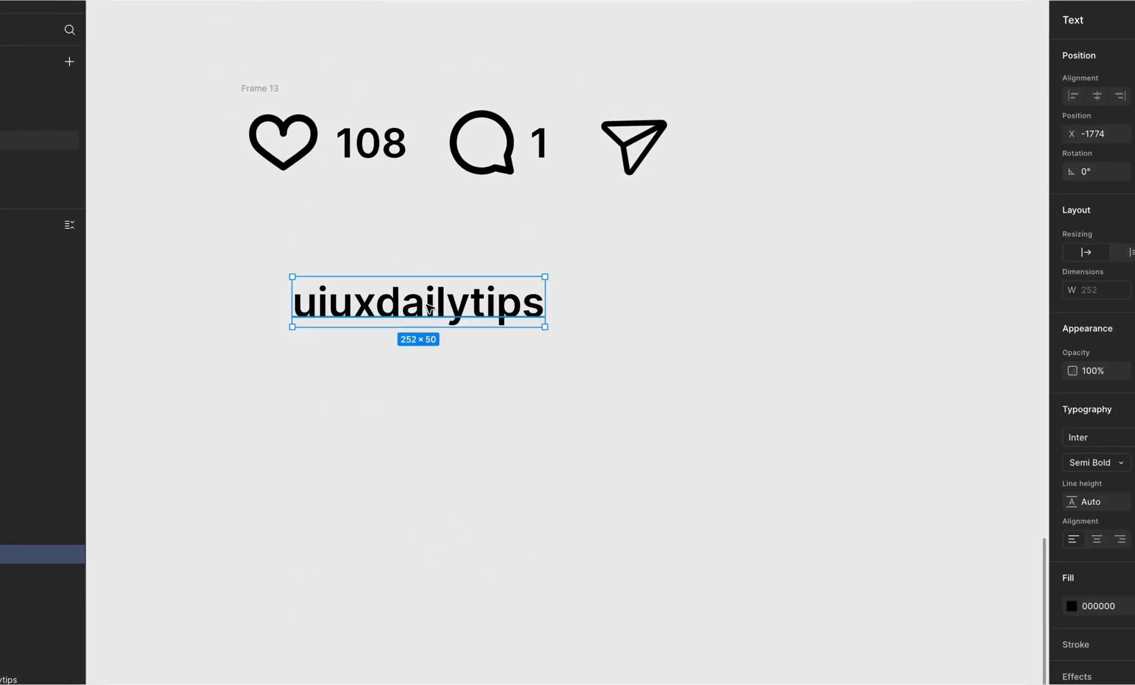
pyautogui.scroll(-3, 427, 309)
pyautogui.scroll(2, 427, 309)
pyautogui.scroll(2, 427, 313)
# Step: Duplicate the username text to its right and change the copy to "Designed by:"
pyautogui.moveTo(426, 498); pyautogui.dragTo(573, 476)
pyautogui.doubleClick(573, 476)
pyautogui.write('Designed by:')
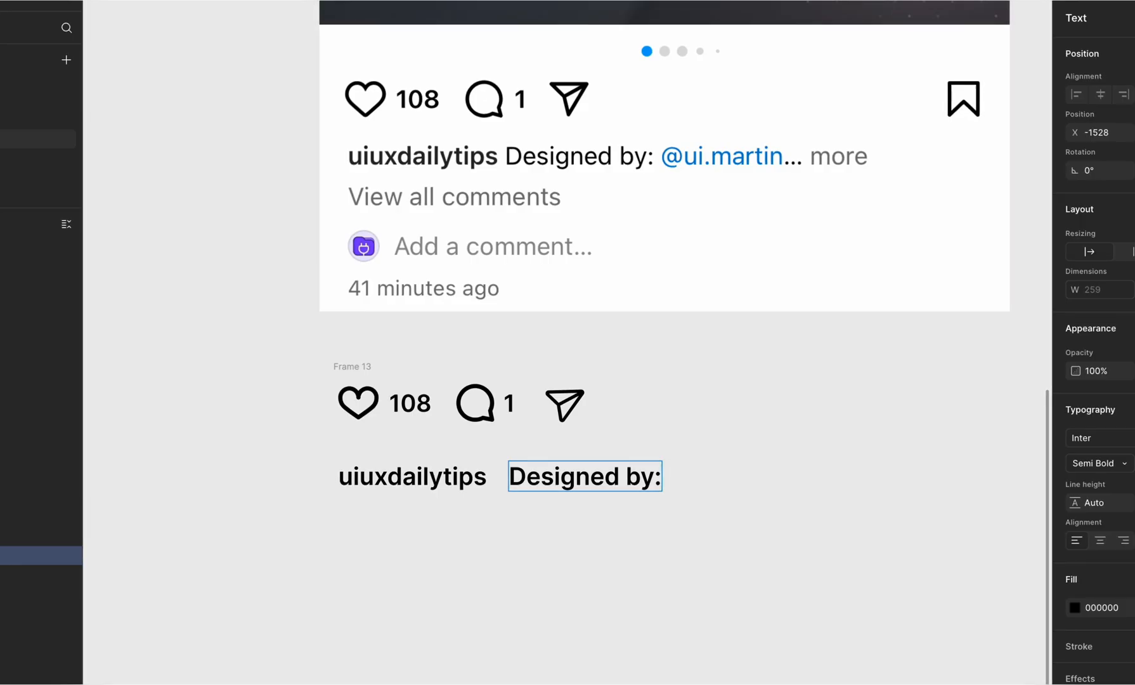
# Step: Duplicate the "Designed by:" text to its right and change the copy to the designer's handle shown in the screenshot
pyautogui.keyDown('alt'); pyautogui.moveTo(588, 475); pyautogui.dragTo(761, 485); pyautogui.keyUp('alt')
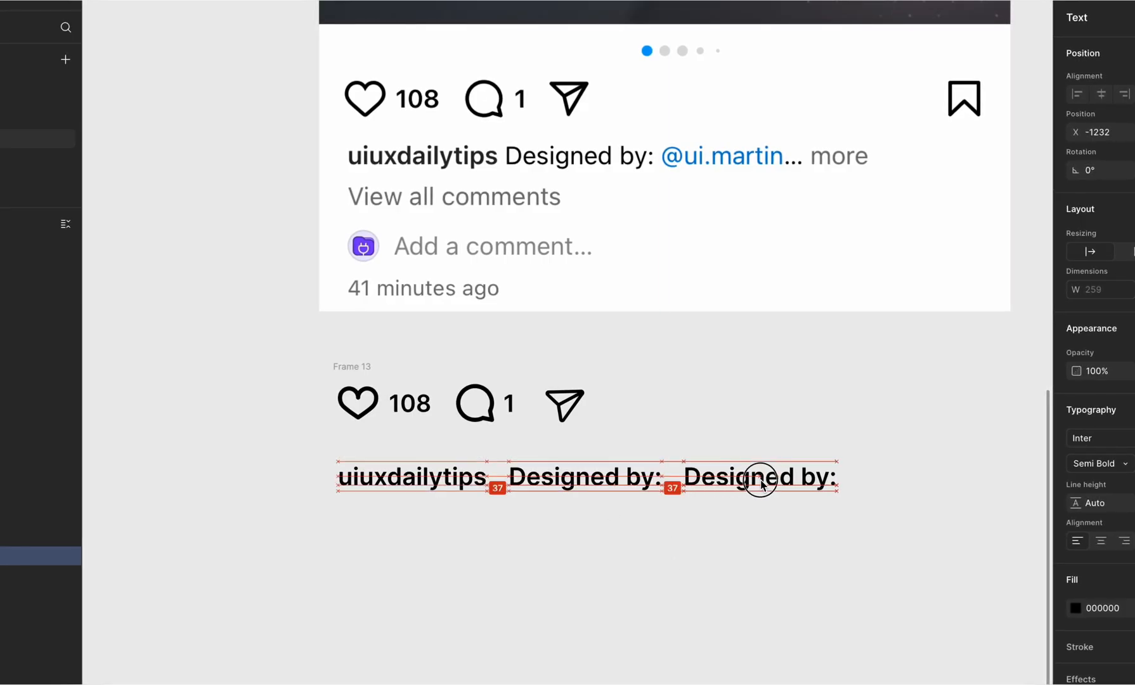
pyautogui.doubleClick(766, 486)
pyautogui.write('@ui.martin...')
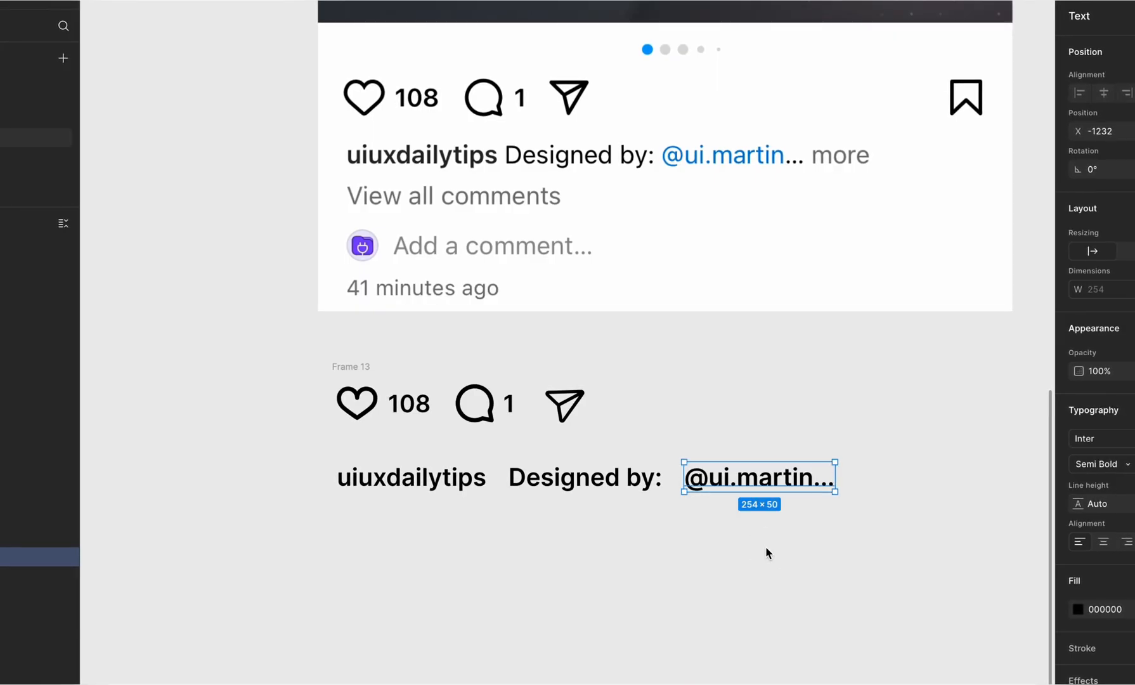
# Step: Duplicate the designer handle text to its right and change the copy to "more"
pyautogui.keyDown('alt'); pyautogui.moveTo(764, 472); pyautogui.dragTo(924, 481); pyautogui.keyUp('alt')
pyautogui.doubleClick(924, 478)
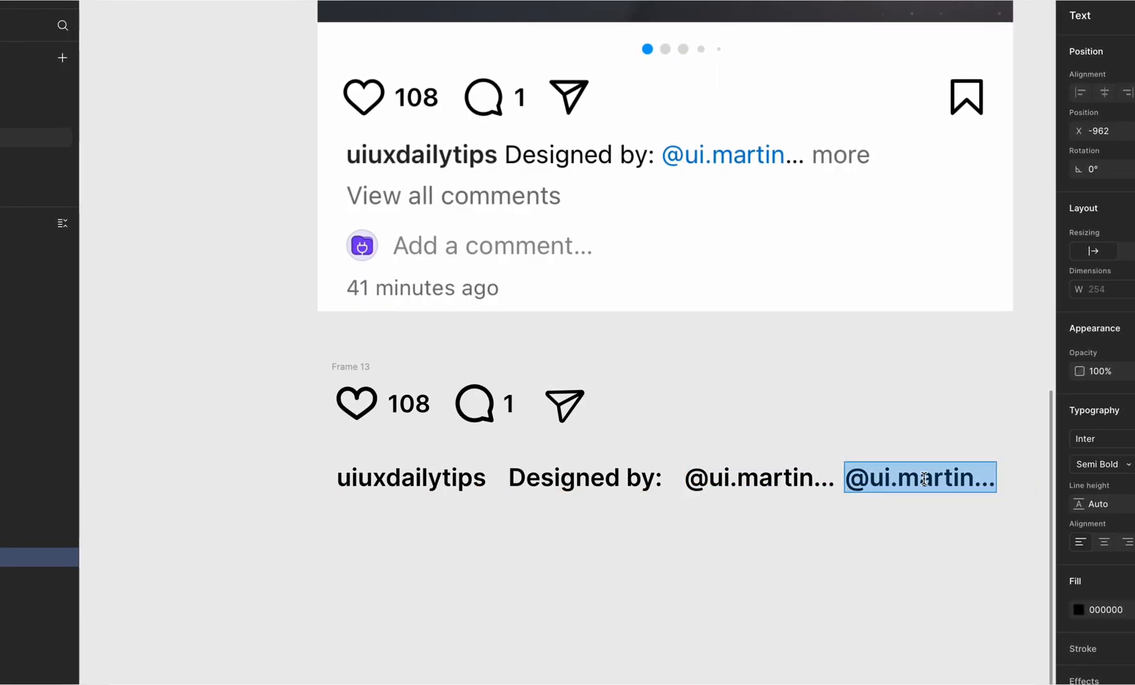
pyautogui.write('more')
pyautogui.click(905, 558)
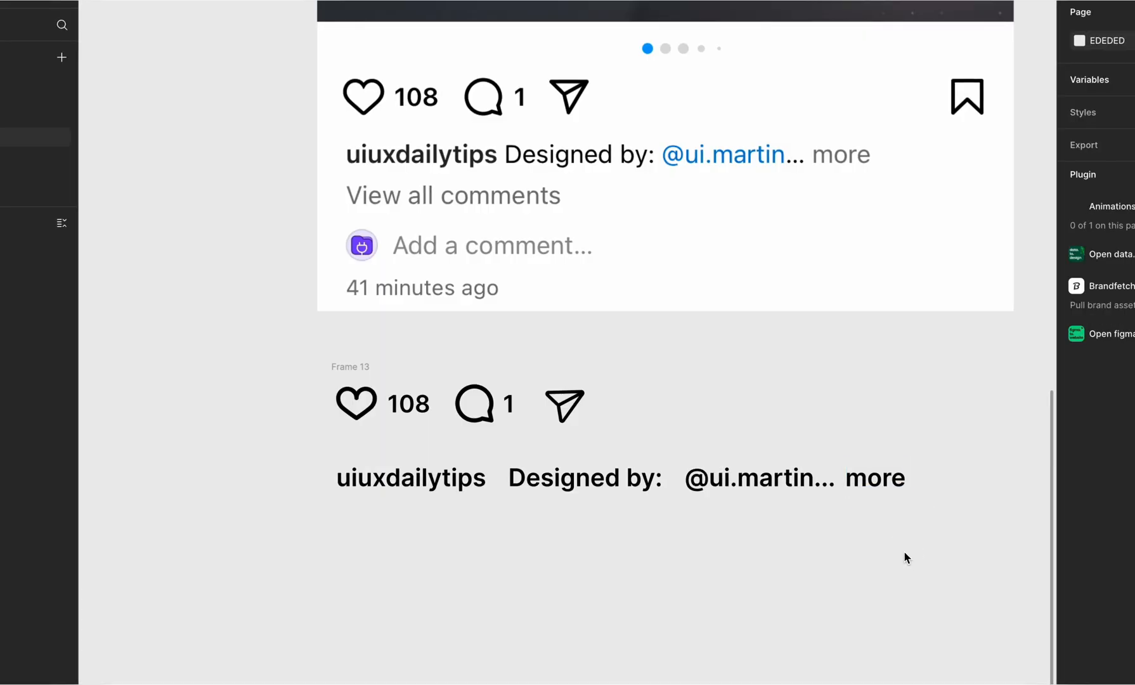
# Step: Set the font weight of the "Designed by:", designer handle and "more" texts to Regular
pyautogui.click(584, 477)
pyautogui.click(1101, 463)
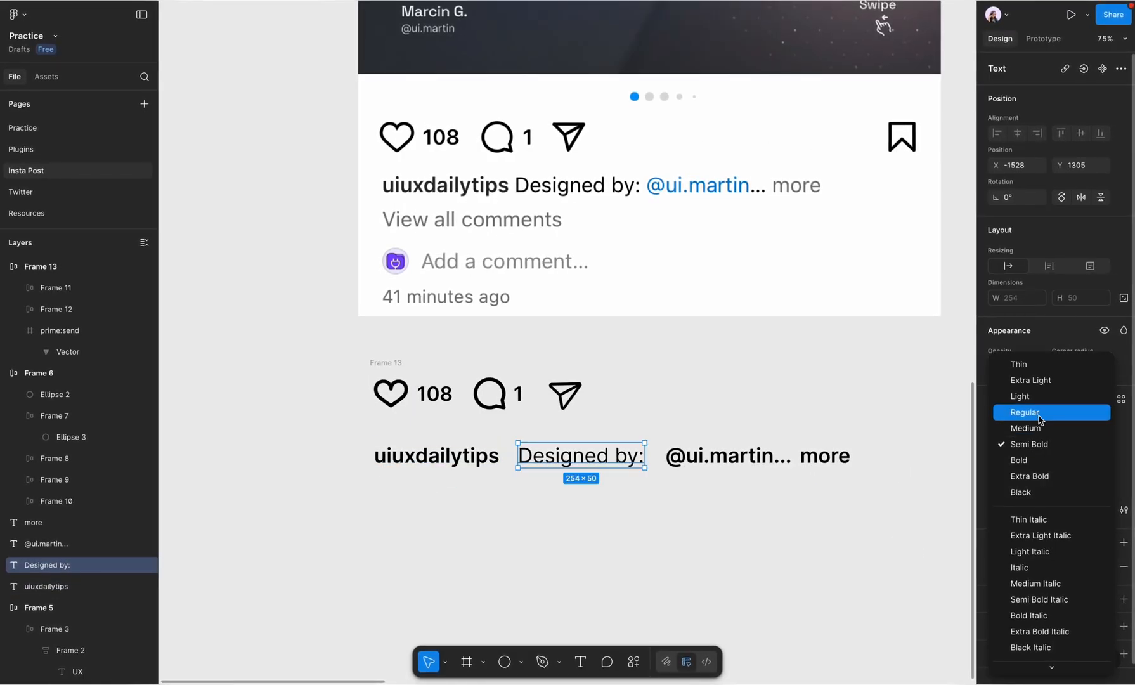
pyautogui.click(1044, 413)
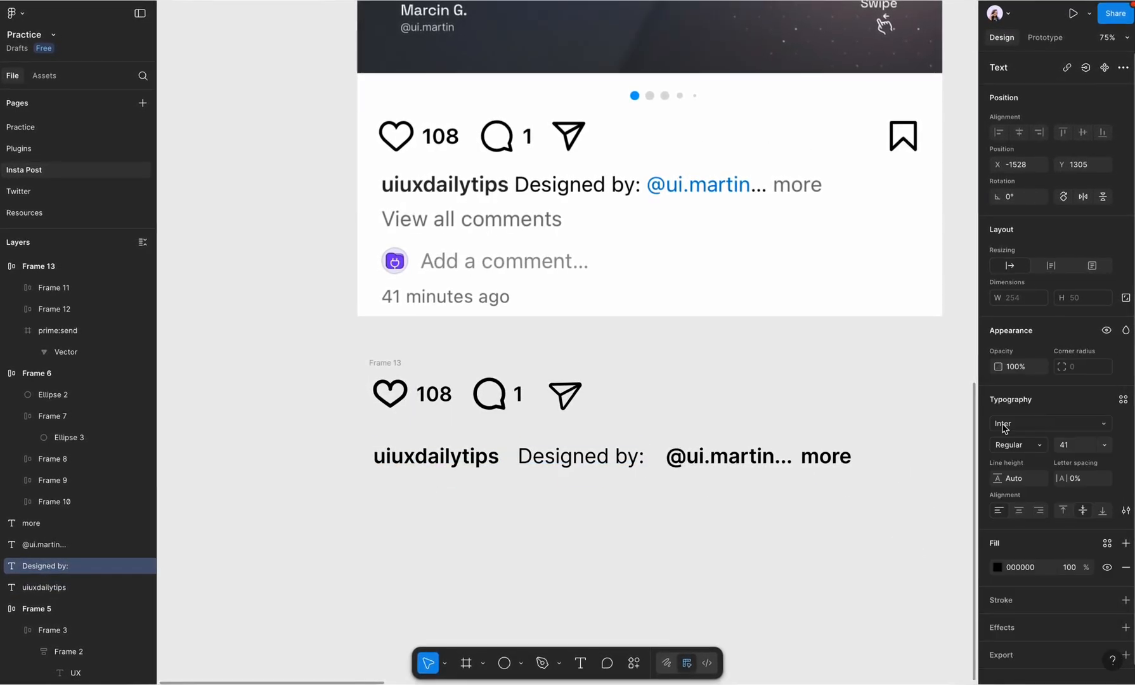
pyautogui.click(729, 457)
pyautogui.keyDown('shift'); pyautogui.click(824, 456); pyautogui.keyUp('shift')
pyautogui.click(1027, 476)
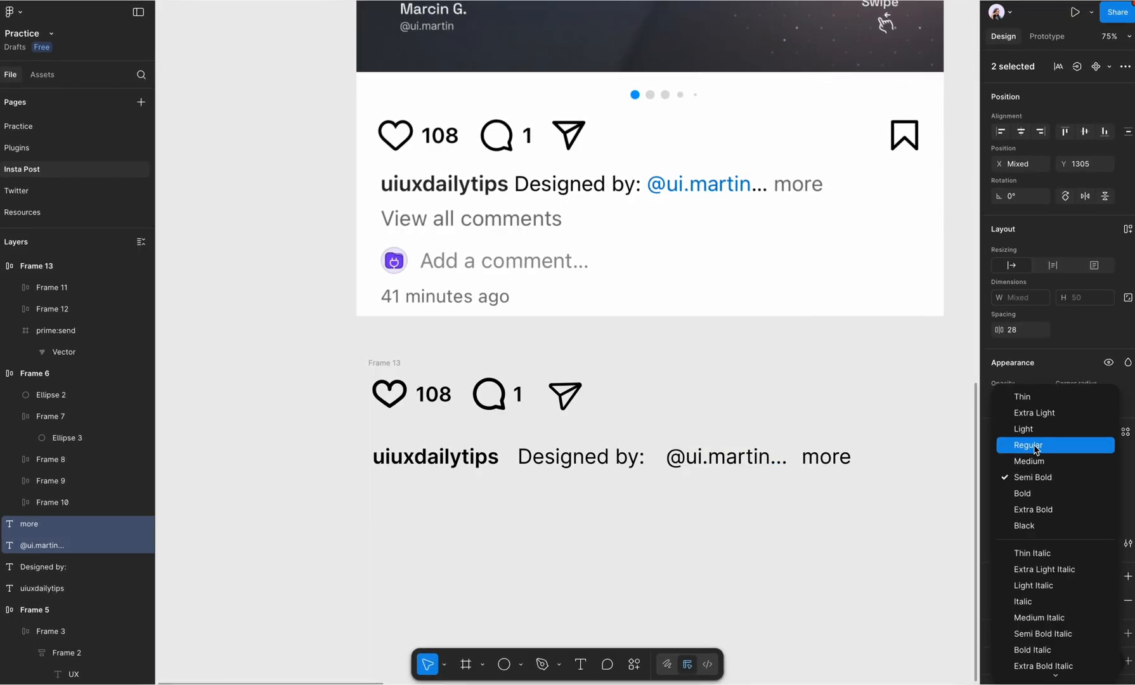
pyautogui.click(1028, 444)
pyautogui.click(826, 505)
# Step: Split the "..." off the designer handle into its own text and join both pieces in a horizontal auto layout
pyautogui.click(759, 464)
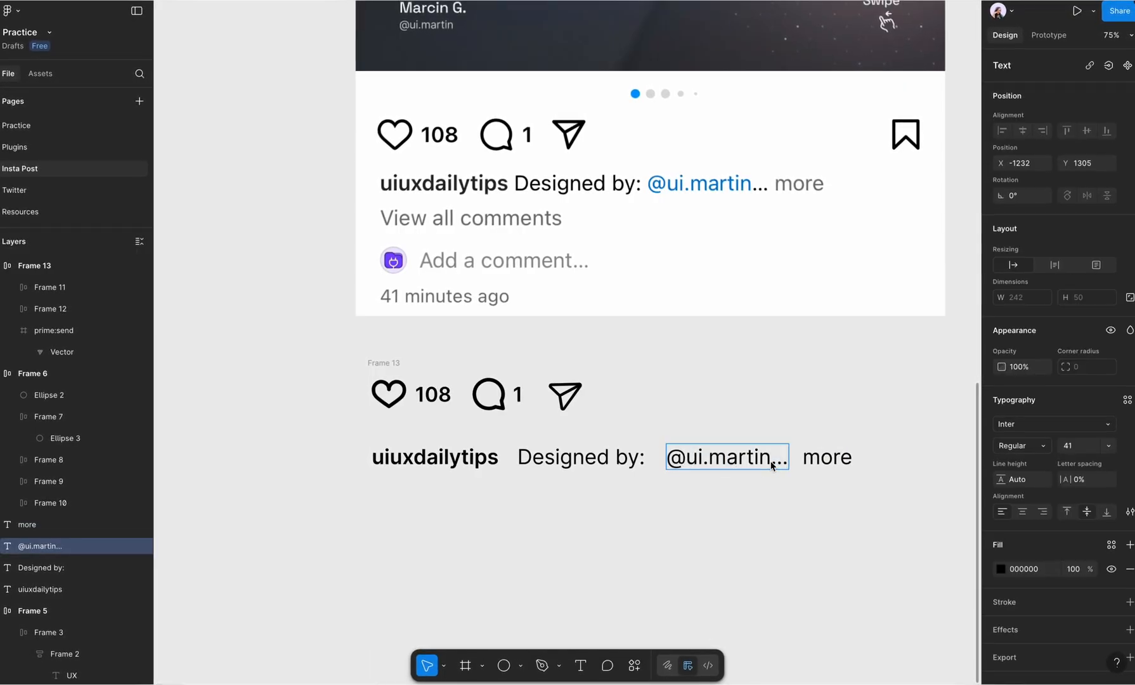
pyautogui.doubleClick(772, 465)
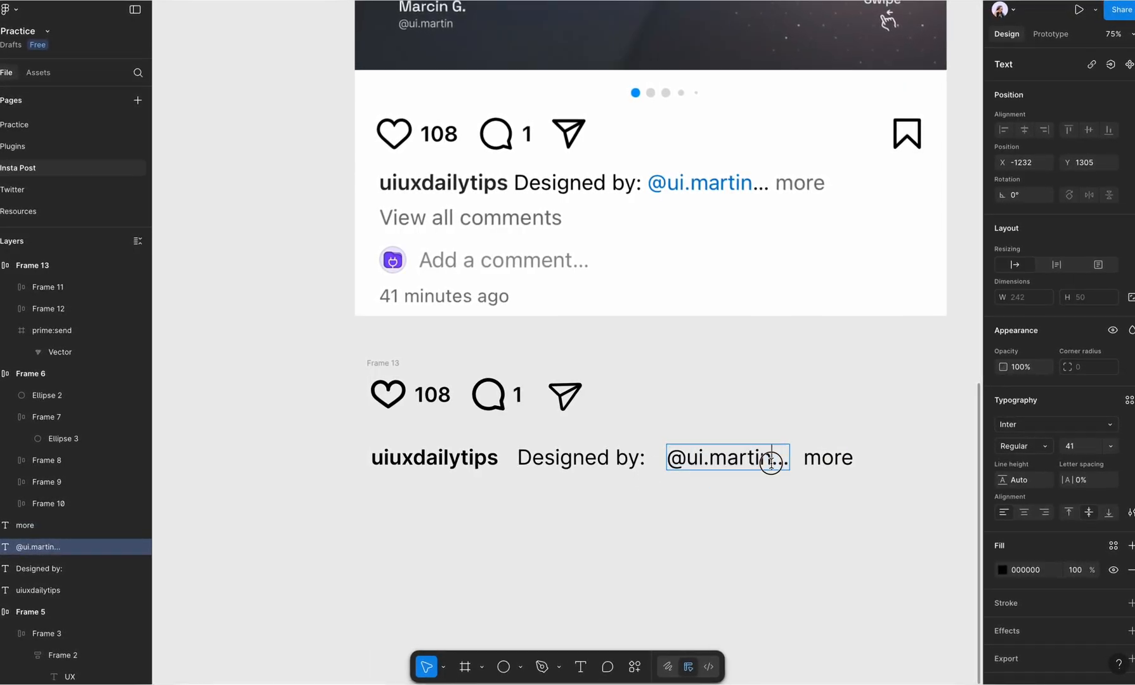
pyautogui.moveTo(730, 459); pyautogui.dragTo(787, 469)
pyautogui.press('Return')
pyautogui.write('...')
pyautogui.click(682, 543)
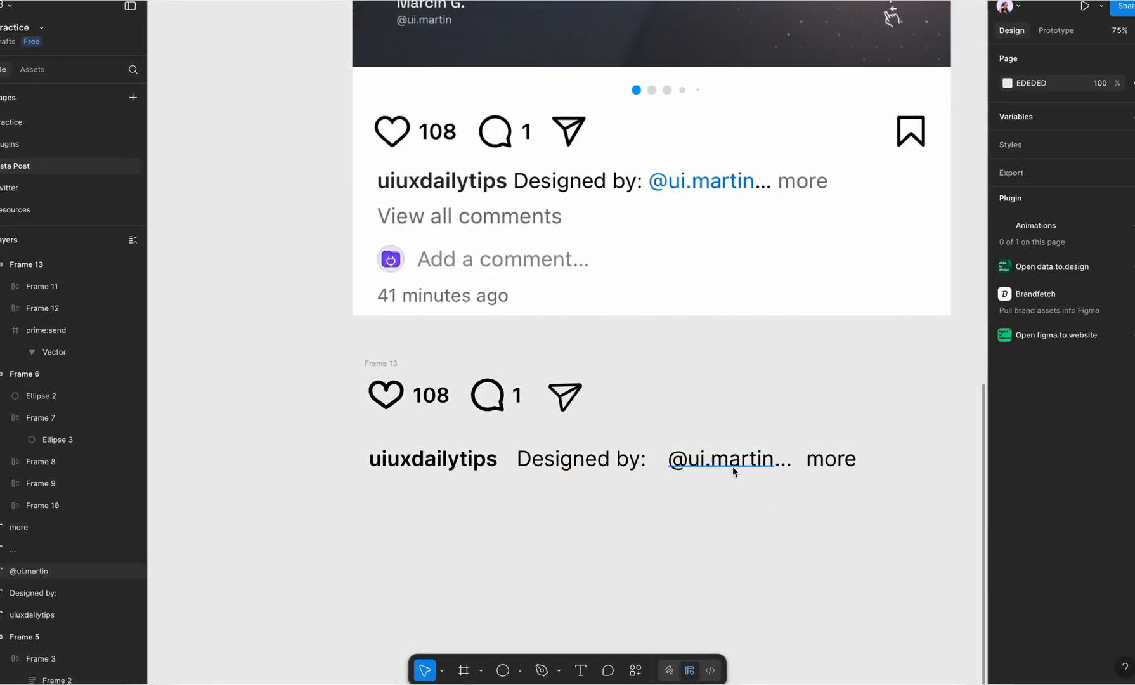
pyautogui.hotkey('shift', 'a')
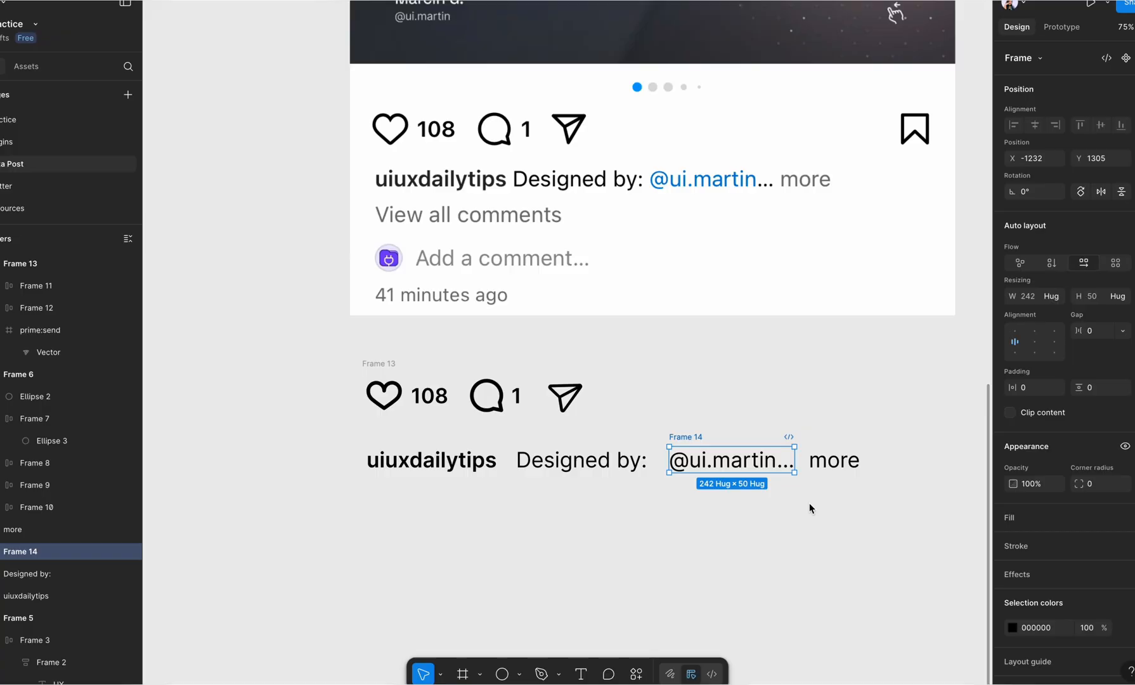
# Step: Recolour the "more" text with the grey 737373 sampled from the word "more" in the screenshot
pyautogui.click(836, 458)
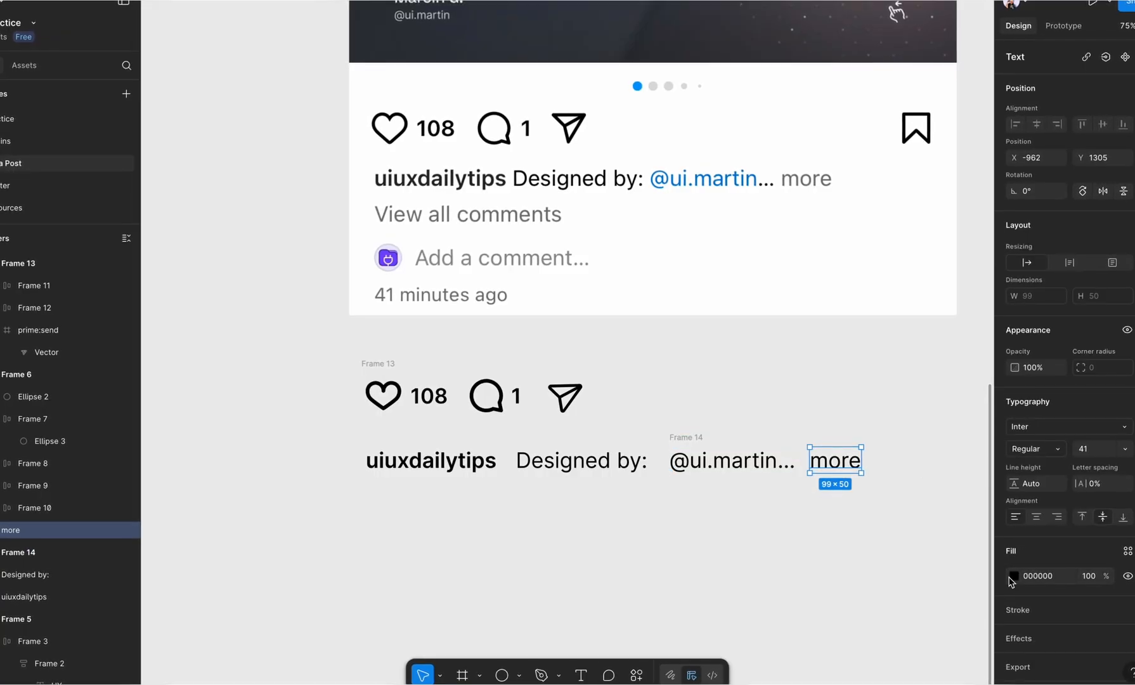
pyautogui.click(1013, 578)
pyautogui.scroll(10, 818, 163)
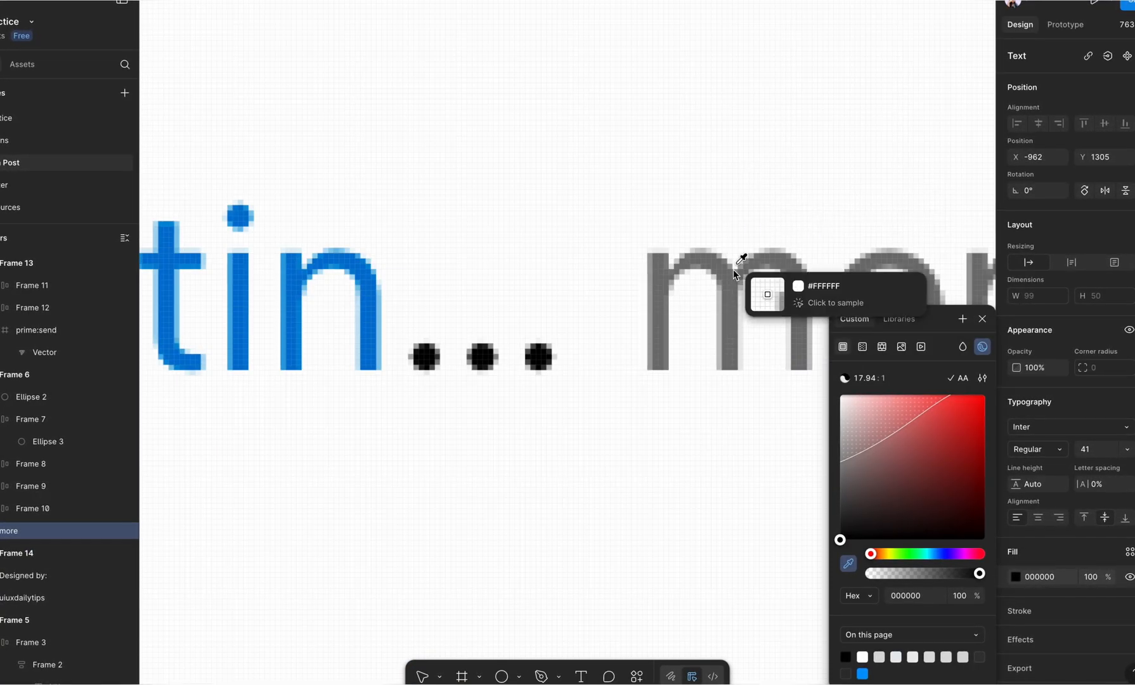
pyautogui.click(733, 279)
pyautogui.scroll(-10, 732, 279)
pyautogui.click(737, 435)
# Step: Recolour only the designer handle text with the blue 0076D2 sampled from the screenshot's handle, leaving out the "..."
pyautogui.hscroll(2, 737, 435)
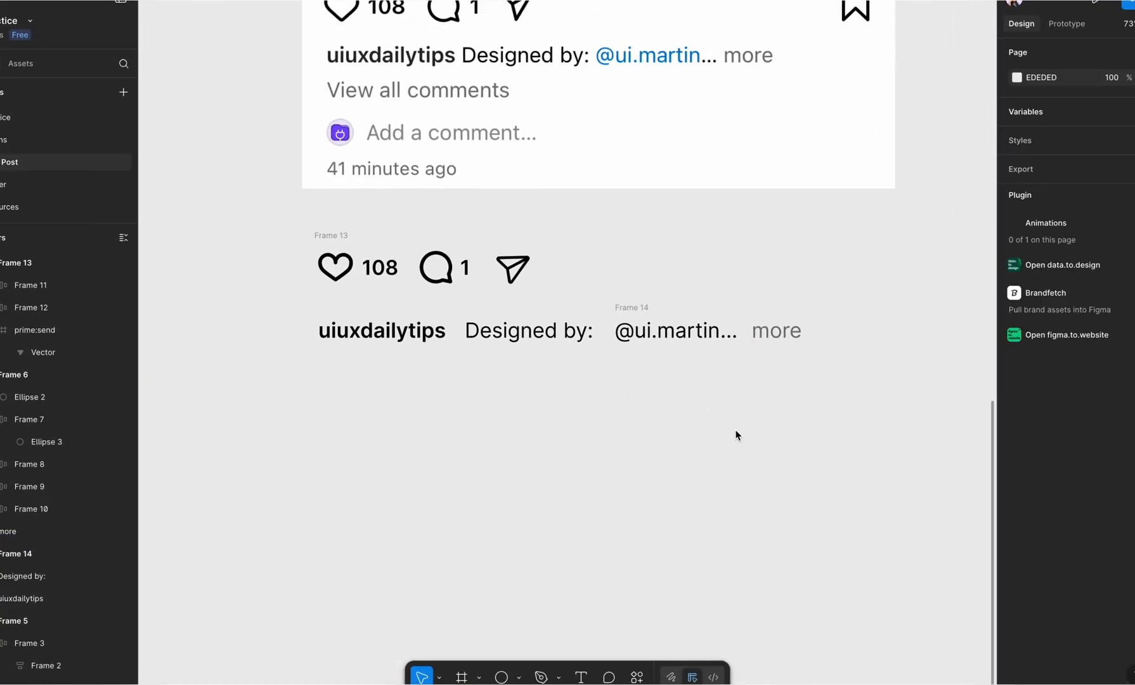
pyautogui.click(634, 303)
pyautogui.click(1018, 631)
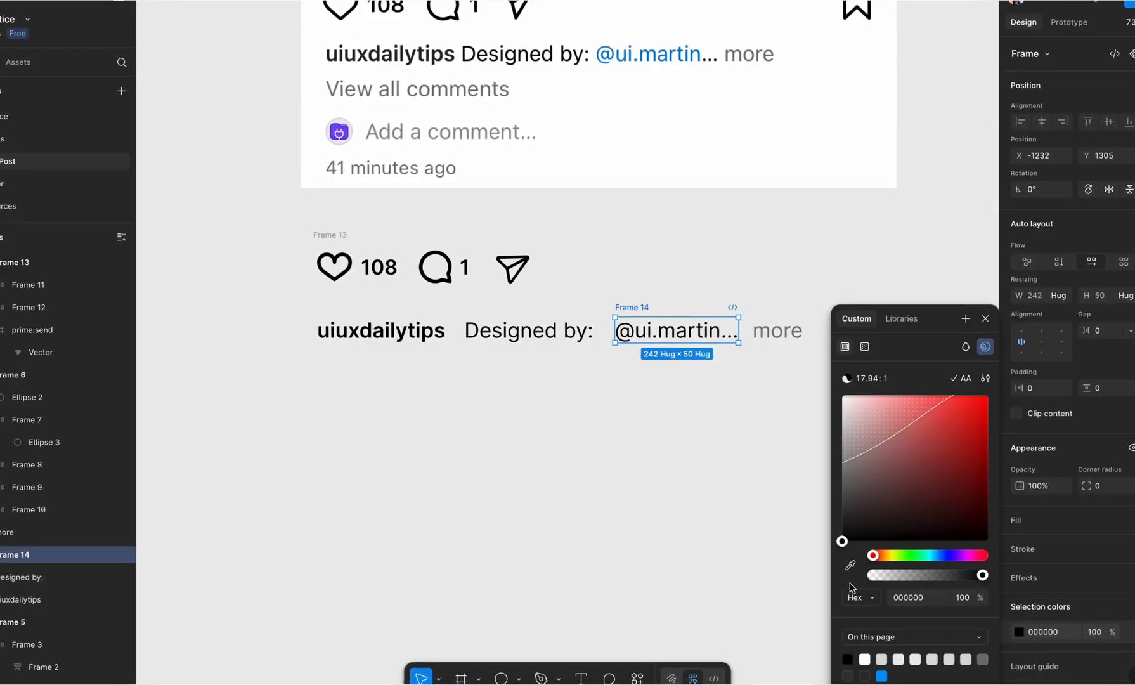
pyautogui.doubleClick(699, 338)
pyautogui.click(1019, 579)
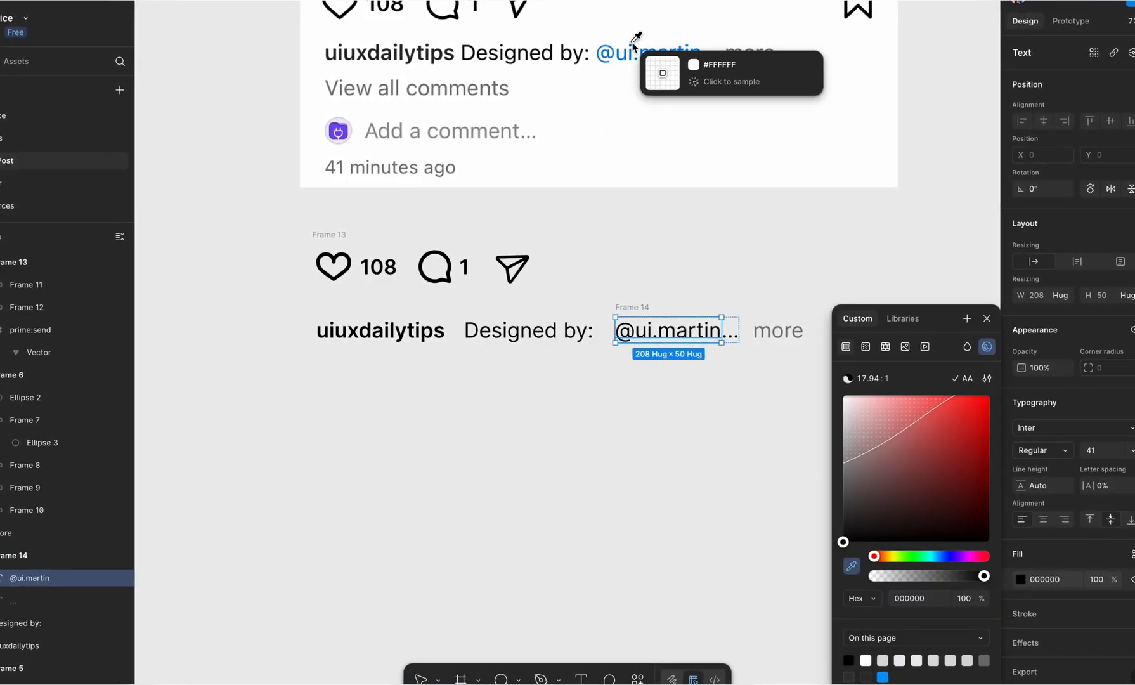
pyautogui.scroll(10, 631, 45)
pyautogui.click(611, 163)
pyautogui.scroll(-10, 610, 164)
pyautogui.click(665, 363)
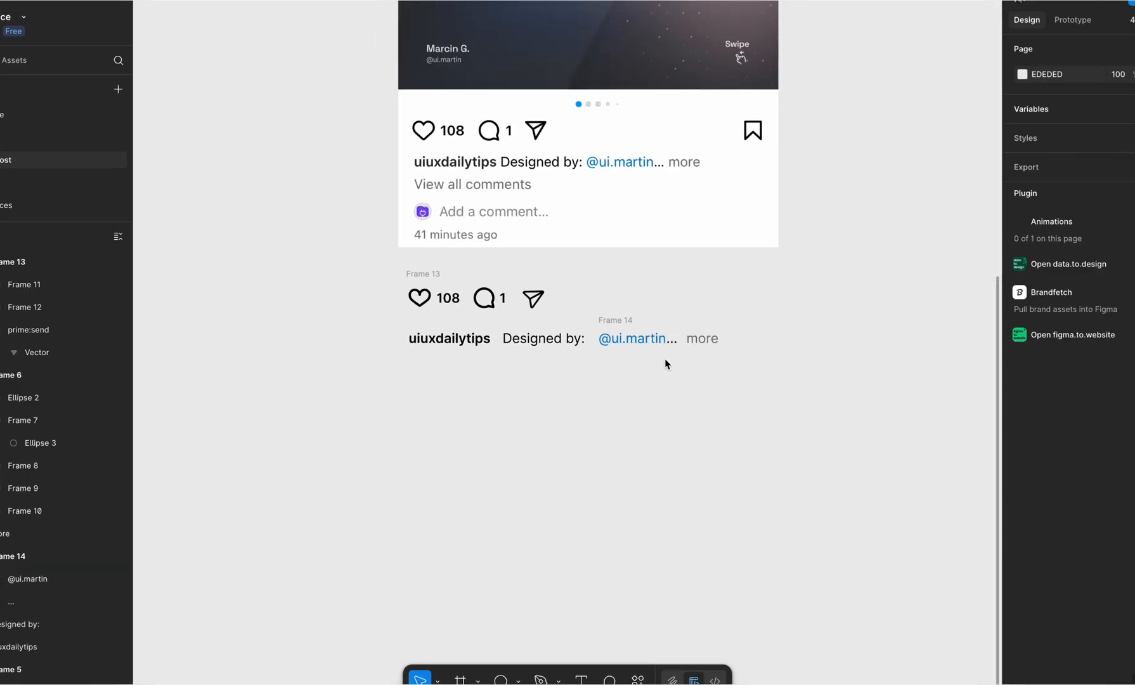
# Step: Combine the designer handle frame and the "more" text in a horizontal auto layout with a gap of 12
pyautogui.scroll(5, 664, 358)
pyautogui.scroll(-3, 672, 319)
pyautogui.click(515, 433)
pyautogui.click(601, 436)
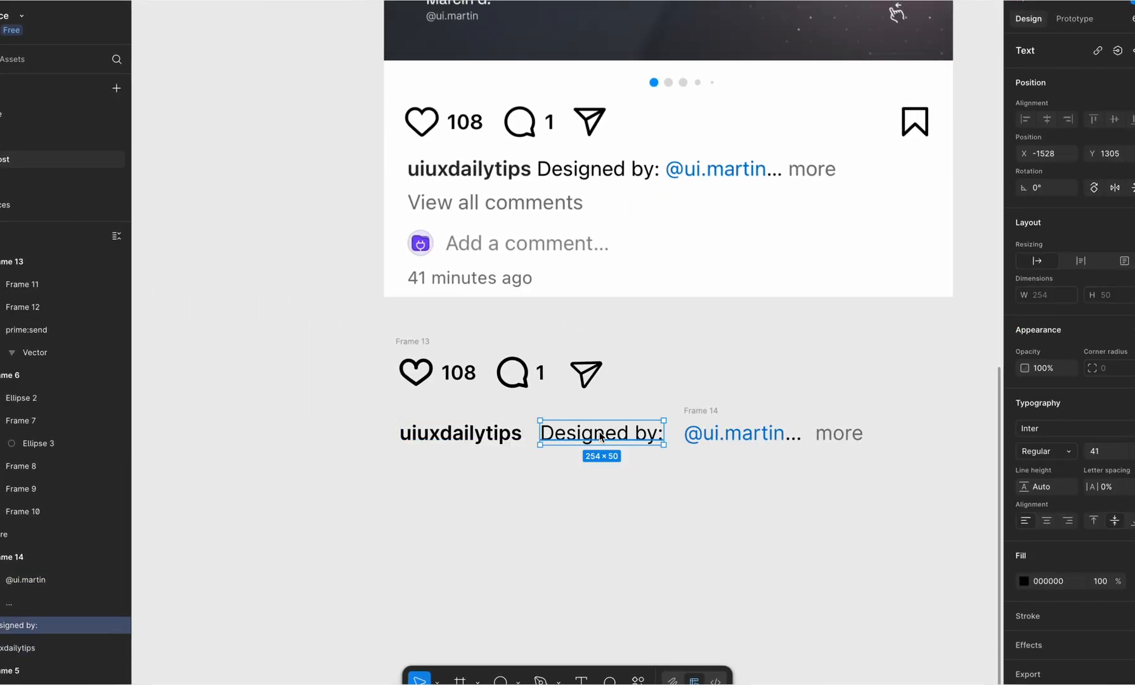
pyautogui.click(748, 436)
pyautogui.click(717, 412)
pyautogui.keyDown('shift'); pyautogui.click(849, 437); pyautogui.keyUp('shift')
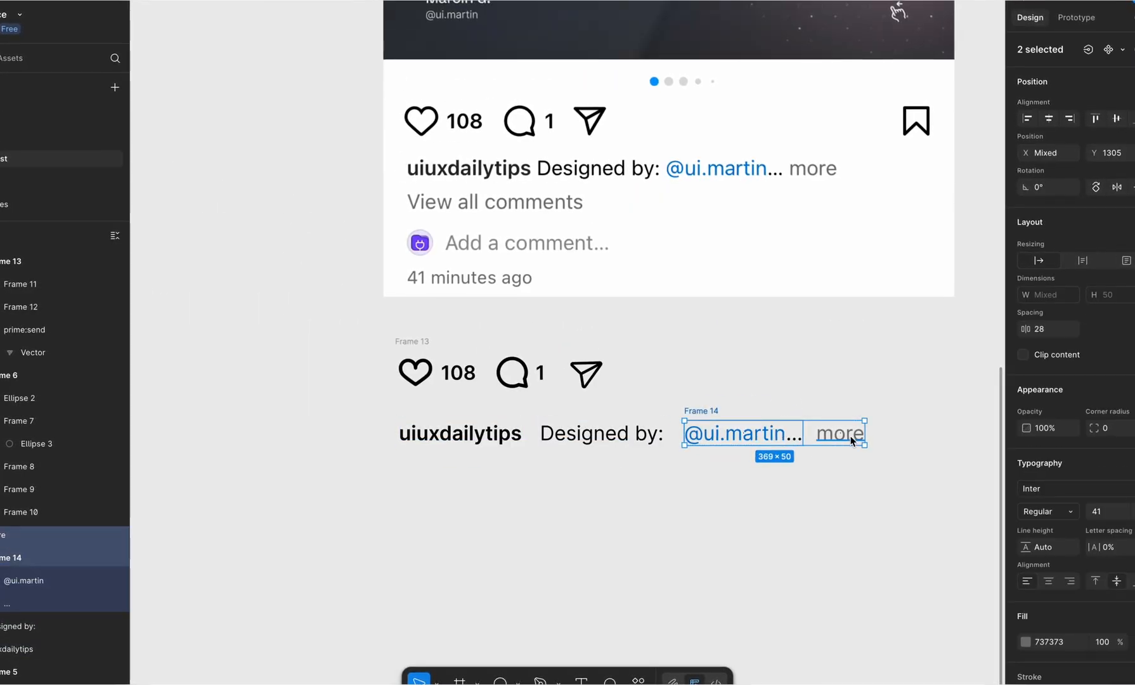
pyautogui.hotkey('shift', 'a')
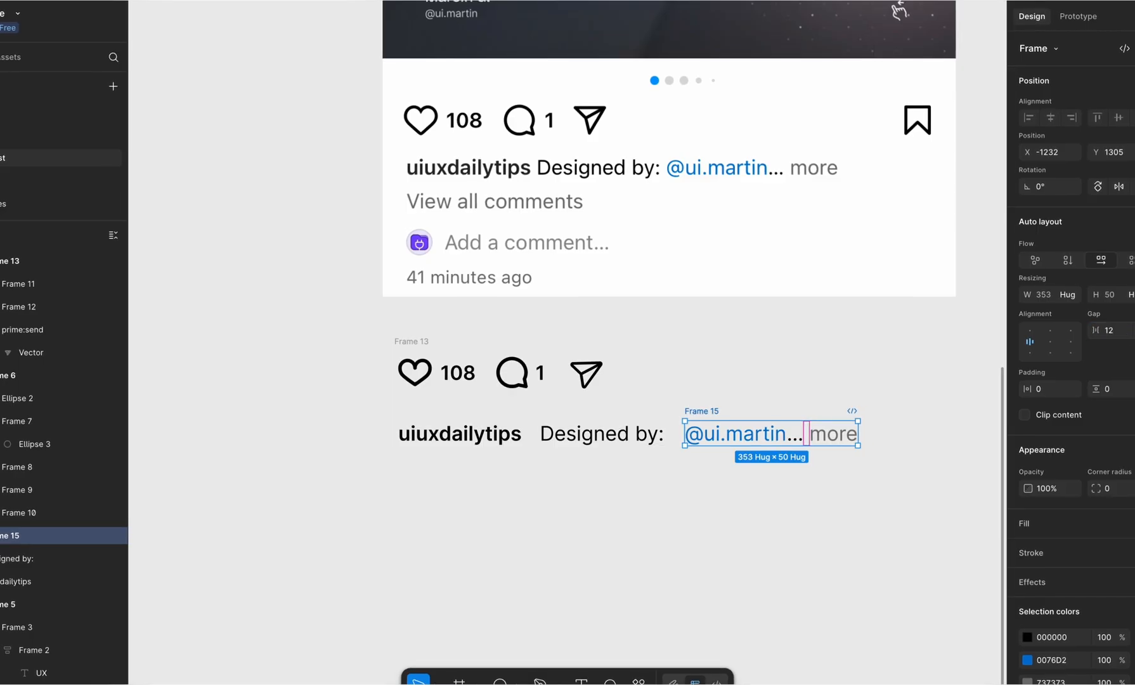
pyautogui.click(807, 471)
# Step: Combine the "Designed by:" text and the handle-and-"more" frame in a horizontal auto layout with a gap of 12
pyautogui.click(699, 410)
pyautogui.keyDown('shift'); pyautogui.click(612, 436); pyautogui.keyUp('shift')
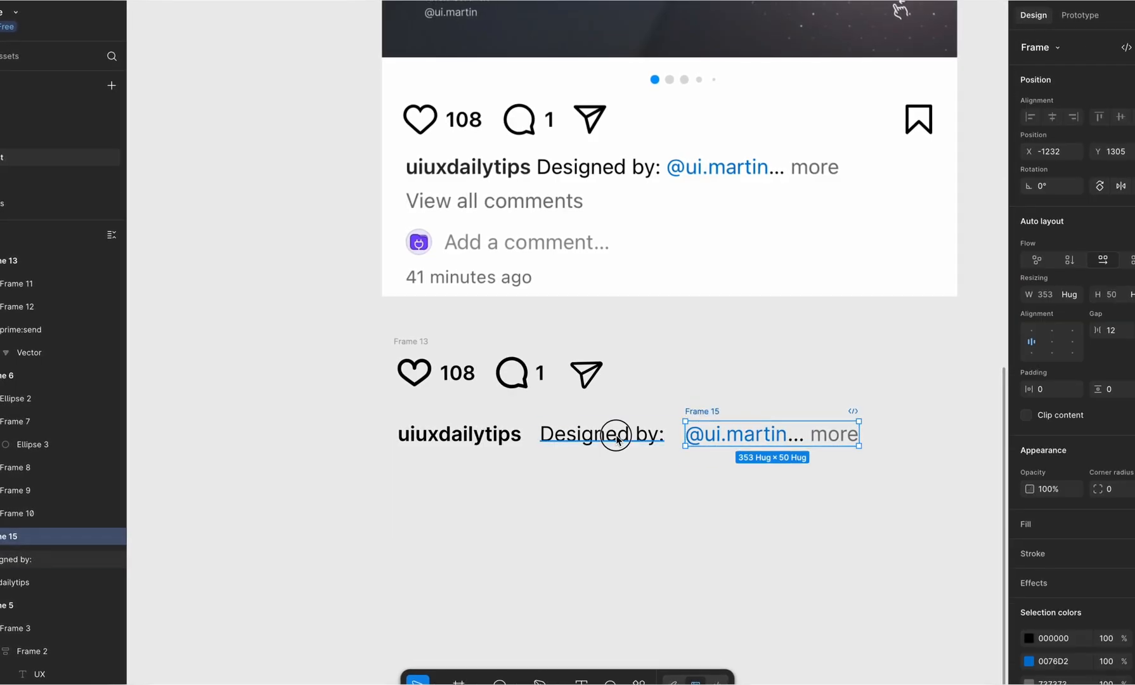
pyautogui.hotkey('shift', 'a')
pyautogui.write('12')
pyautogui.press('Return')
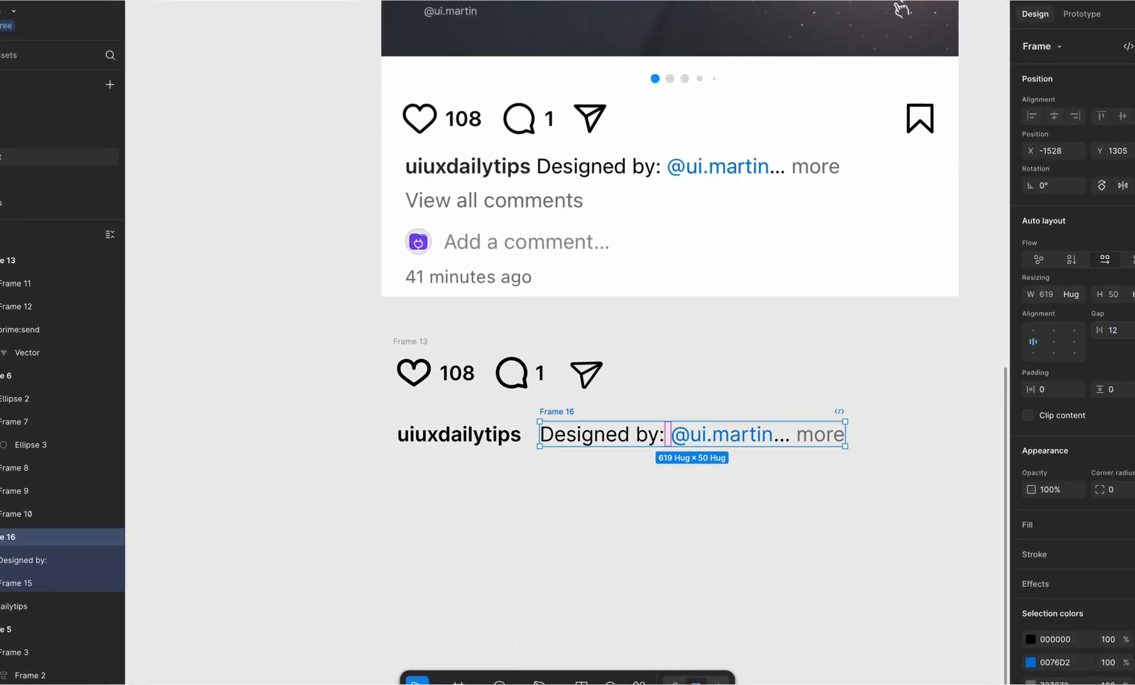
pyautogui.click(893, 472)
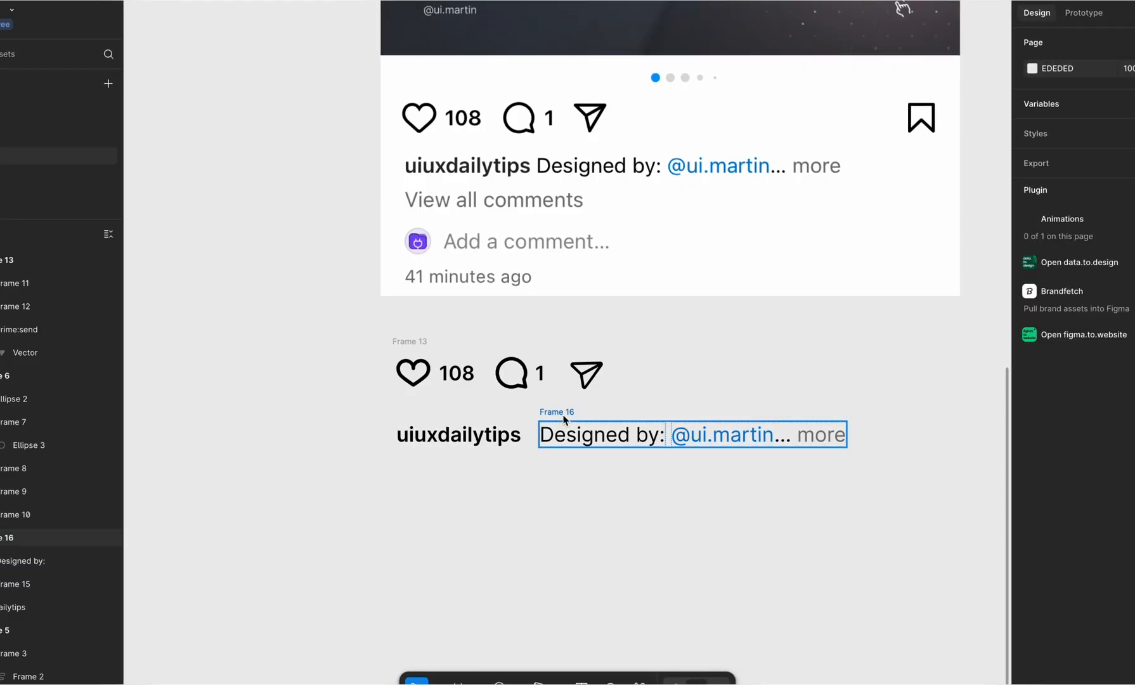
# Step: Combine the uiuxdailytips username and the "Designed by:" frame in a horizontal auto layout with a gap of 12
pyautogui.click(562, 414)
pyautogui.keyDown('shift'); pyautogui.click(474, 435); pyautogui.keyUp('shift')
pyautogui.hotkey('shift', 'a')
pyautogui.click(1114, 329)
pyautogui.write('12')
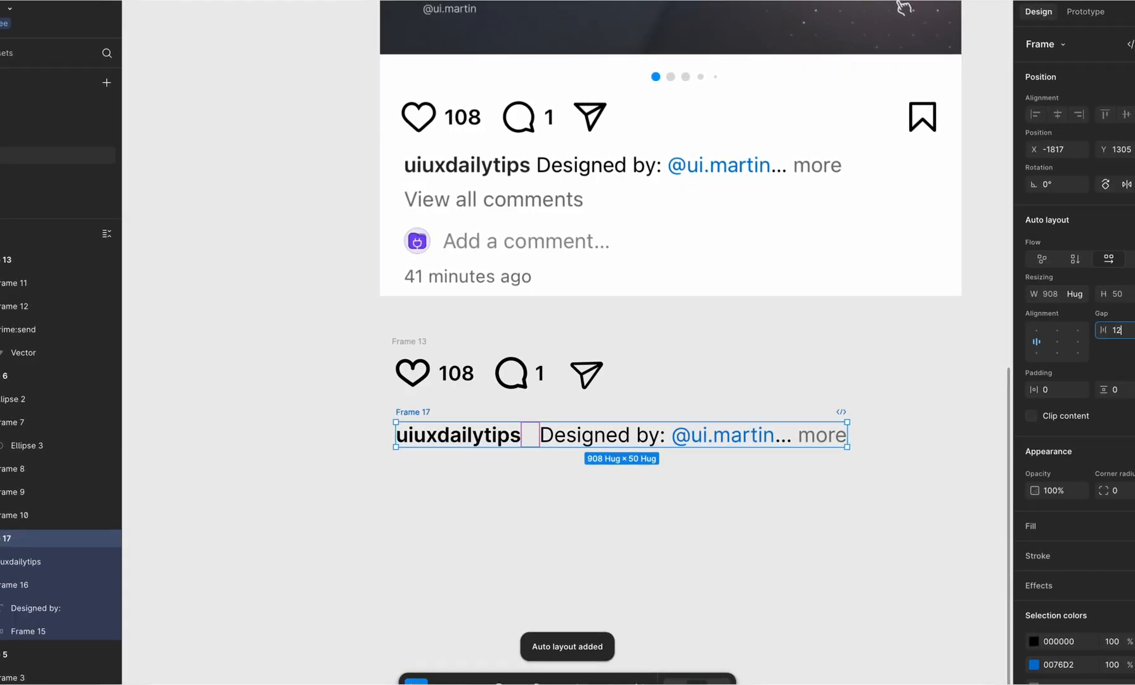
pyautogui.press('Return')
pyautogui.click(851, 475)
# Step: Compare the caption row with the screenshot's caption by overlaying it, and place it left-aligned beneath the icon row
pyautogui.moveTo(412, 413); pyautogui.dragTo(419, 146)
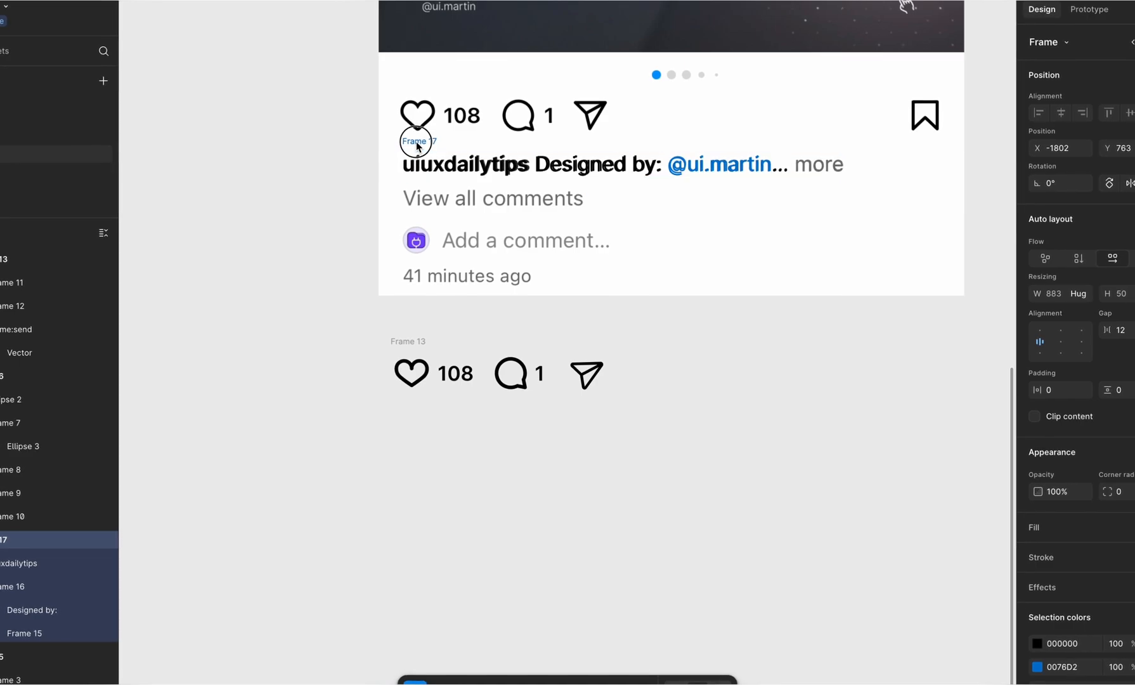
pyautogui.moveTo(416, 142); pyautogui.dragTo(405, 421)
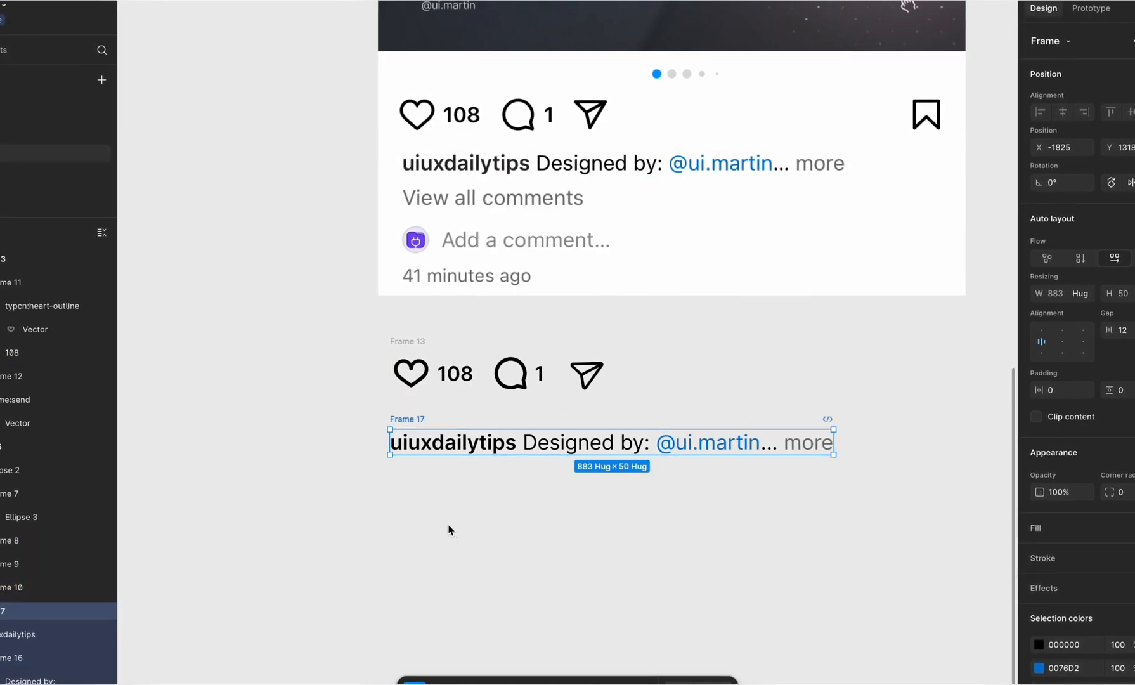
pyautogui.click(451, 528)
# Step: Duplicate the "more" text below the caption row and change the copy to "View all comments"
pyautogui.doubleClick(809, 441)
pyautogui.click(813, 440)
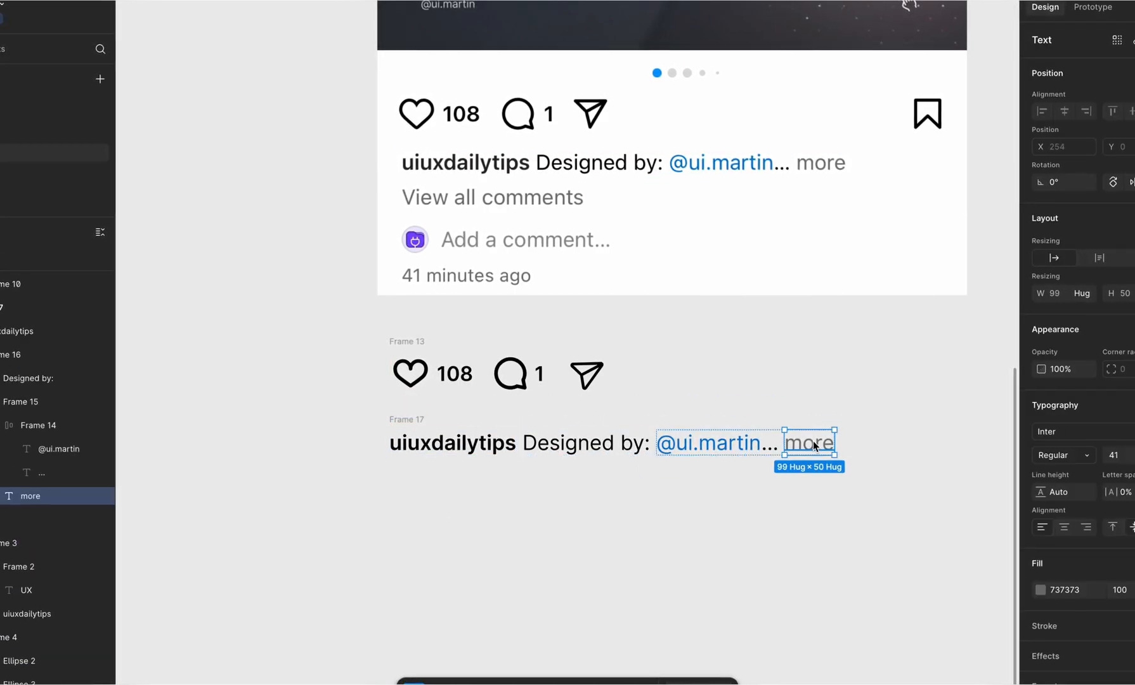
pyautogui.moveTo(813, 440); pyautogui.dragTo(422, 512)
pyautogui.doubleClick(417, 511)
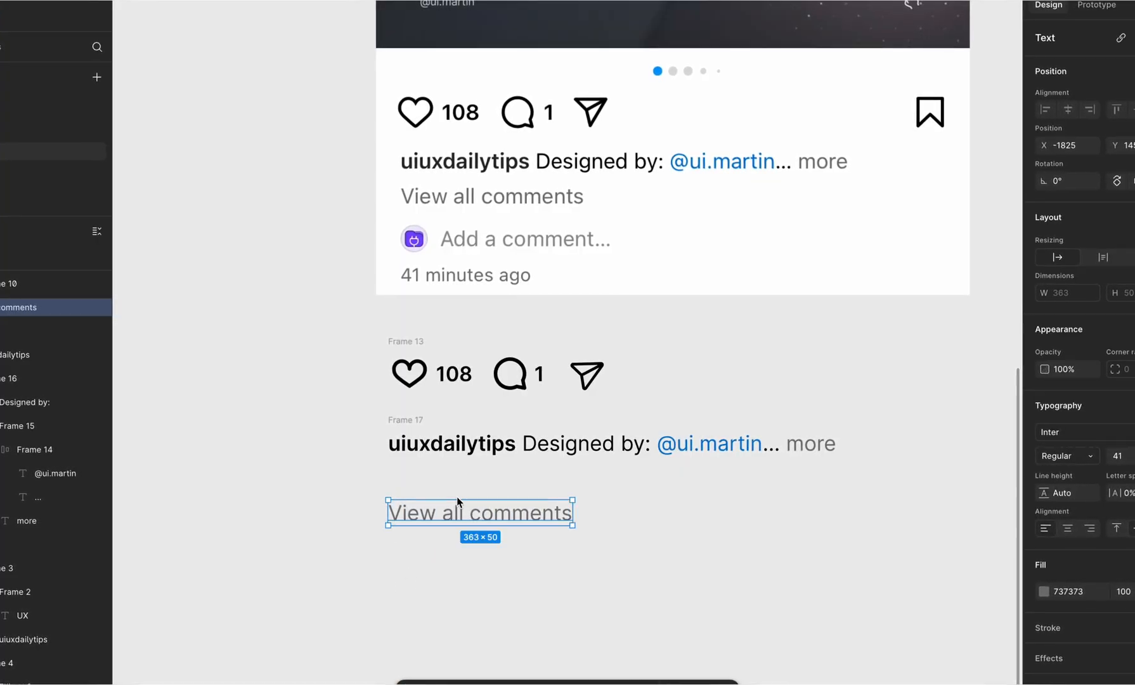
pyautogui.click(437, 576)
# Step: Move "View all comments" closer under the caption row and stack the two in a vertical auto layout
pyautogui.moveTo(436, 522); pyautogui.dragTo(435, 492)
pyautogui.keyDown('shift'); pyautogui.click(408, 422); pyautogui.keyUp('shift')
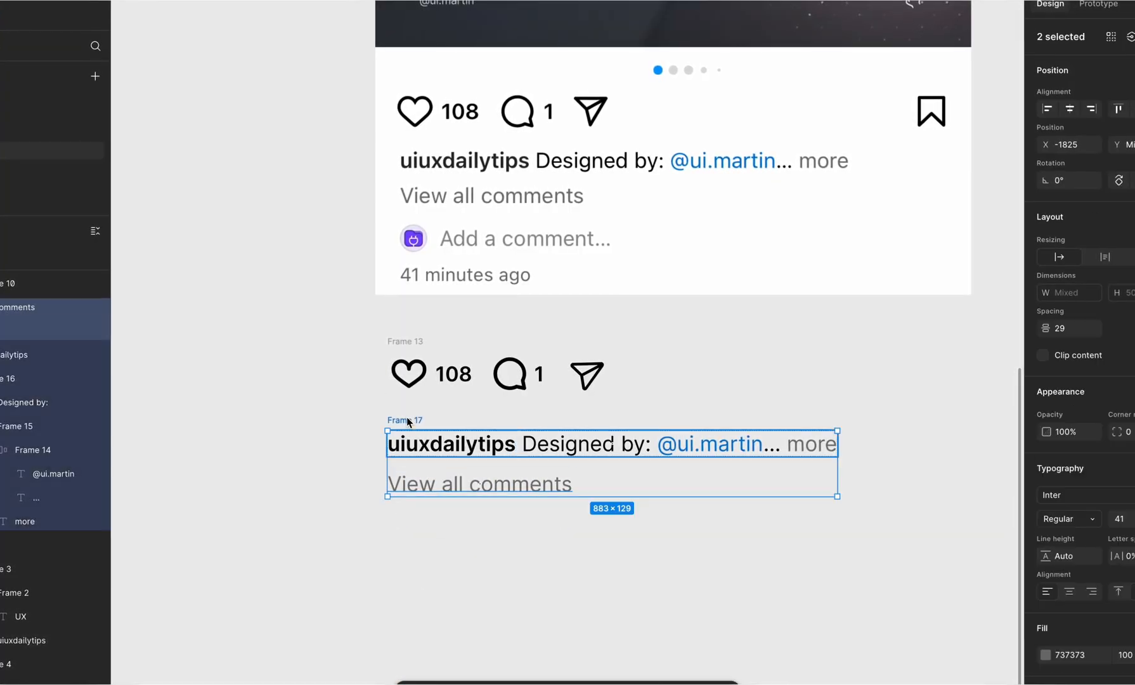
pyautogui.hotkey('shift', 'a')
# Step: Overlay the caption stack on the screenshot to match its vertical gap, and return the stack beneath the icon row
pyautogui.moveTo(409, 416); pyautogui.dragTo(423, 139)
pyautogui.press('Up')
pyautogui.press('Up')
pyautogui.press('Up')
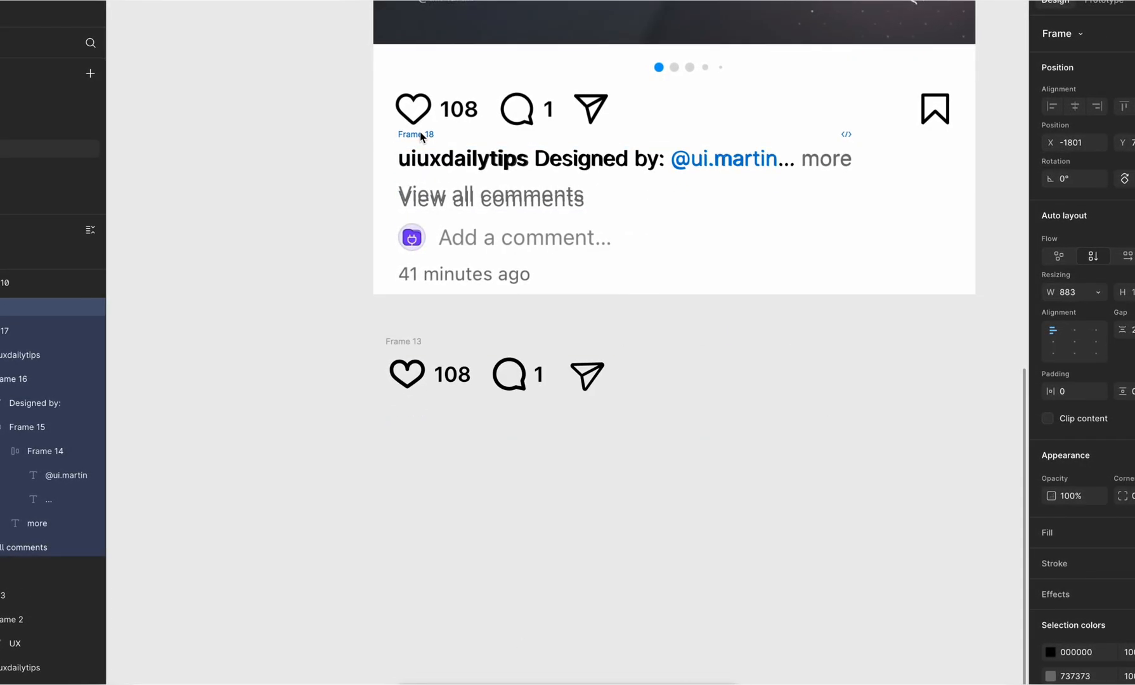
pyautogui.click(444, 193)
pyautogui.click(1130, 330)
pyautogui.press('Up')
pyautogui.press('Up')
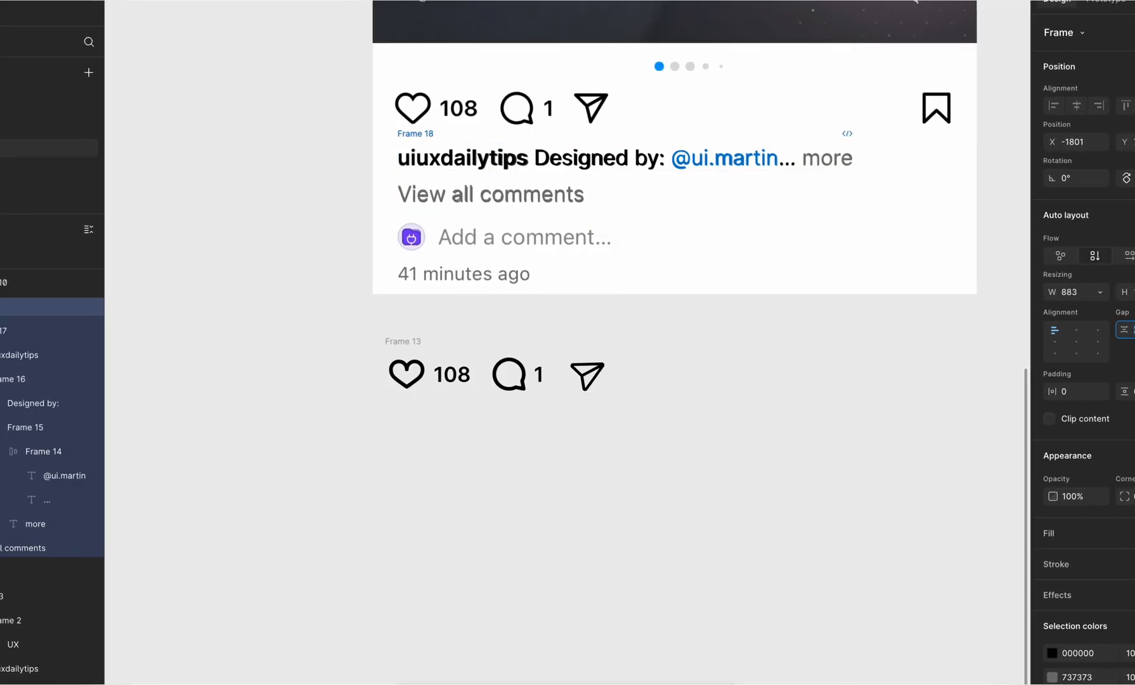
pyautogui.moveTo(431, 185); pyautogui.dragTo(404, 417)
pyautogui.click(500, 548)
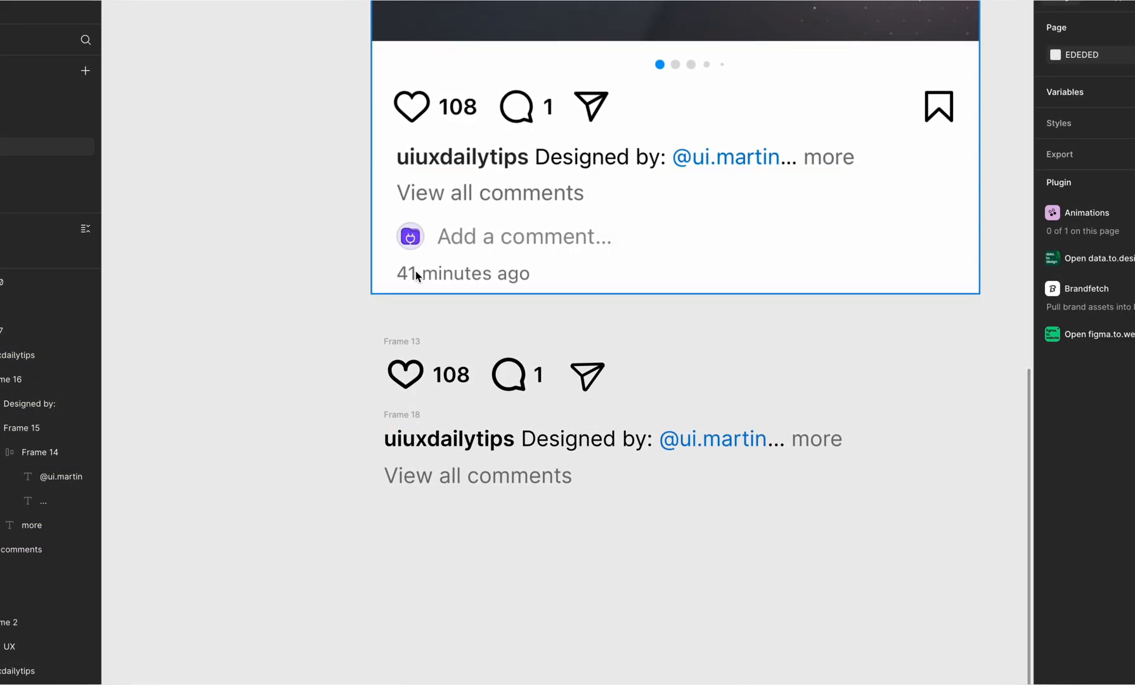
# Step: Draw a circle of about 54 × 52 over the screenshot's comment avatar and move it under "View all comments"
pyautogui.scroll(-1, 554, 591)
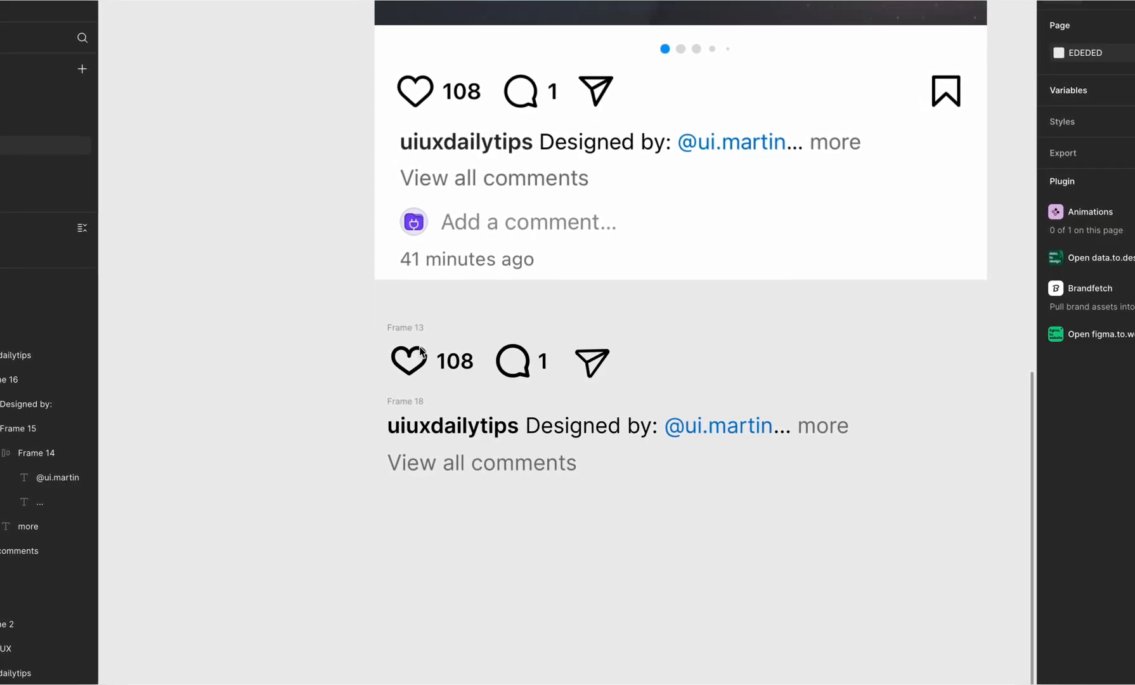
pyautogui.press('o')
pyautogui.moveTo(394, 252)
pyautogui.mouseDown()
pyautogui.moveTo(452, 203)
pyautogui.moveTo(421, 233)
pyautogui.mouseUp()
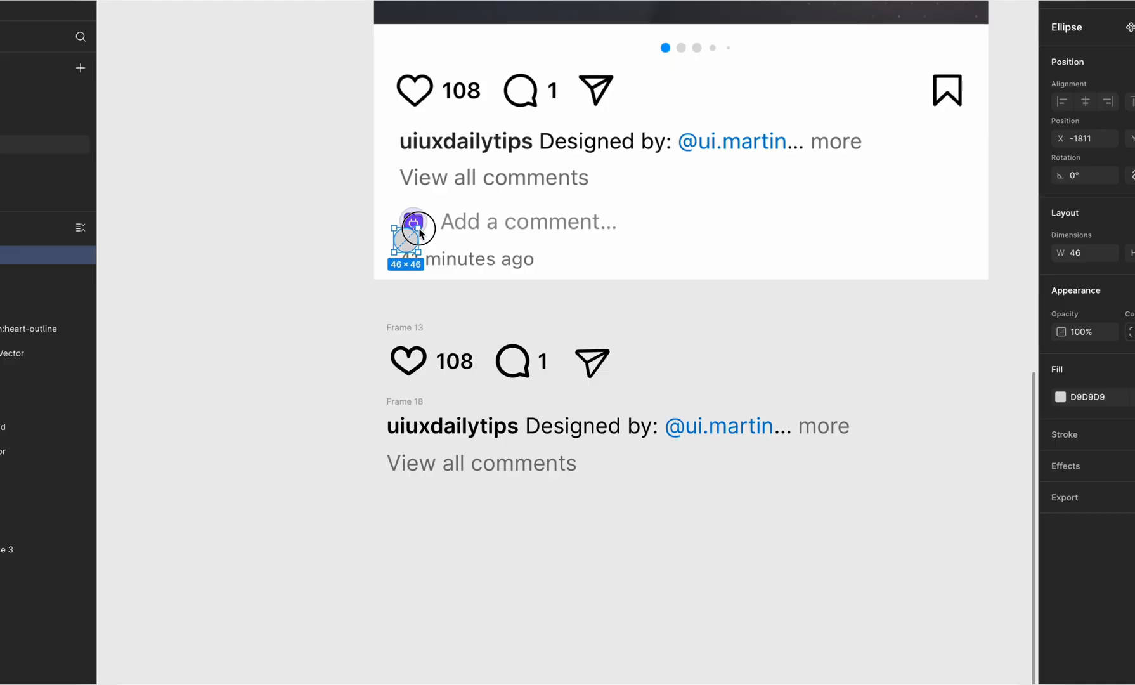
pyautogui.scroll(5, 407, 238)
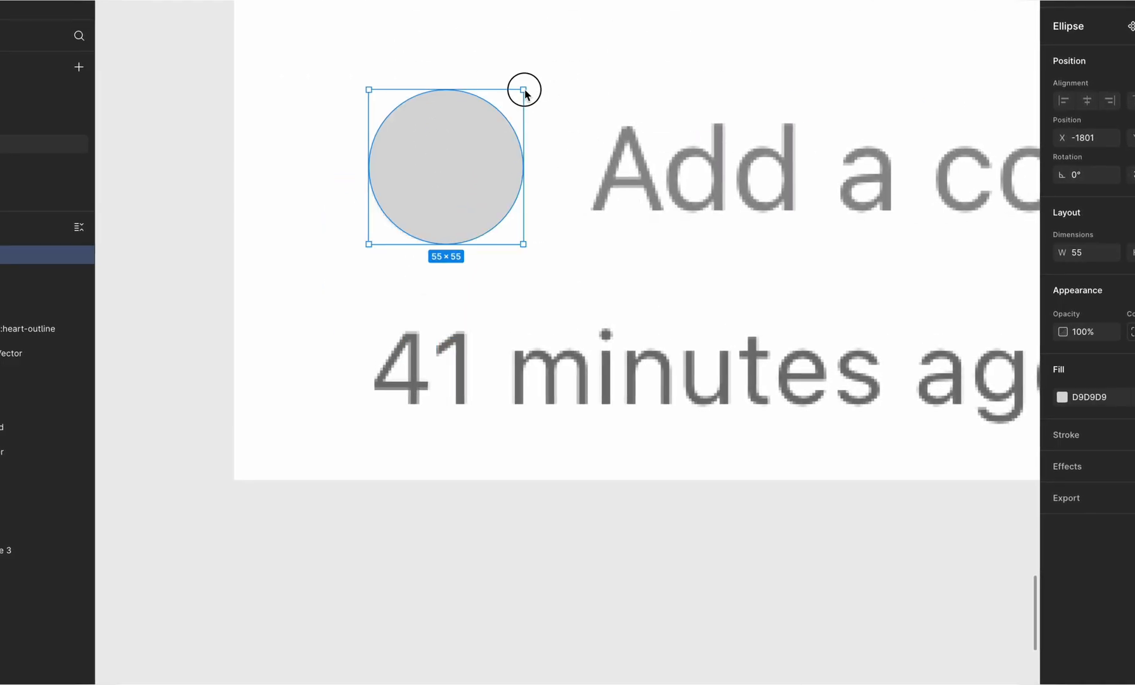
pyautogui.moveTo(522, 88); pyautogui.dragTo(510, 108)
pyautogui.moveTo(439, 162); pyautogui.dragTo(455, 161)
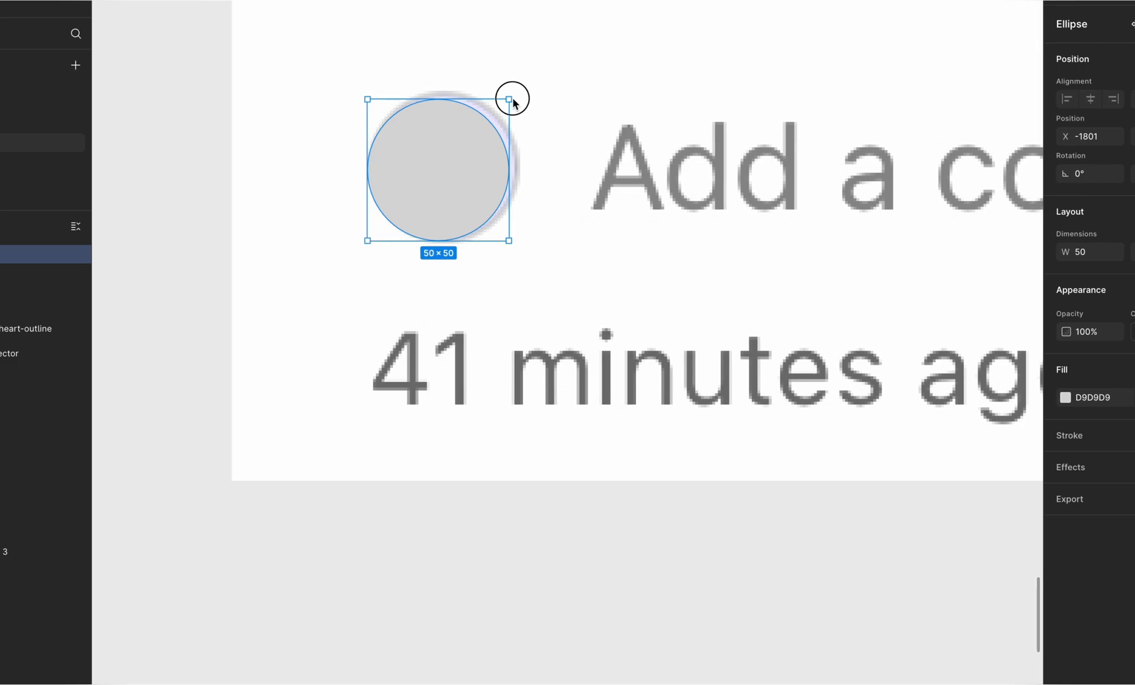
pyautogui.moveTo(509, 100); pyautogui.dragTo(476, 482)
pyautogui.scroll(-8, 520, 94)
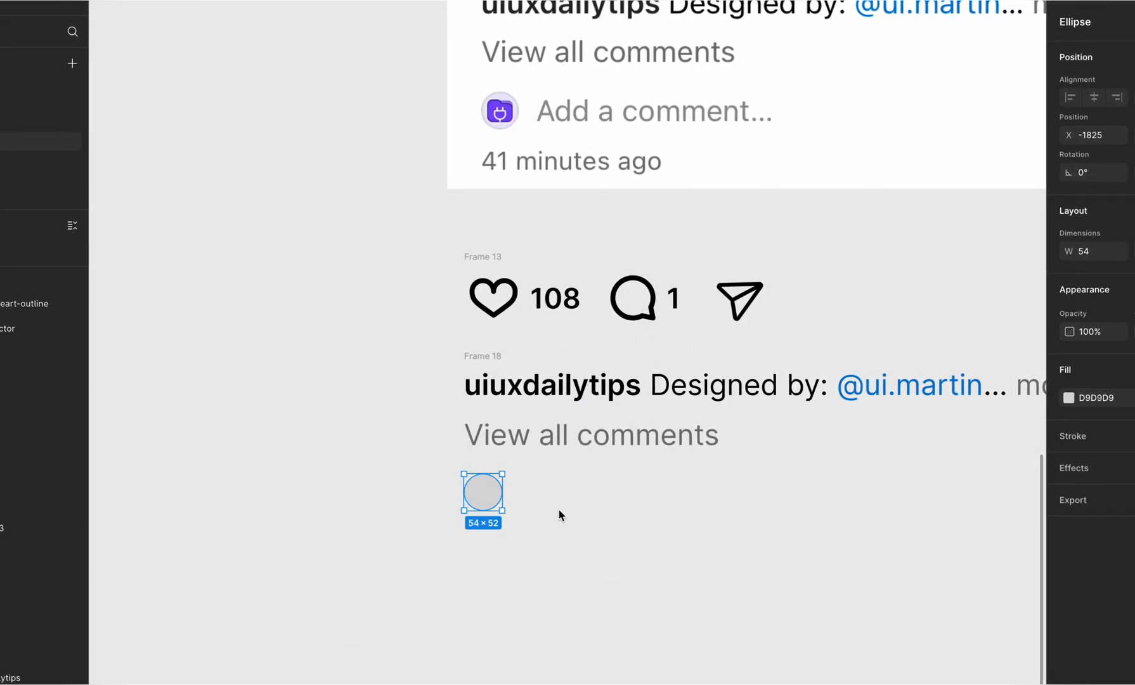
# Step: Find the Unsplash plugin and run it with the avatar circle selected
pyautogui.rightClick(471, 494)
pyautogui.moveTo(569, 578)
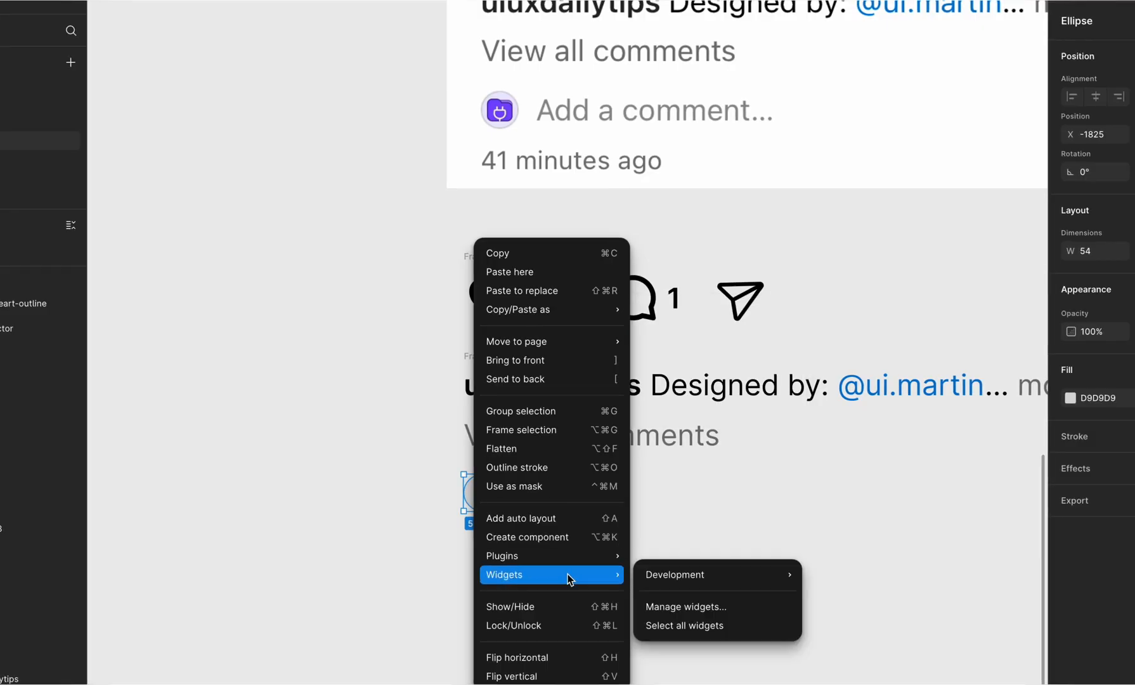
pyautogui.moveTo(568, 556)
pyautogui.click(680, 556)
pyautogui.write('uns')
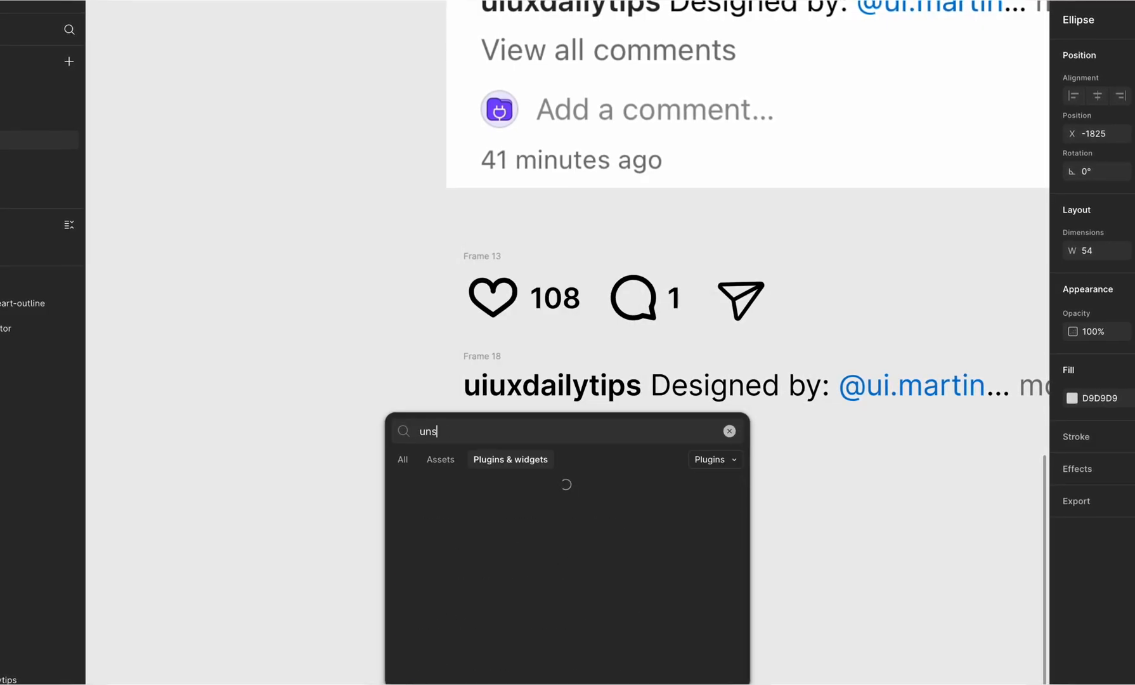
pyautogui.click(512, 575)
pyautogui.click(718, 676)
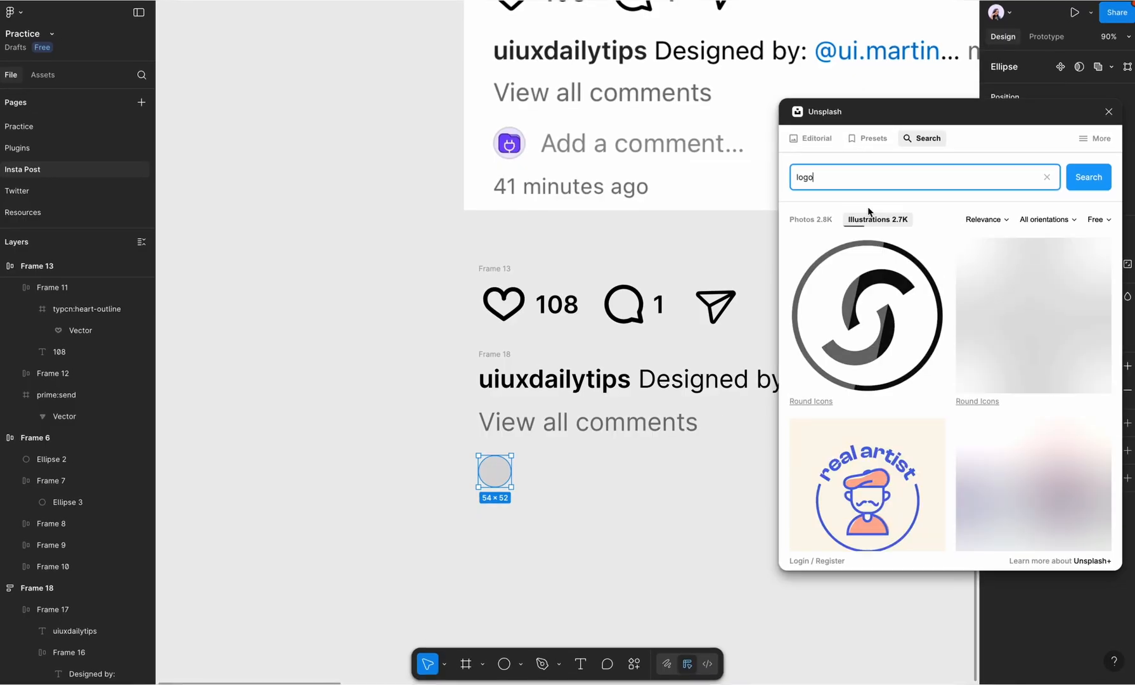
# Step: Fill the avatar circle with the green winking-face photo from Unsplash's "logo" photo results and close the plugin
pyautogui.click(814, 219)
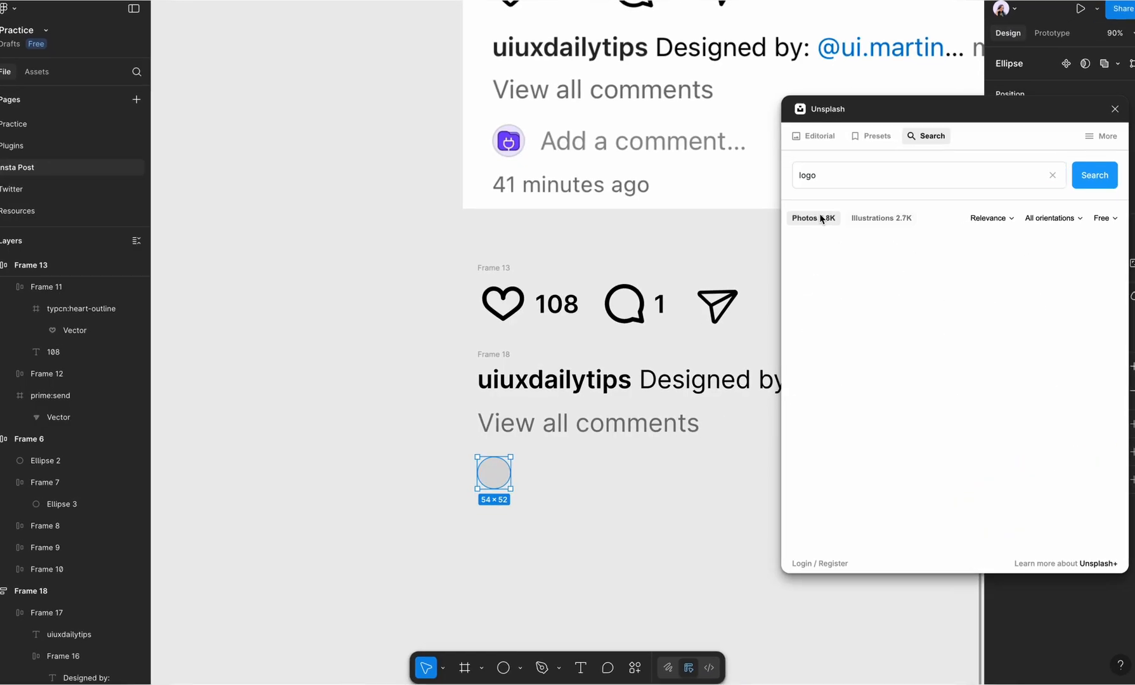
pyautogui.scroll(-3, 889, 396)
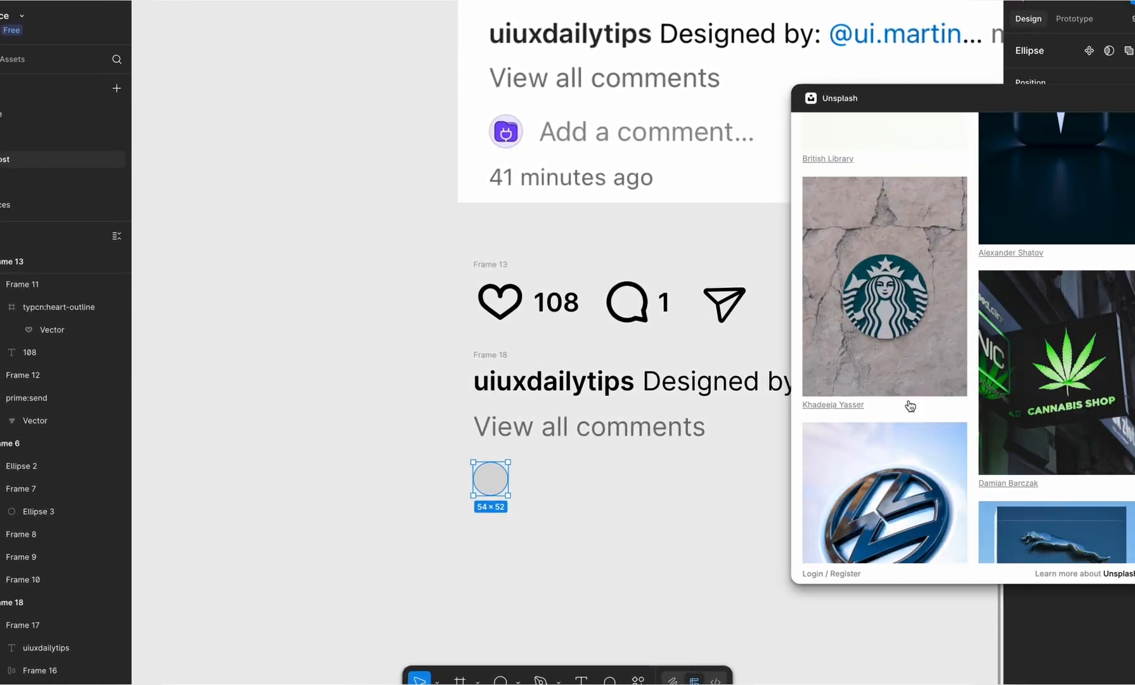
pyautogui.scroll(-3, 914, 400)
pyautogui.scroll(-5, 919, 405)
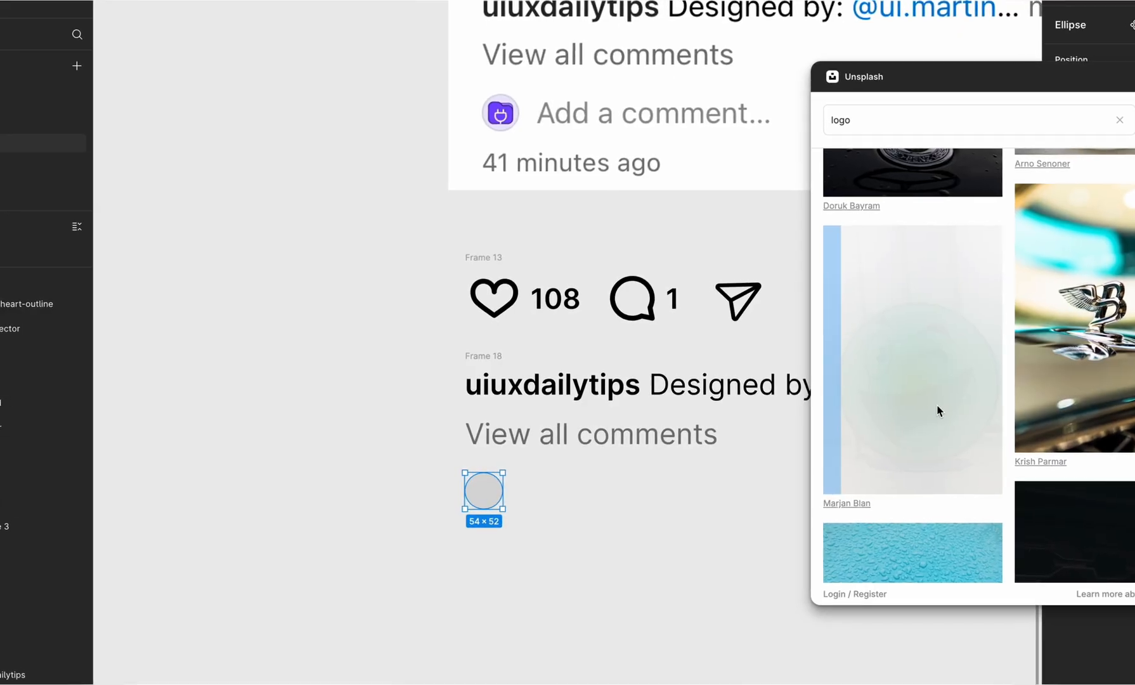
pyautogui.click(939, 410)
pyautogui.scroll(5, 458, 530)
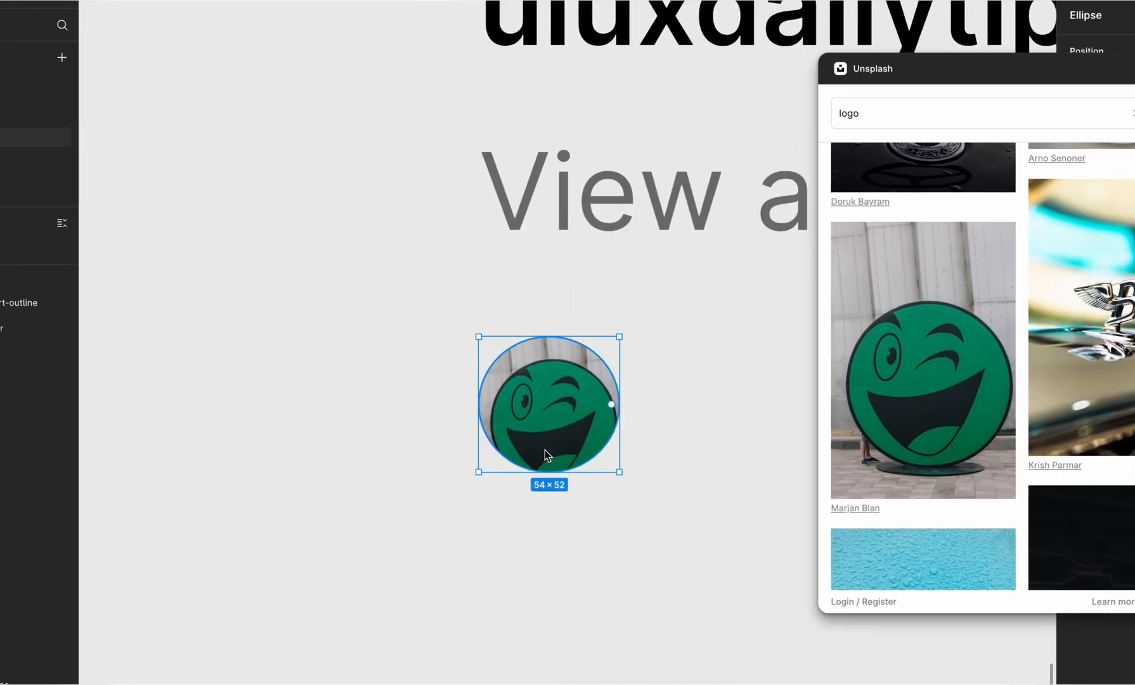
pyautogui.click(1104, 118)
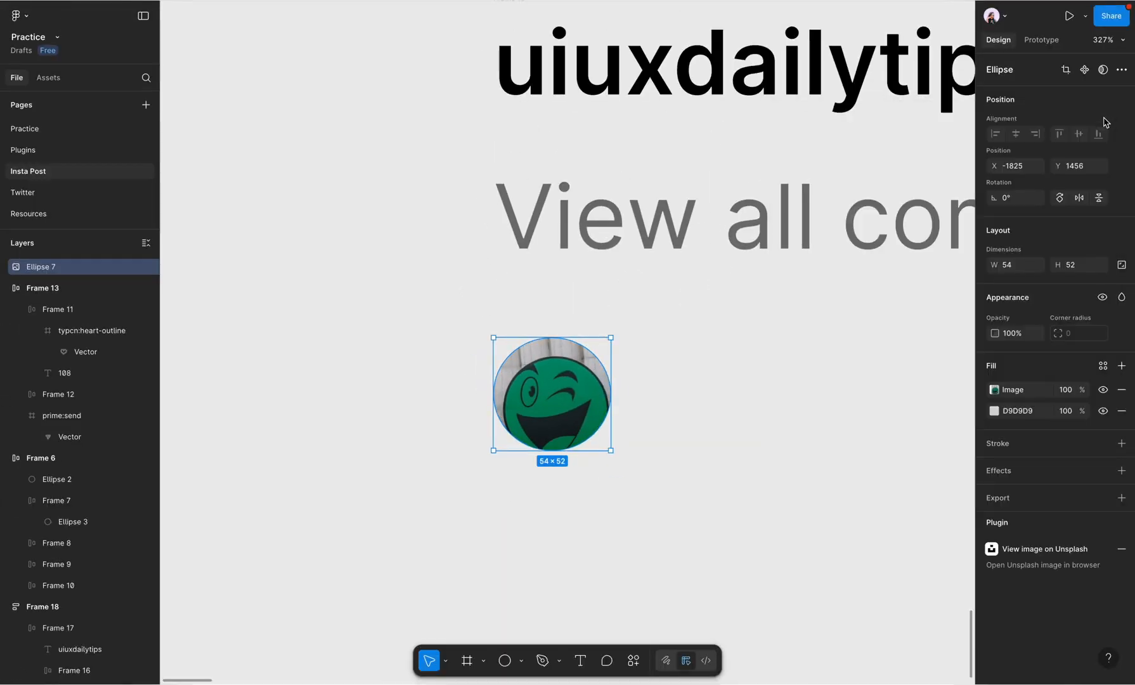
# Step: Set the avatar's image fill to Crop and reposition the crop so the whole green face sits inside the circle
pyautogui.click(996, 389)
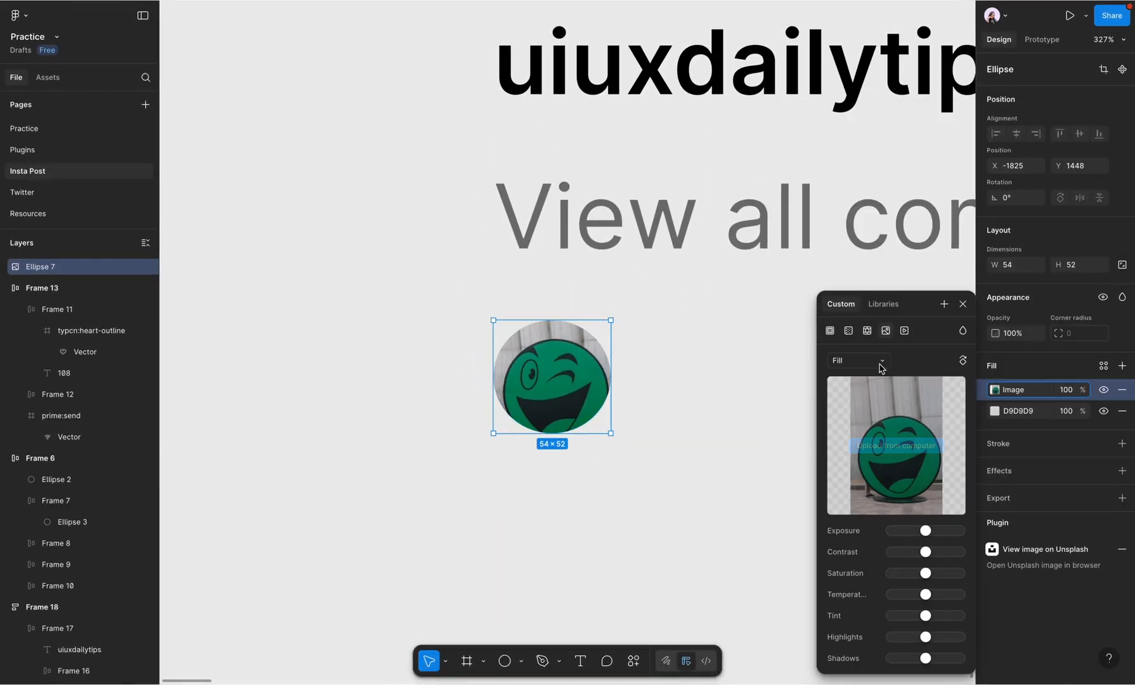
pyautogui.click(880, 362)
pyautogui.click(878, 393)
pyautogui.moveTo(541, 382); pyautogui.dragTo(536, 365)
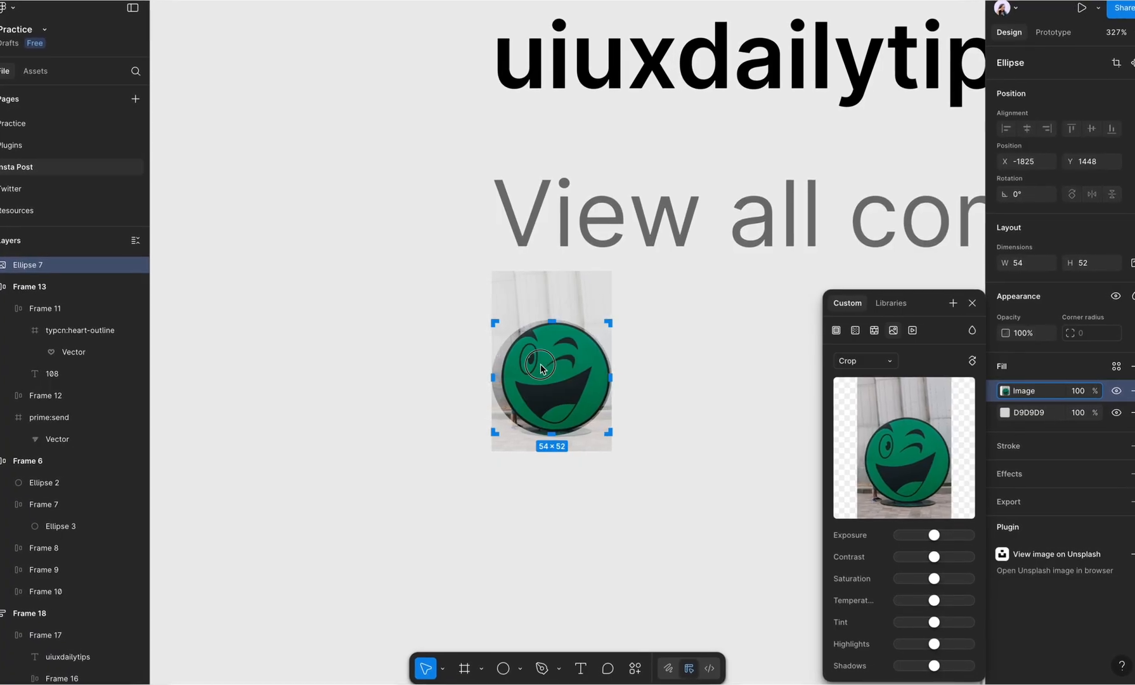
pyautogui.click(685, 439)
# Step: Duplicate the "View all comments" text below the avatar and change the copy to "Add a comment..."
pyautogui.click(537, 389)
pyautogui.scroll(-10, 537, 388)
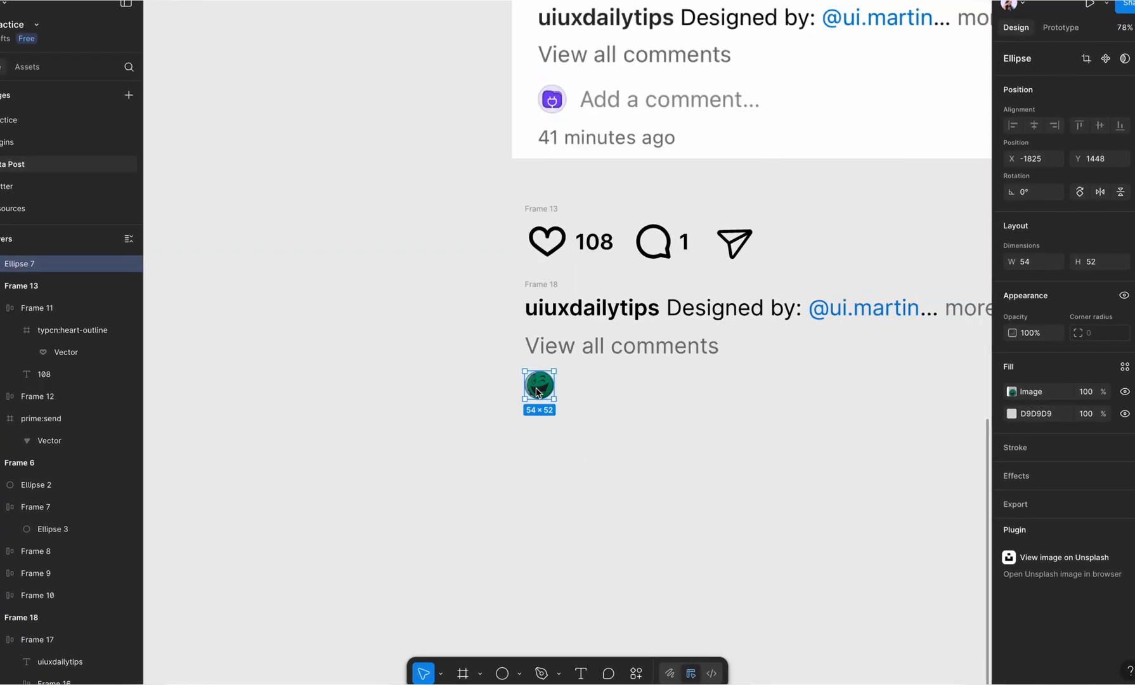
pyautogui.click(591, 357)
pyautogui.moveTo(594, 351); pyautogui.dragTo(666, 424)
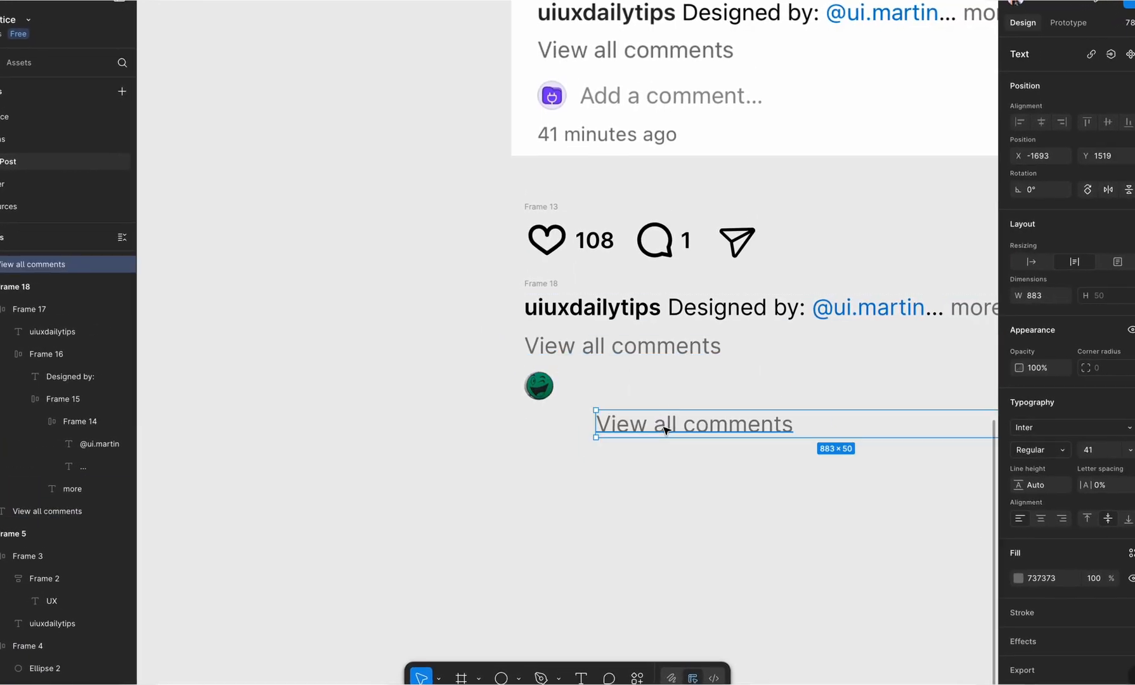
pyautogui.doubleClick(665, 425)
pyautogui.write('Add a comment...')
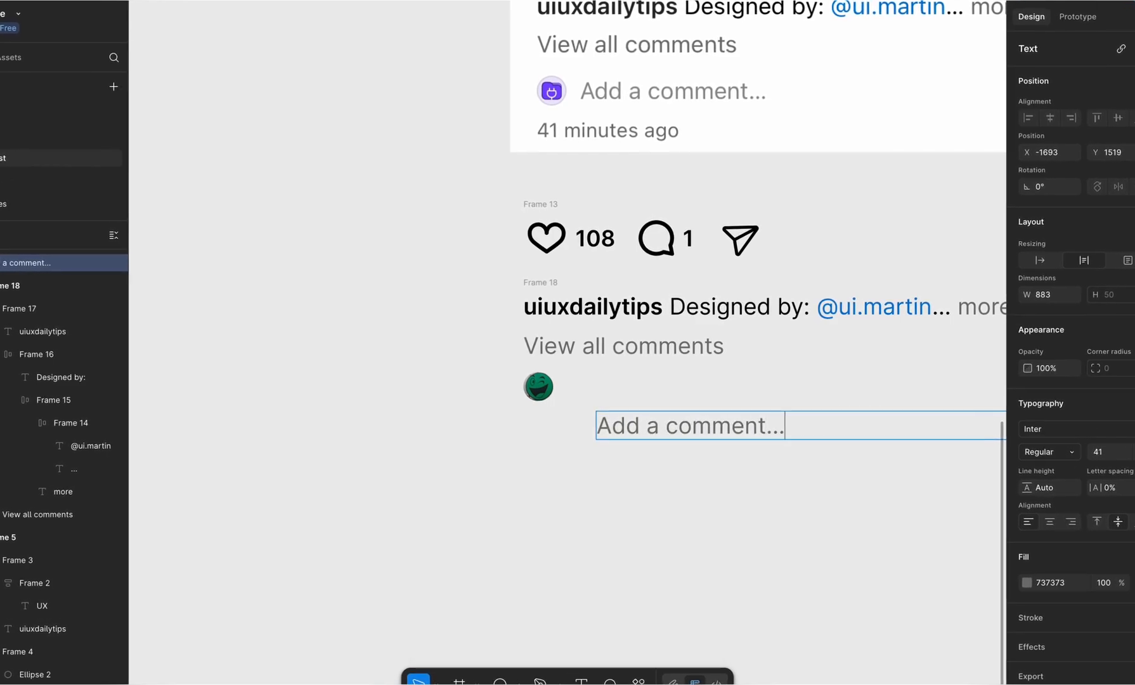
pyautogui.press('Escape')
# Step: Combine the avatar and "Add a comment..." in a horizontal auto layout over the screenshot's comment row, with a gap of 22
pyautogui.scroll(-3, 640, 456)
pyautogui.moveTo(650, 431); pyautogui.dragTo(599, 223)
pyautogui.keyDown('shift'); pyautogui.click(574, 409); pyautogui.keyUp('shift')
pyautogui.hotkey('shift', 'a')
pyautogui.scroll(5, 599, 224)
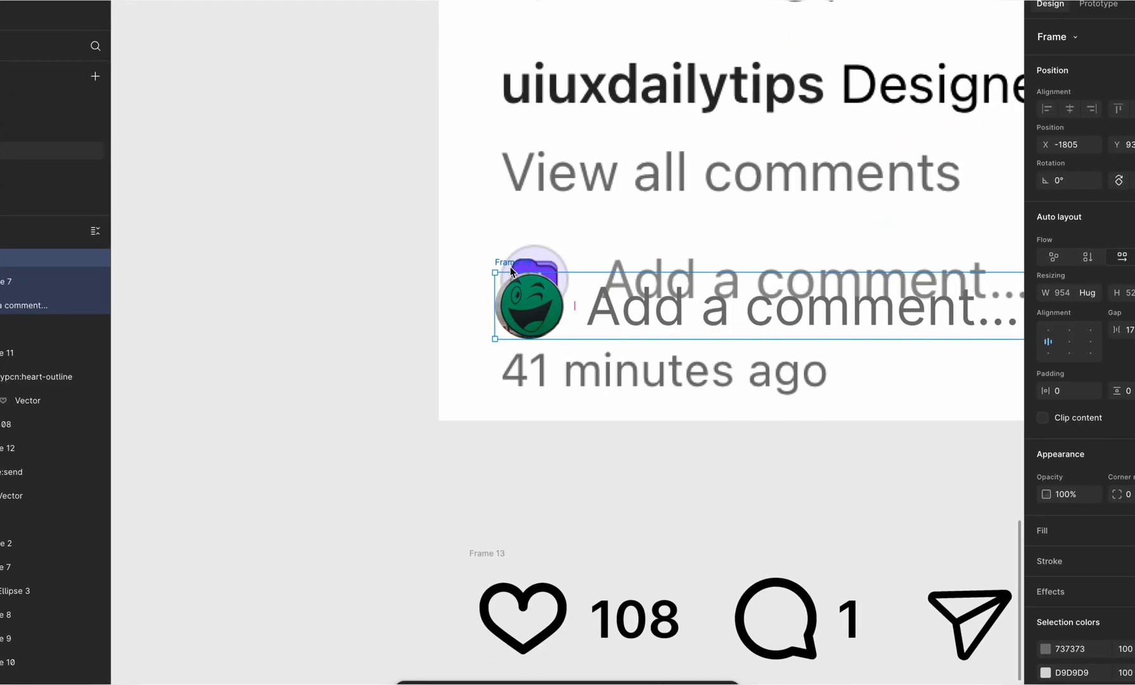
pyautogui.moveTo(510, 263); pyautogui.dragTo(516, 238)
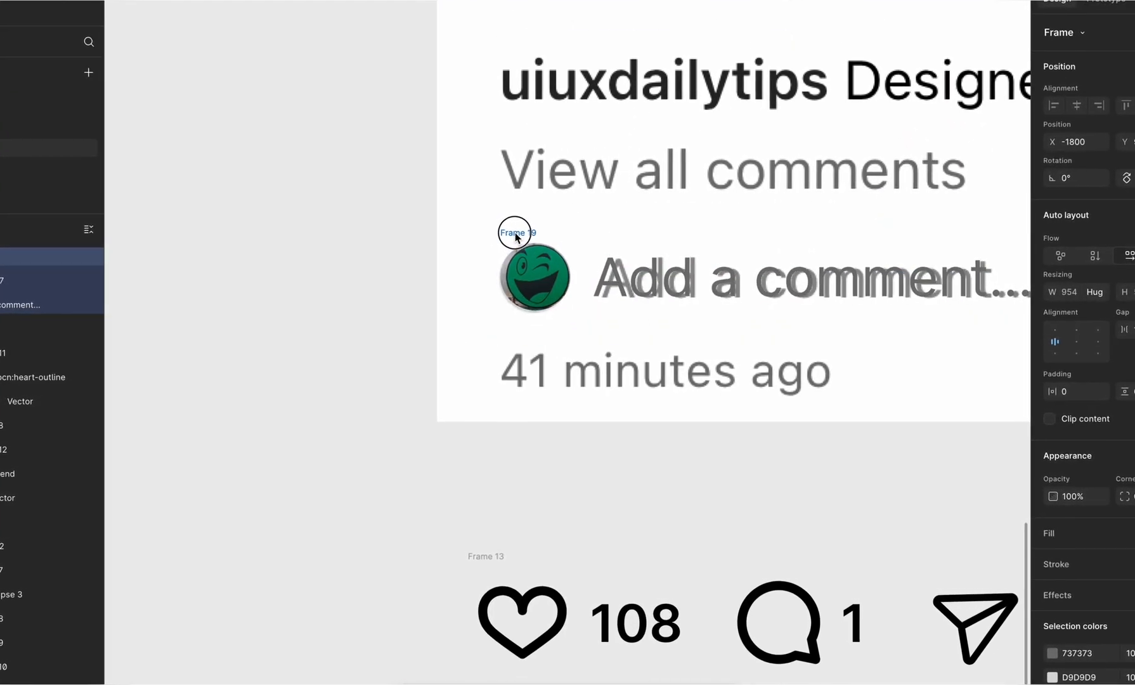
pyautogui.click(1134, 330)
pyautogui.press('Up')
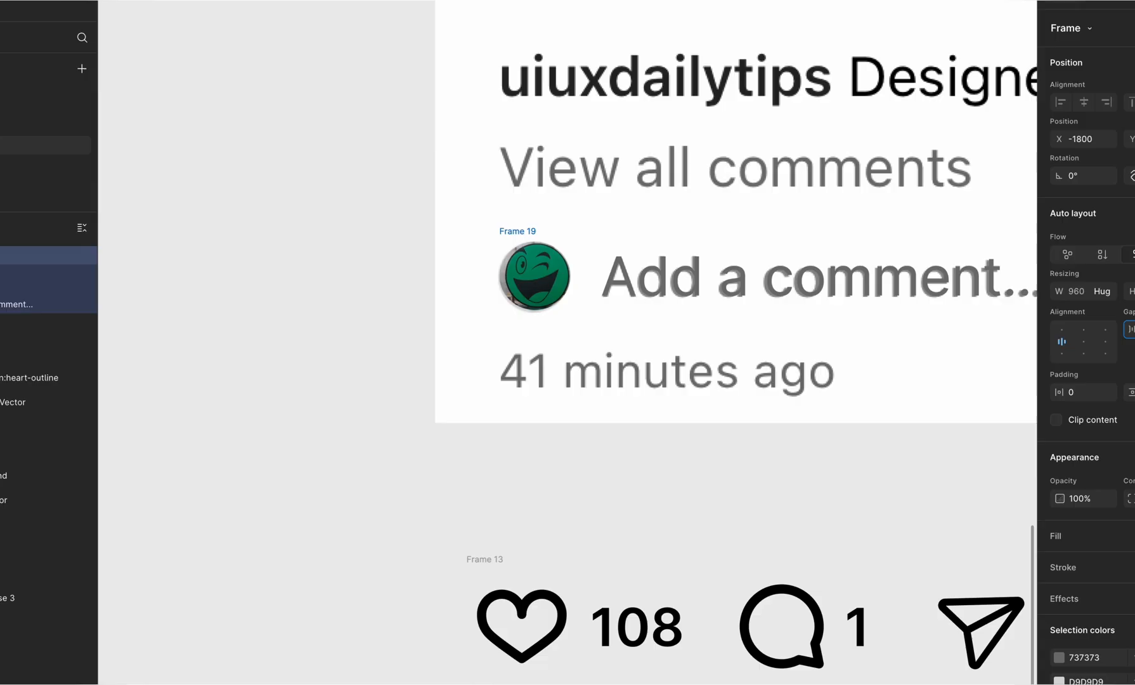
# Step: Lighten the "Add a comment..." text to 8C8C8C and move the comment row below the screenshot
pyautogui.click(826, 305)
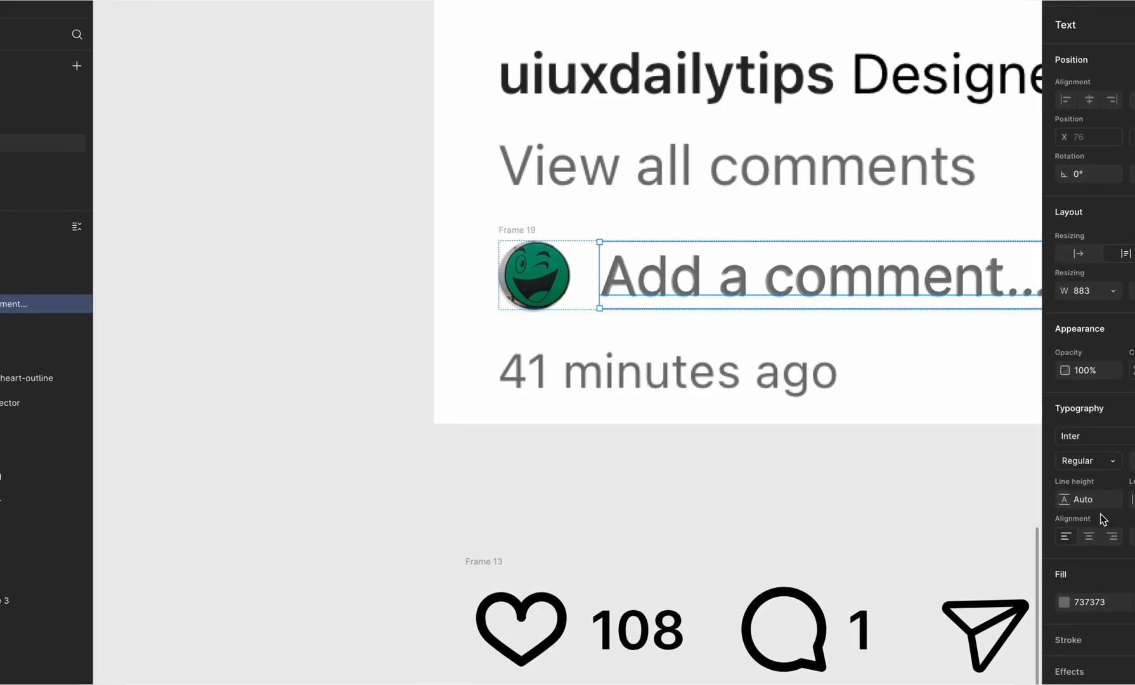
pyautogui.click(1064, 602)
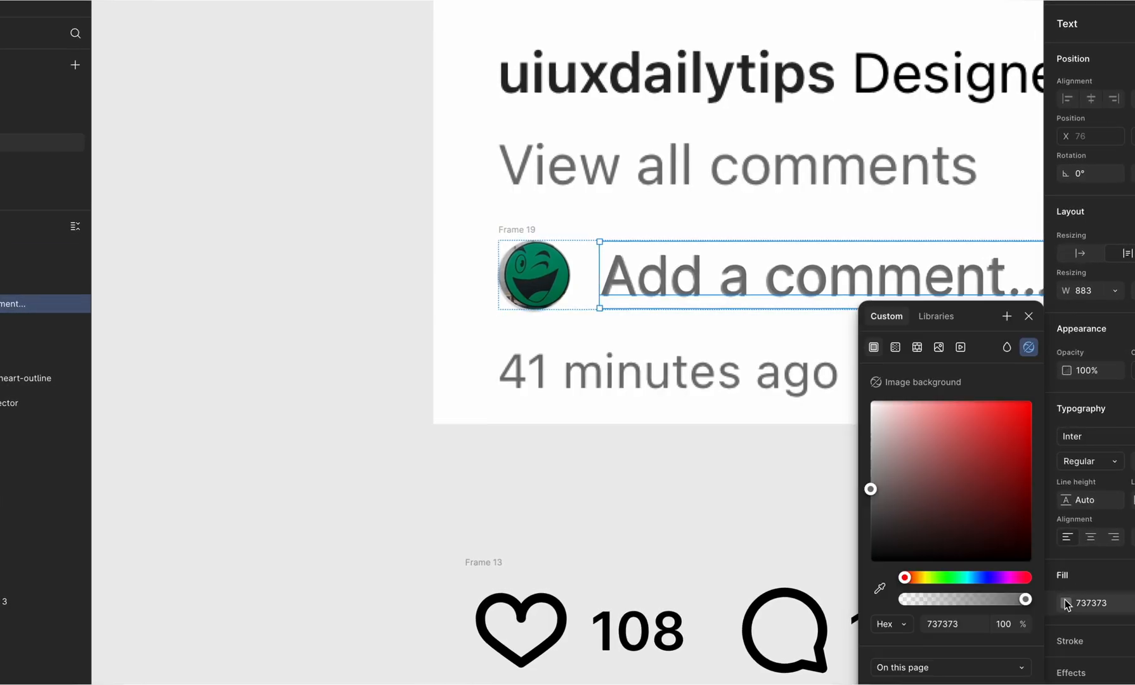
pyautogui.moveTo(868, 487); pyautogui.dragTo(868, 472)
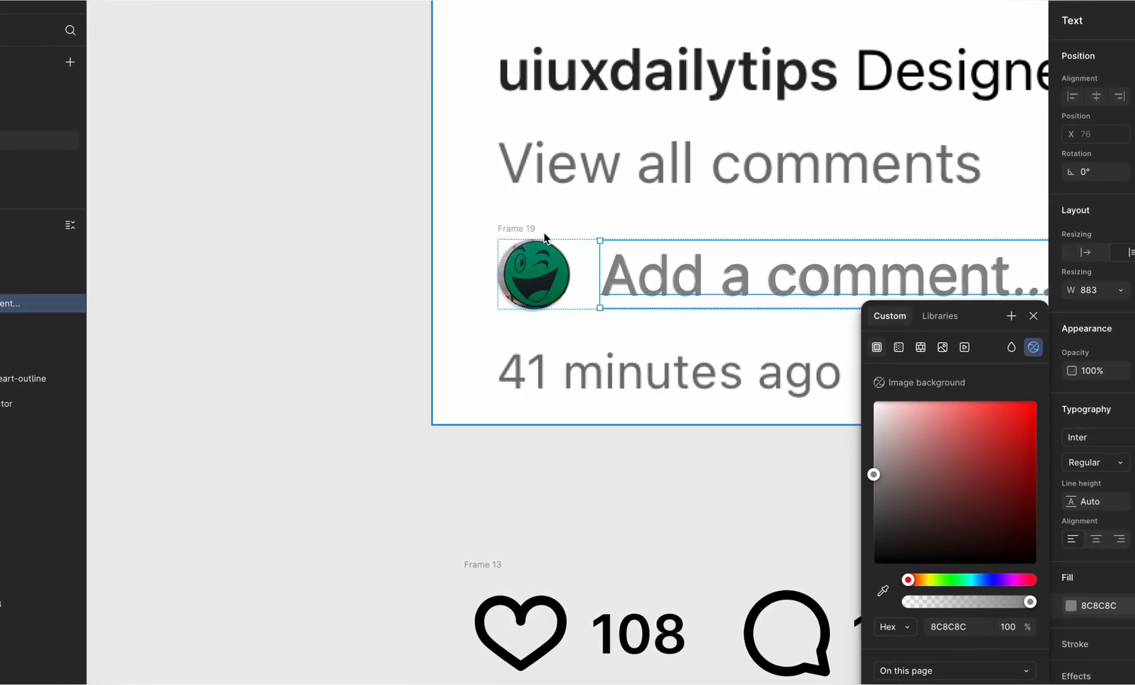
pyautogui.moveTo(517, 228); pyautogui.dragTo(510, 458)
# Step: Add an inside stroke of weight 2 in AAAAAA to the avatar circle
pyautogui.doubleClick(530, 331)
pyautogui.press('Escape')
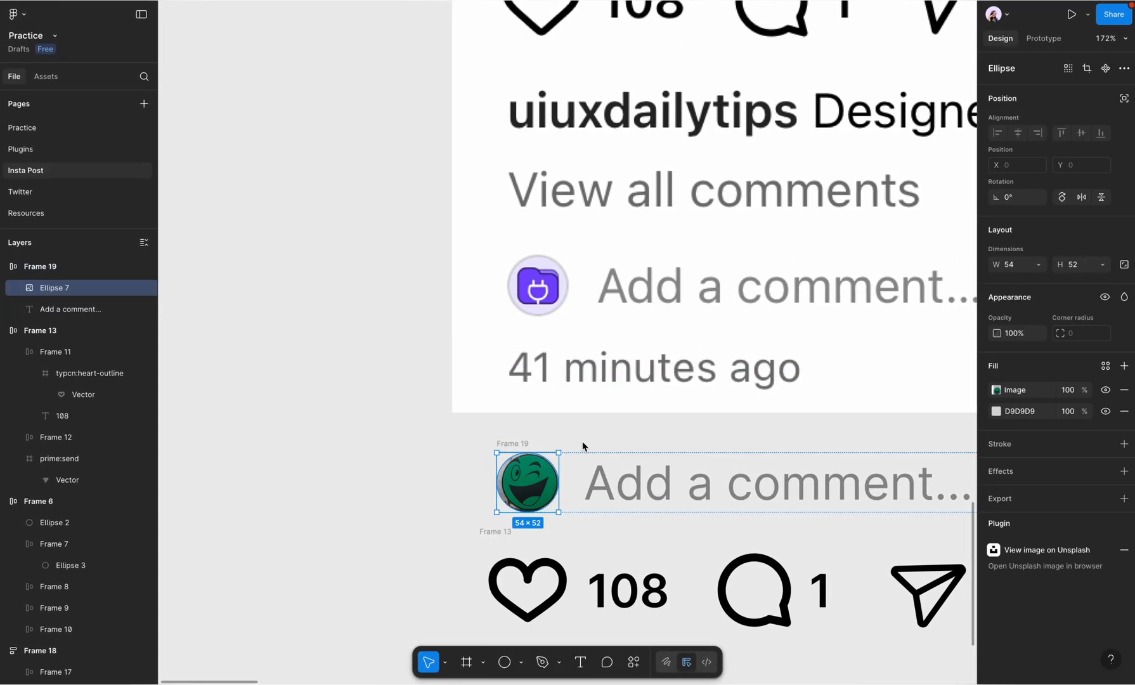
pyautogui.click(1124, 444)
pyautogui.click(996, 468)
pyautogui.click(1021, 502)
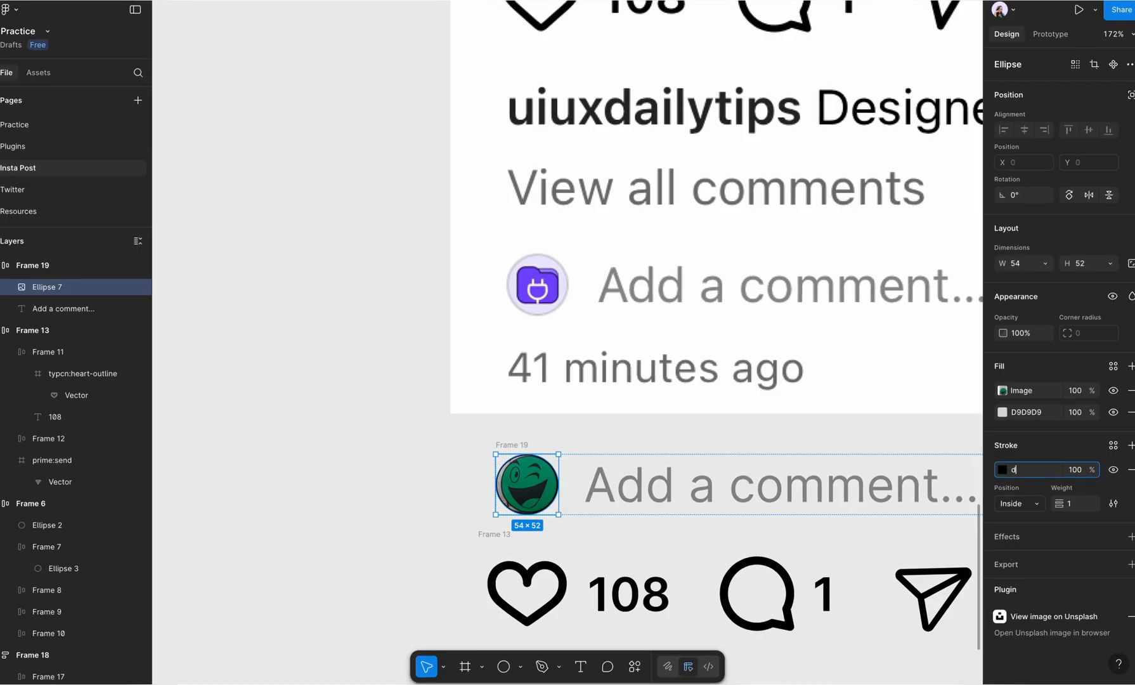
pyautogui.click(1004, 470)
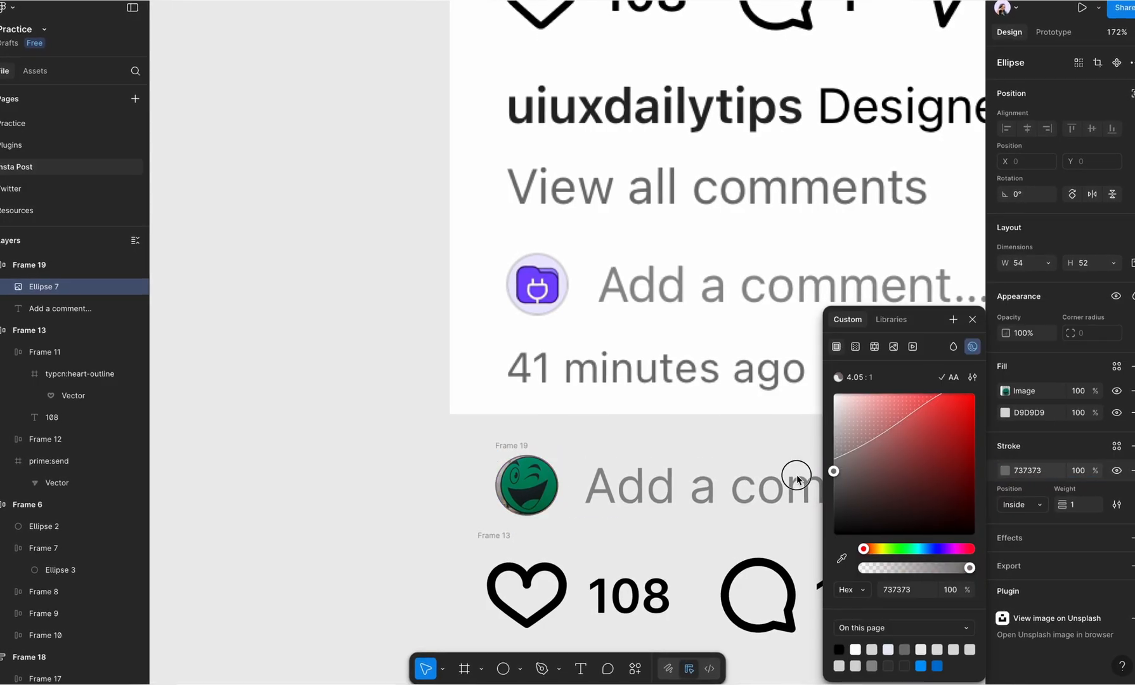
pyautogui.click(1088, 511)
pyautogui.write('2')
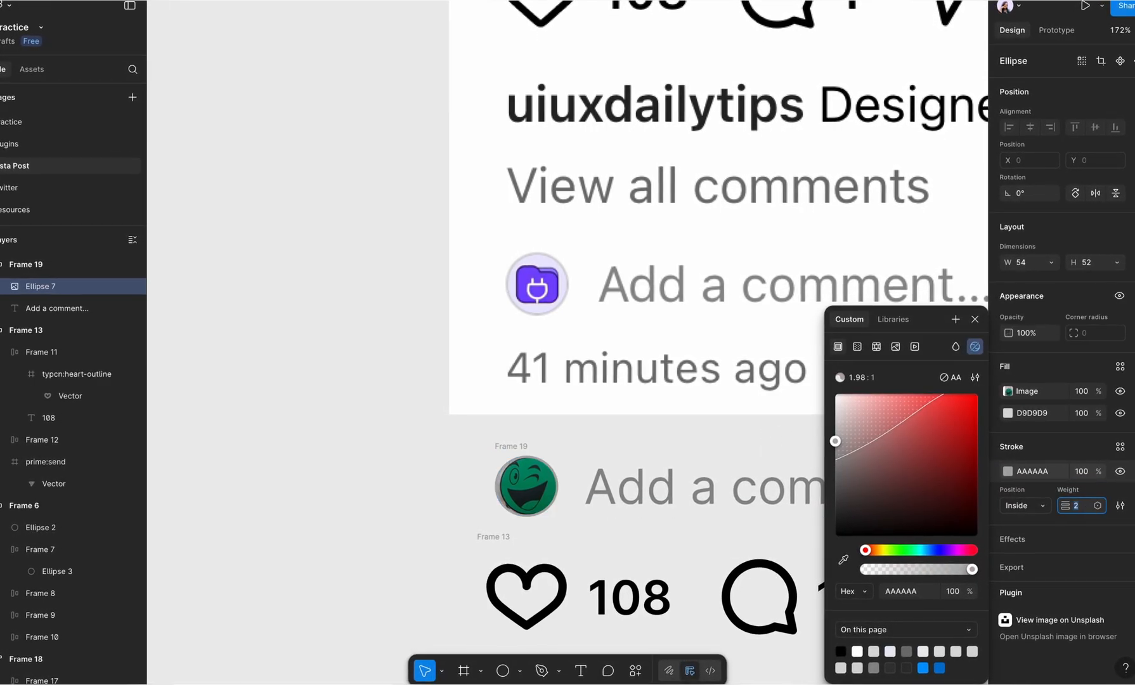
# Step: Move the comment row directly beneath "View all comments", aligned with its left edge
pyautogui.click(553, 430)
pyautogui.scroll(-5, 554, 429)
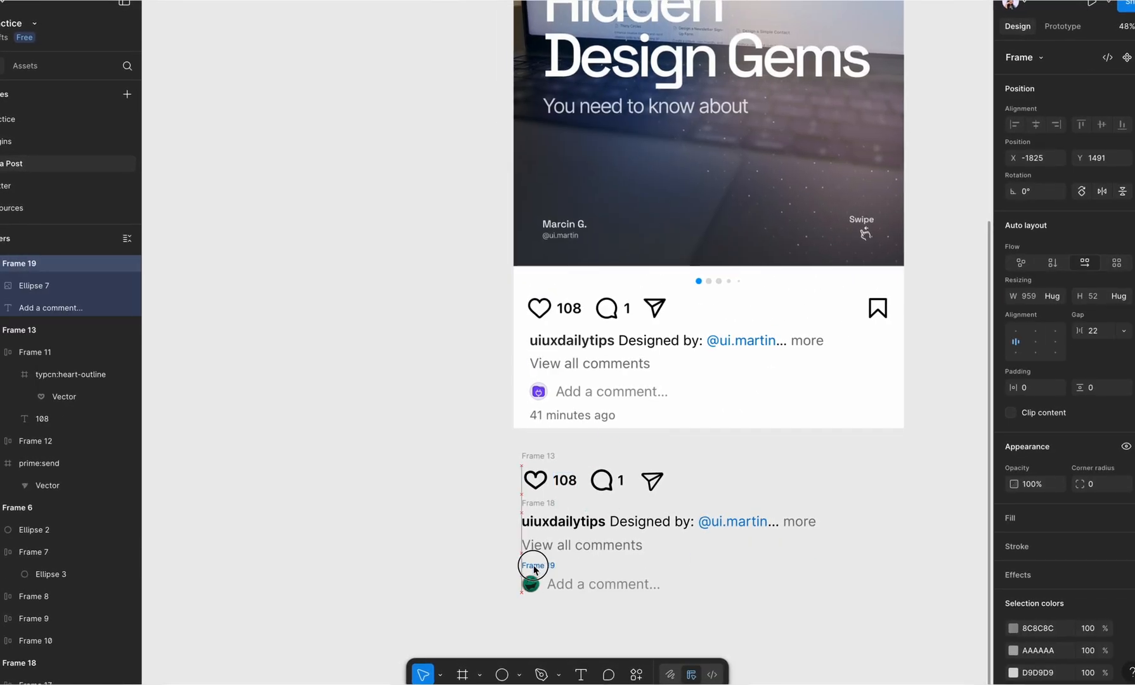
pyautogui.scroll(5, 534, 563)
pyautogui.scroll(-2, 535, 562)
pyautogui.scroll(-3, 538, 350)
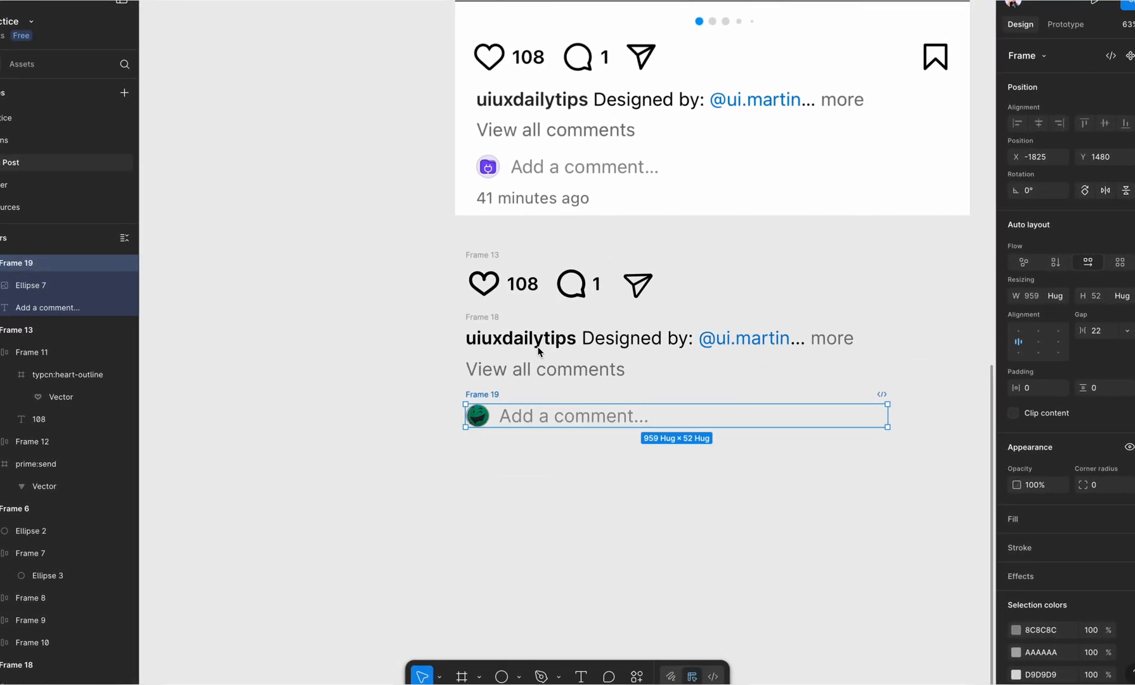
# Step: Duplicate "View all comments" below the comment row and change the copy to "41 minutes ago"
pyautogui.click(548, 366)
pyautogui.keyDown('alt'); pyautogui.moveTo(548, 365); pyautogui.dragTo(548, 492); pyautogui.keyUp('alt')
pyautogui.doubleClick(548, 492)
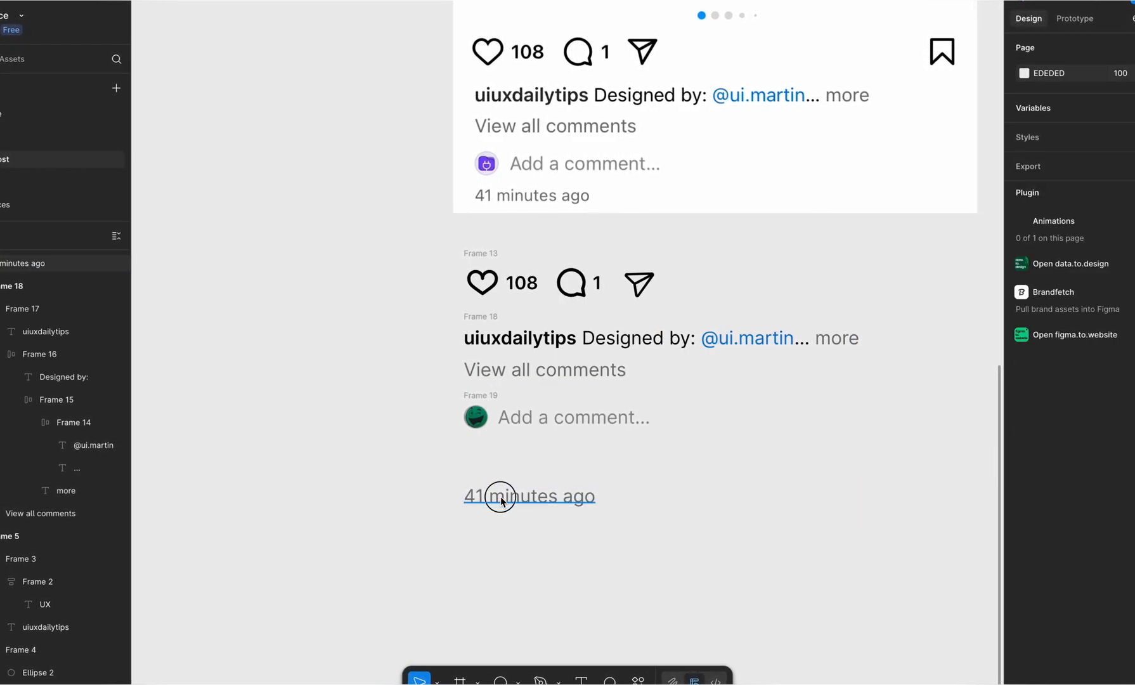
# Step: Stack the icon row, caption block, comment row and timestamp in a vertical auto layout and overlay it on the screenshot
pyautogui.keyDown('shift'); pyautogui.click(480, 395); pyautogui.keyUp('shift')
pyautogui.keyDown('shift'); pyautogui.click(481, 316); pyautogui.keyUp('shift')
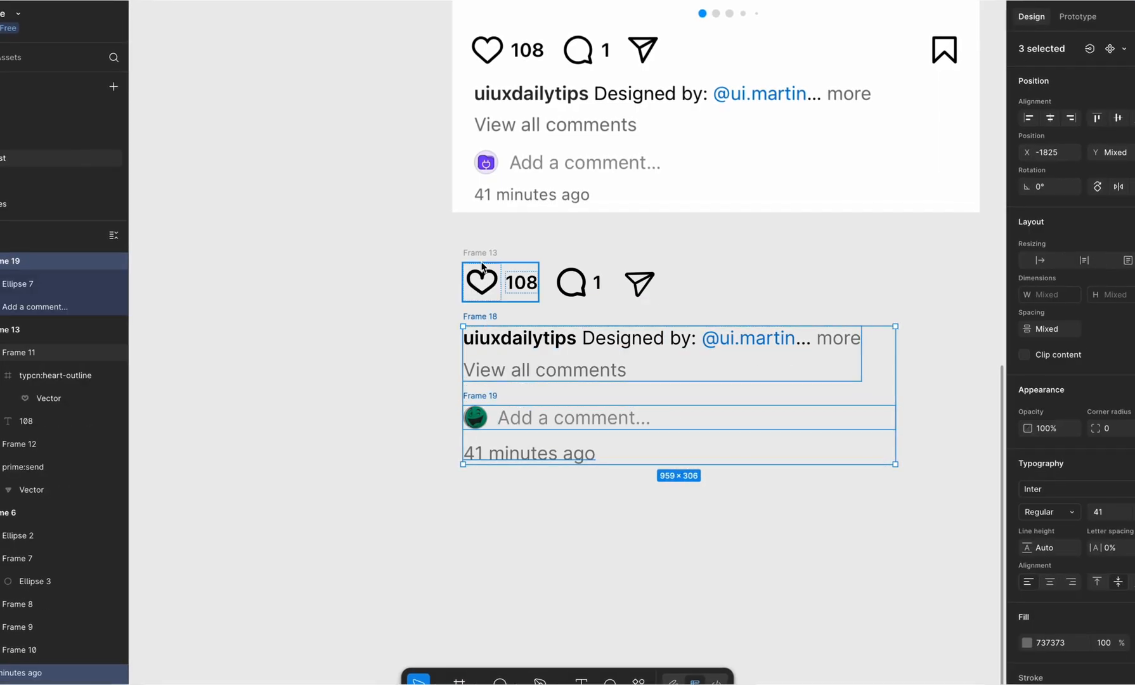
pyautogui.hotkey('shift', 'a')
pyautogui.moveTo(483, 245); pyautogui.dragTo(490, 20)
# Step: Set the overlaid stack's vertical gap to 29 to match the screenshot's spacing
pyautogui.click(1117, 333)
pyautogui.write('44')
pyautogui.press('Return')
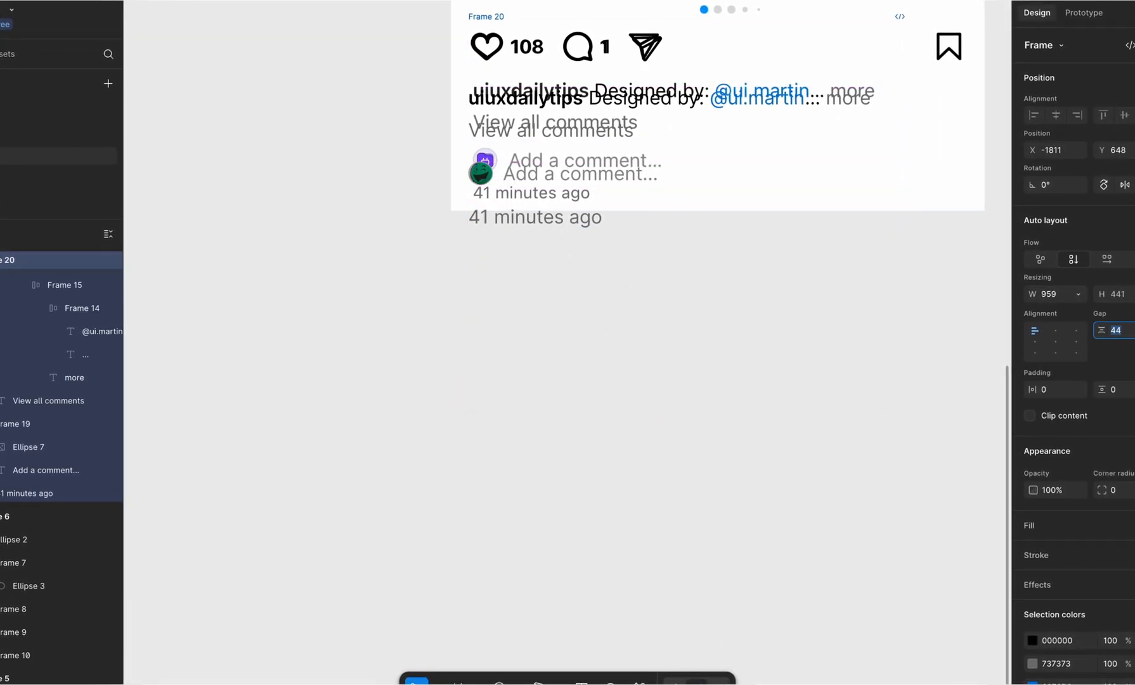
pyautogui.press('Down')
pyautogui.press('Down')
pyautogui.press('Down')
pyautogui.press('Down')
pyautogui.press('Down')
pyautogui.press('Down')
pyautogui.press('Down')
pyautogui.press('Down')
pyautogui.press('Down')
pyautogui.press('Down')
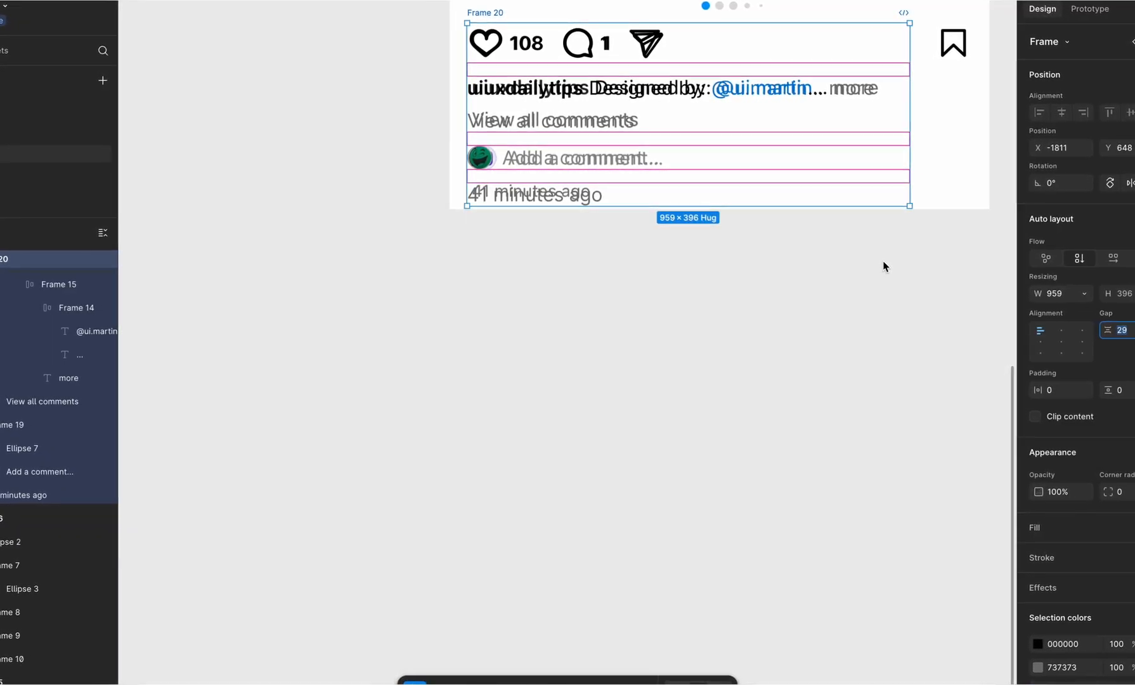
# Step: Nest the caption block, comment row and timestamp in their own vertical auto layout with a left padding of 9
pyautogui.doubleClick(669, 87)
pyautogui.keyDown('shift'); pyautogui.click(600, 156); pyautogui.keyUp('shift')
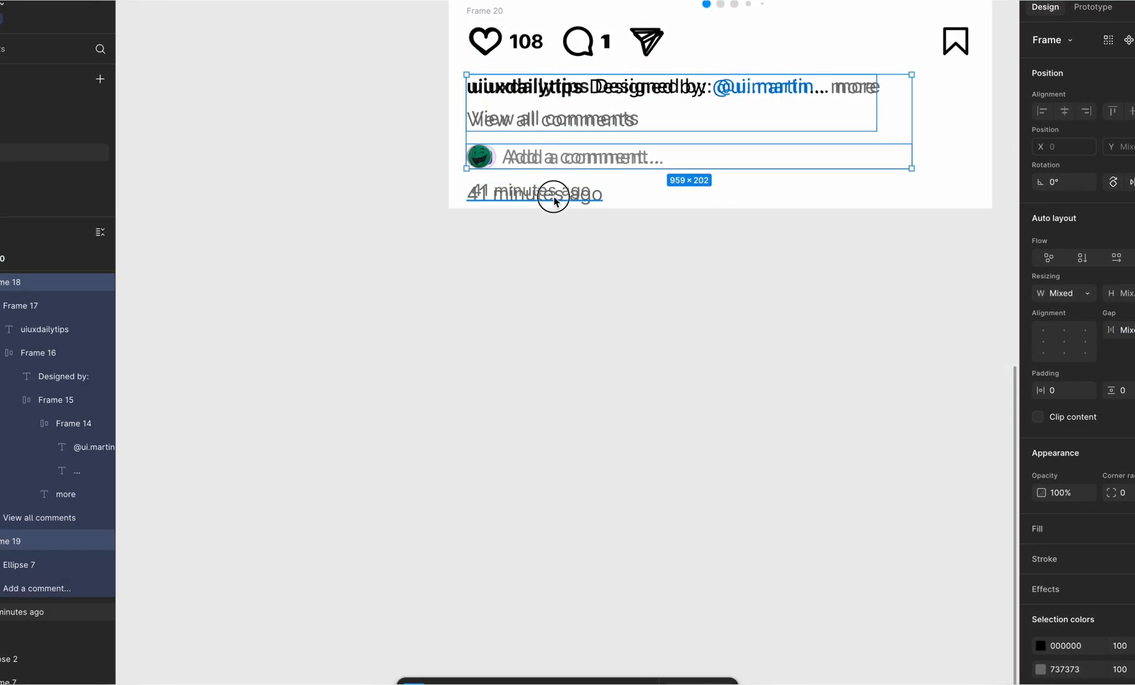
pyautogui.keyDown('shift'); pyautogui.click(553, 196); pyautogui.keyUp('shift')
pyautogui.hotkey('shift', 'a')
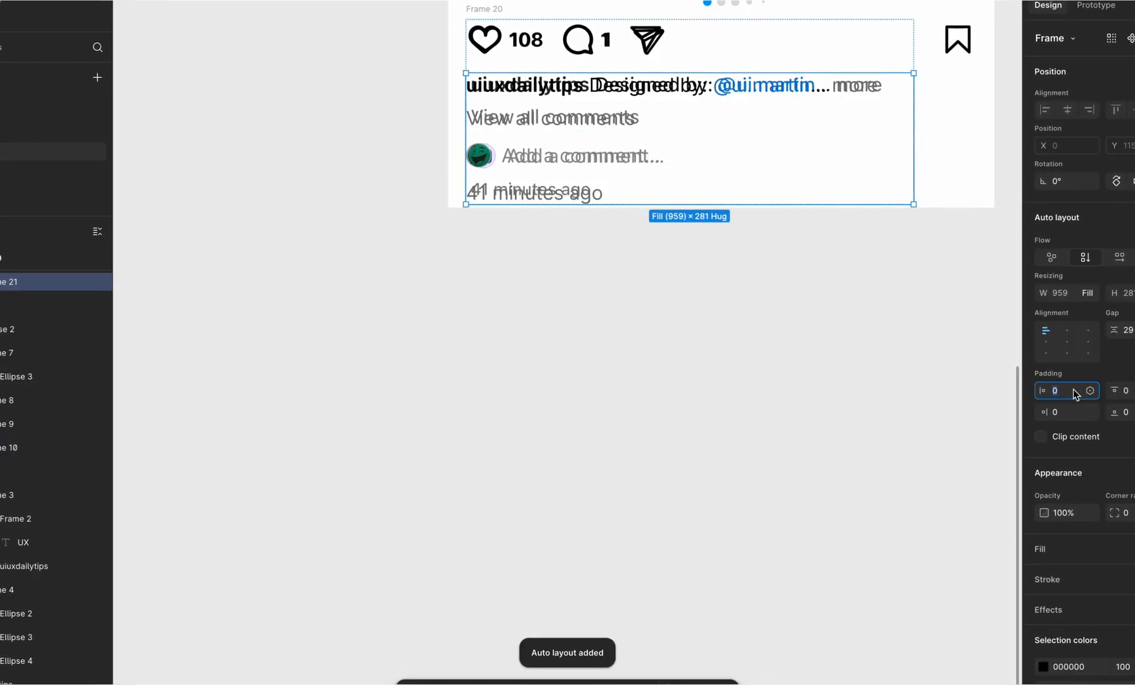
pyautogui.write('7')
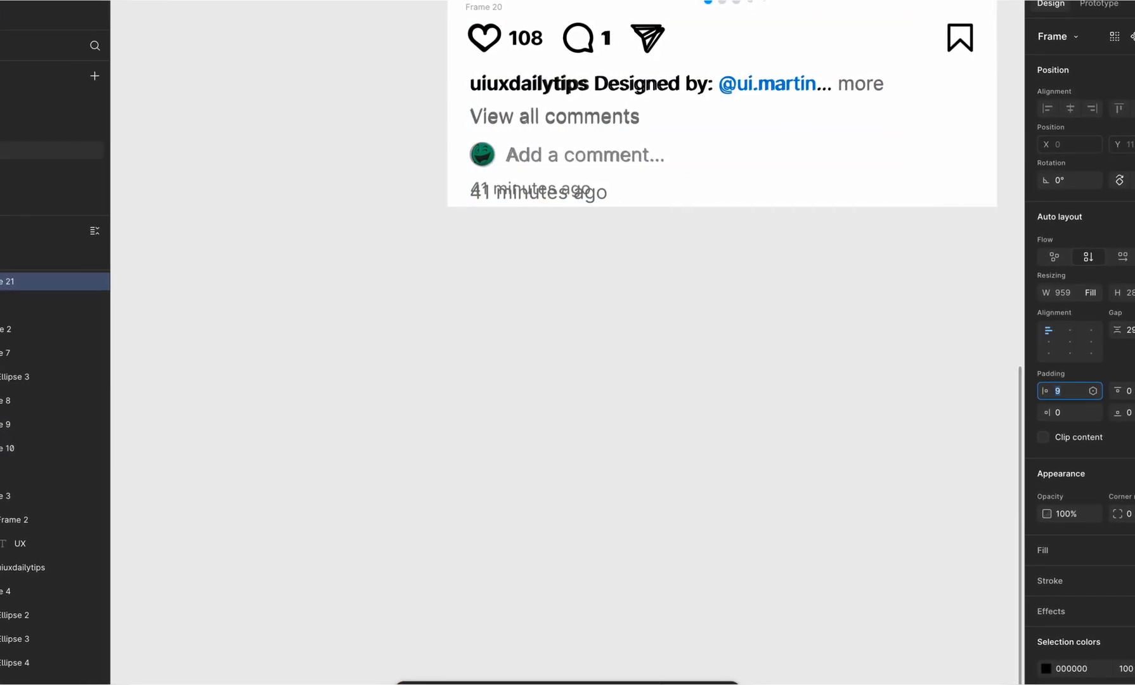
pyautogui.click(701, 280)
# Step: Reduce the outer stack's vertical gap by 2 so the caption lines up with the screenshot
pyautogui.click(473, 9)
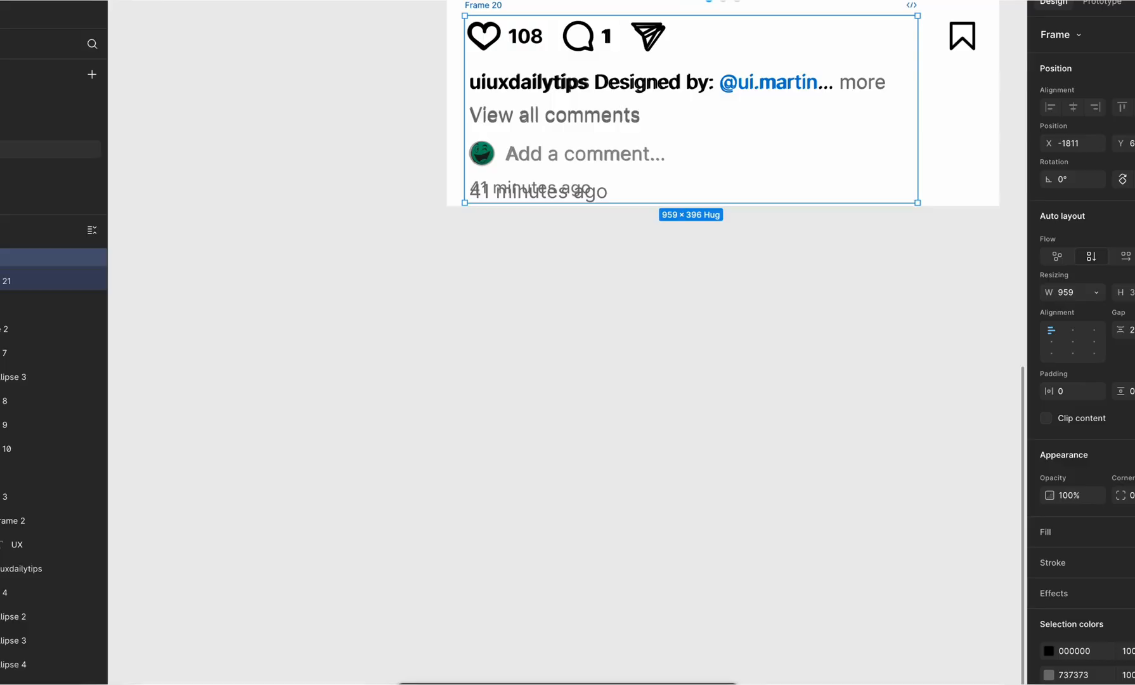
pyautogui.click(1132, 330)
pyautogui.press('Down')
pyautogui.press('Down')
pyautogui.press('Down')
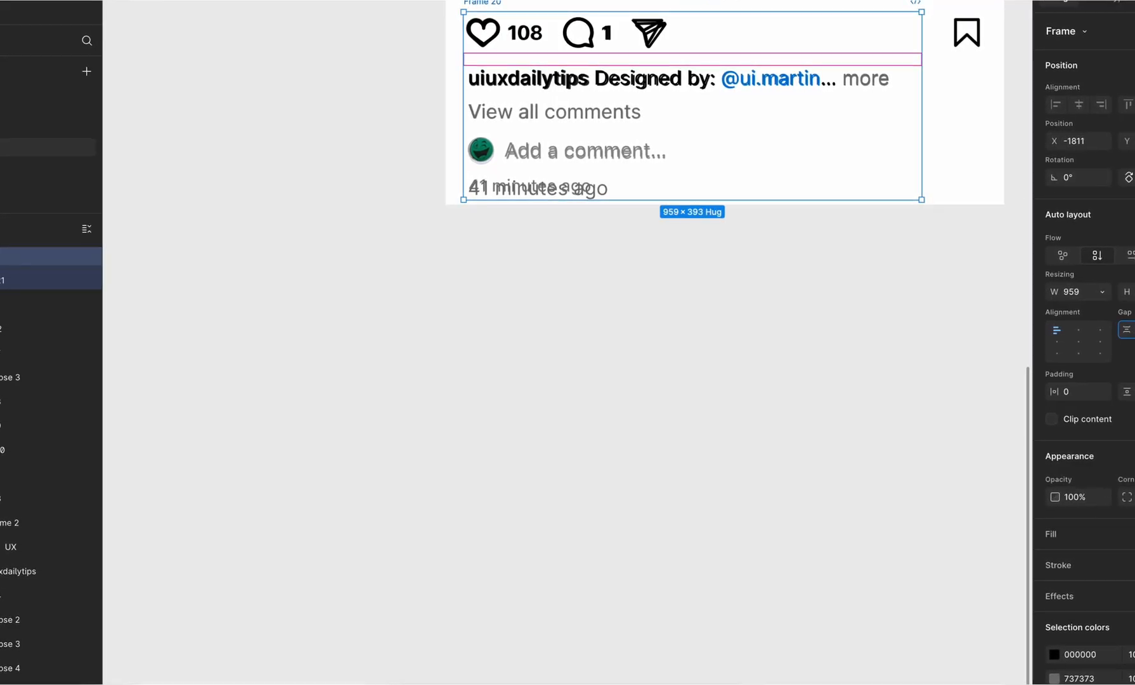
pyautogui.press('Up')
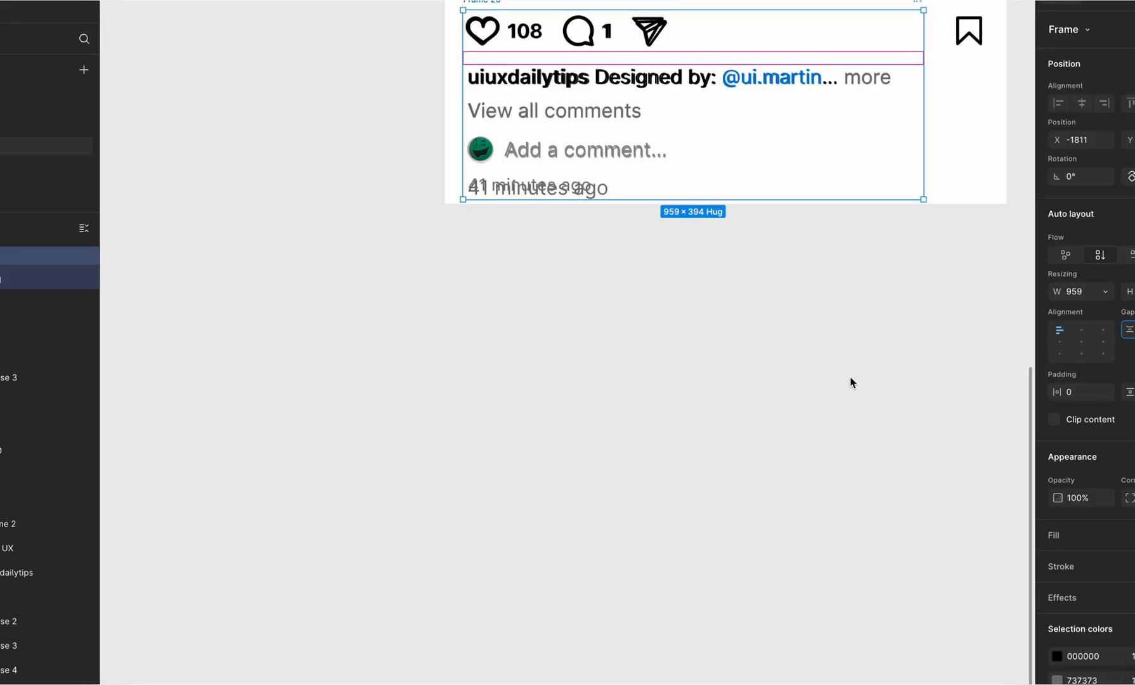
pyautogui.click(851, 382)
# Step: Move the finished stack off the screenshot and arrange the header row above it, leaving space between the two
pyautogui.moveTo(490, 2); pyautogui.dragTo(492, 295)
pyautogui.scroll(-5, 490, 292)
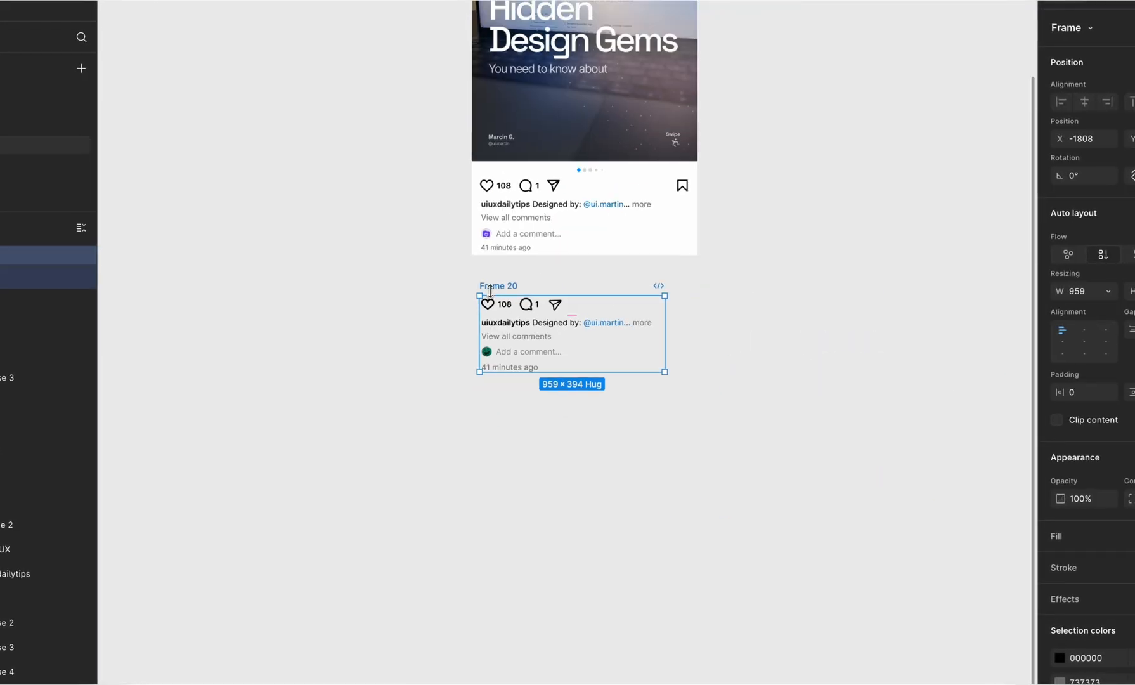
pyautogui.scroll(-5, 490, 292)
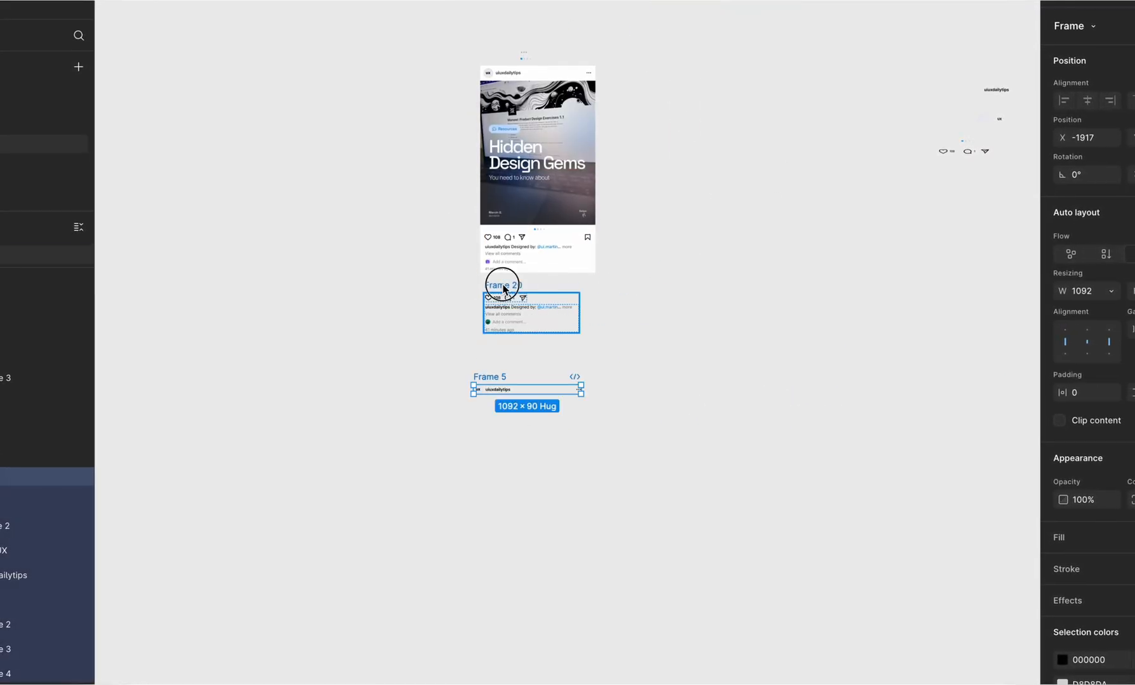
pyautogui.moveTo(503, 289); pyautogui.dragTo(500, 342)
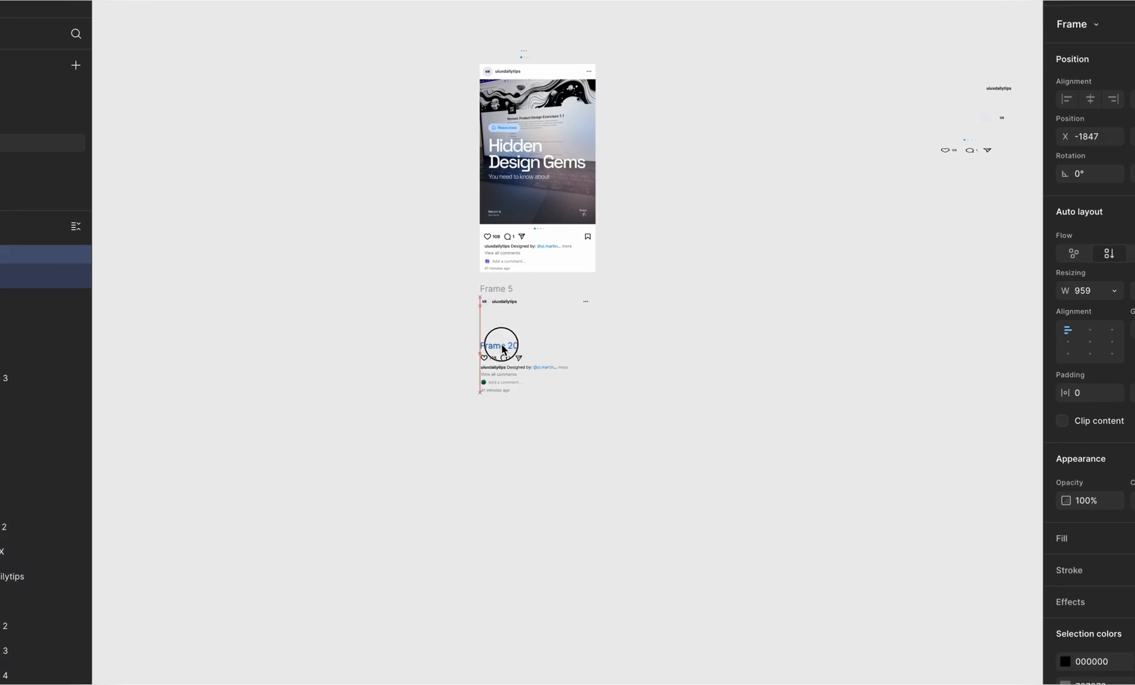
pyautogui.scroll(5, 500, 343)
pyautogui.scroll(-5, 461, 234)
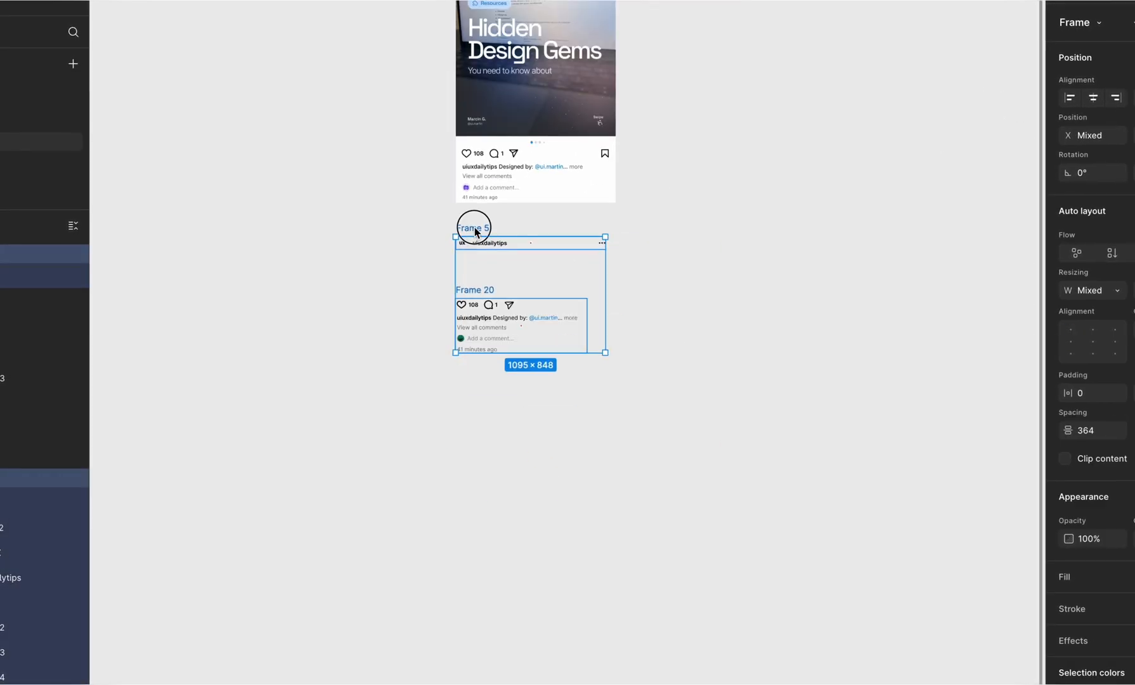
# Step: Move the header row and footer stack beside the screenshot and bring the carousel dots next to them
pyautogui.moveTo(474, 228); pyautogui.dragTo(656, 1)
pyautogui.scroll(3, 653, 6)
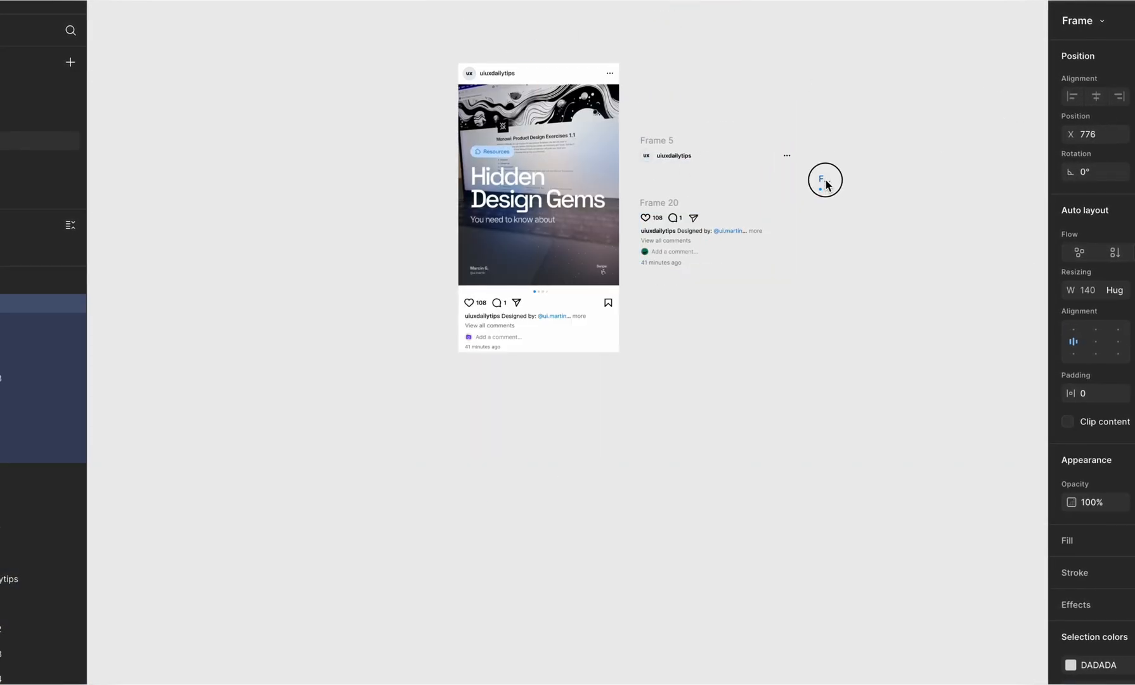
pyautogui.moveTo(826, 181); pyautogui.dragTo(821, 195)
pyautogui.scroll(5, 824, 191)
pyautogui.scroll(-3, 824, 191)
pyautogui.hscroll(-1, 717, 515)
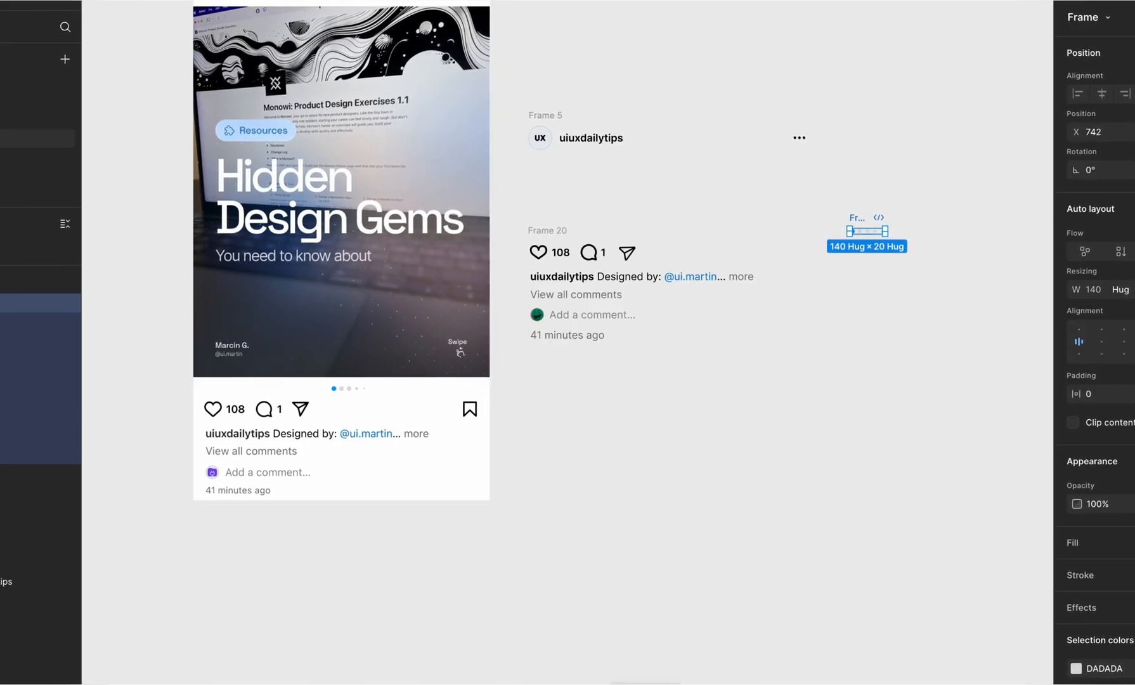
# Step: Search Unsplash for "product design" and insert the photo of a monitor with interface designs behind green leaves
pyautogui.hotkey('ctrl', 'k')
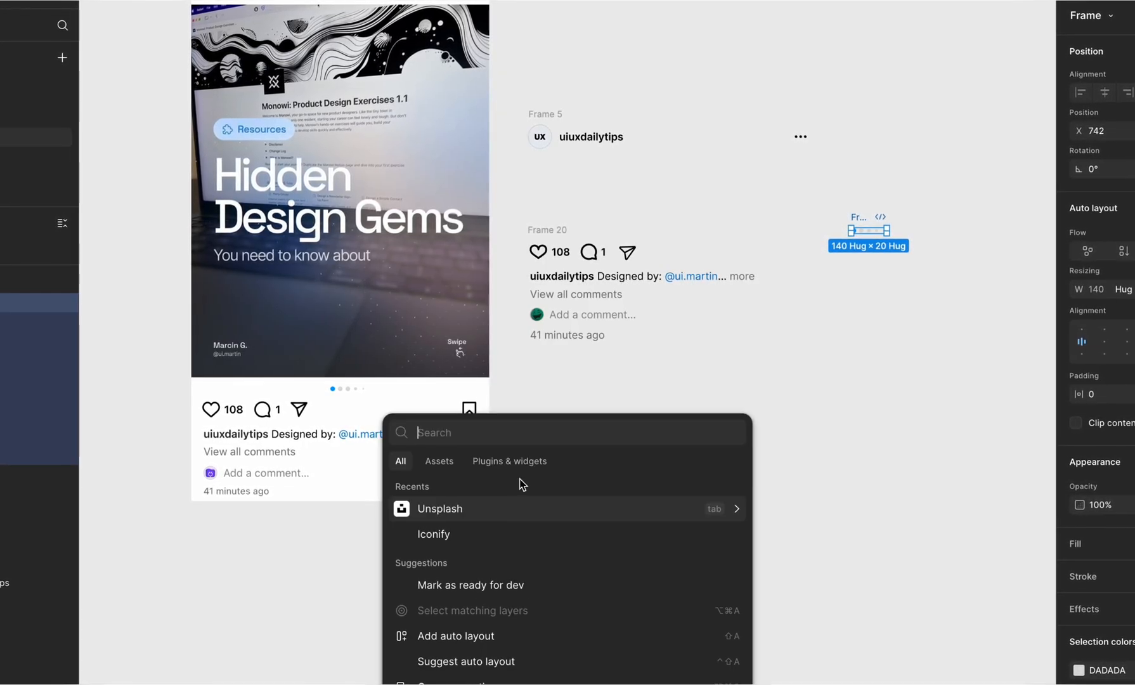
pyautogui.press('Return')
pyautogui.write('product design')
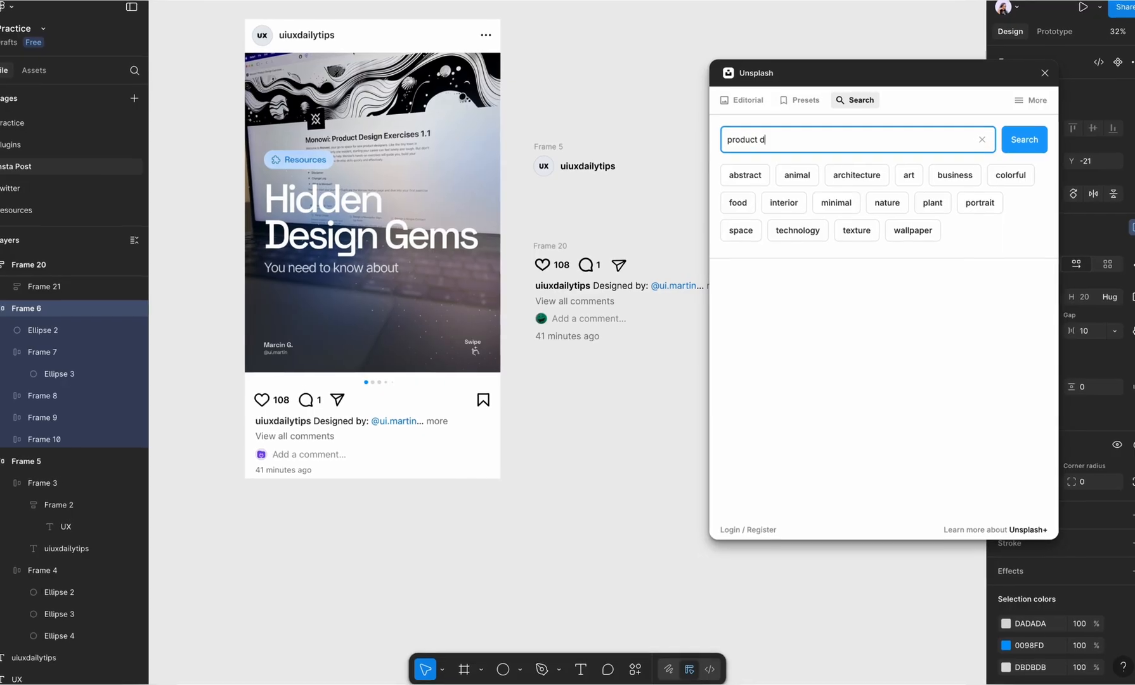
pyautogui.press('Return')
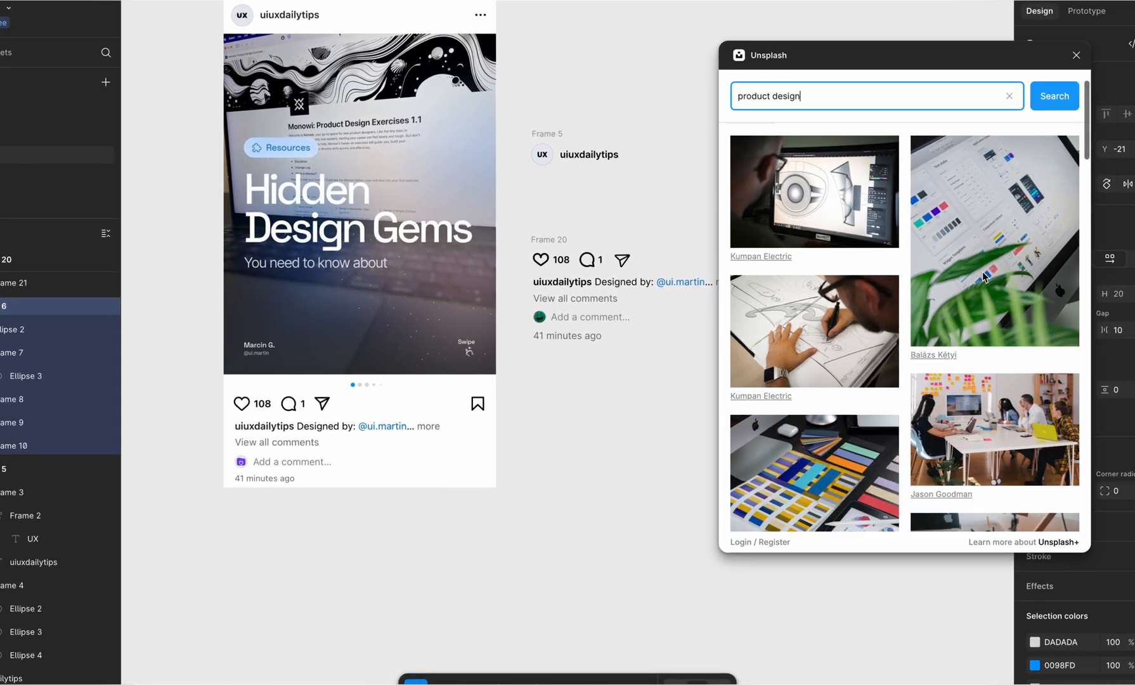
pyautogui.scroll(-10, 977, 278)
pyautogui.scroll(-10, 998, 274)
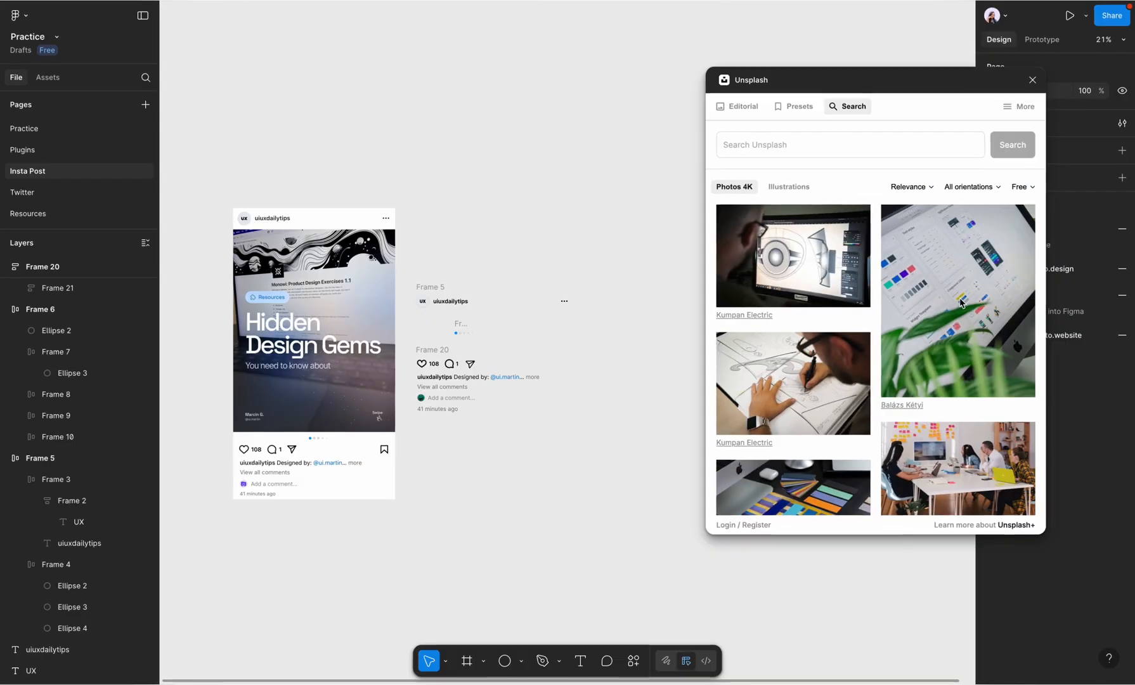
pyautogui.click(962, 302)
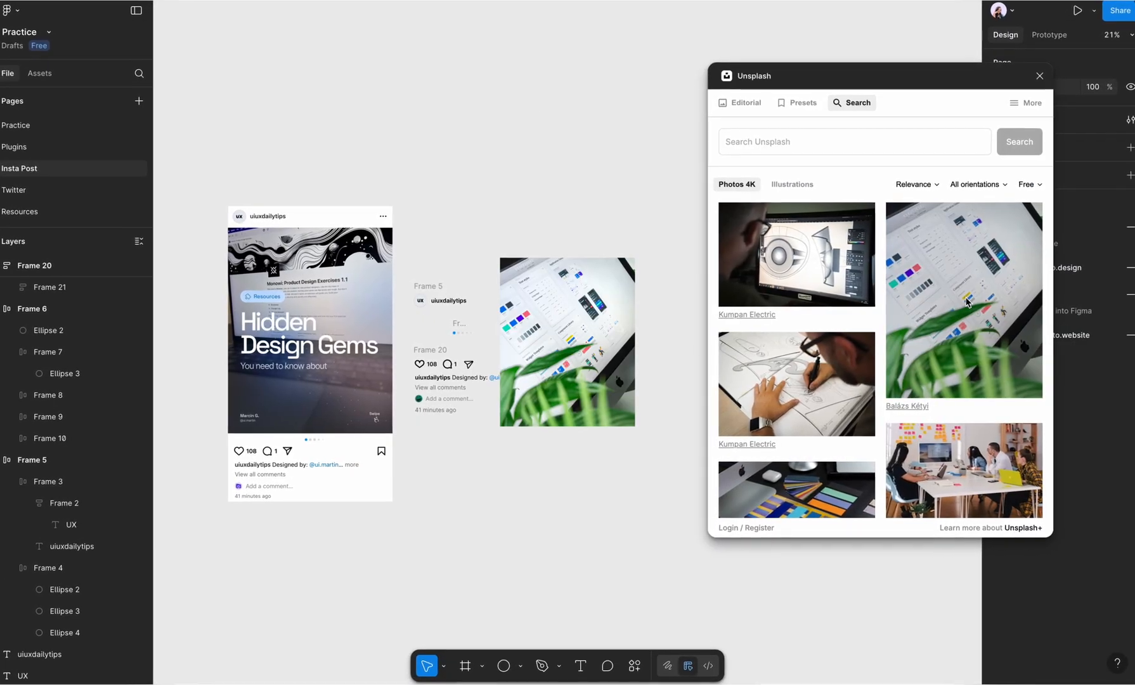
pyautogui.click(1038, 76)
# Step: Align the photo with the upper-left corner of the screenshot's picture area and scale it to 1170 × 1463
pyautogui.scroll(4, 576, 394)
pyautogui.hscroll(-3, 558, 367)
pyautogui.click(528, 346)
pyautogui.moveTo(528, 346); pyautogui.dragTo(281, 325)
pyautogui.scroll(5, 281, 325)
pyautogui.hscroll(-3, 381, 292)
pyautogui.scroll(2, 381, 291)
pyautogui.moveTo(466, 260); pyautogui.dragTo(466, 255)
pyautogui.press('Down')
pyautogui.press('Down')
pyautogui.press('Down')
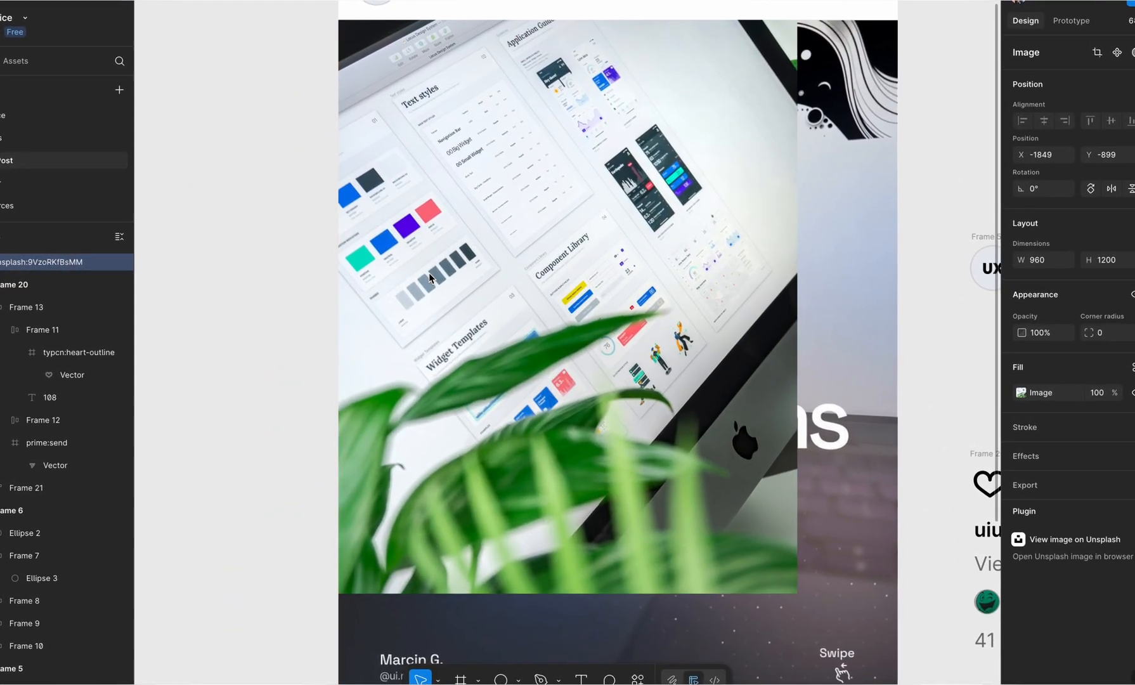
pyautogui.scroll(-5, 466, 259)
pyautogui.moveTo(588, 481); pyautogui.dragTo(645, 555)
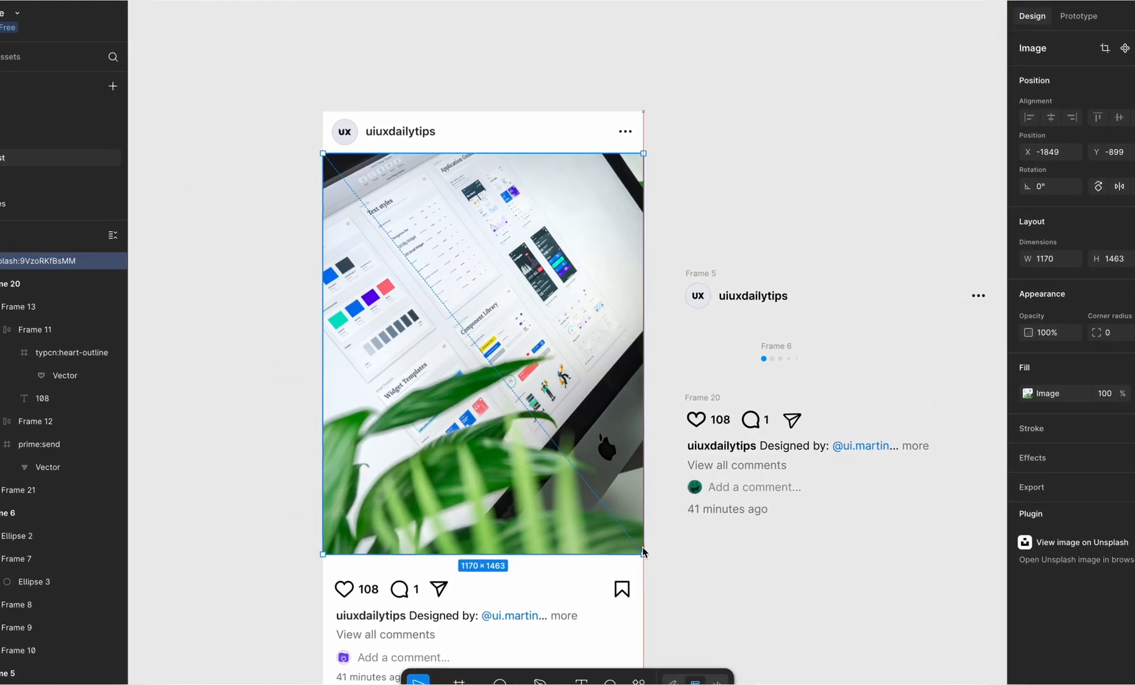
# Step: Move the resized photo off the screenshot to the empty canvas beyond the footer stack
pyautogui.scroll(-5, 492, 431)
pyautogui.hscroll(1, 444, 380)
pyautogui.moveTo(434, 375); pyautogui.dragTo(829, 448)
pyautogui.scroll(-1, 829, 448)
pyautogui.hscroll(1, 830, 448)
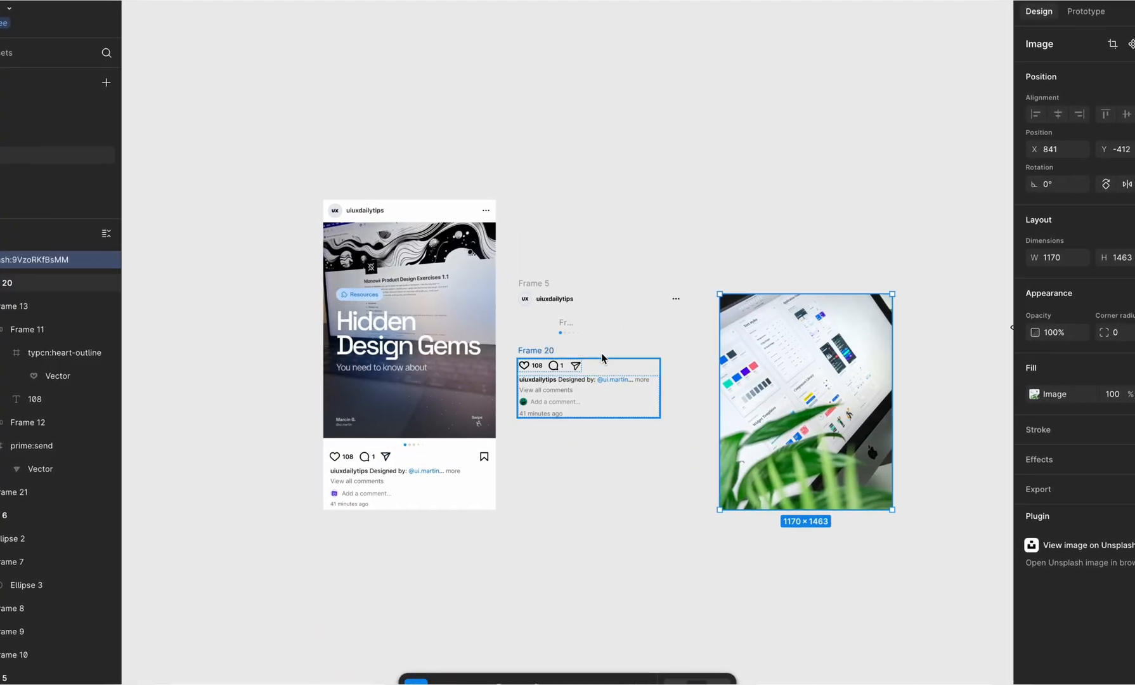
# Step: Place the carousel dots under the photo and wrap both in a vertical auto layout
pyautogui.click(676, 300)
pyautogui.moveTo(569, 334); pyautogui.dragTo(807, 521)
pyautogui.keyDown('shift'); pyautogui.click(817, 374); pyautogui.keyUp('shift')
pyautogui.hotkey('shift', 'a')
# Step: Overlay the photo-and-dots frame on the screenshot and set its vertical gap to 37 so the dots line up
pyautogui.moveTo(793, 431); pyautogui.dragTo(380, 342)
pyautogui.scroll(5, 380, 341)
pyautogui.hscroll(-1, 380, 341)
pyautogui.scroll(-1, 380, 341)
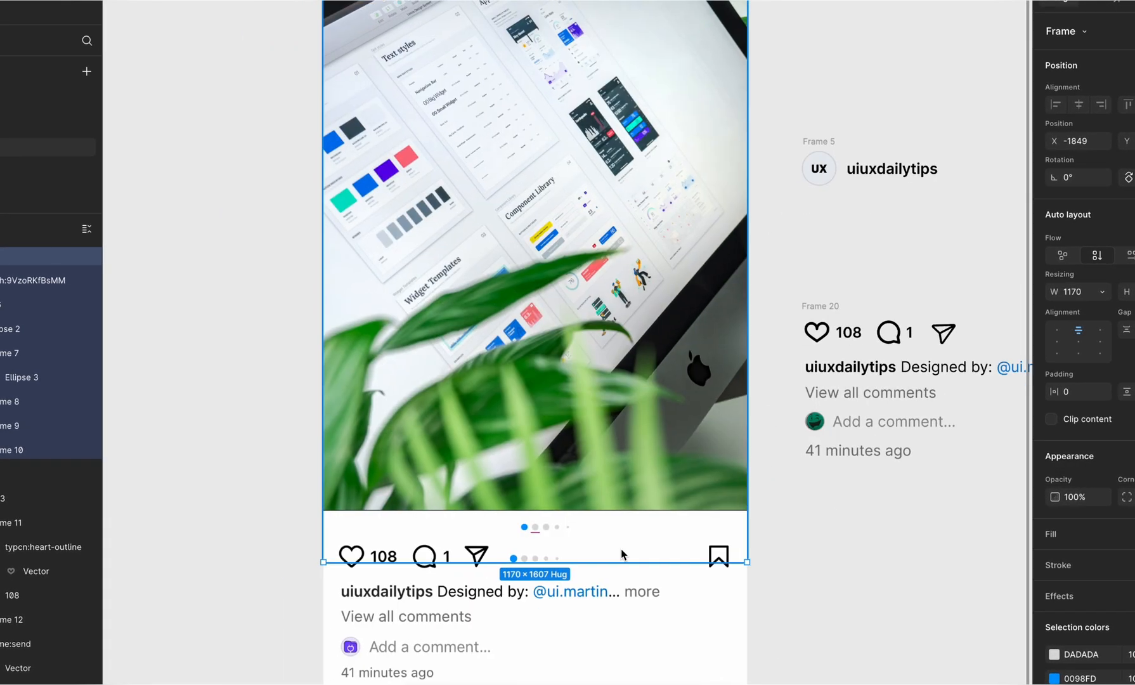
pyautogui.click(535, 533)
pyautogui.write('104')
pyautogui.press('Return')
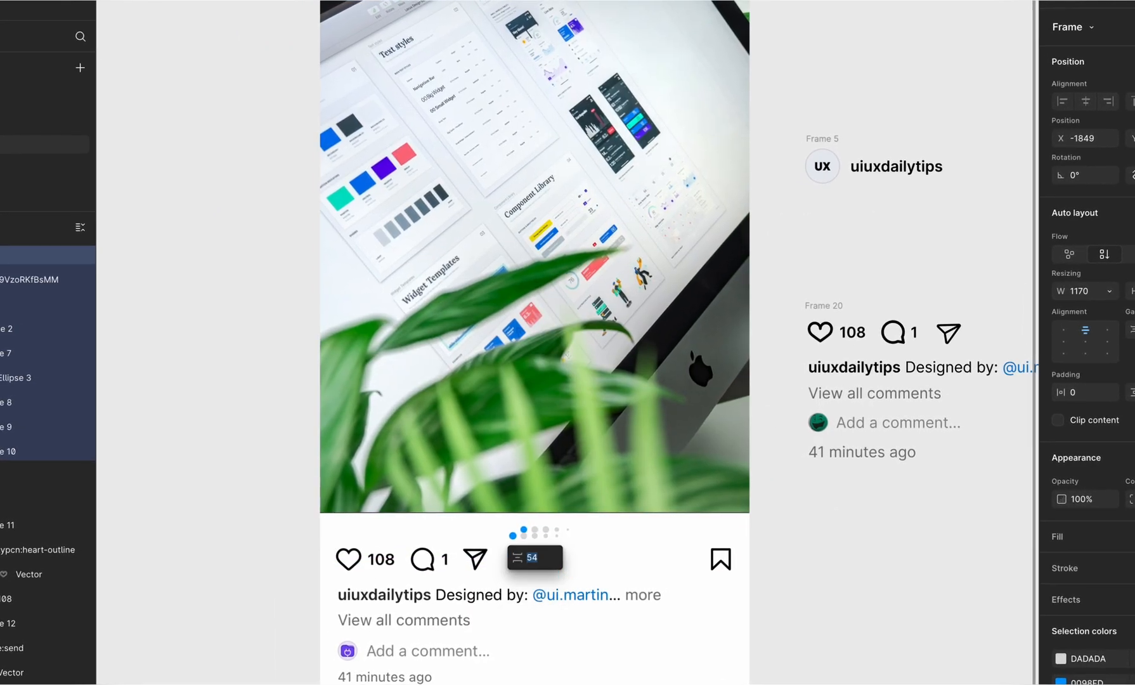
pyautogui.click(537, 534)
pyautogui.doubleClick(574, 505)
pyautogui.click(557, 532)
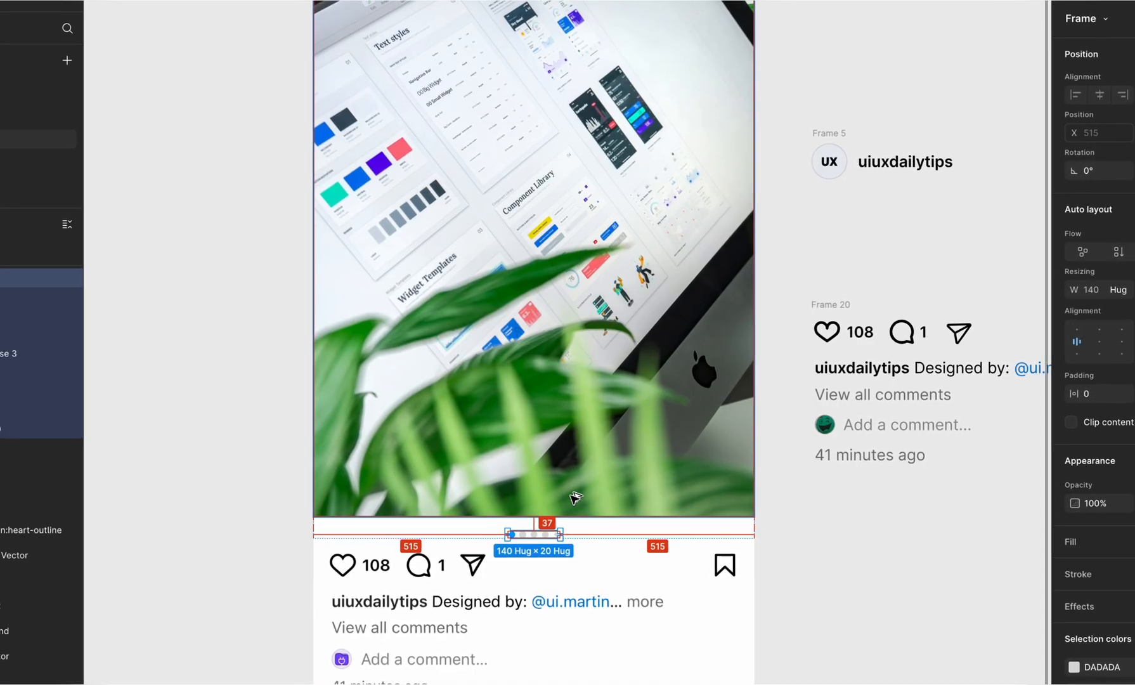
pyautogui.click(577, 497)
pyautogui.click(378, 10)
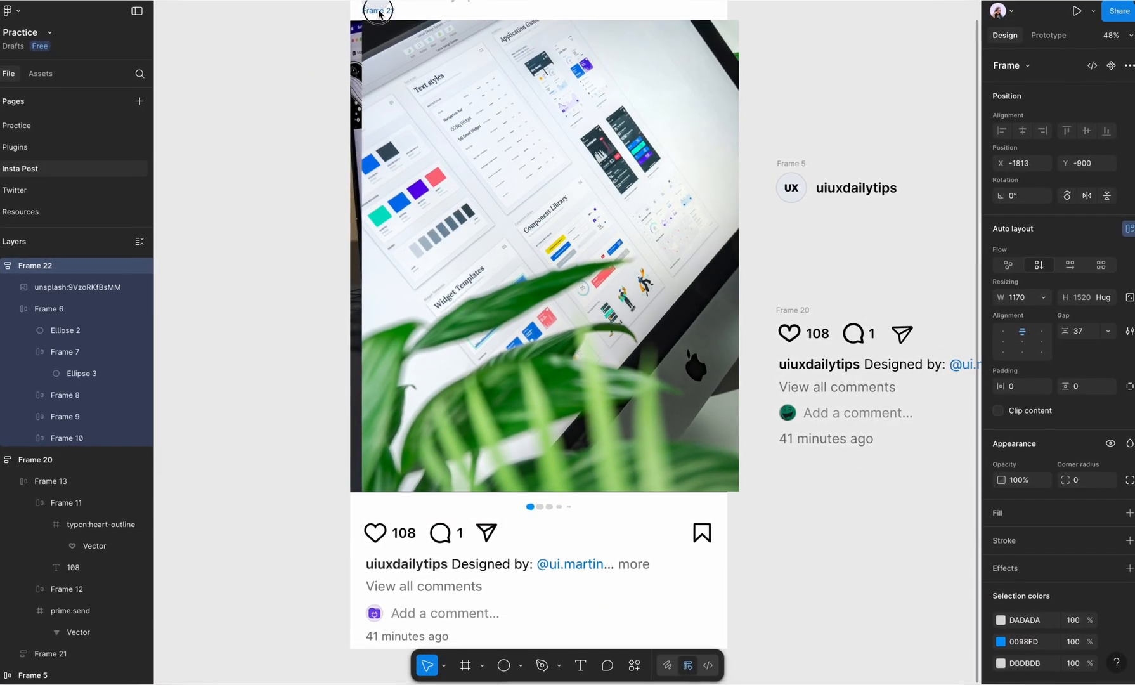
# Step: Arrange the photo frame on empty canvas with the header row above and the footer stack below, left edges aligned
pyautogui.moveTo(380, 14); pyautogui.dragTo(775, 355)
pyautogui.scroll(-2, 377, 13)
pyautogui.hscroll(4, 774, 355)
pyautogui.scroll(-6, 774, 356)
pyautogui.moveTo(621, 265); pyautogui.dragTo(801, 128)
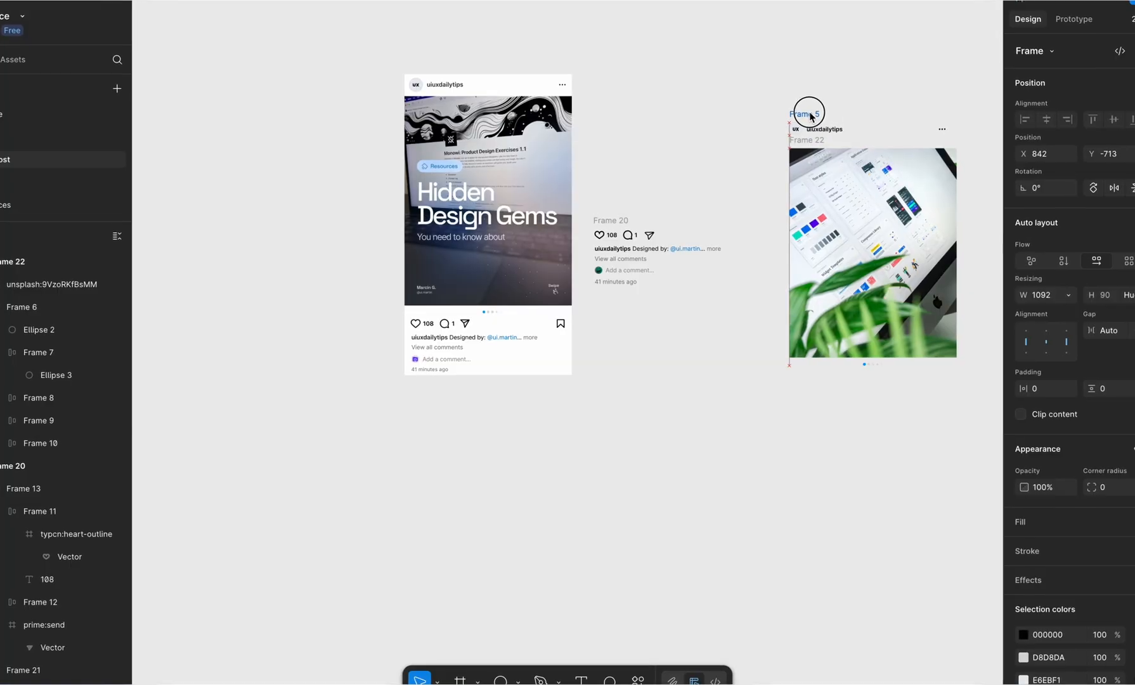
pyautogui.moveTo(616, 220); pyautogui.dragTo(829, 397)
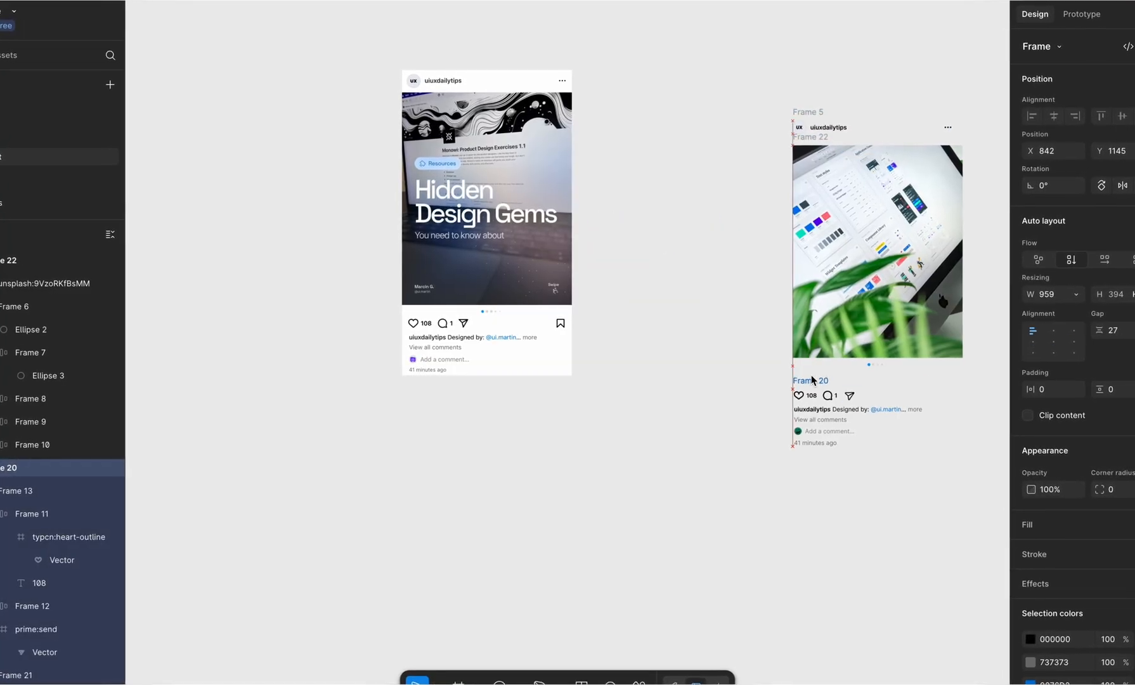
# Step: Wrap the header, photo frame and footer in one vertical auto layout and place it beside the screenshot
pyautogui.keyDown('shift'); pyautogui.click(811, 135); pyautogui.keyUp('shift')
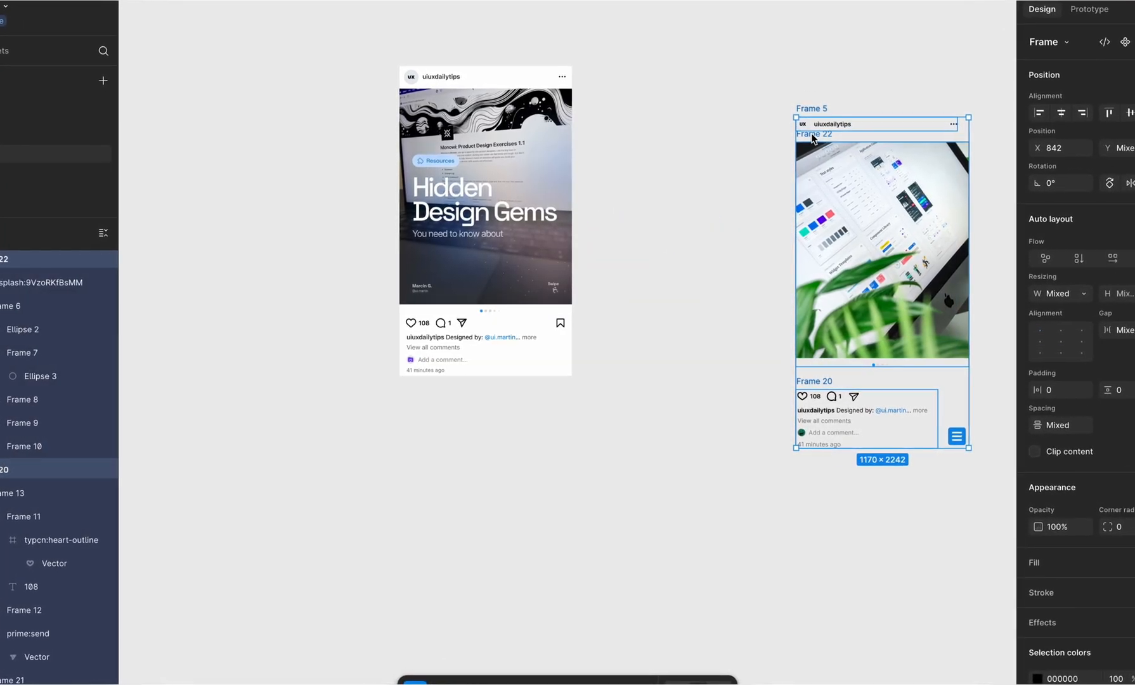
pyautogui.hotkey('shift', 'a')
pyautogui.hscroll(4, 817, 136)
pyautogui.moveTo(706, 74); pyautogui.dragTo(361, 30)
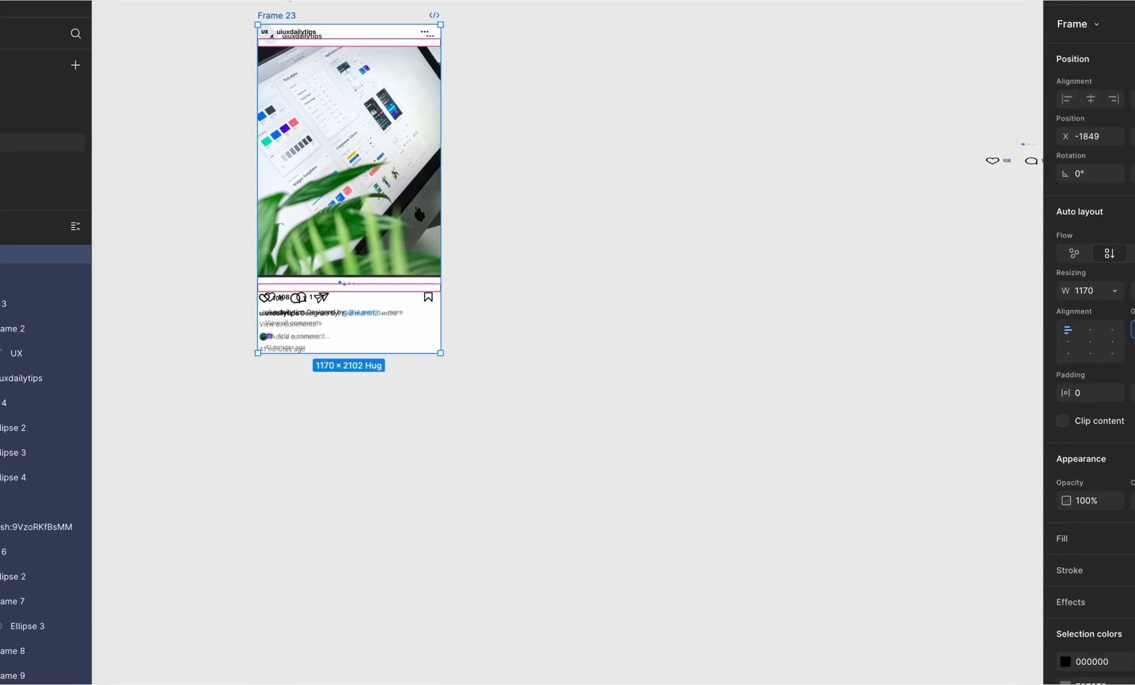
pyautogui.moveTo(541, 29); pyautogui.dragTo(522, 14)
pyautogui.scroll(4, 521, 14)
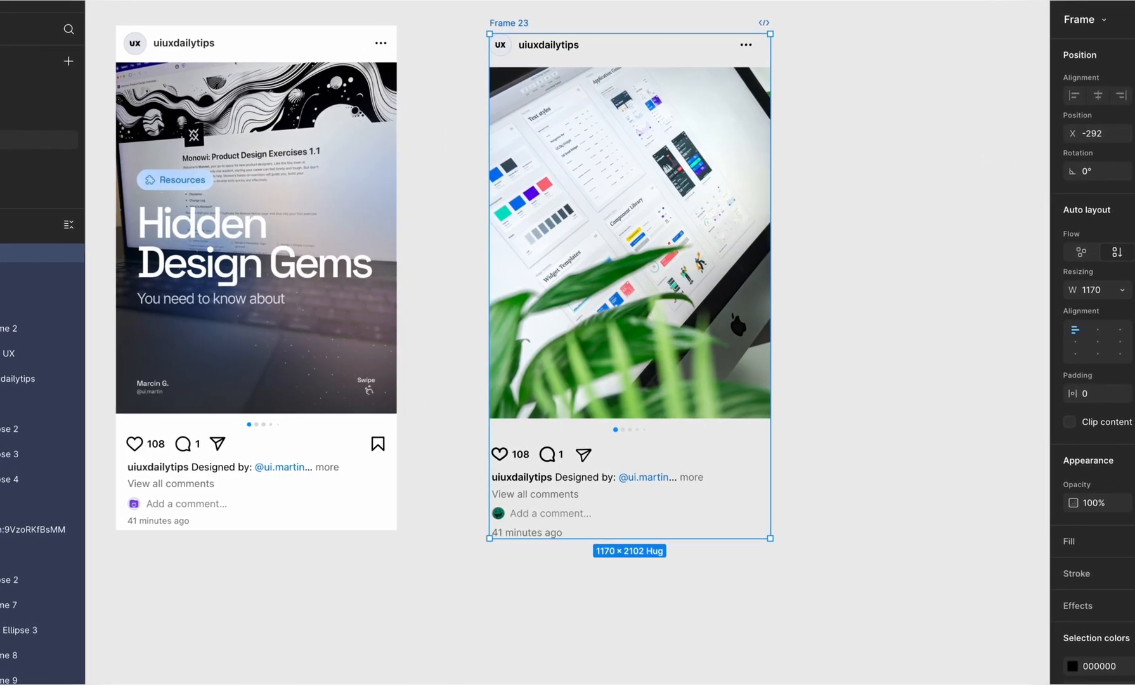
# Step: Fill the post frame with FFFFFF and wrap the footer stack in an auto layout with a horizontal padding of 24
pyautogui.click(1132, 542)
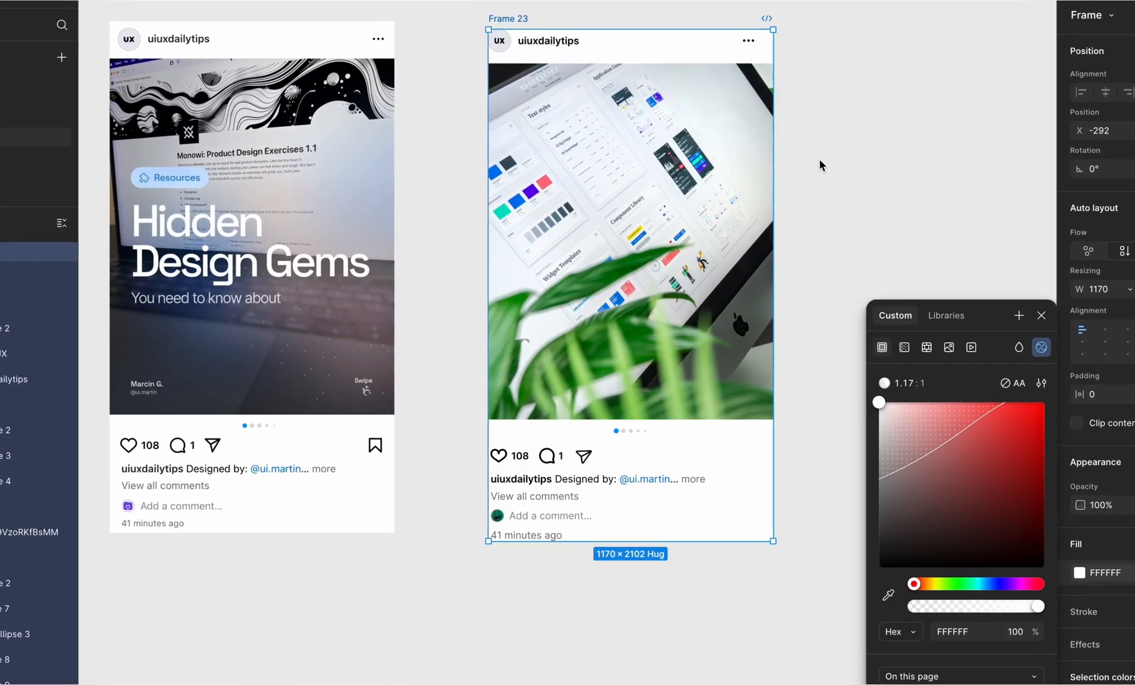
pyautogui.hotkey('shift', 'a')
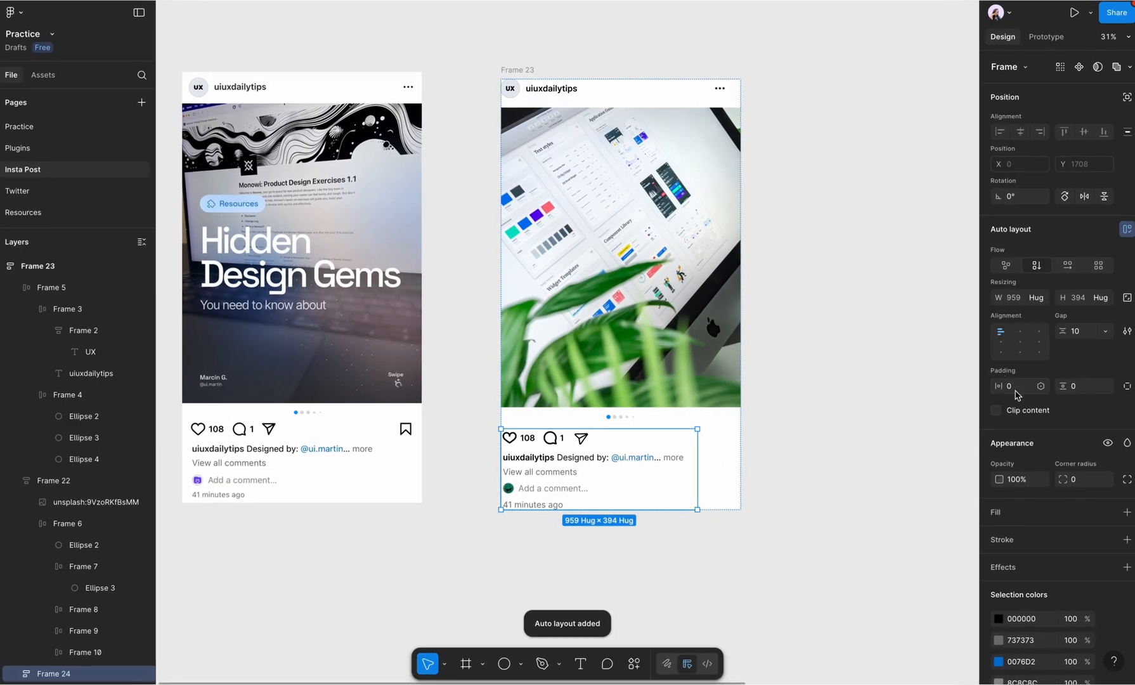
pyautogui.click(1016, 390)
pyautogui.write('24')
pyautogui.press('Return')
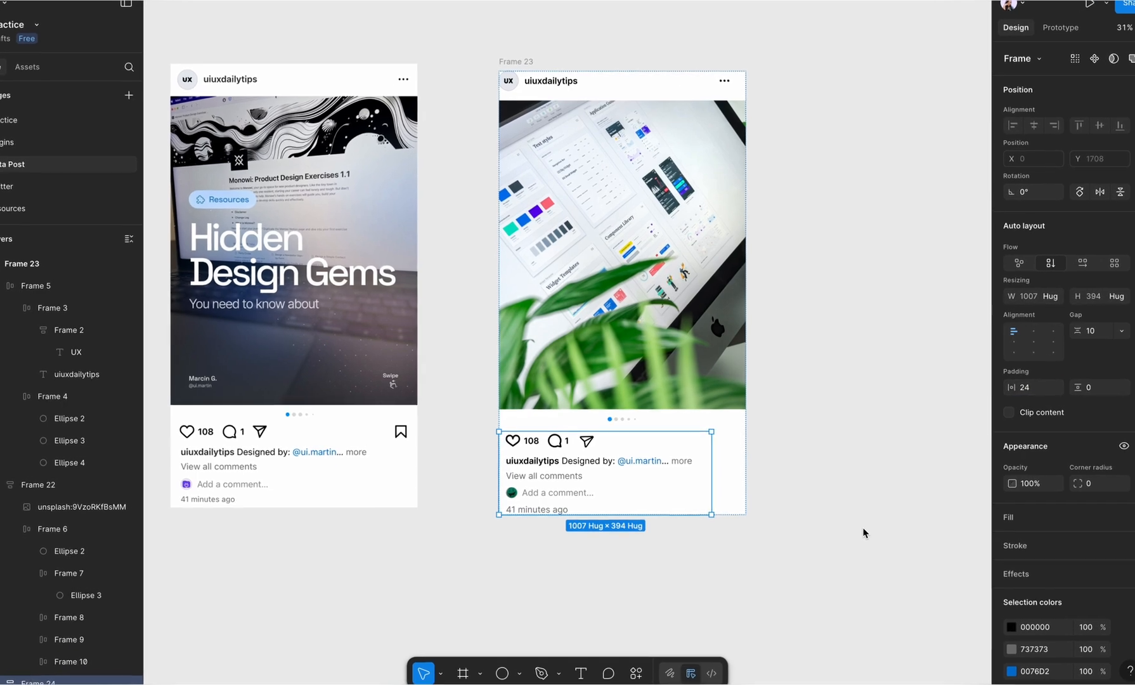
# Step: Set the header row's horizontal padding and the whole post frame's vertical padding to 24
pyautogui.click(536, 82)
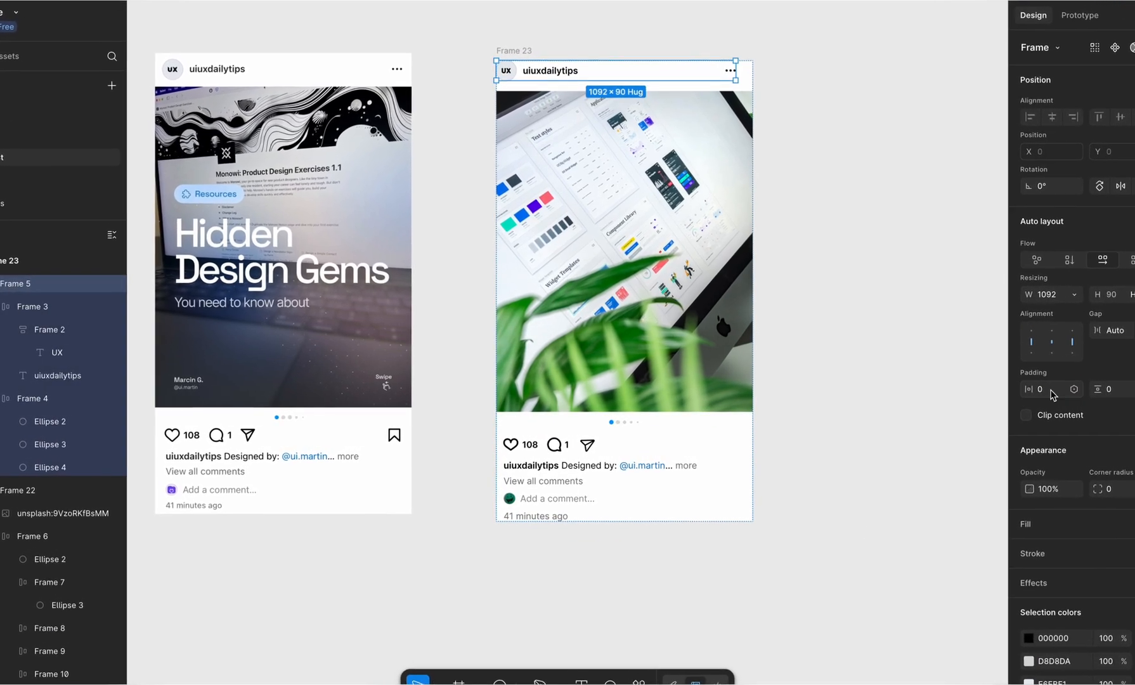
pyautogui.click(1050, 390)
pyautogui.write('24')
pyautogui.press('Return')
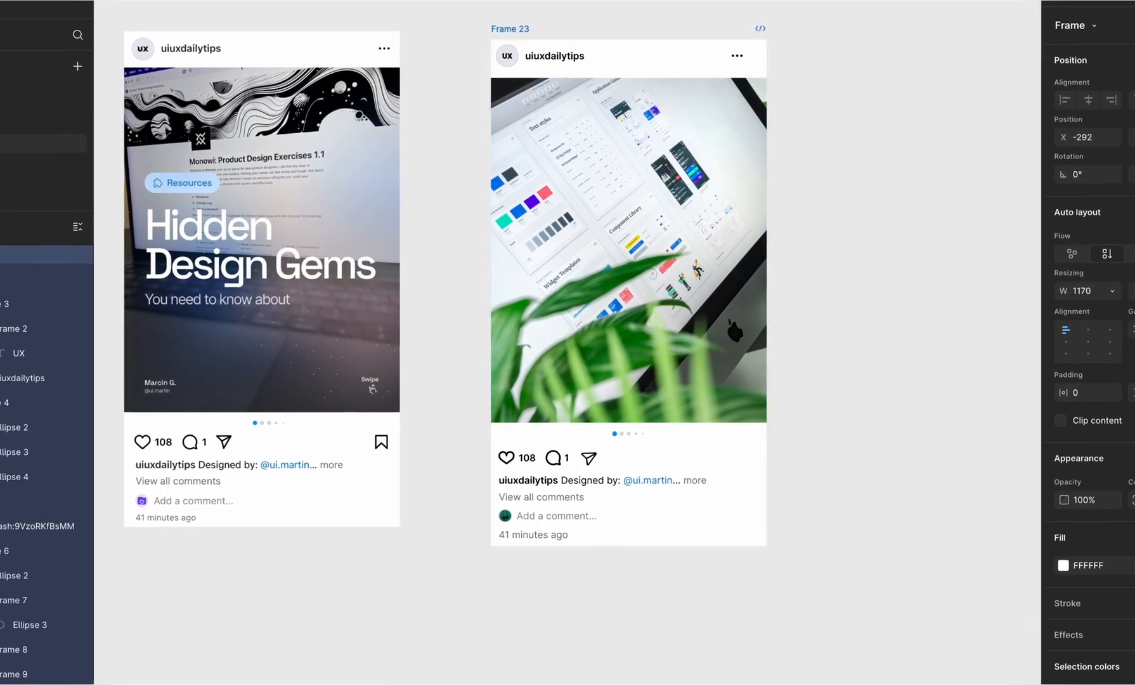
# Step: Reduce the post frame's vertical gap to 37 to match the screenshot, and position it slightly apart with the tops aligned
pyautogui.moveTo(504, 30); pyautogui.dragTo(411, 21)
pyautogui.click(1079, 333)
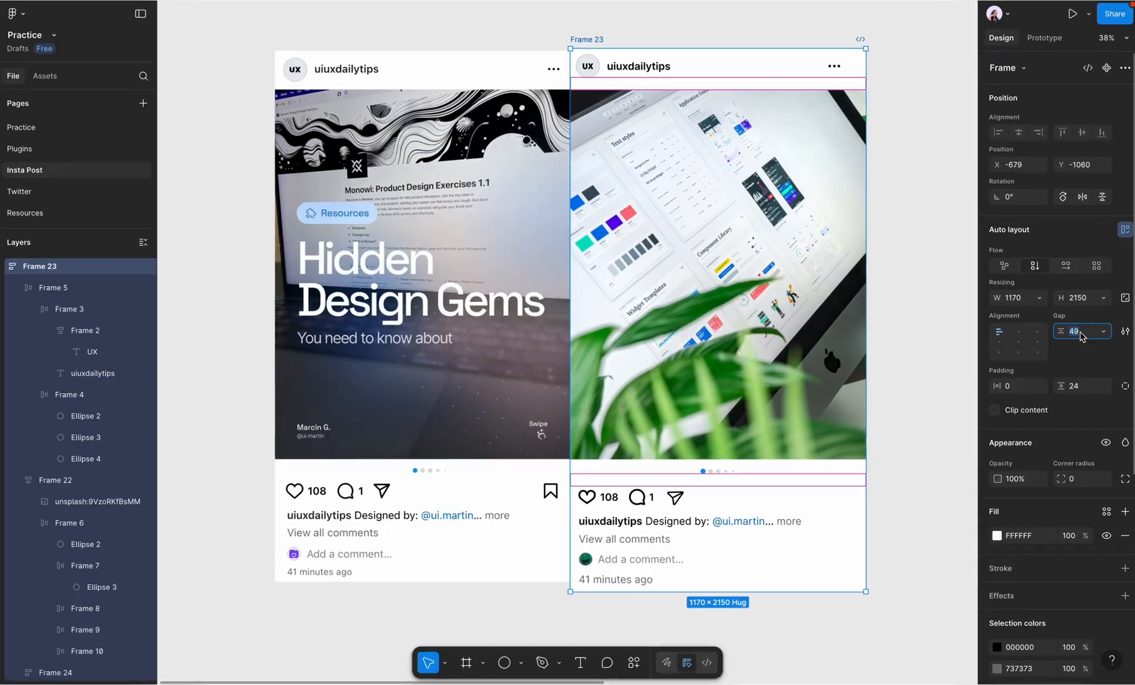
pyautogui.press('Down')
pyautogui.press('Down')
pyautogui.press('Down')
pyautogui.press('Down')
pyautogui.press('Down')
pyautogui.press('Down')
pyautogui.press('Down')
pyautogui.press('Down')
pyautogui.press('Down')
pyautogui.press('Down')
pyautogui.press('Down')
pyautogui.press('Down')
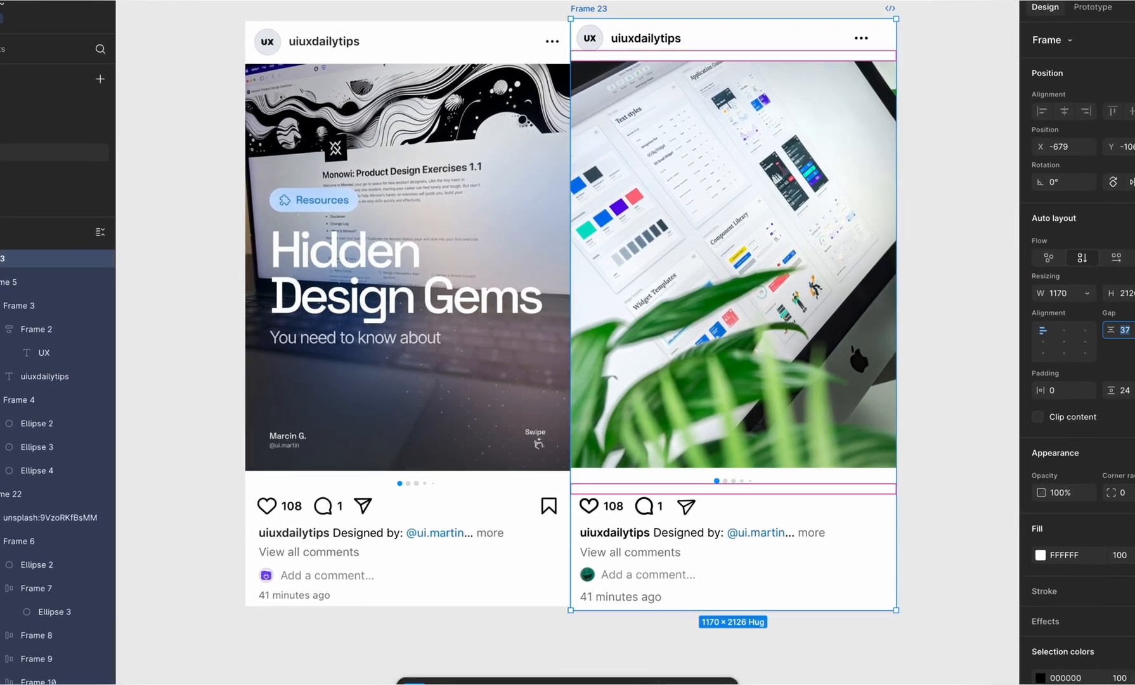
pyautogui.moveTo(583, 19); pyautogui.dragTo(642, 0)
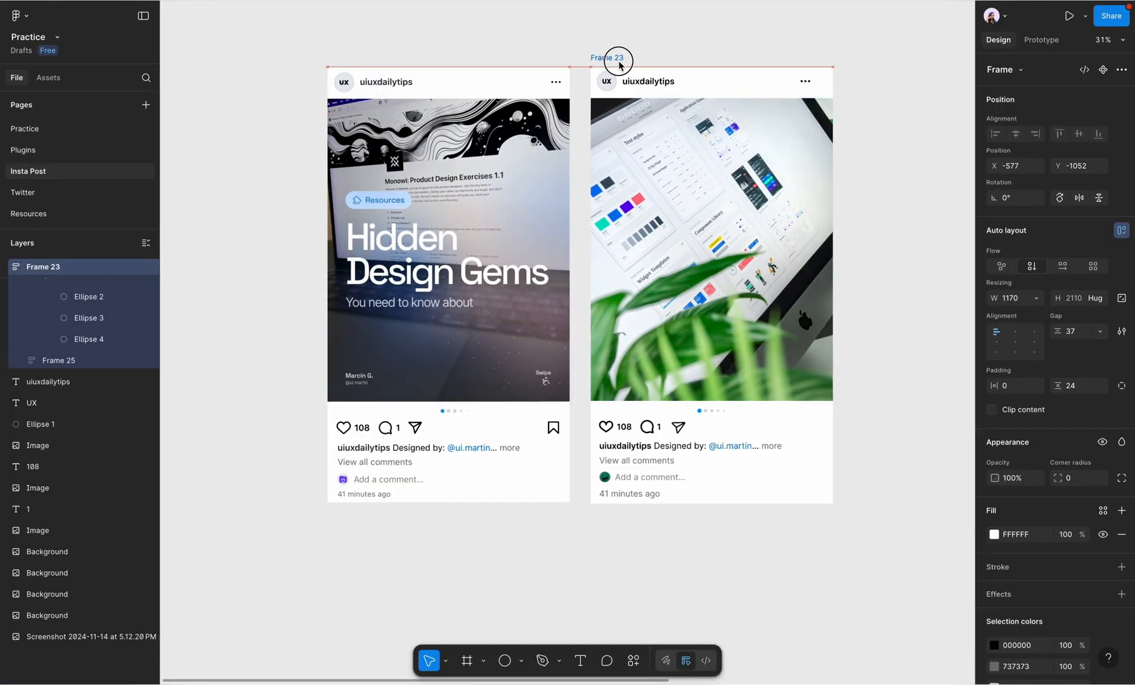
pyautogui.scroll(5, 634, 44)
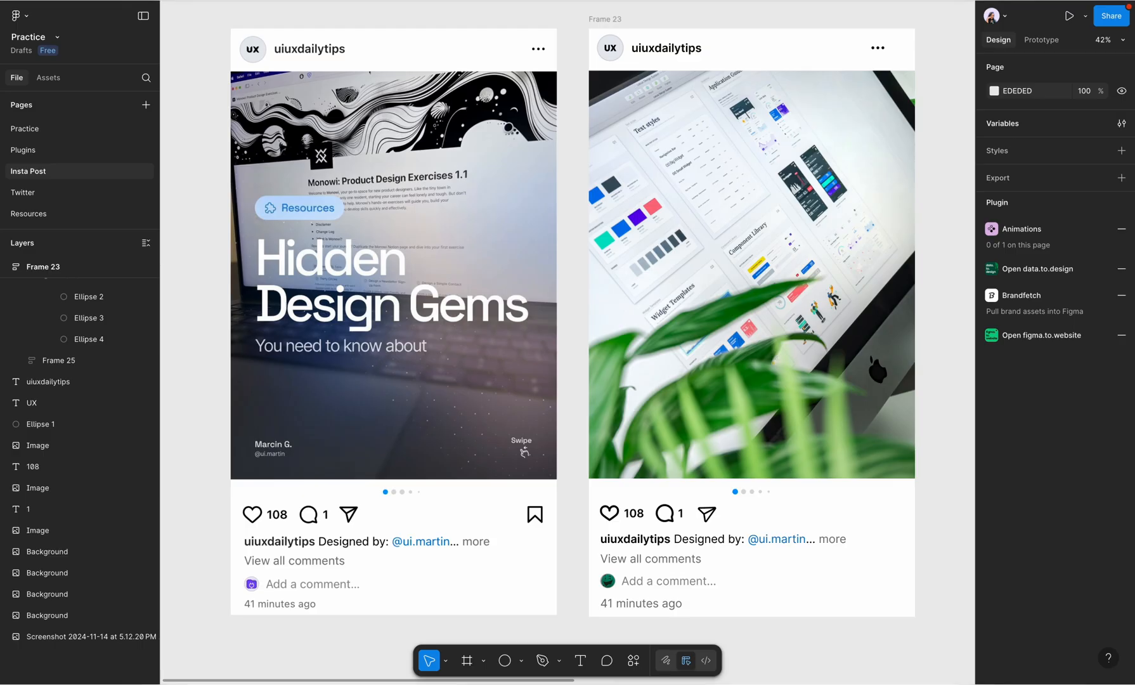
# Step: Set the font size of the post's "41 minutes ago" timestamp to 35
pyautogui.click(634, 604)
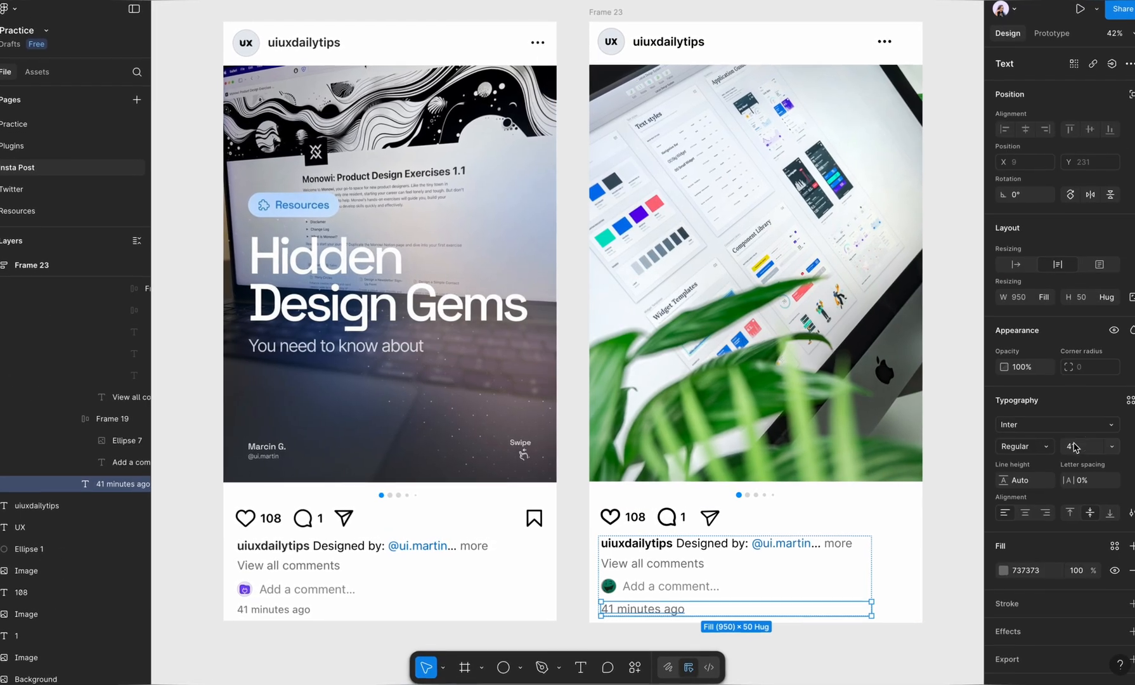
pyautogui.click(1076, 446)
pyautogui.write('35')
pyautogui.press('Return')
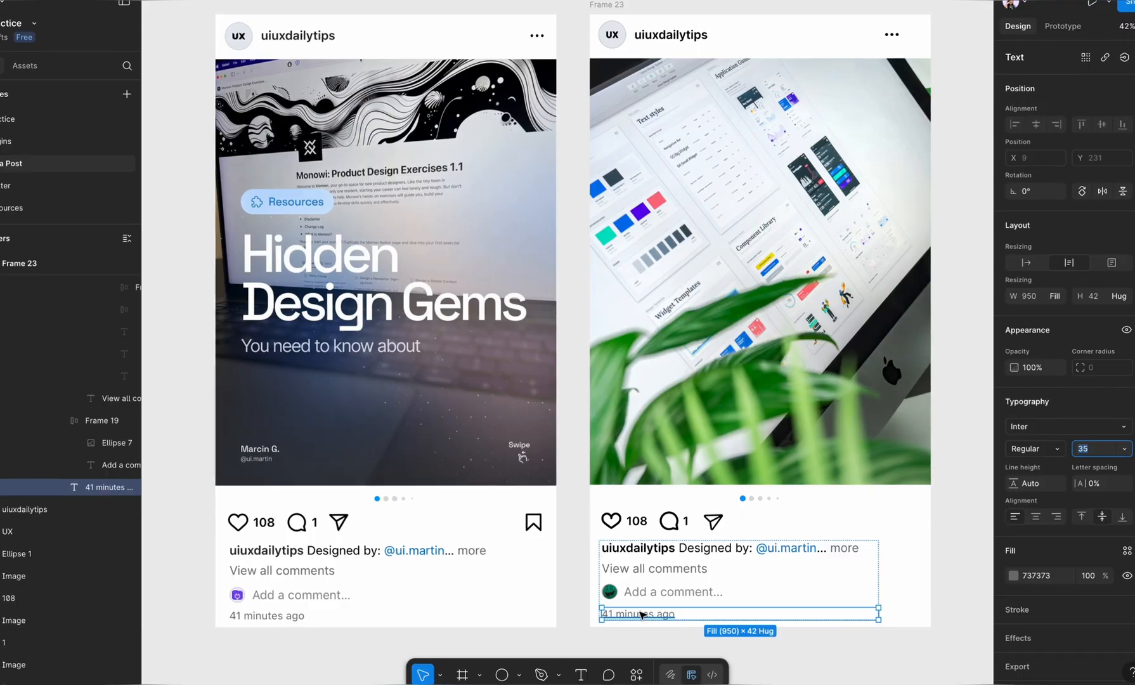
# Step: Copy the timestamp beside the screenshot's own timestamp and set the copy's letter spacing to 1% and fill opacity to 80%
pyautogui.moveTo(640, 612); pyautogui.dragTo(260, 544)
pyautogui.scroll(10, 254, 543)
pyautogui.moveTo(276, 588); pyautogui.dragTo(347, 530)
pyautogui.click(1114, 488)
pyautogui.write('1')
pyautogui.press('Return')
pyautogui.click(733, 477)
pyautogui.click(1123, 591)
pyautogui.write('80')
pyautogui.press('Return')
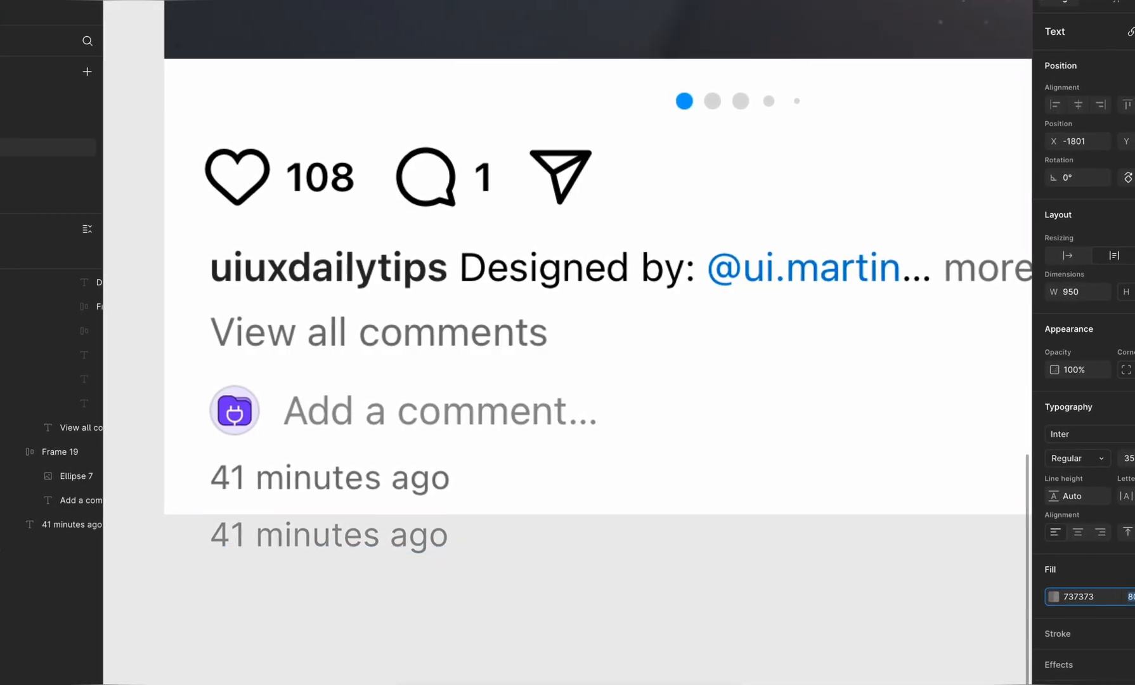
# Step: Compare the restyled timestamp copy with the screenshot, then cut it and paste it to replace the post's timestamp
pyautogui.moveTo(240, 533); pyautogui.dragTo(269, 511)
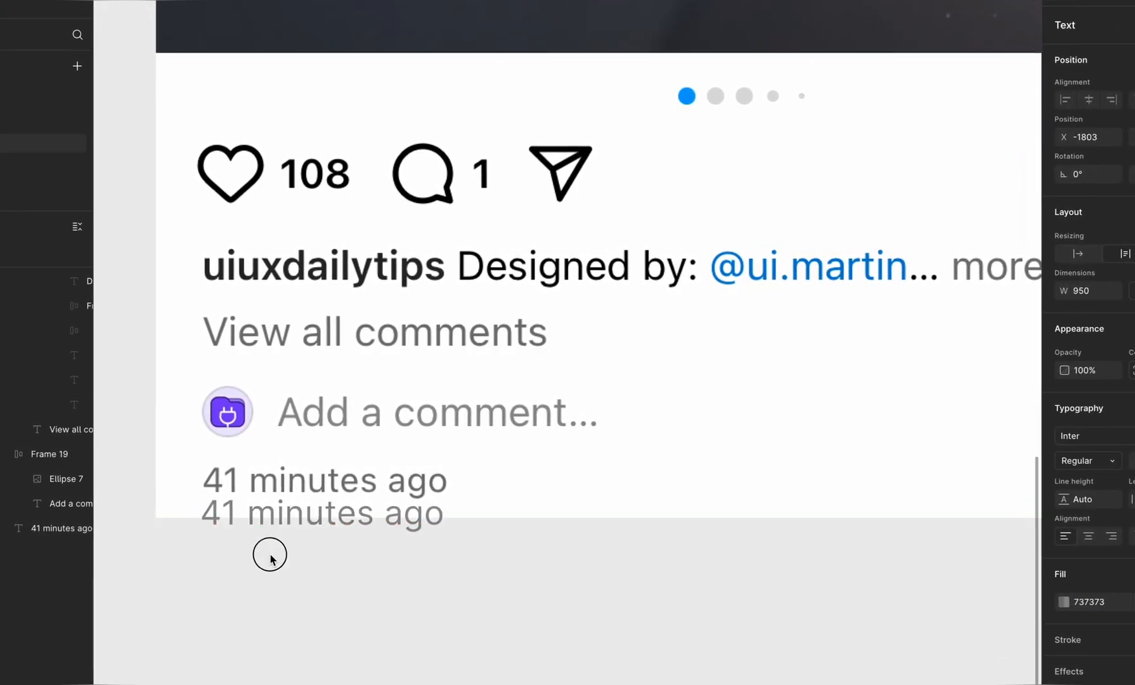
pyautogui.scroll(-5, 270, 559)
pyautogui.press('Delete')
pyautogui.rightClick(724, 549)
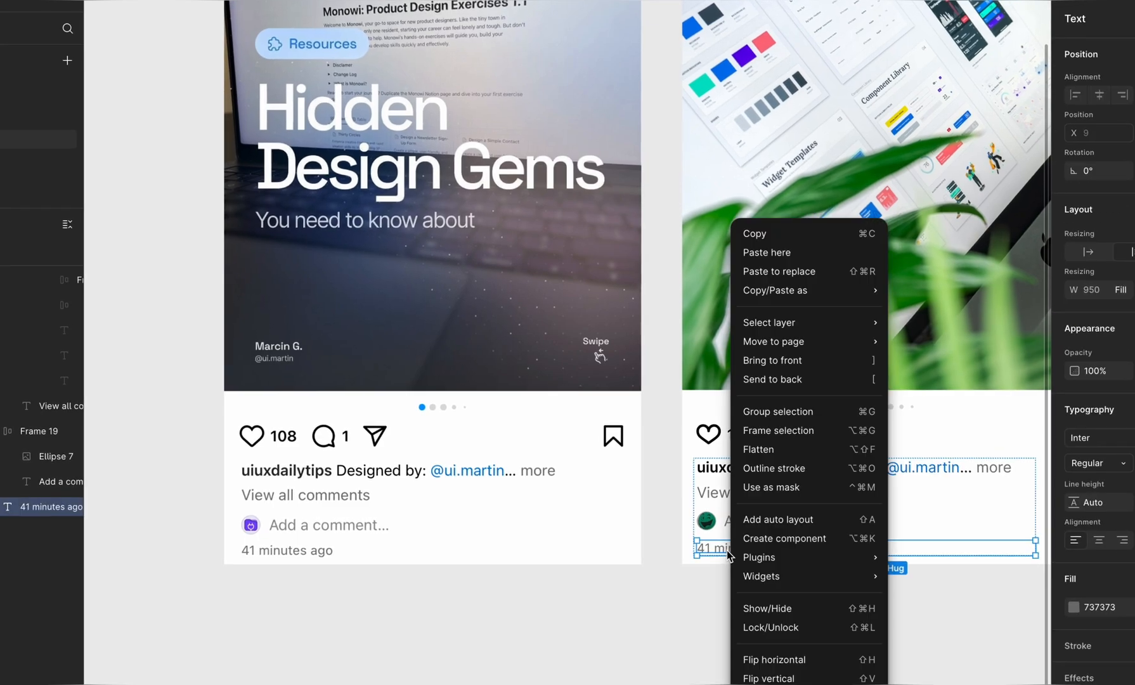
pyautogui.click(806, 273)
pyautogui.click(809, 623)
pyautogui.hscroll(2, 728, 449)
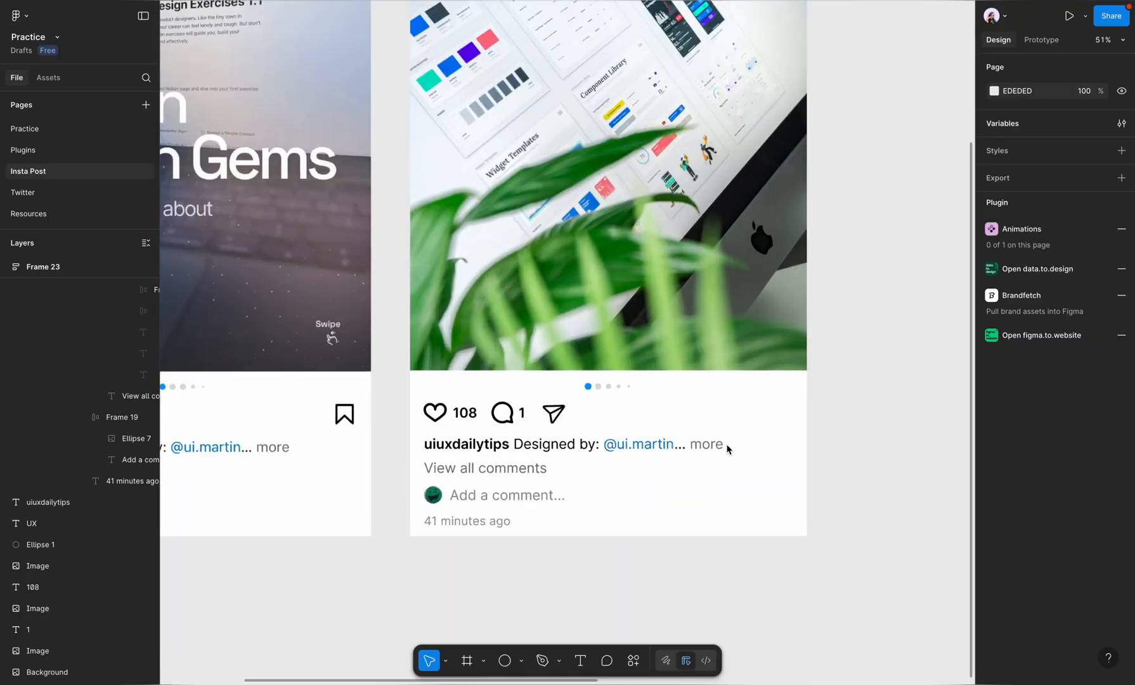
# Step: Search Iconify for "save" and browse the icons for one matching the screenshot's bookmark
pyautogui.click(635, 663)
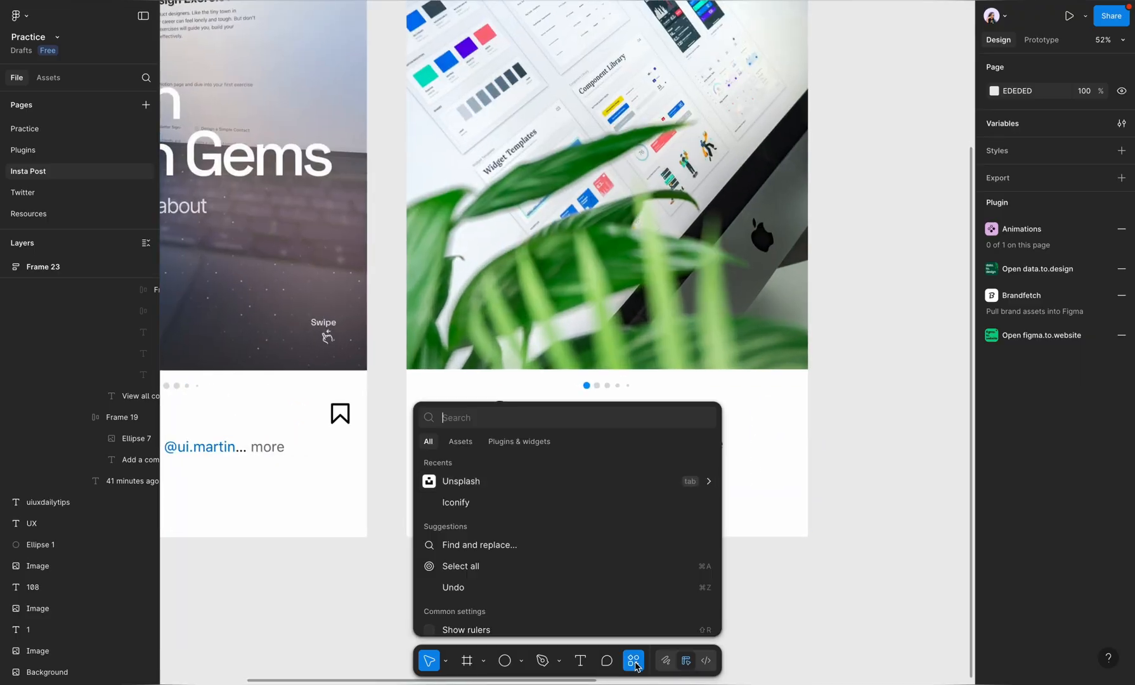
pyautogui.click(548, 501)
pyautogui.click(679, 117)
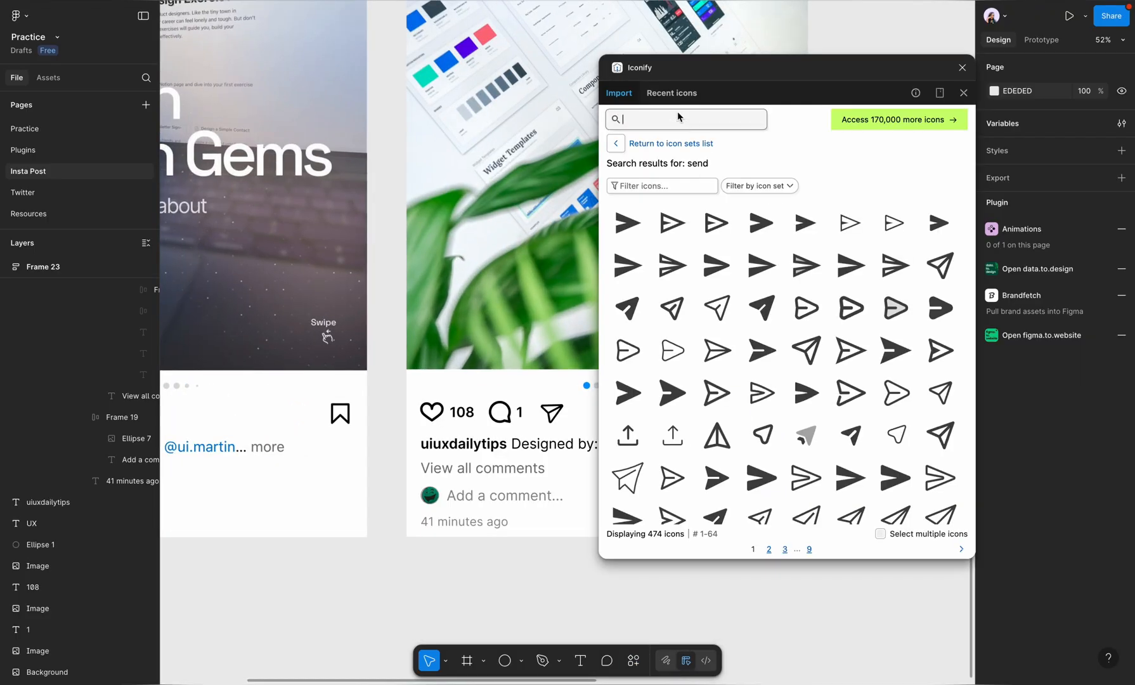
pyautogui.write('save')
pyautogui.press('Return')
pyautogui.hscroll(-2, 360, 443)
pyautogui.scroll(4, 360, 442)
pyautogui.scroll(3, 359, 444)
pyautogui.scroll(-5, 716, 432)
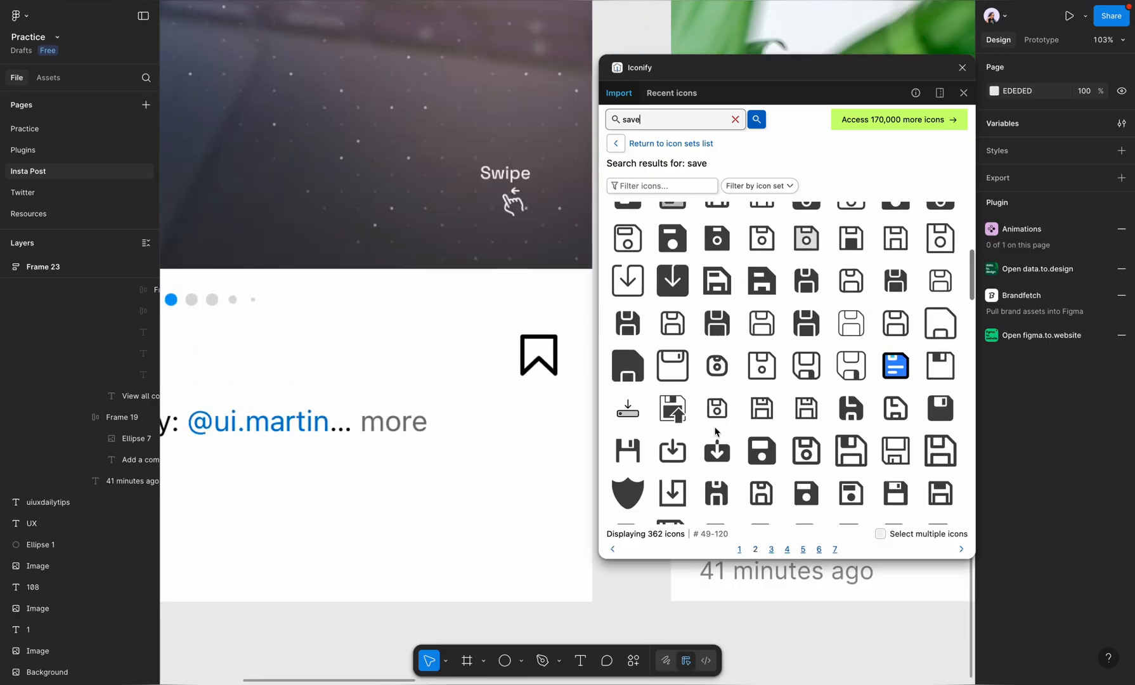
# Step: Search Iconify for "bookmark", import the outlined ri:bookmark-line icon as a frame, and close the plugin
pyautogui.write('bookmark')
pyautogui.press('Return')
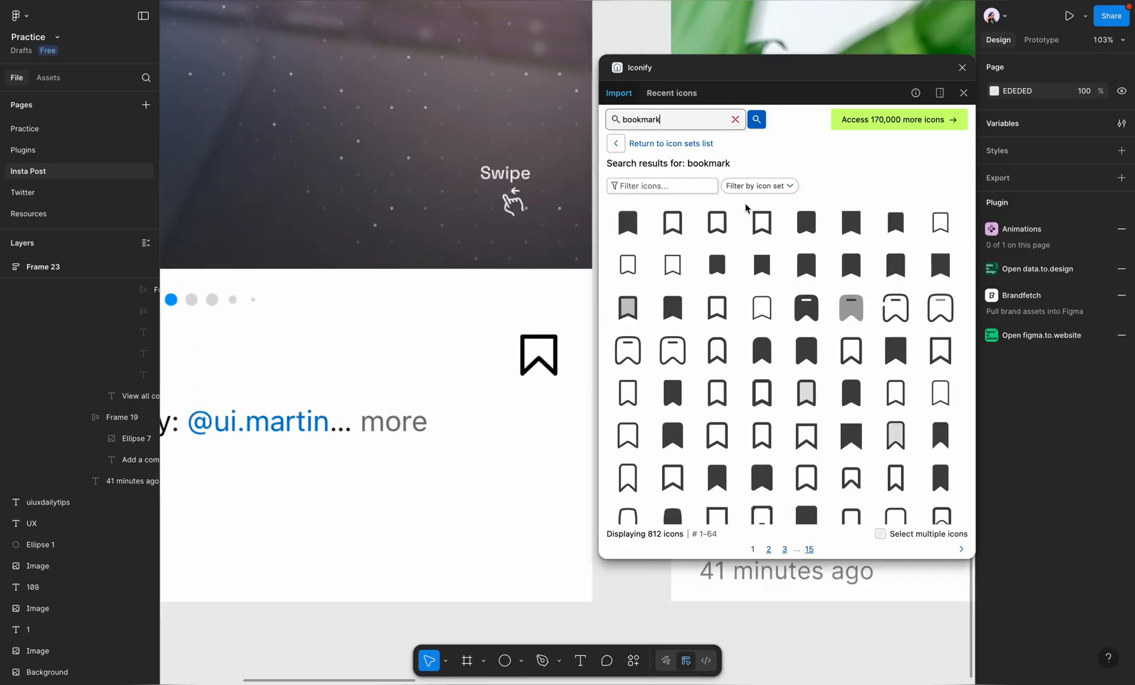
pyautogui.scroll(-1, 790, 330)
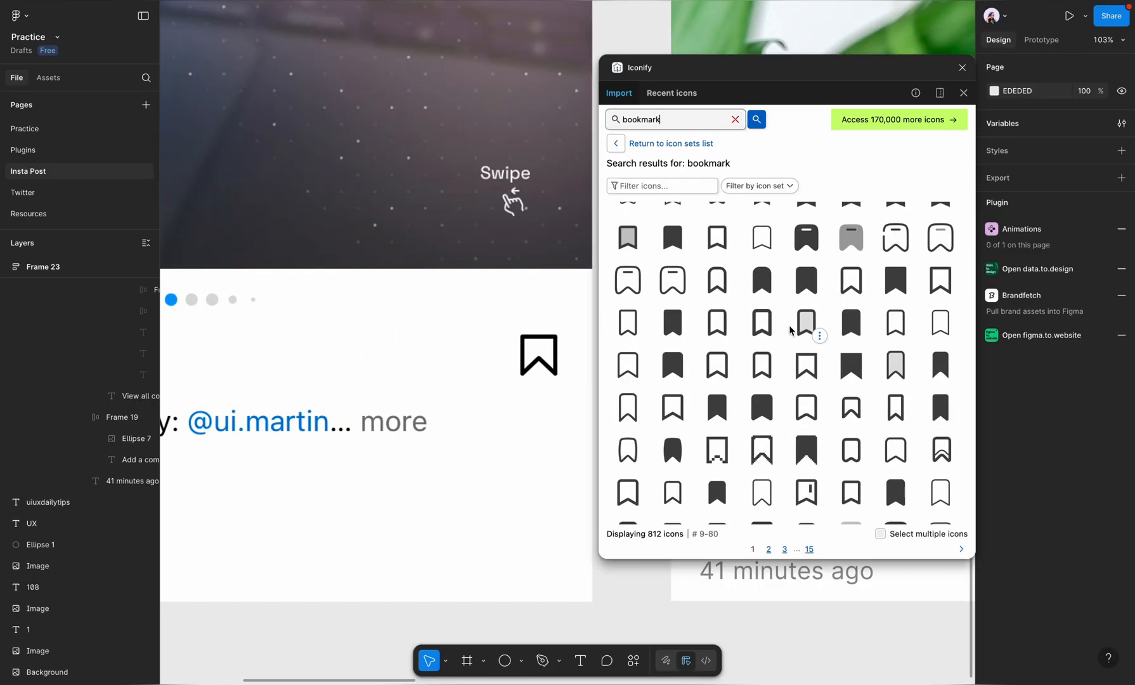
pyautogui.scroll(-4, 790, 329)
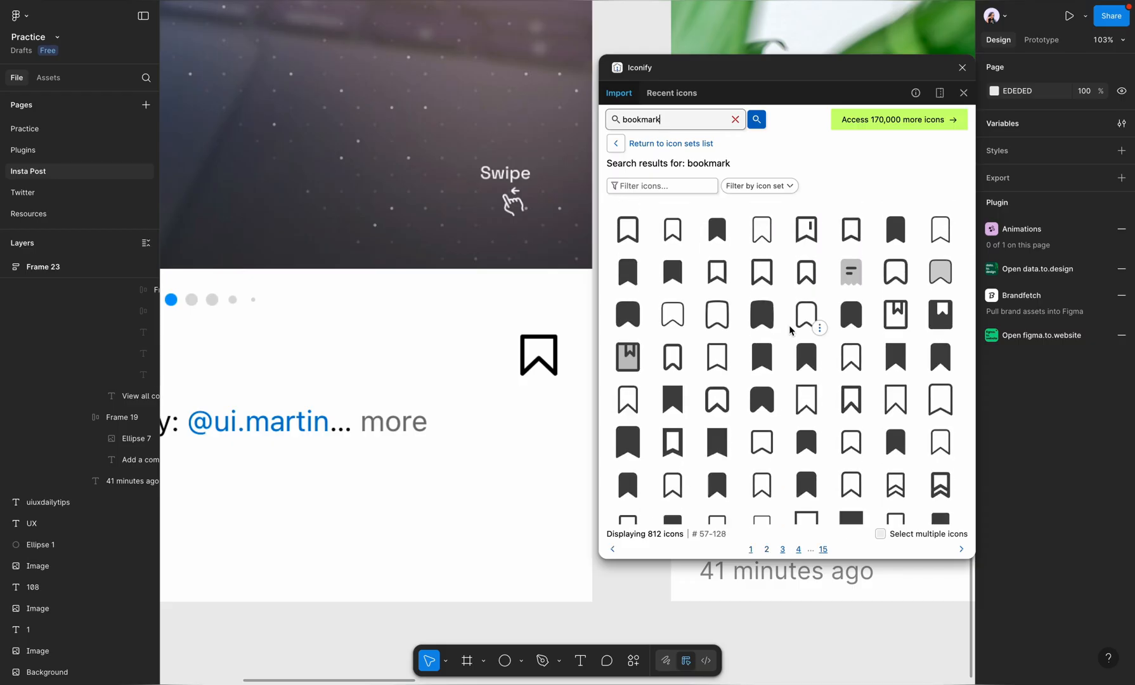
pyautogui.scroll(5, 792, 332)
pyautogui.click(940, 350)
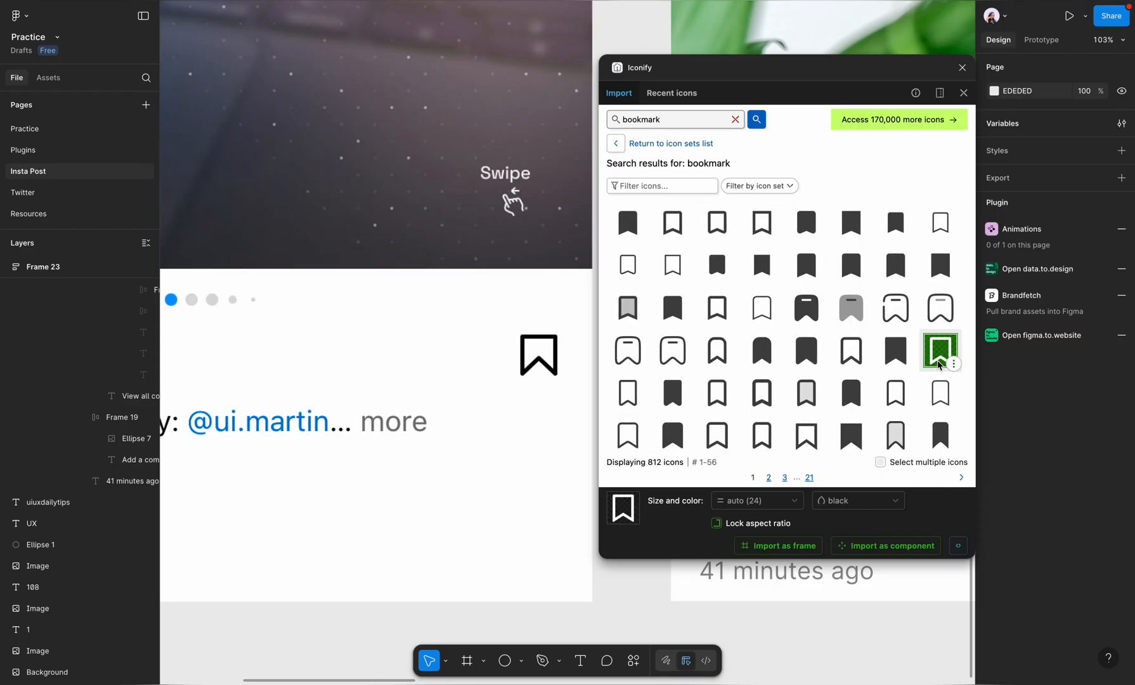
pyautogui.click(801, 548)
pyautogui.click(963, 67)
# Step: Scale the bookmark icon to 67 × 67 over the screenshot's bookmark and set its vector's width to 51.67
pyautogui.scroll(5, 562, 345)
pyautogui.moveTo(568, 350); pyautogui.dragTo(571, 522)
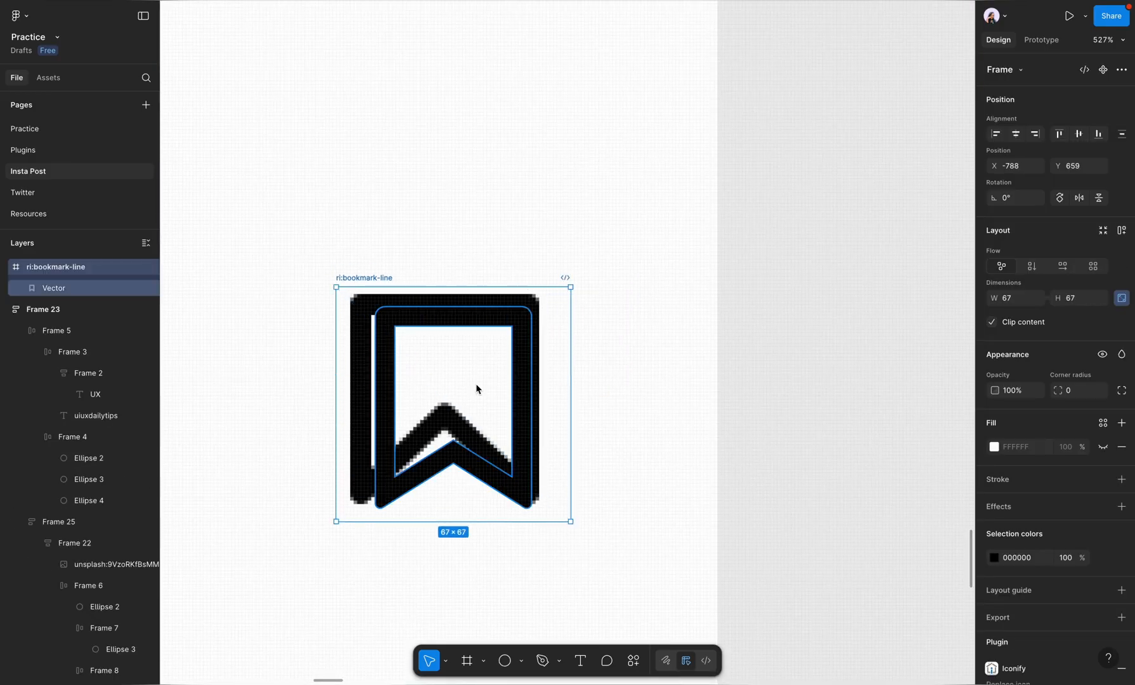
pyautogui.moveTo(458, 346); pyautogui.dragTo(437, 339)
pyautogui.click(438, 430)
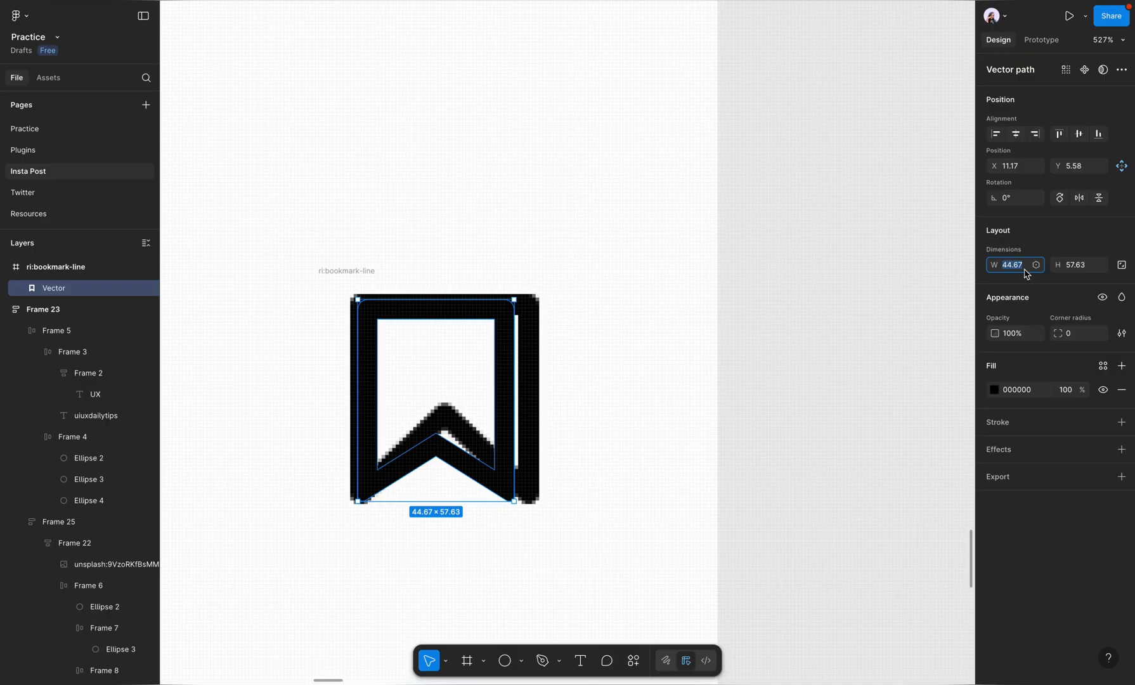
pyautogui.write('51.67')
pyautogui.press('Return')
# Step: Try adjusting the bookmark vector's corner and edges to match the screenshot's bookmark, and undo the last adjustment
pyautogui.doubleClick(449, 442)
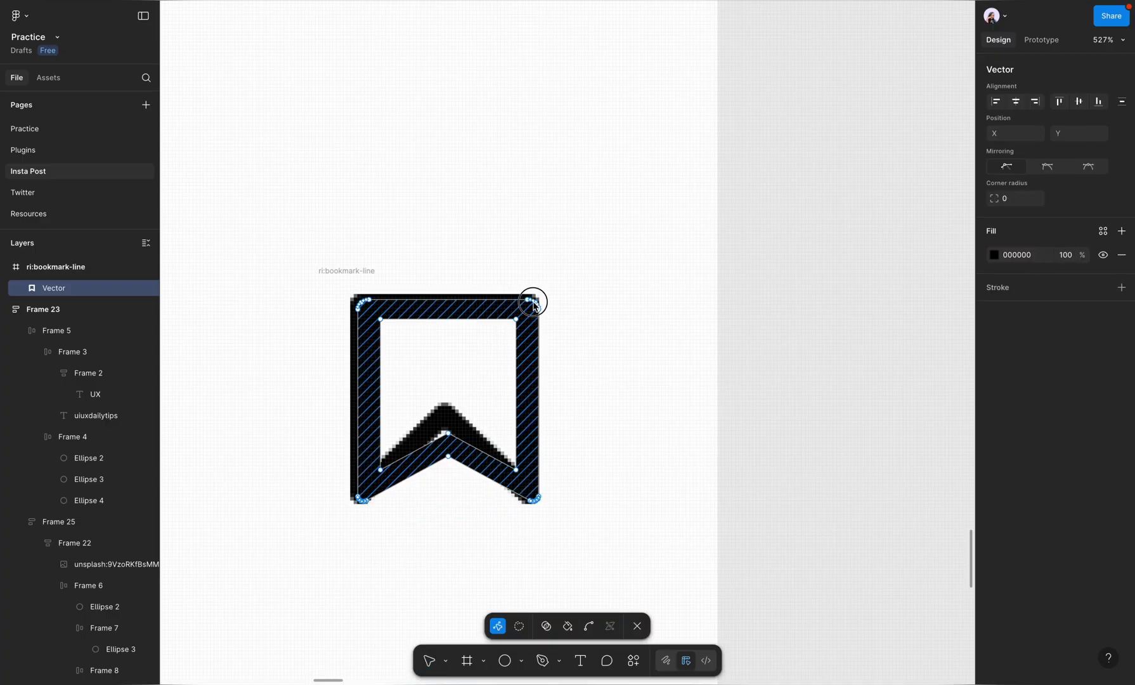
pyautogui.moveTo(534, 303); pyautogui.dragTo(536, 299)
pyautogui.moveTo(437, 308); pyautogui.dragTo(429, 305)
pyautogui.moveTo(443, 427)
pyautogui.mouseDown()
pyautogui.moveTo(444, 406)
pyautogui.moveTo(443, 436)
pyautogui.mouseUp()
pyautogui.hotkey('ctrl', 'z')
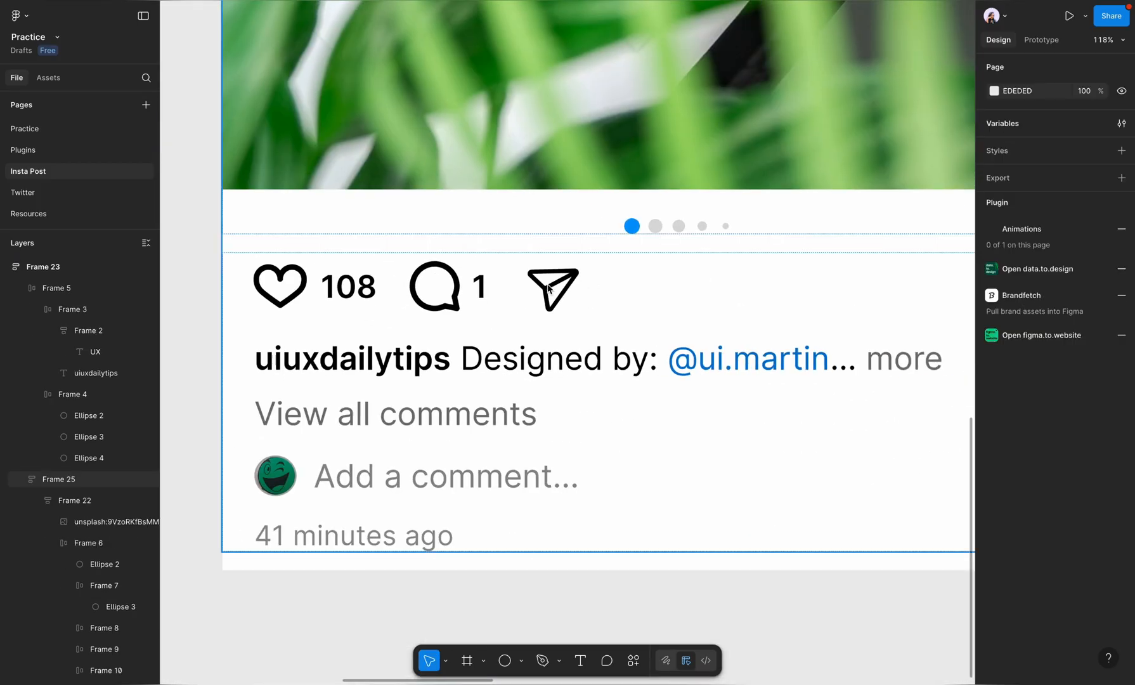
# Step: Duplicate the send icon in the post's icon row and paste the bookmark vector to replace the duplicate
pyautogui.doubleClick(547, 284)
pyautogui.scroll(-5, 547, 284)
pyautogui.doubleClick(551, 286)
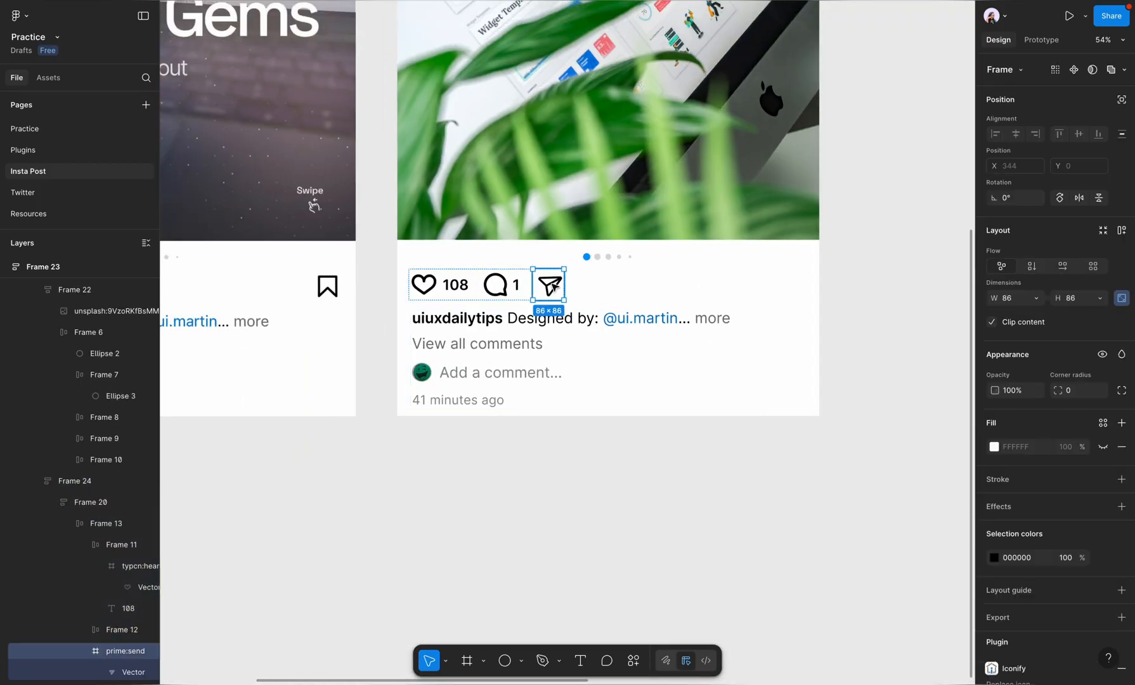
pyautogui.click(586, 287)
pyautogui.doubleClick(539, 286)
pyautogui.doubleClick(551, 284)
pyautogui.hotkey('ctrl', 'd')
pyautogui.rightClick(594, 291)
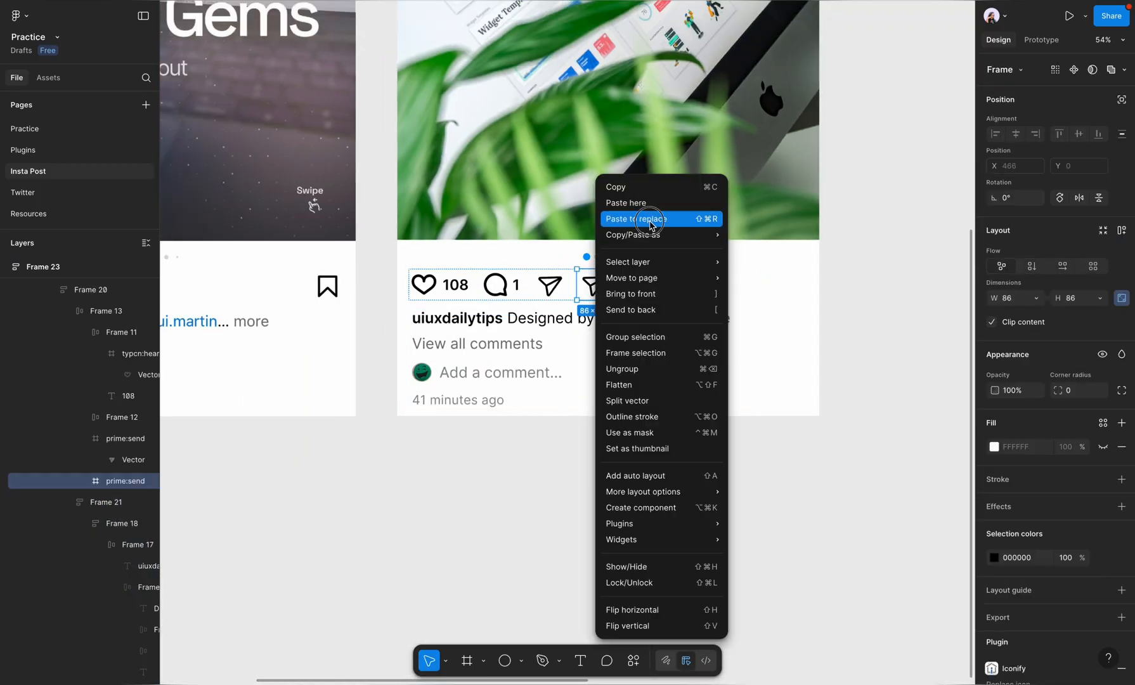
pyautogui.click(652, 220)
# Step: Wrap the heart, comment and send items of the post's icon row in their own auto-layout frame
pyautogui.click(551, 285)
pyautogui.keyDown('shift'); pyautogui.click(502, 286); pyautogui.keyUp('shift')
pyautogui.keyDown('shift'); pyautogui.click(448, 285); pyautogui.keyUp('shift')
pyautogui.hotkey('shift', 'a')
# Step: Set the post's icon row to fill its container's width with an Auto gap between the icon group and the bookmark
pyautogui.click(573, 269)
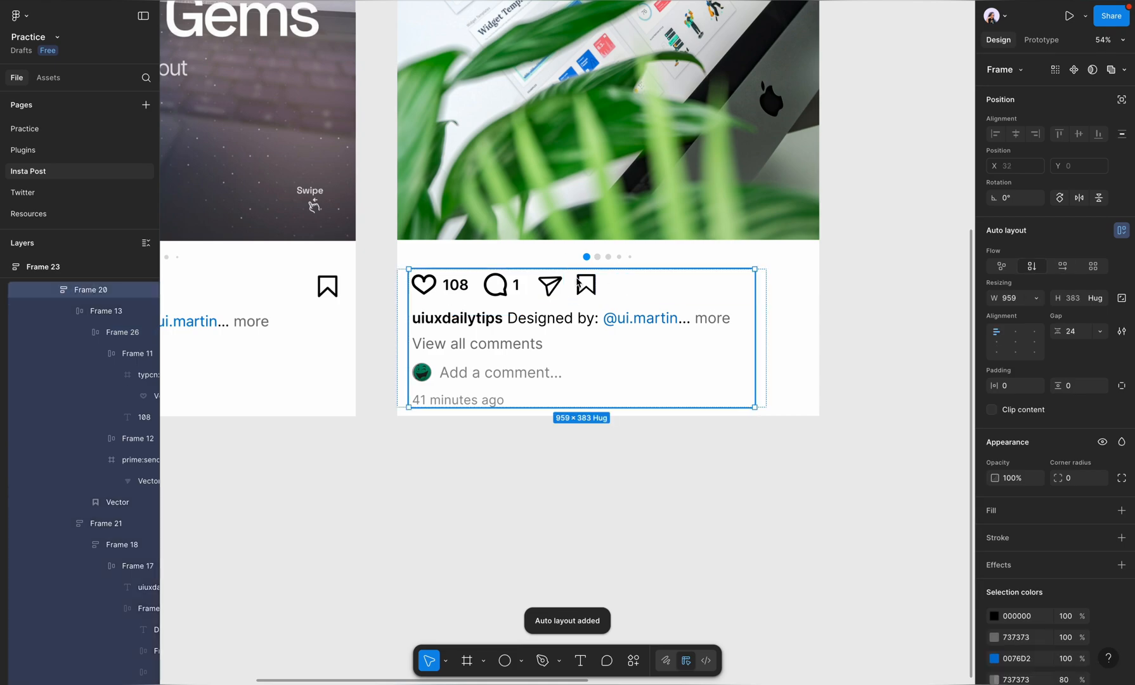
pyautogui.doubleClick(573, 271)
pyautogui.click(1037, 300)
pyautogui.click(1045, 331)
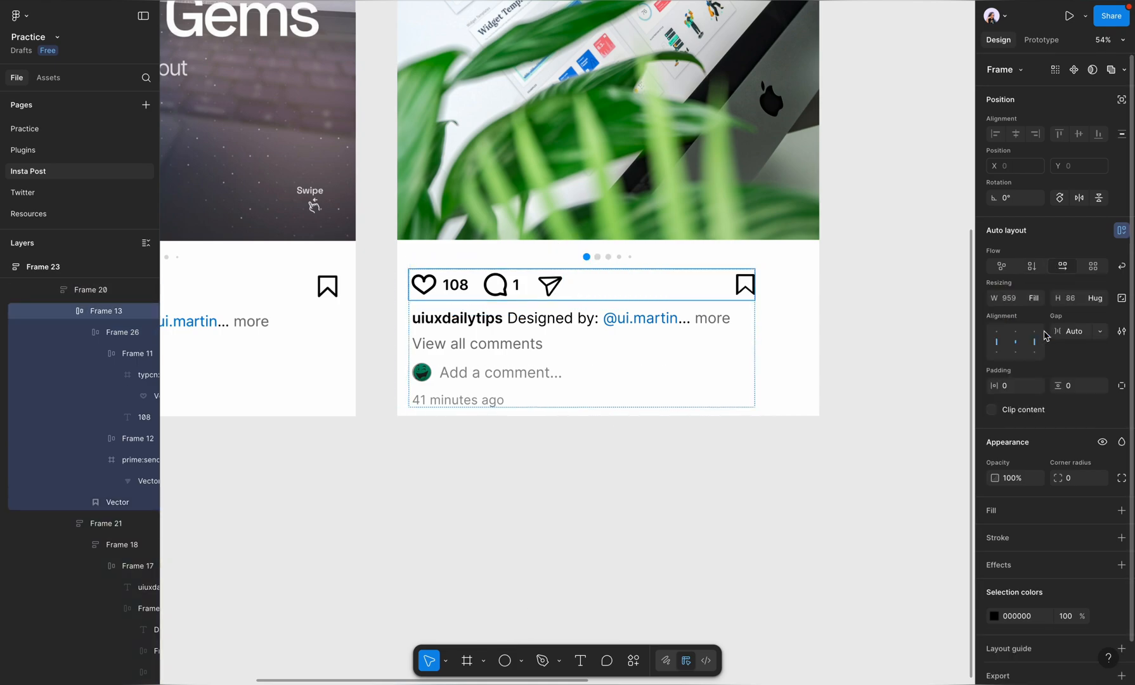
# Step: Make the frame holding the post's icon row, caption and comments fill its container's width
pyautogui.click(876, 335)
pyautogui.doubleClick(703, 330)
pyautogui.click(1035, 300)
pyautogui.click(1022, 314)
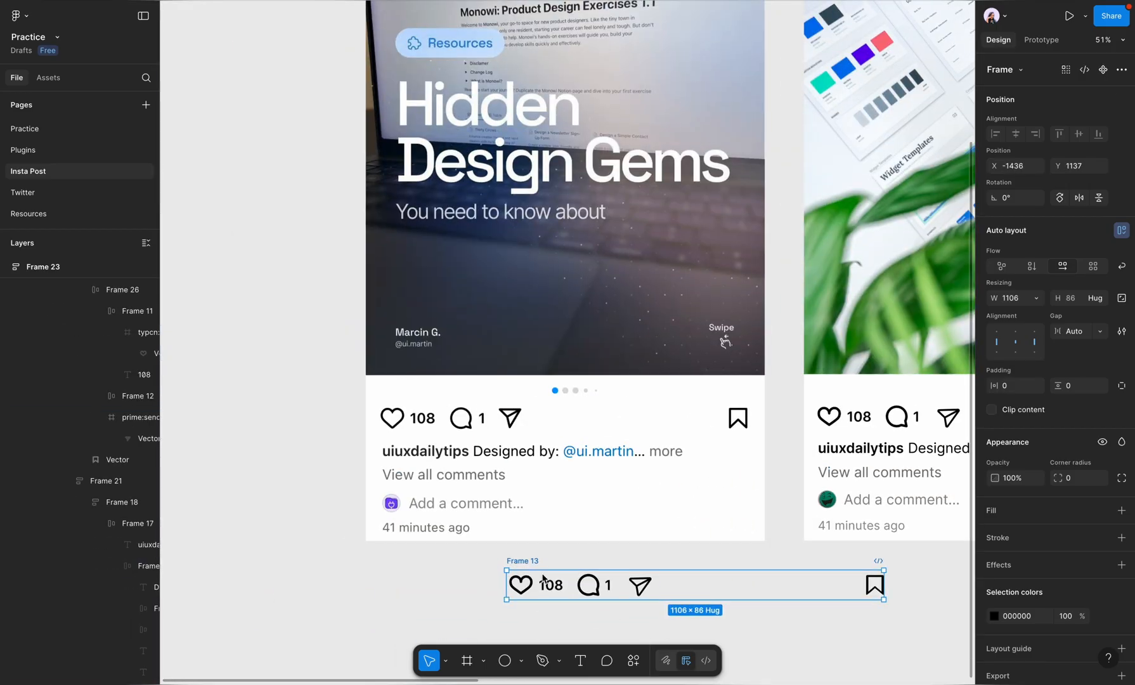
# Step: Place the icon row copy over the screenshot's icons and raise its gap from 10 until its bookmark approaches the screenshot's
pyautogui.moveTo(543, 578); pyautogui.dragTo(539, 409)
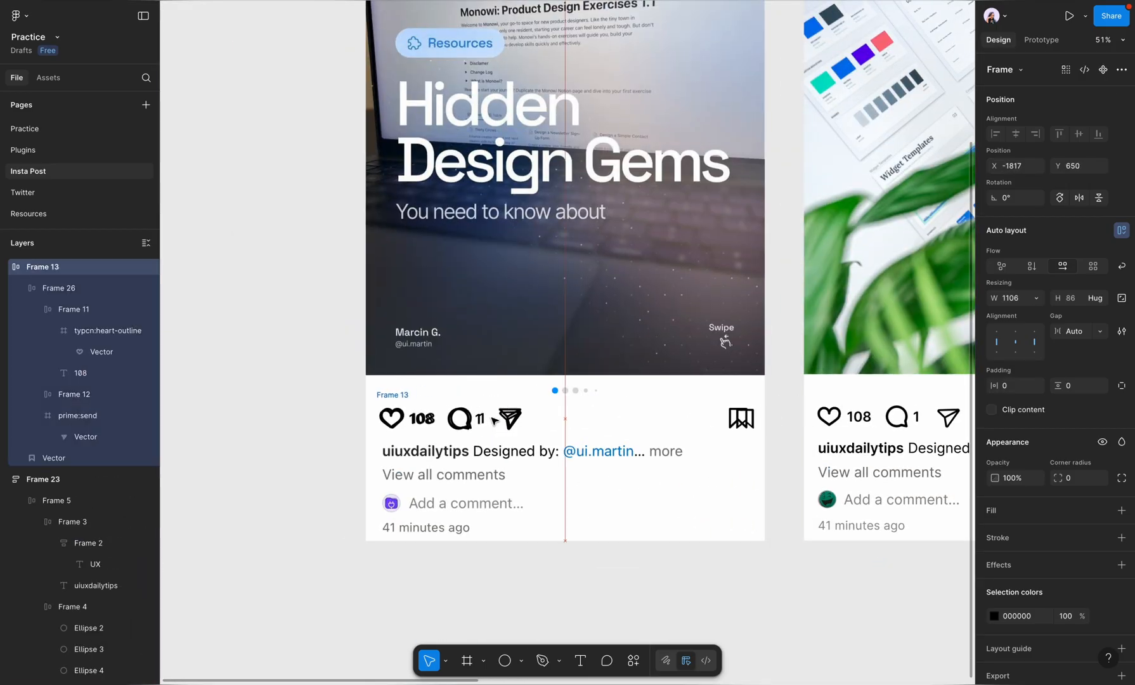
pyautogui.click(1075, 331)
pyautogui.write('10')
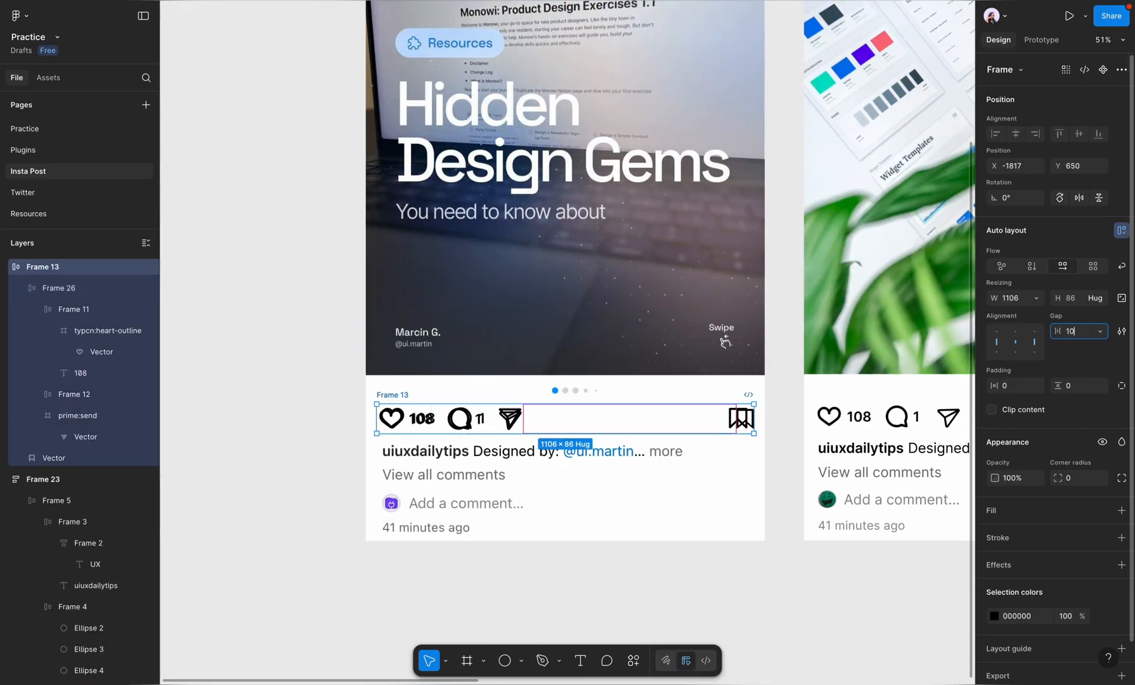
pyautogui.hotkey('shift', 'Up')
pyautogui.hotkey('shift', 'Up')
pyautogui.hotkey('shift', 'Up')
pyautogui.hotkey('shift', 'Up')
pyautogui.hotkey('shift', 'Up')
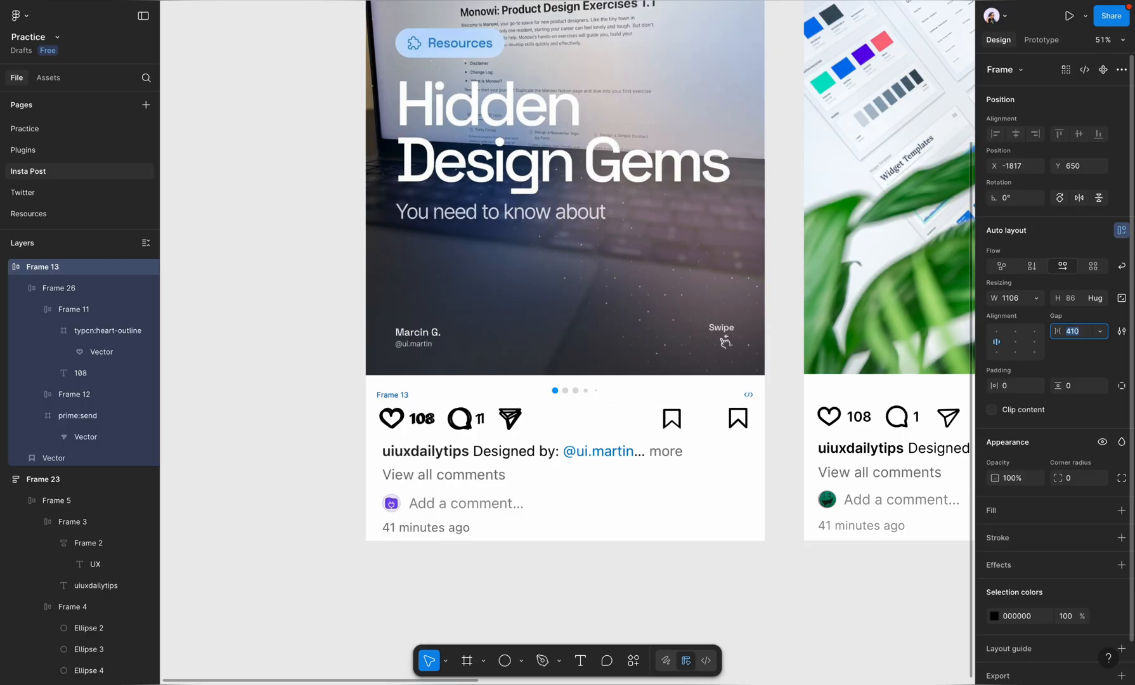
# Step: Cut the adjusted icon row, paste it to replace the post's icon row, and compare the post with the screenshot
pyautogui.click(386, 397)
pyautogui.press('super+x')
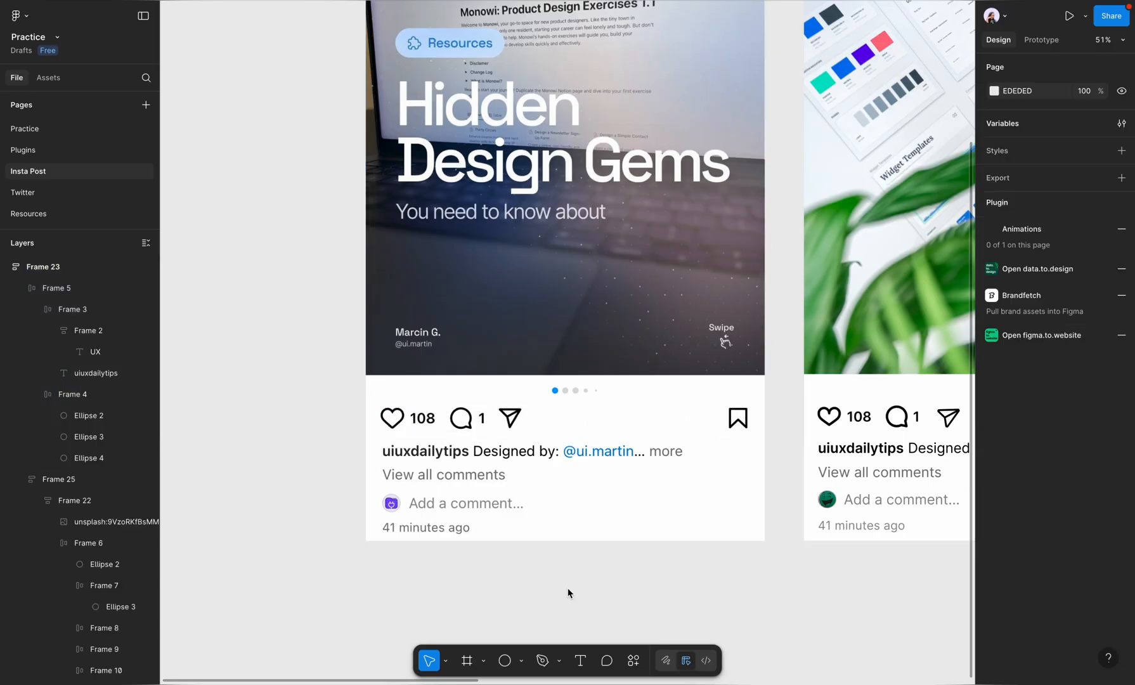
pyautogui.hscroll(9, 569, 591)
pyautogui.keyDown('super'); pyautogui.click(459, 414); pyautogui.keyUp('super')
pyautogui.rightClick(460, 414)
pyautogui.click(544, 220)
pyautogui.click(687, 432)
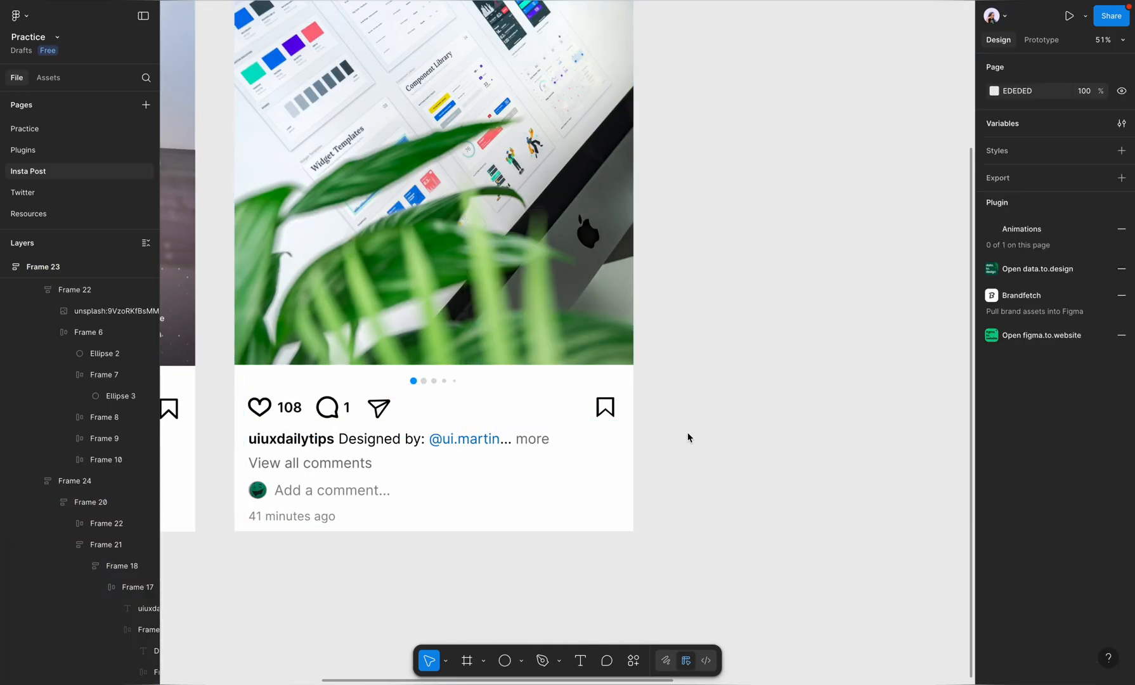
pyautogui.scroll(-5, 688, 431)
pyautogui.hscroll(-2, 687, 432)
pyautogui.scroll(5, 561, 447)
pyautogui.scroll(1, 564, 383)
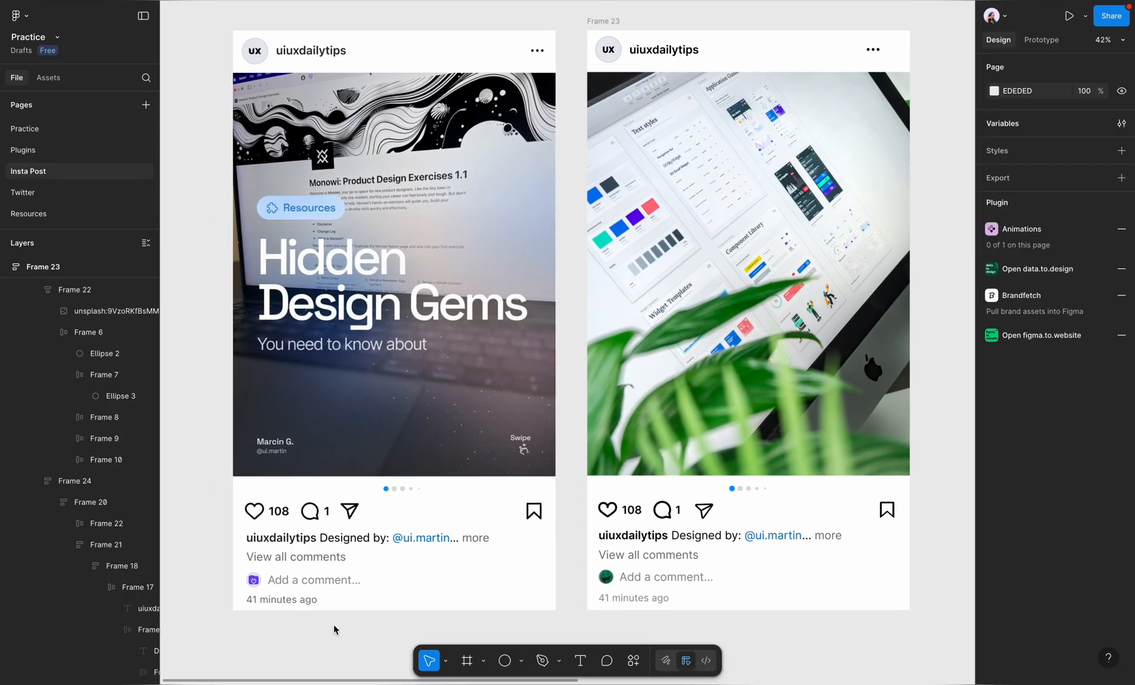